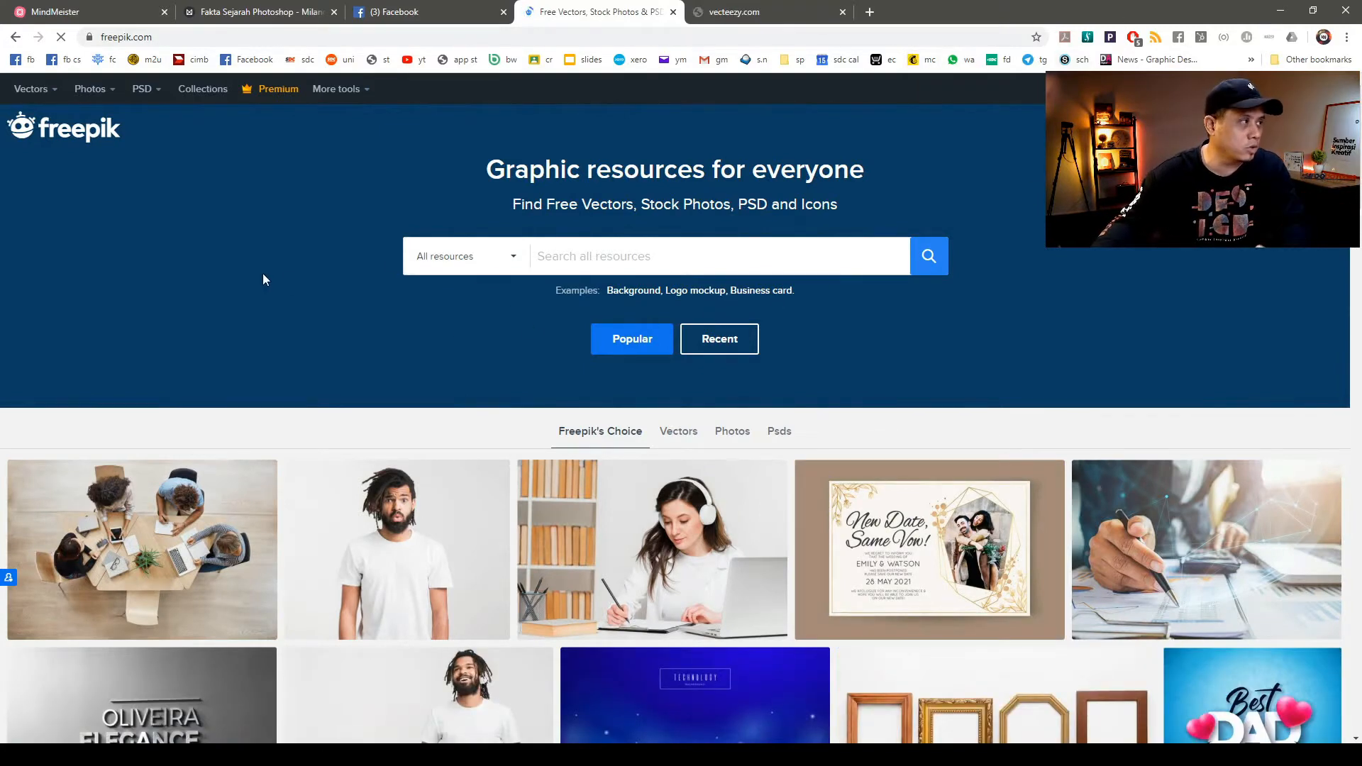
Filter the Freepik search to free vectors and search for "character"
left_click(479, 264)
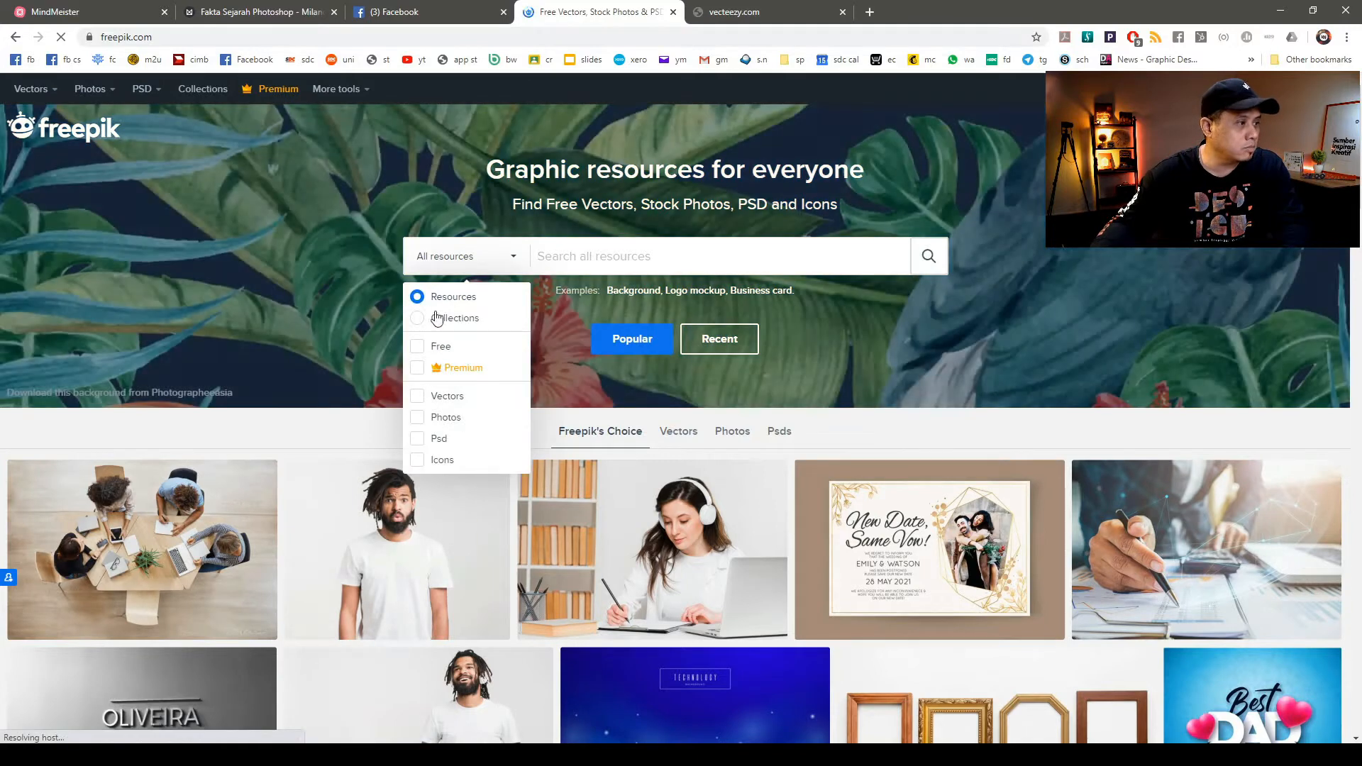
left_click(419, 397)
left_click(435, 353)
left_click(693, 260)
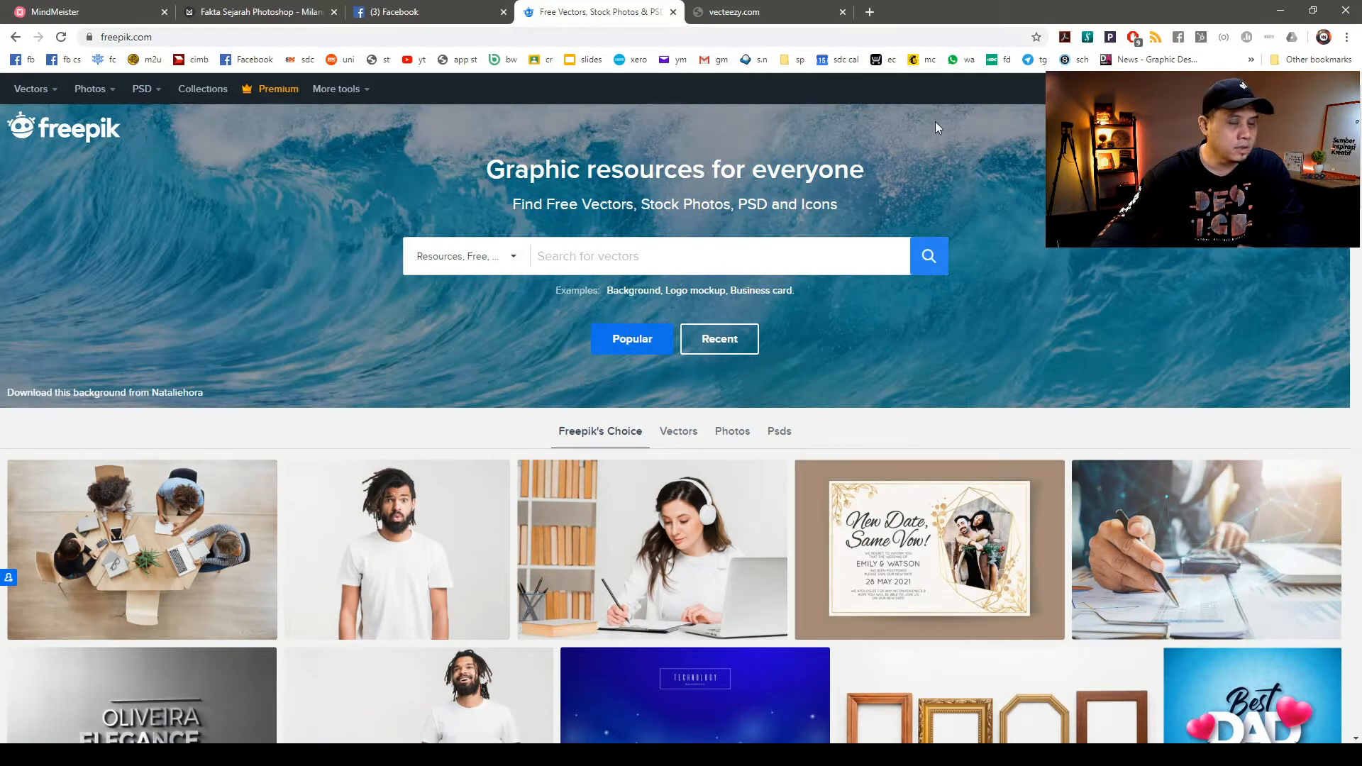
type("character")
key("Return")
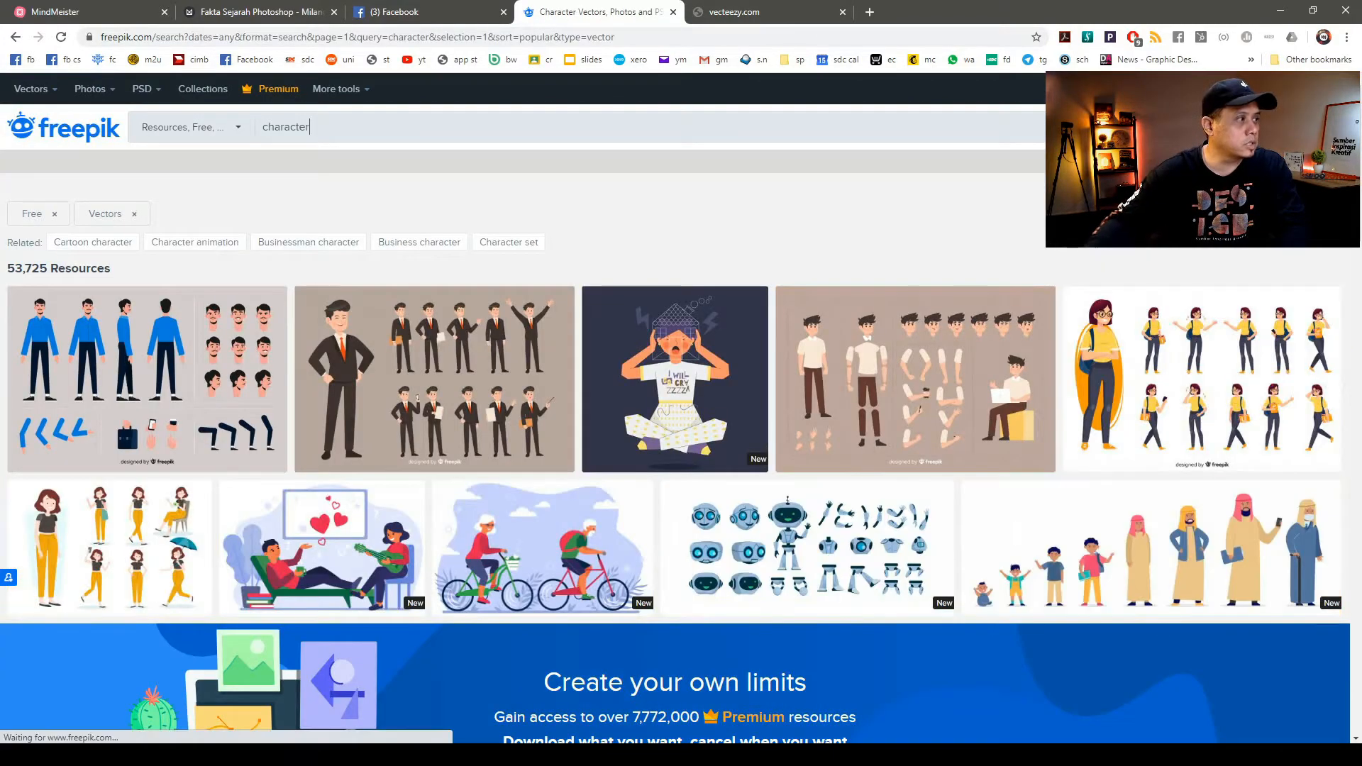
Browse the character results and open the free vector of the student set with different postures
scroll(674, 426, "down", 5)
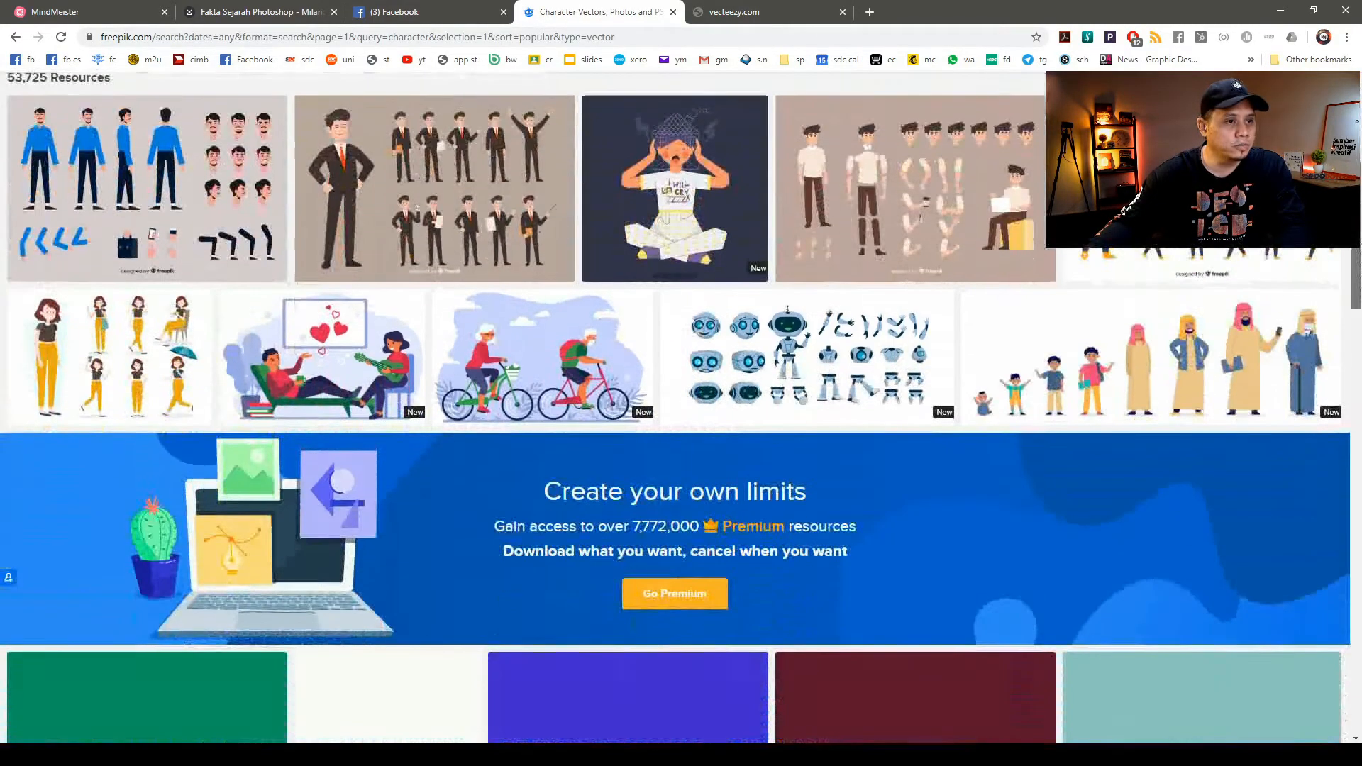
scroll(674, 426, "up", 3)
scroll(674, 354, "down", 1)
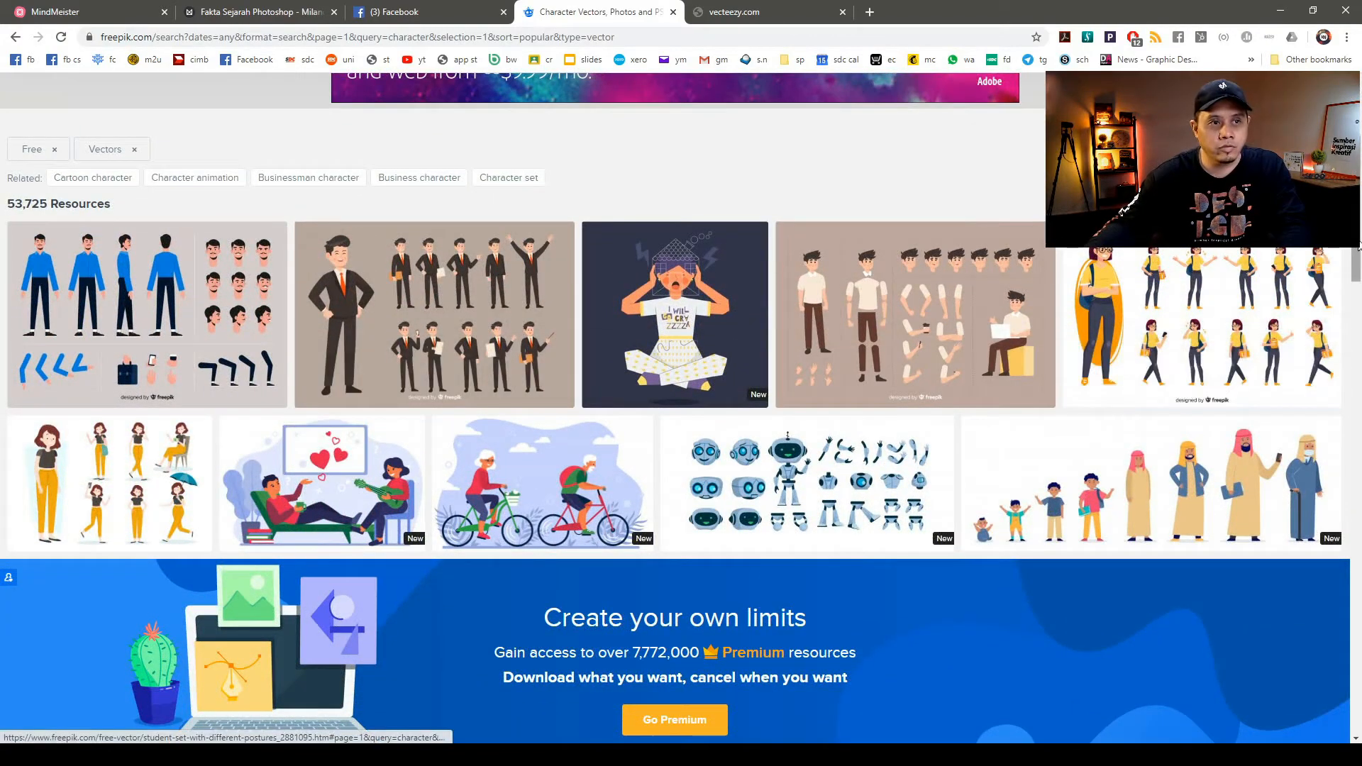
left_click(1323, 271)
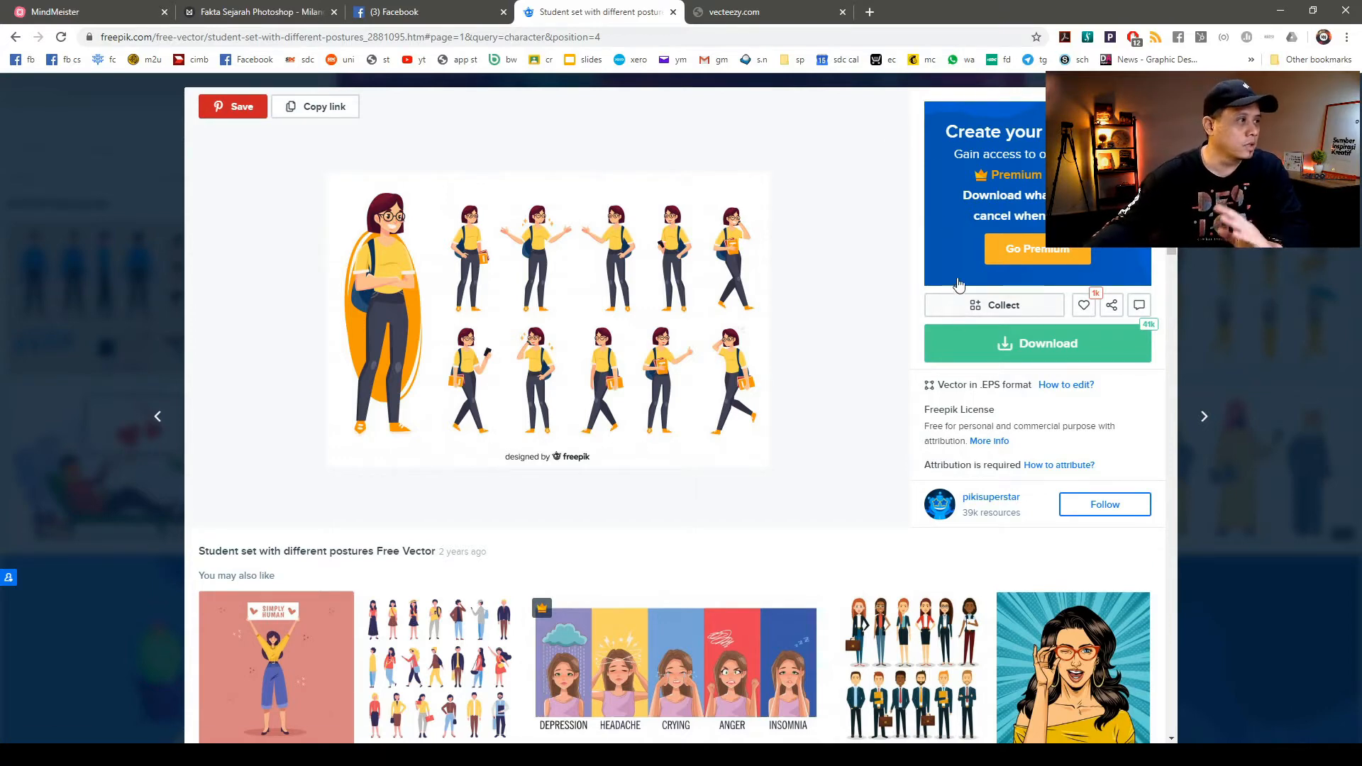
Download the student set vector for free and save student-set-with-different-postures.zip in the Stocks > Resource - Vector folder
left_click(1026, 355)
left_click(811, 405)
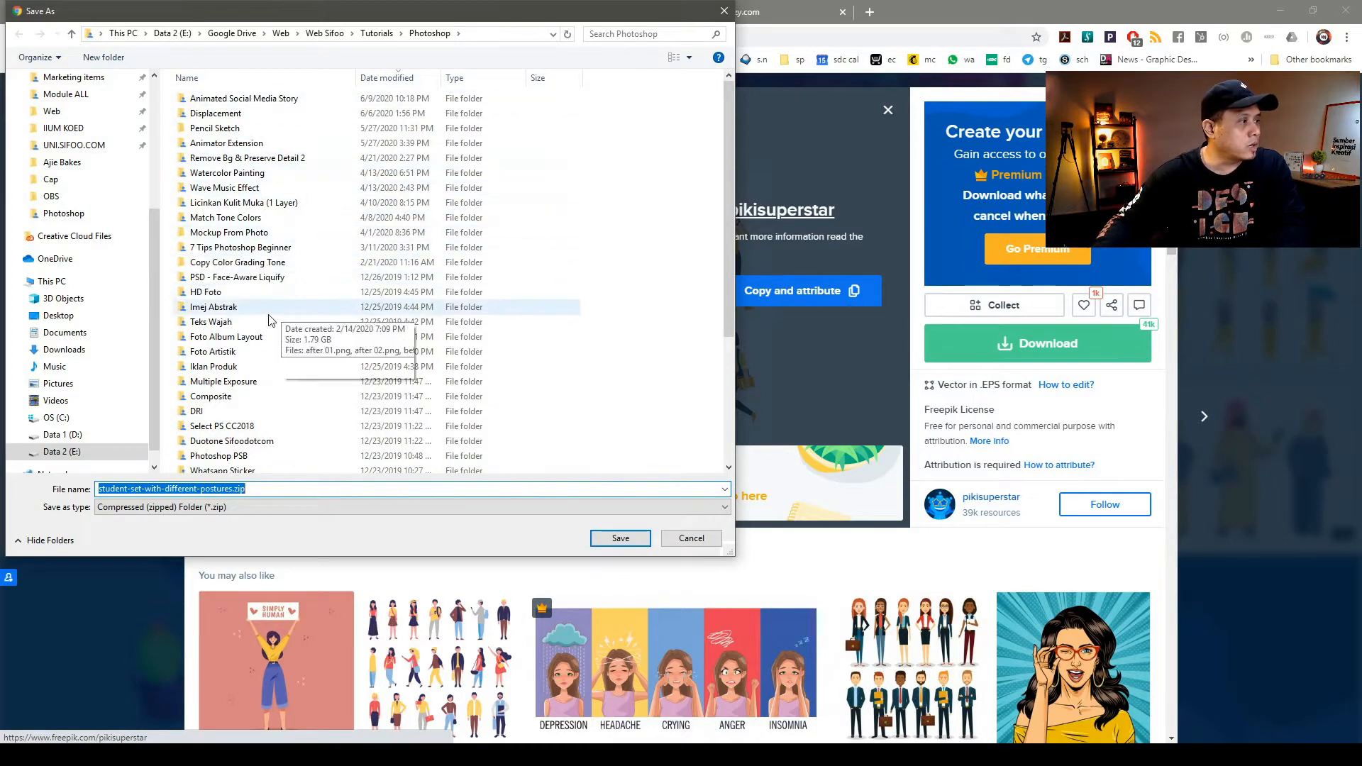
left_click_drag(286, 22, 429, 32)
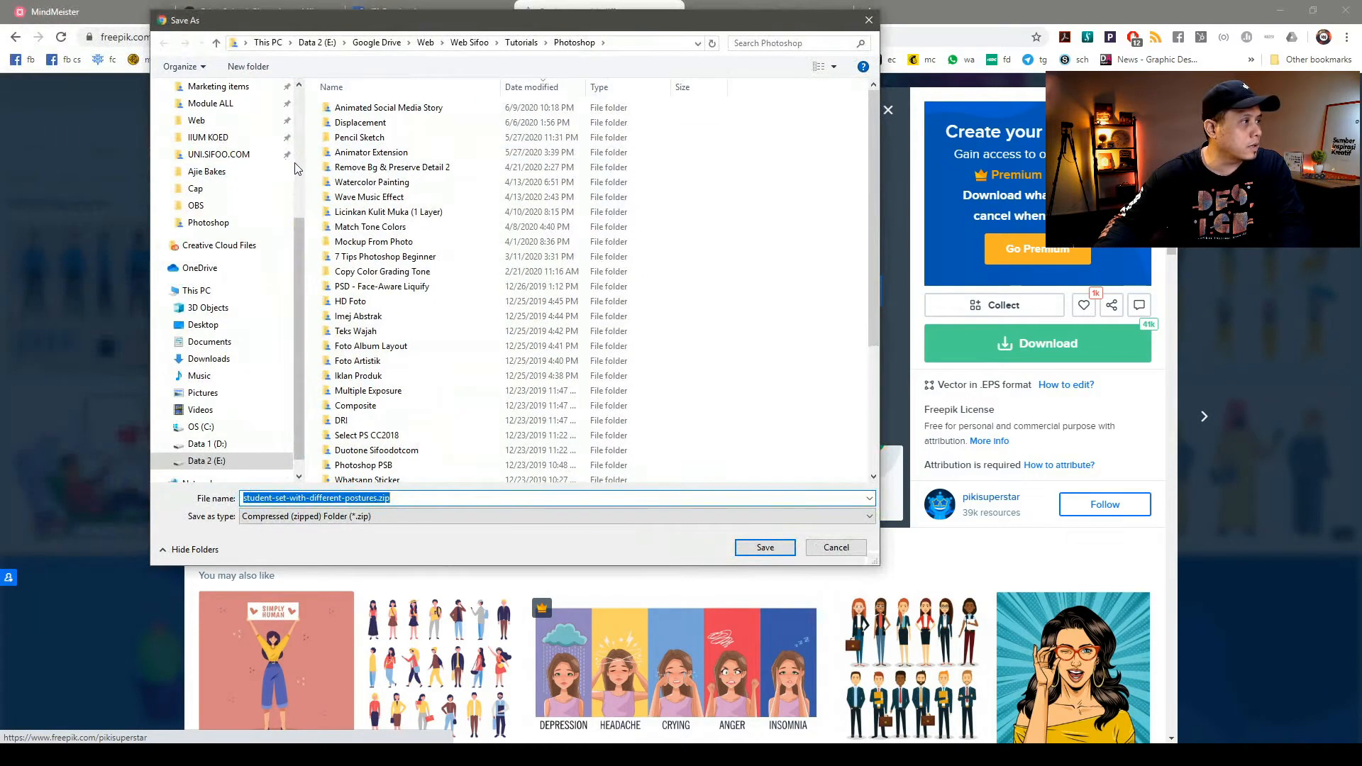
scroll(216, 213, "up", 4)
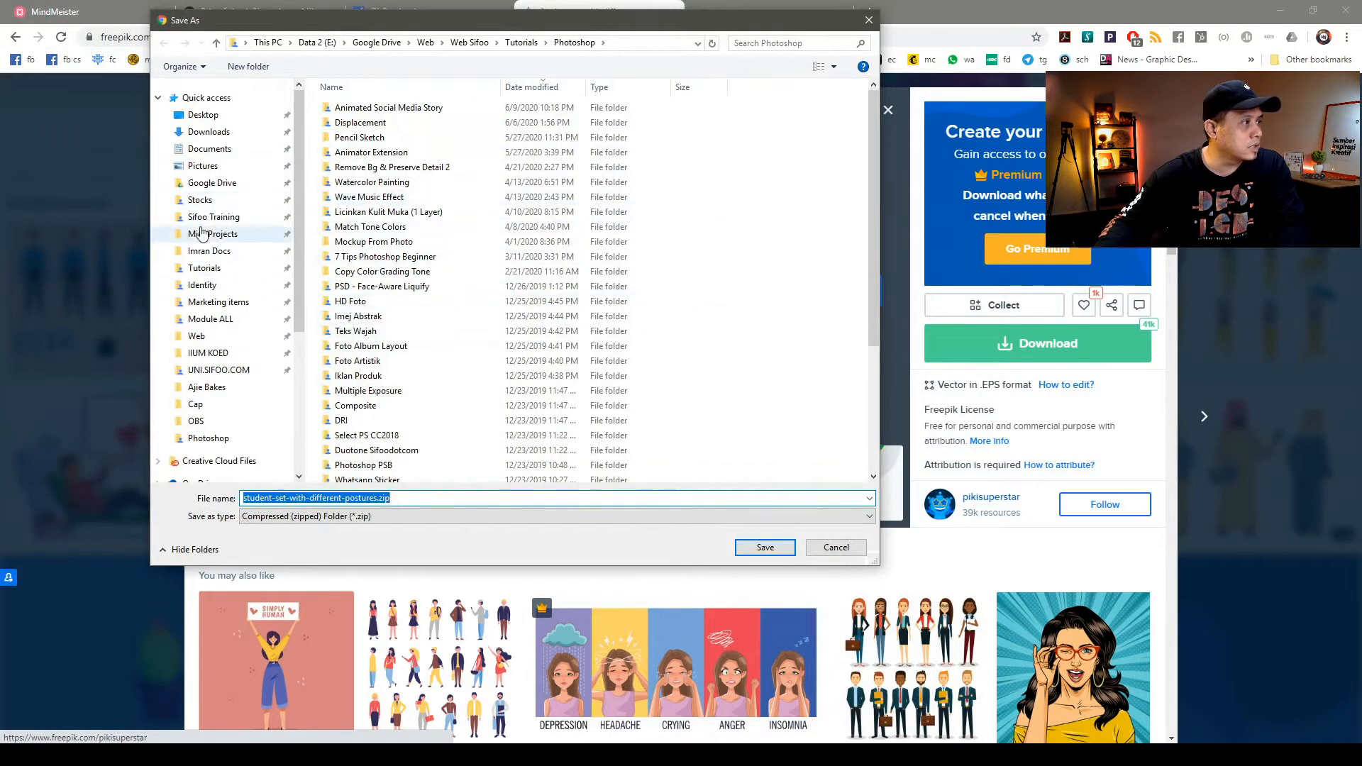
key("Return")
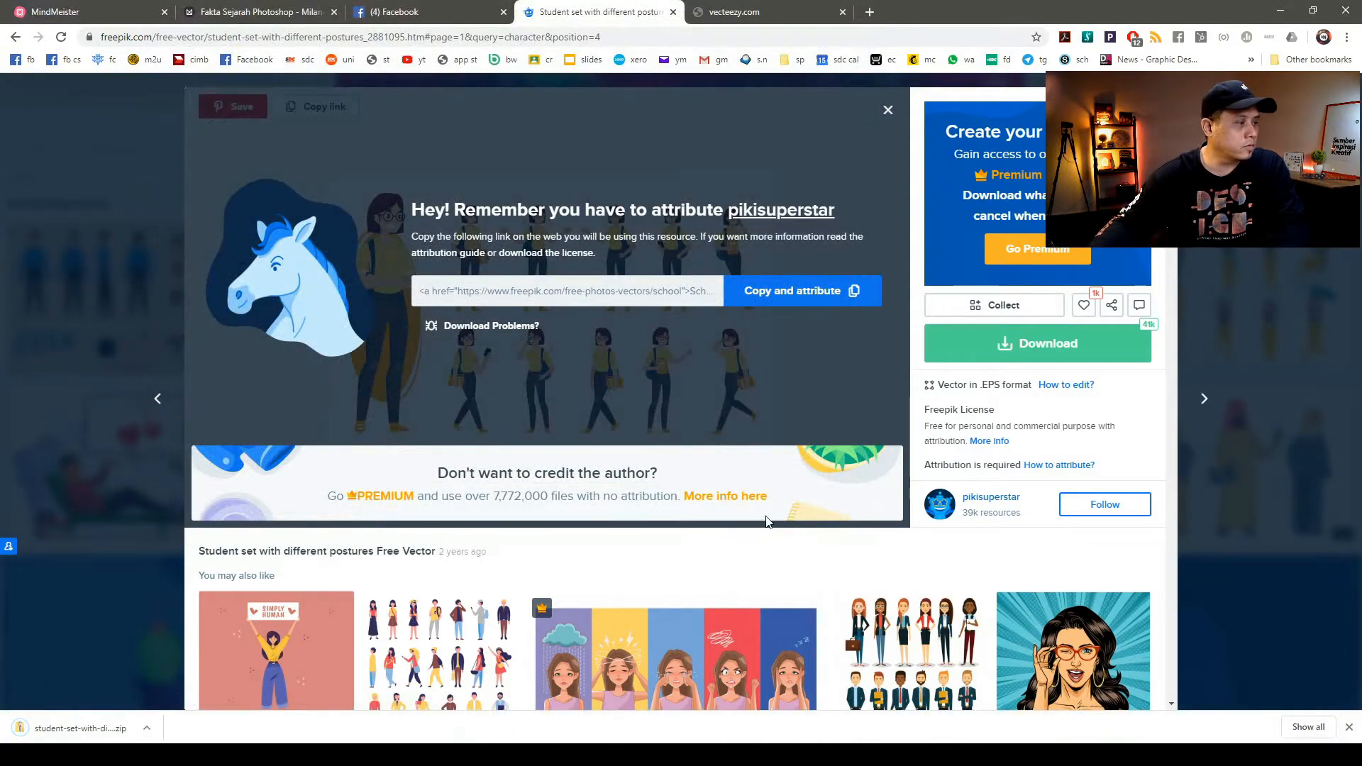
Open the downloaded student-set-with-different-postures.zip and extract all its files into the Resource - Vector folder
left_click(146, 728)
left_click(203, 637)
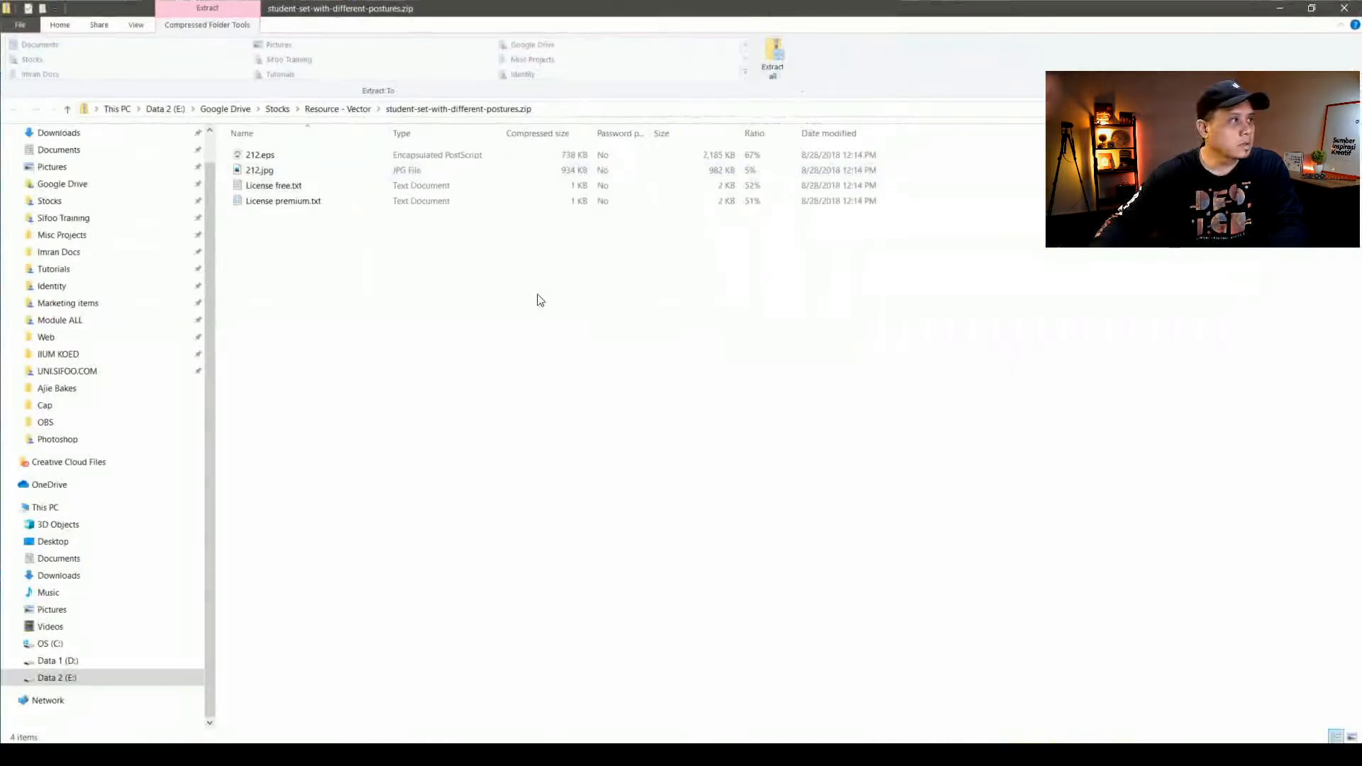
left_click(781, 75)
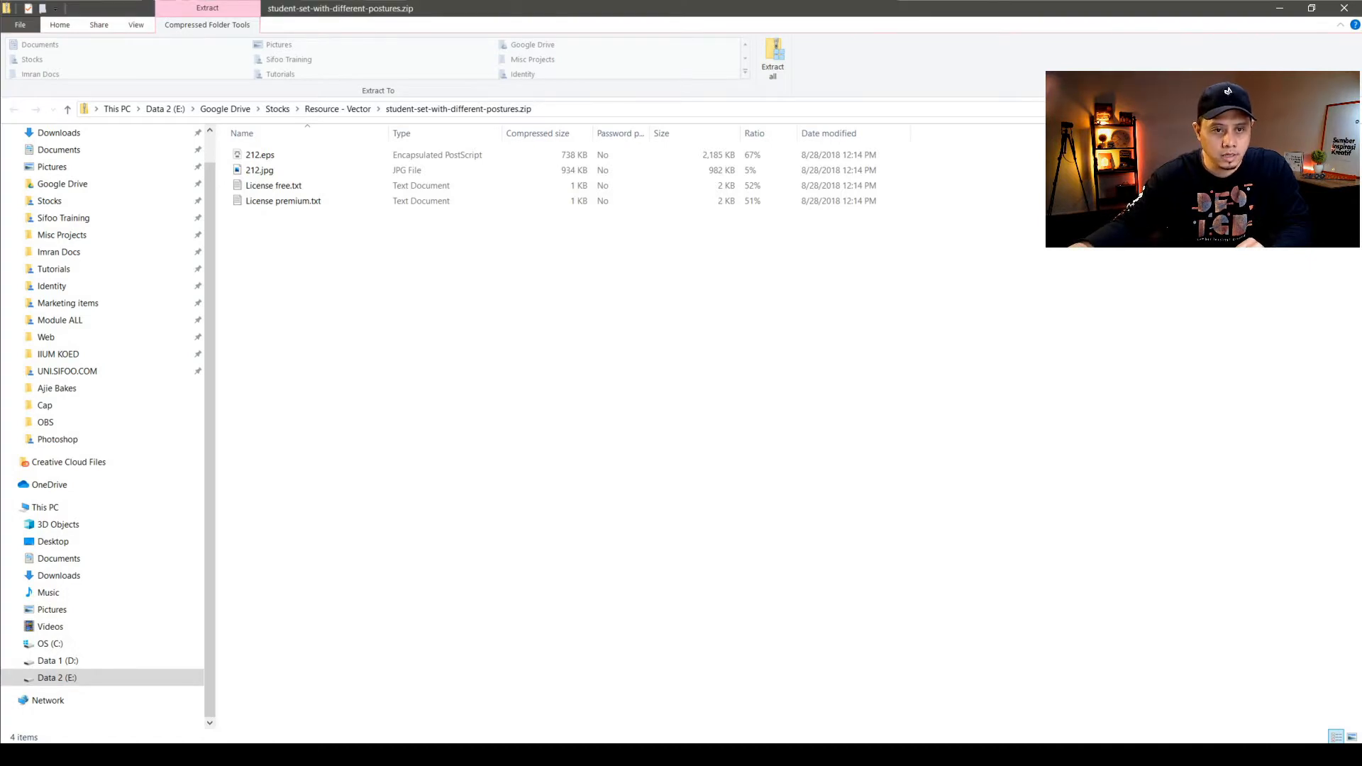
Switch to Photoshop and open 212.eps from Stocks > Resource - Vector > student-set-with-different-postures
key("alt+Tab")
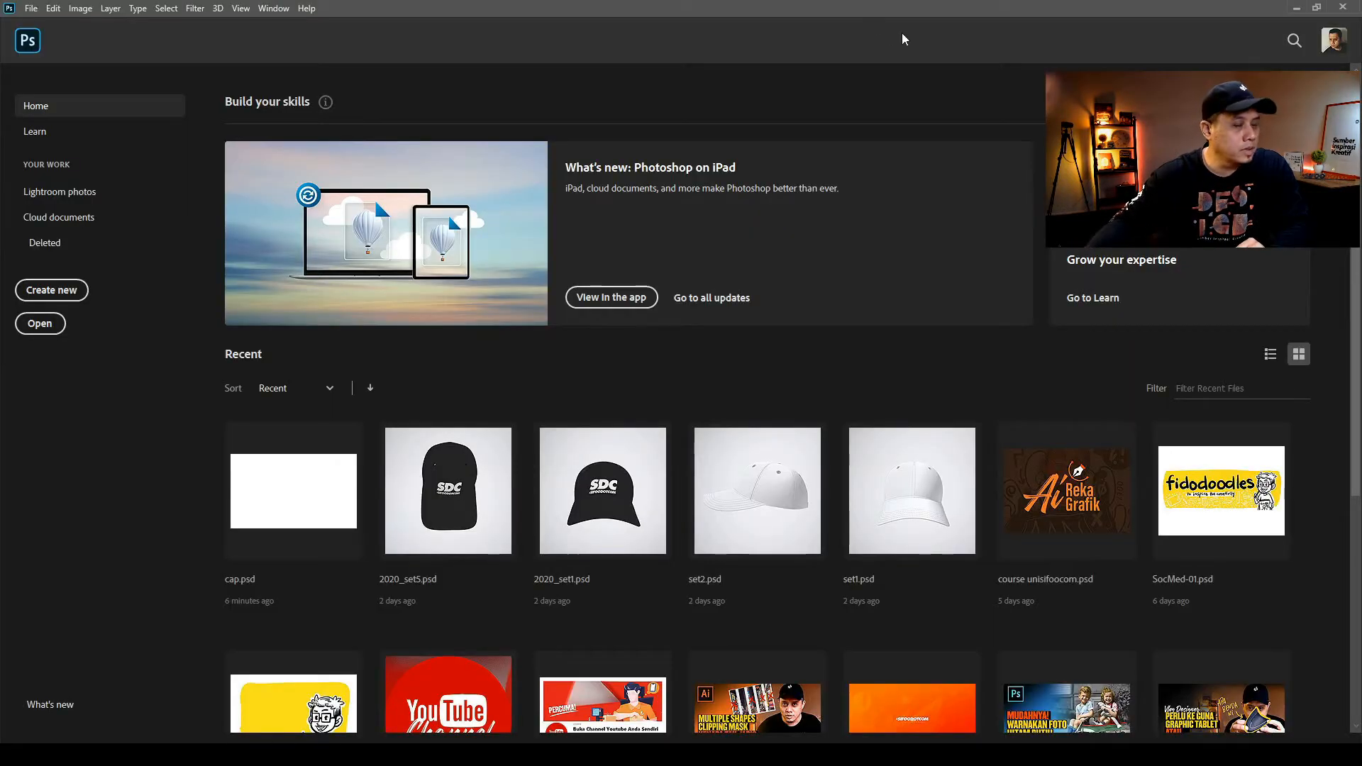
left_click(45, 324)
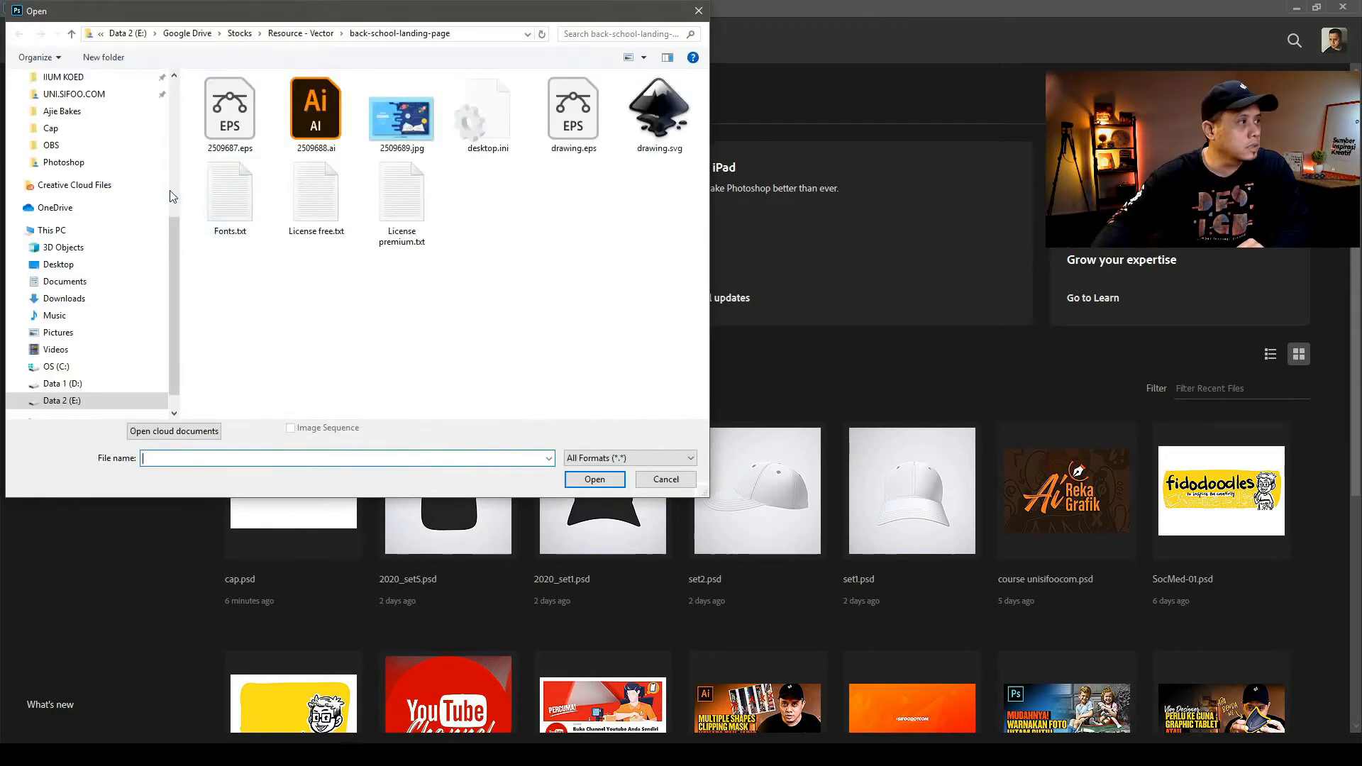
scroll(107, 213, "up", 5)
left_click(60, 192)
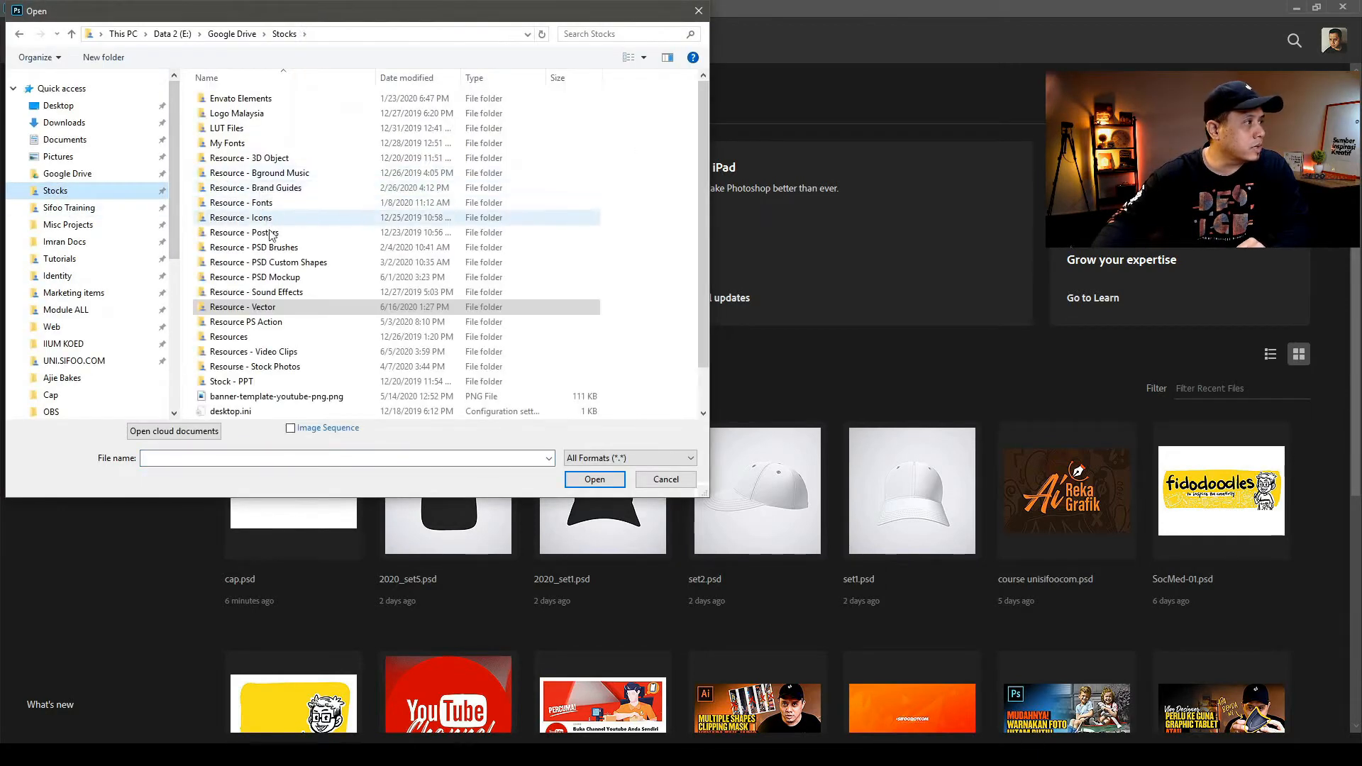
double_click(293, 308)
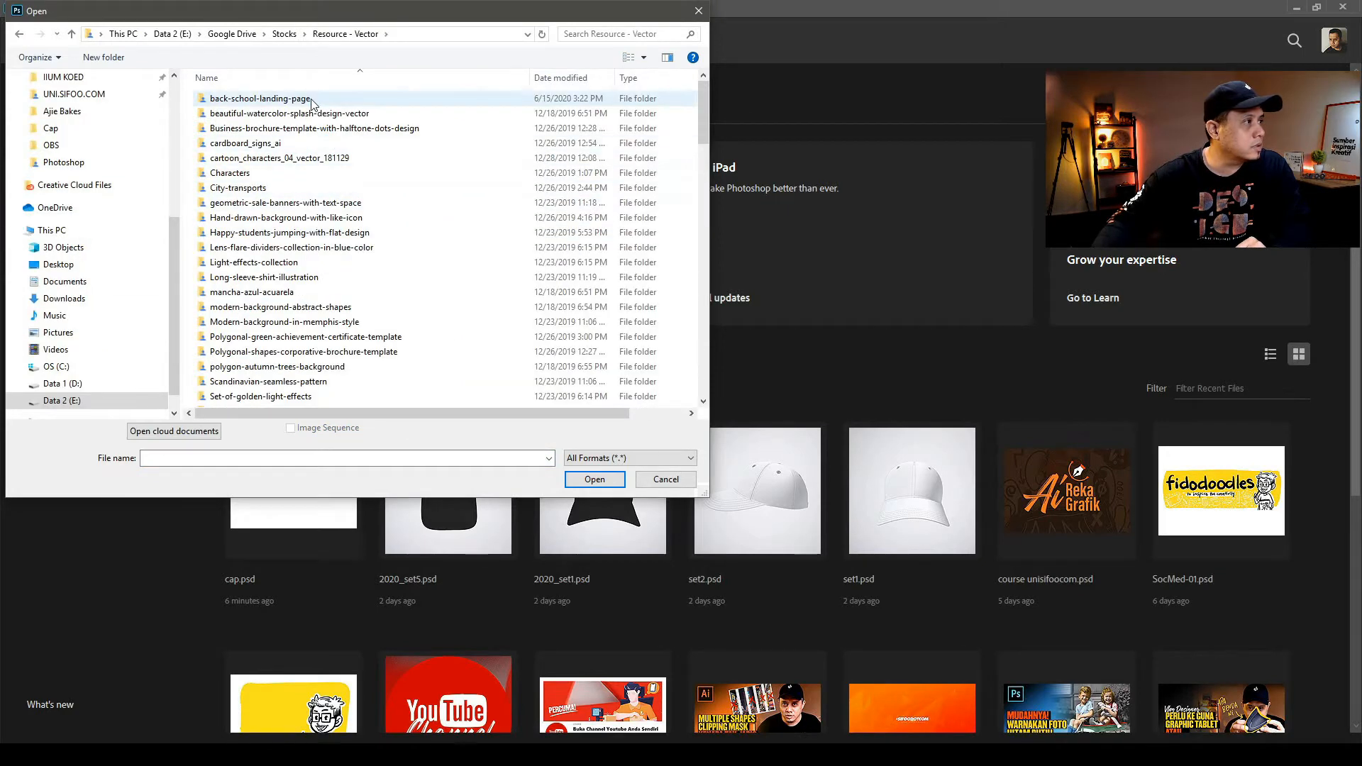
double_click(310, 102)
left_click(226, 98)
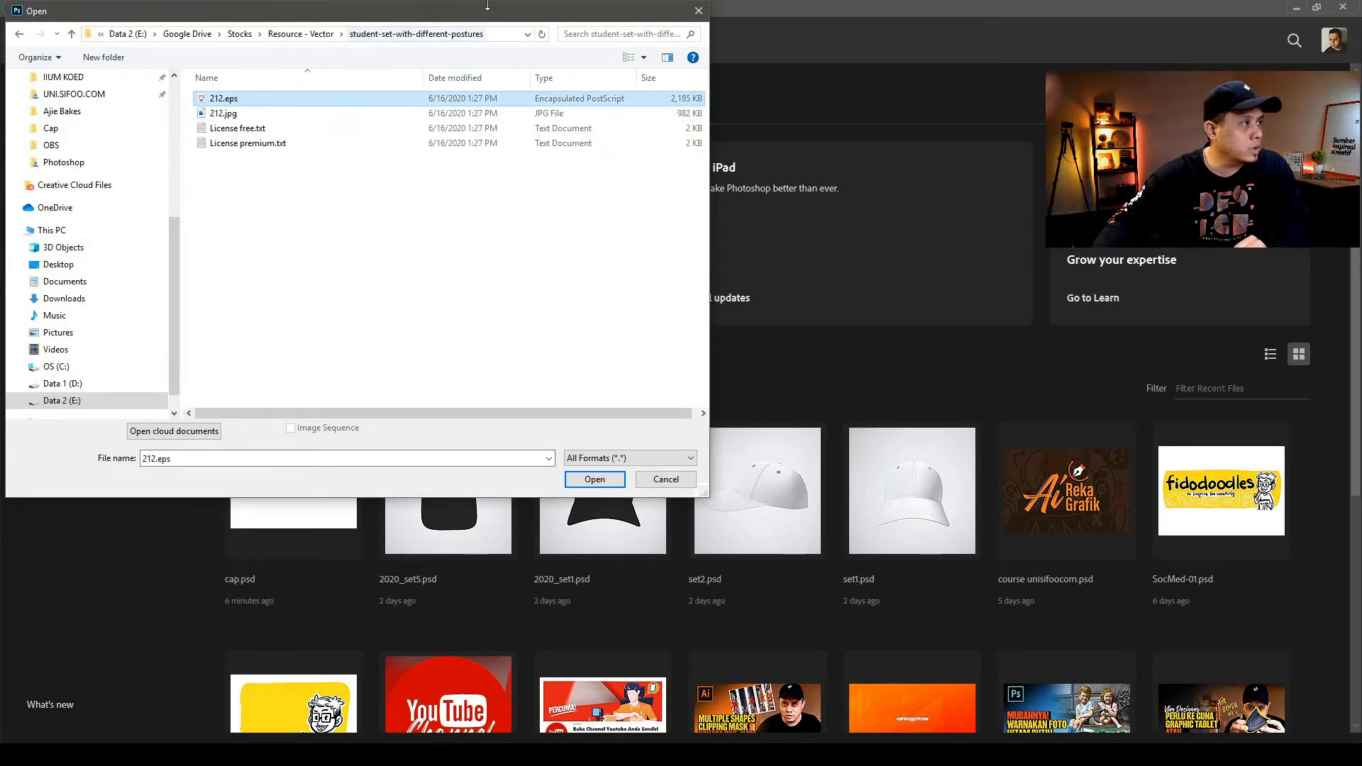
left_click(595, 479)
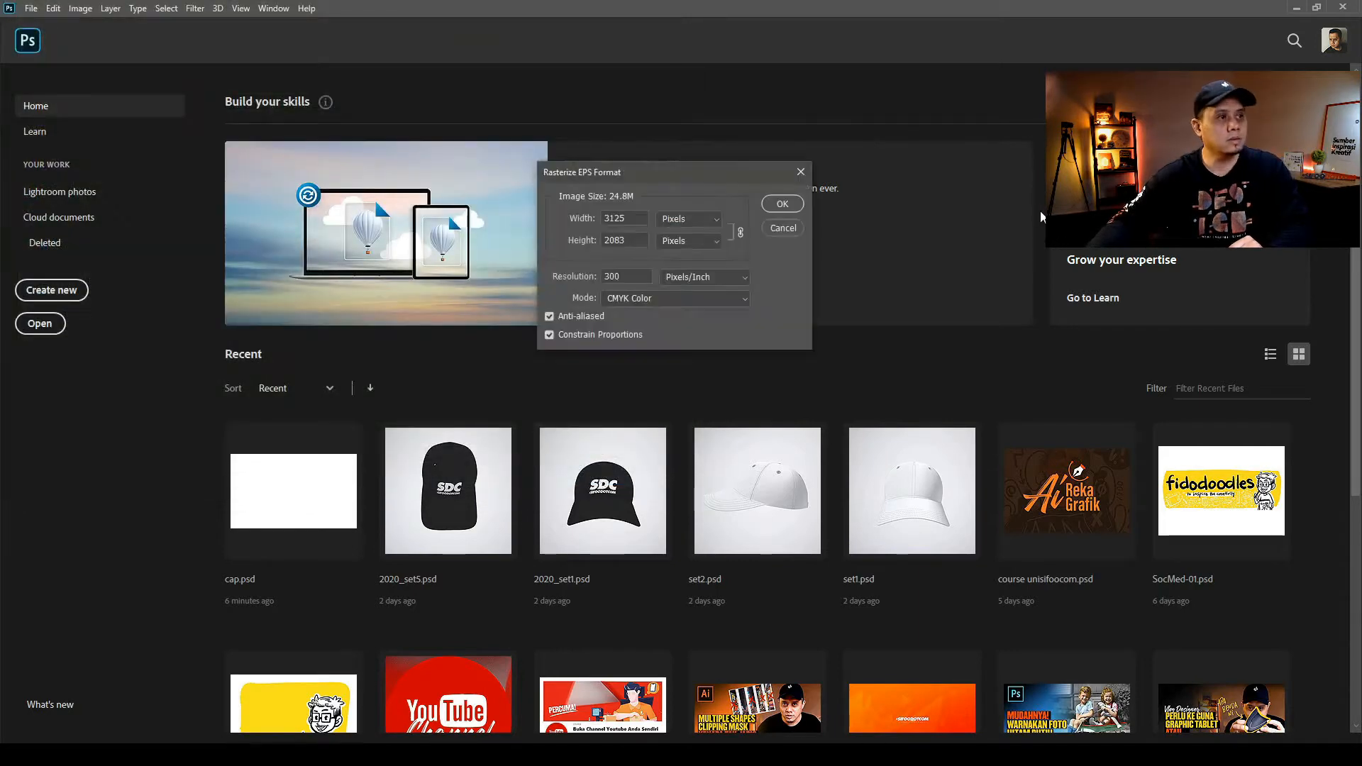
Rasterize the EPS file with the color mode set to RGB Color
left_click_drag(644, 167, 646, 217)
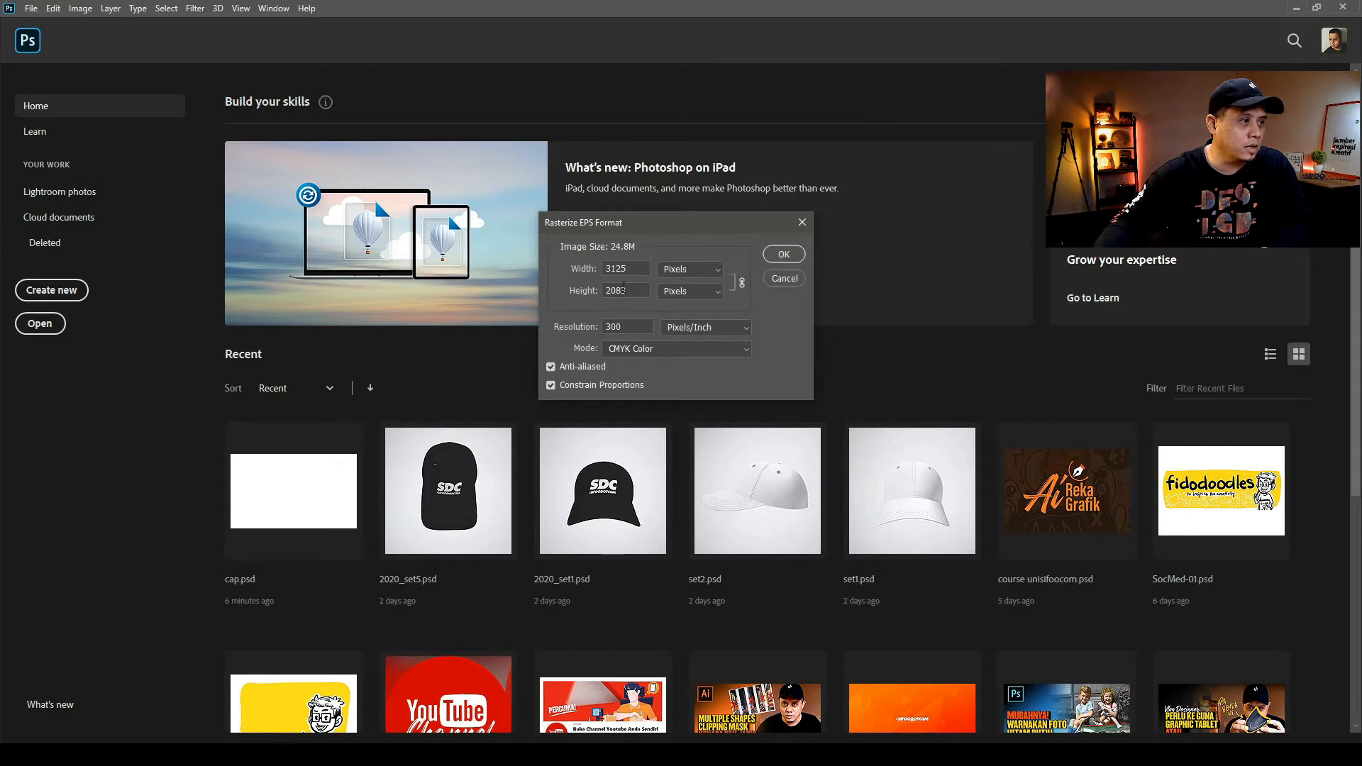
left_click_drag(702, 228, 721, 212)
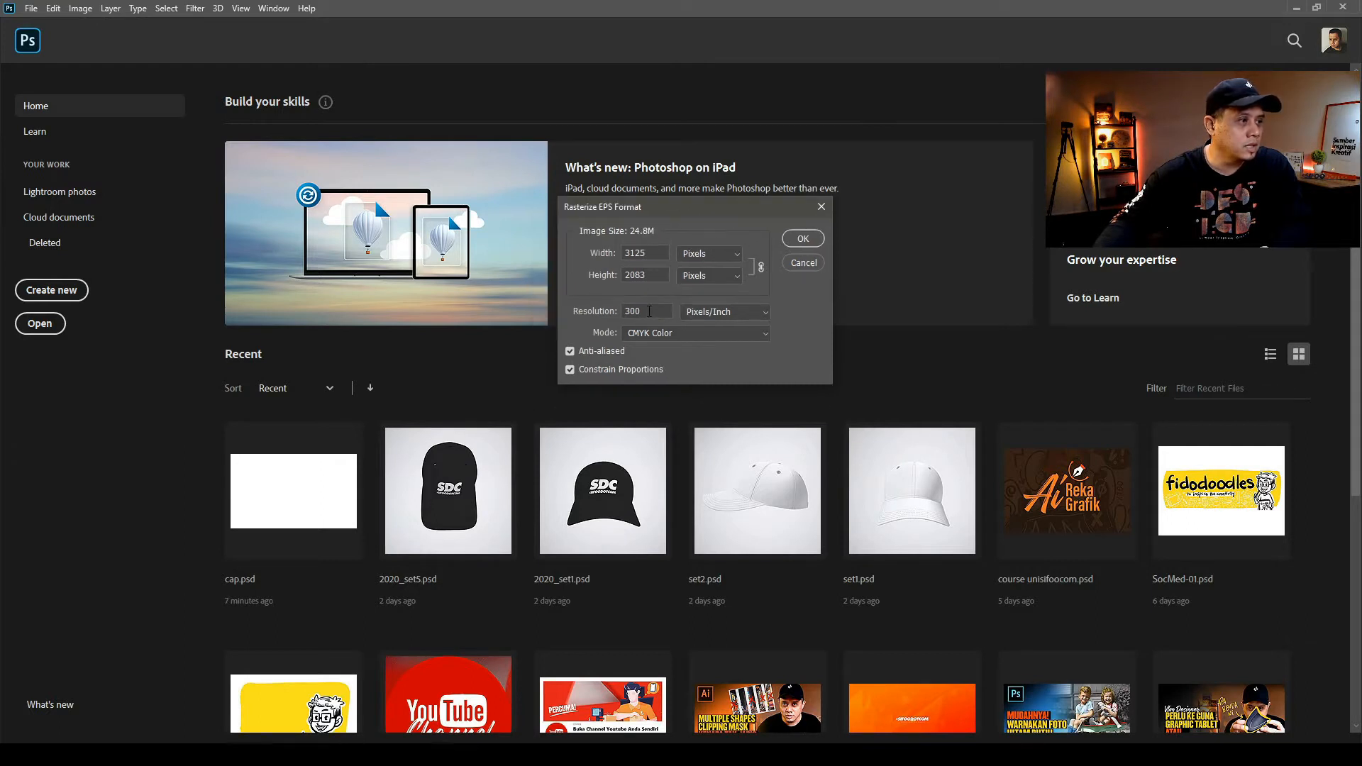
left_click(670, 335)
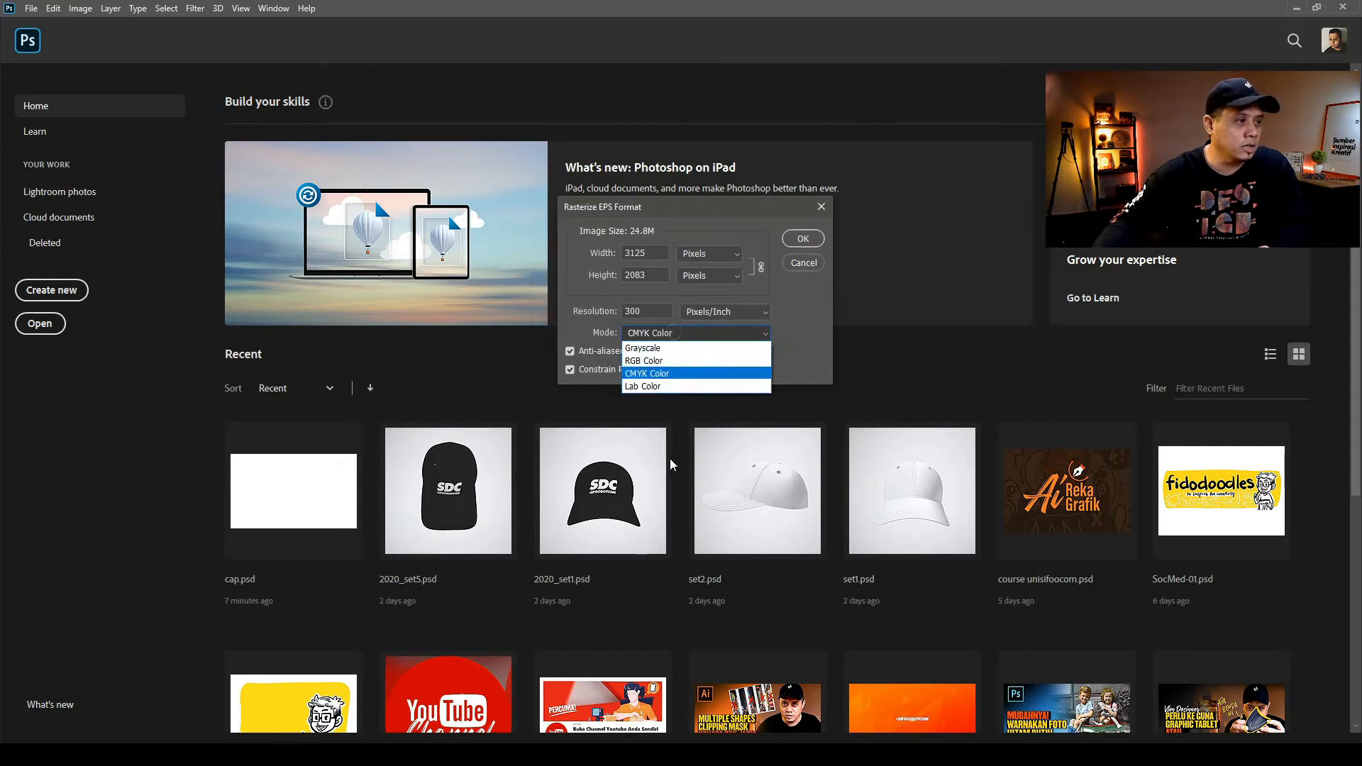
left_click(657, 363)
left_click_drag(731, 209, 745, 231)
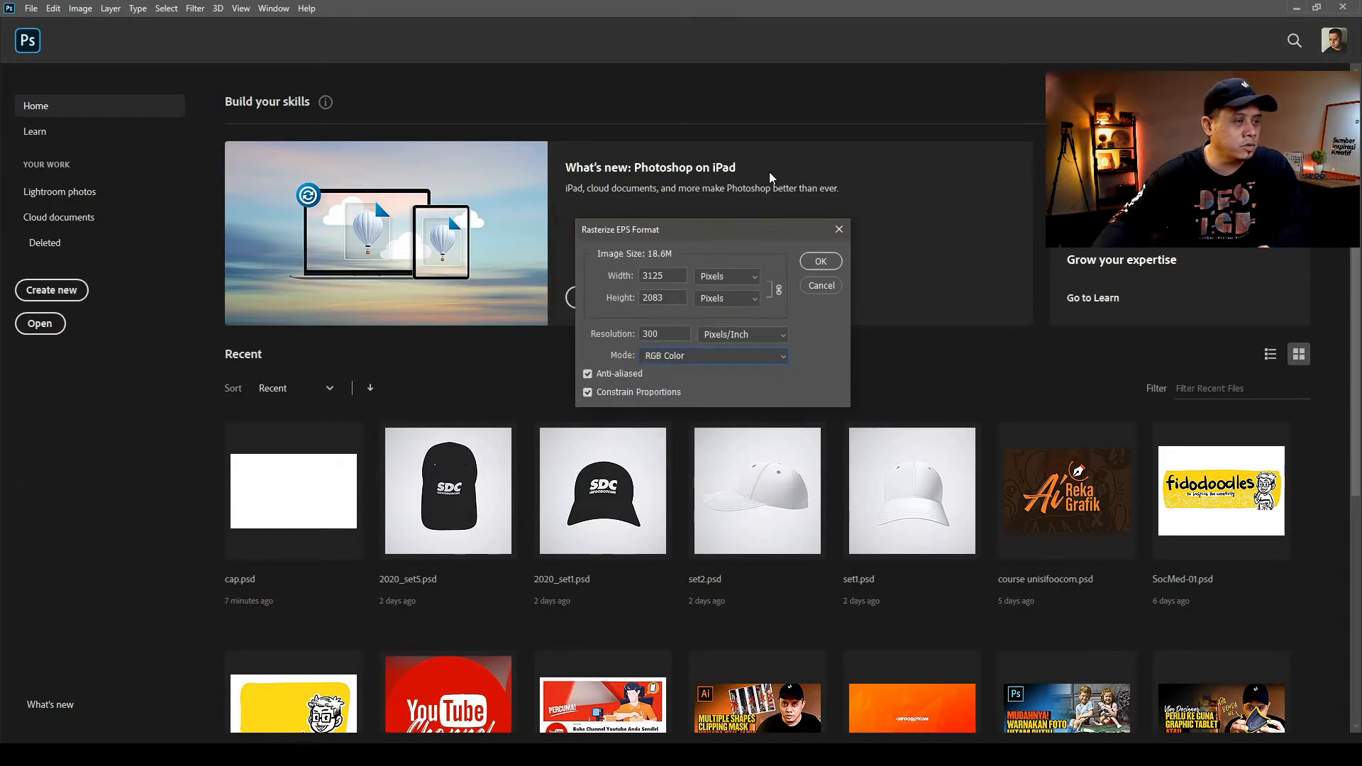
left_click(817, 261)
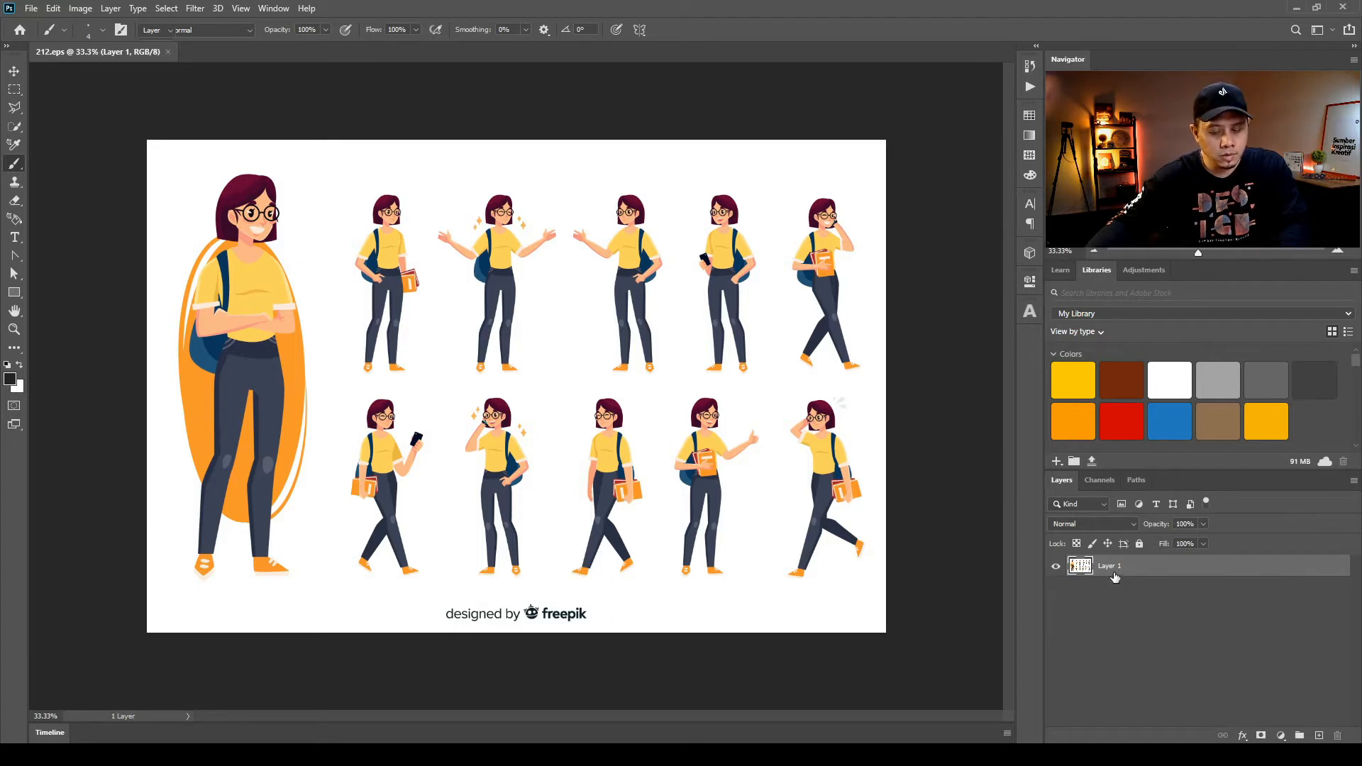
Try moving the character artwork on Layer 1 with the Move tool, and undo the move
key("v")
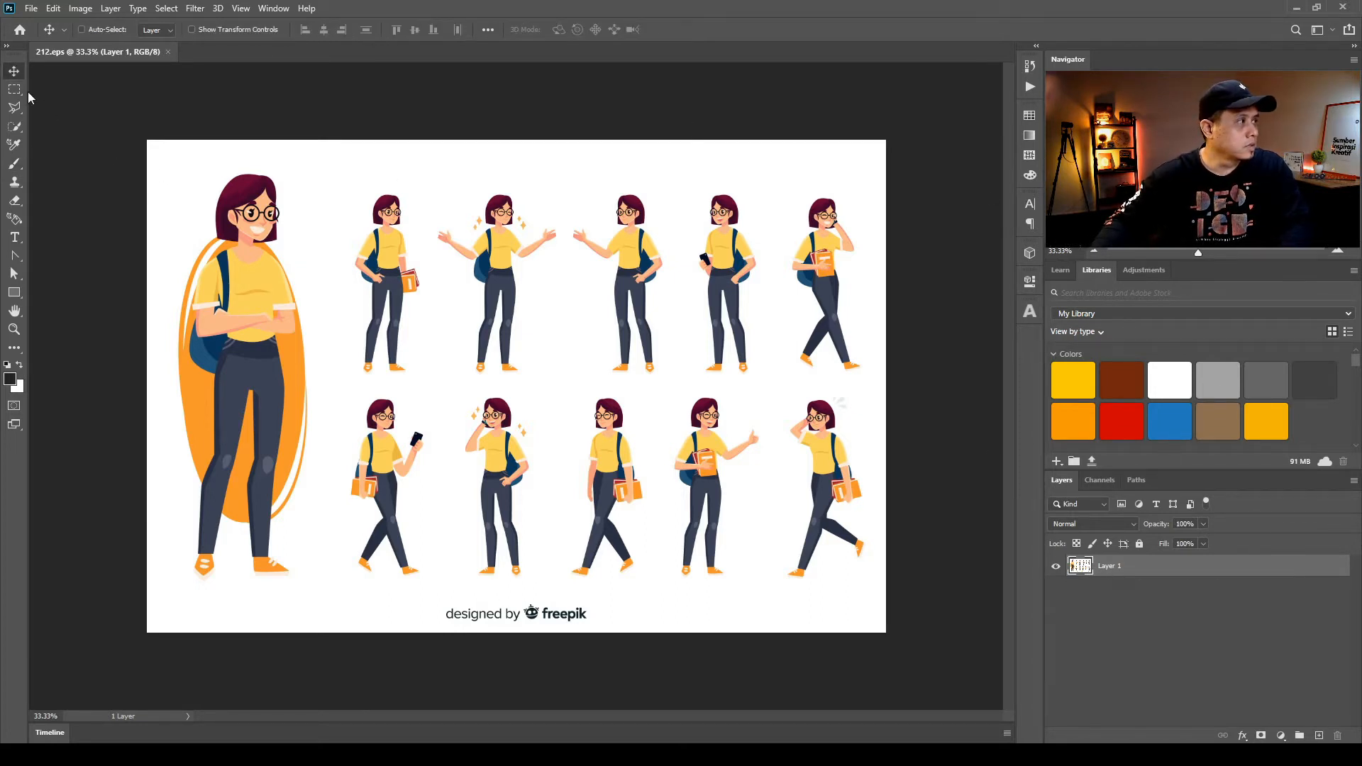
left_click_drag(252, 255, 454, 288)
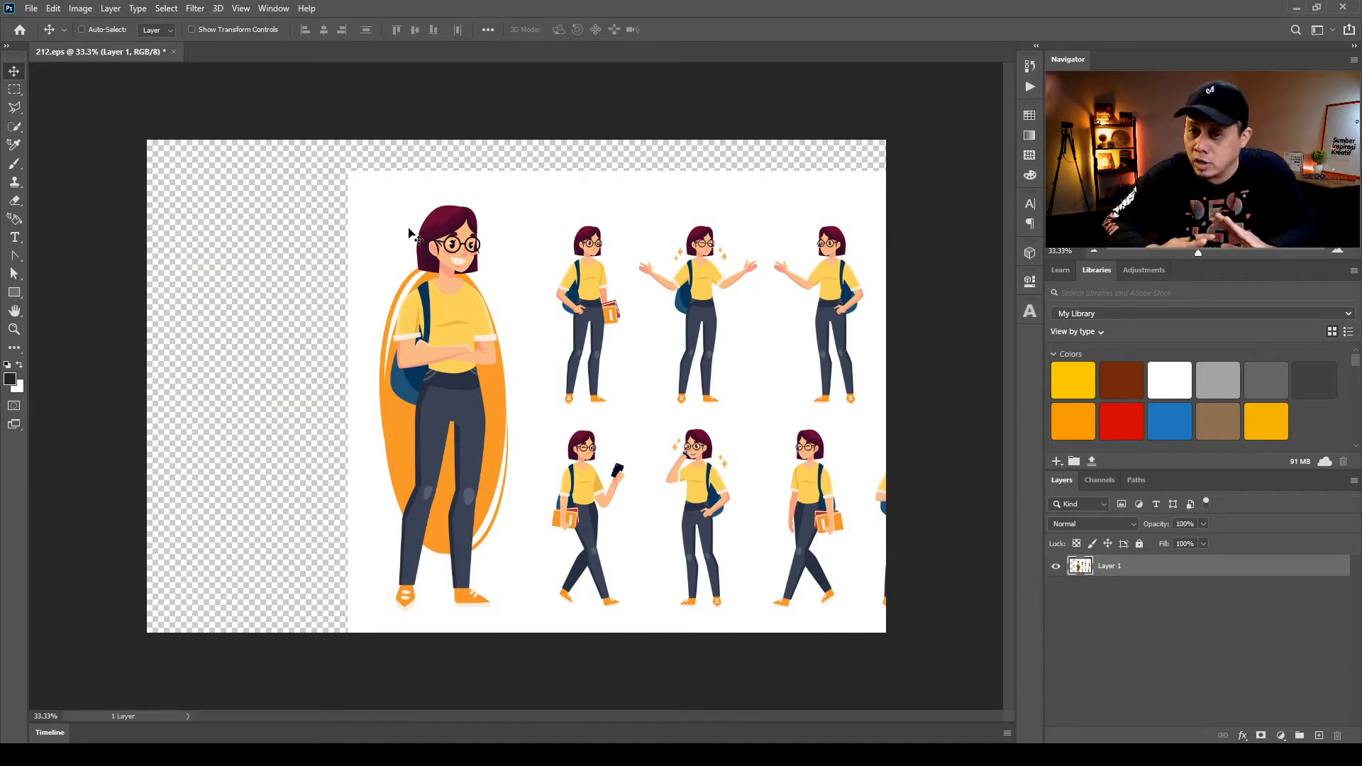
key("ctrl+z")
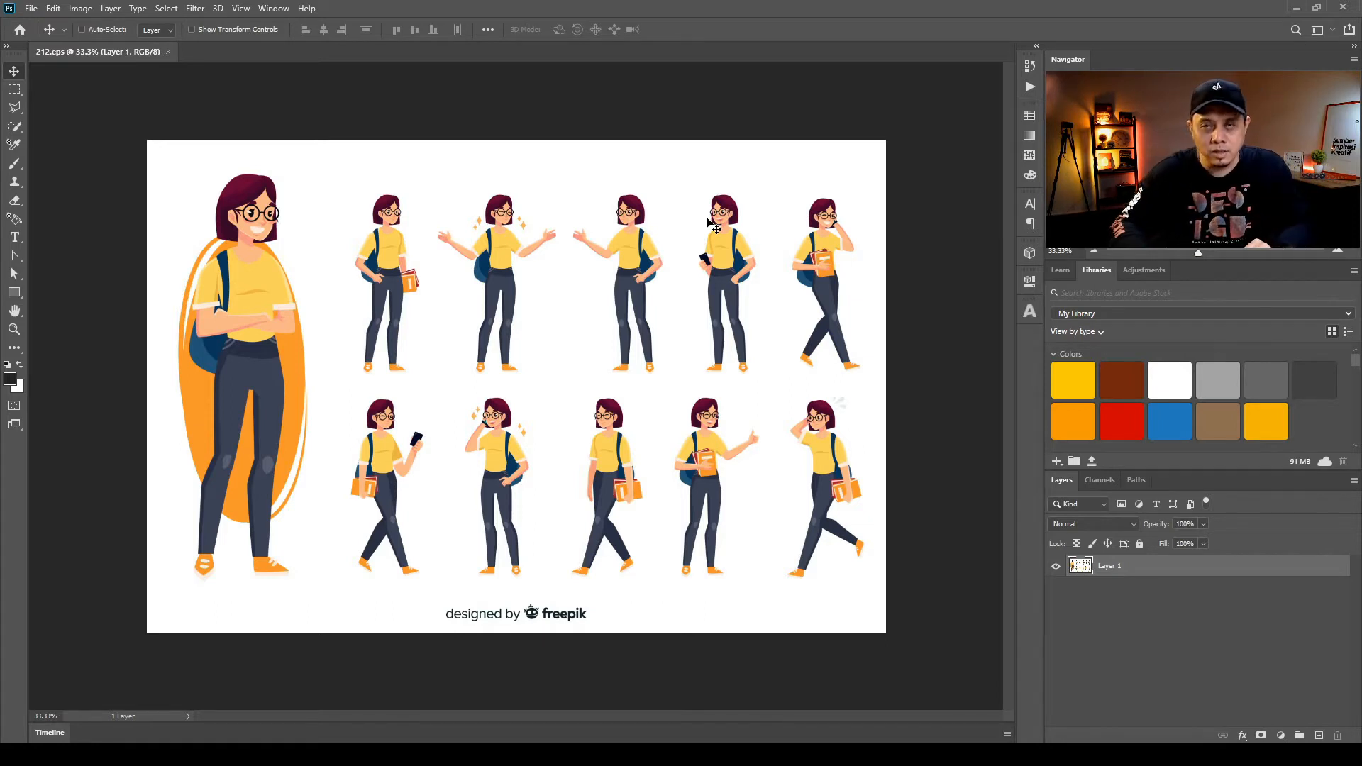
scroll(713, 225, "up", 1)
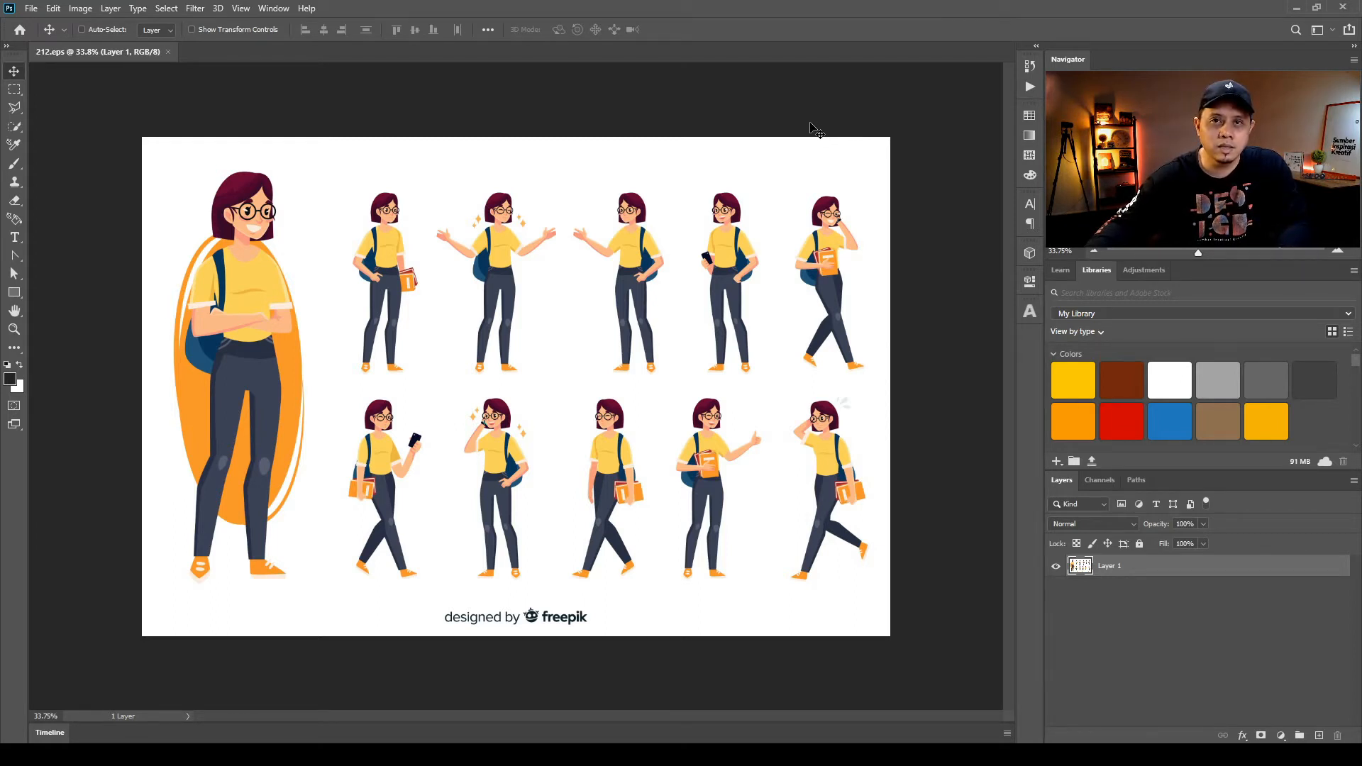
Switch to Inkscape, create a new blank document, and bring up the file selection for opening a drawing
left_click(1293, 8)
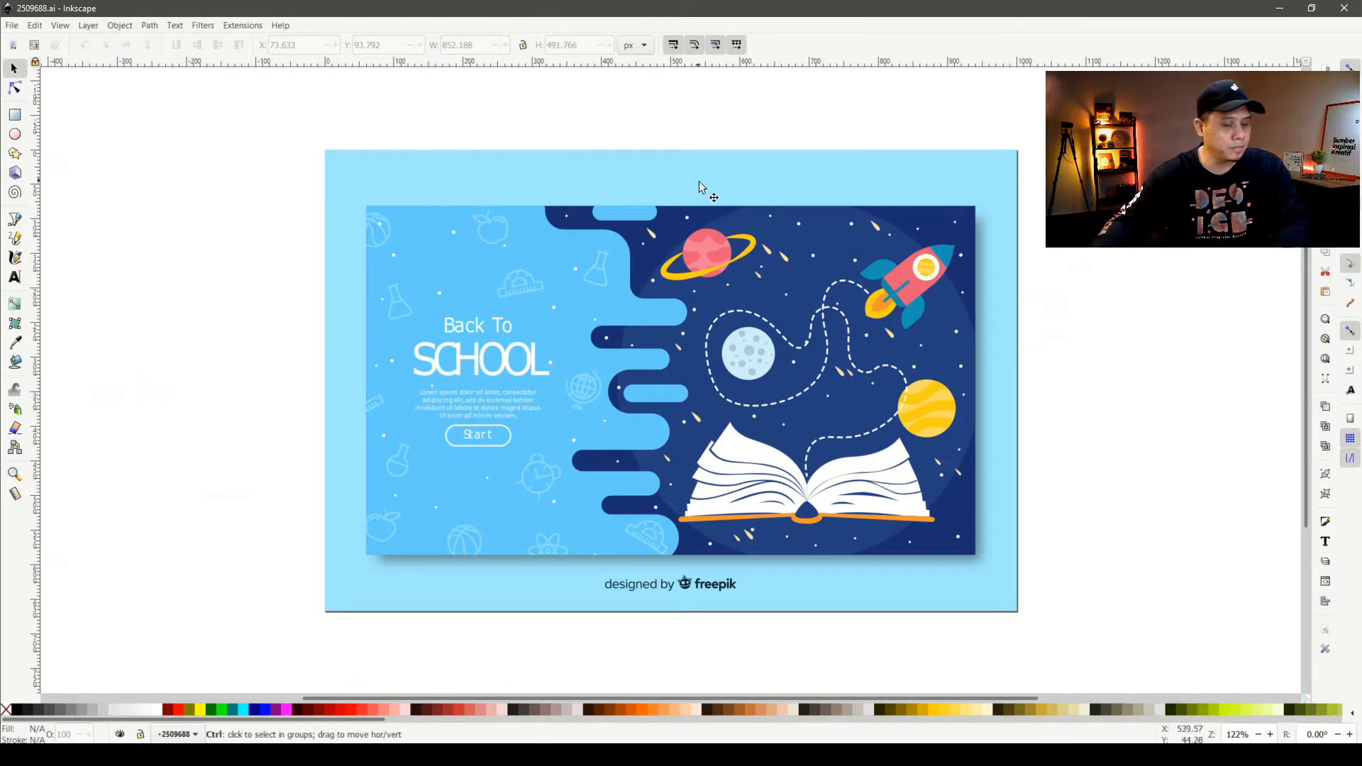
key("ctrl+n")
left_click(11, 25)
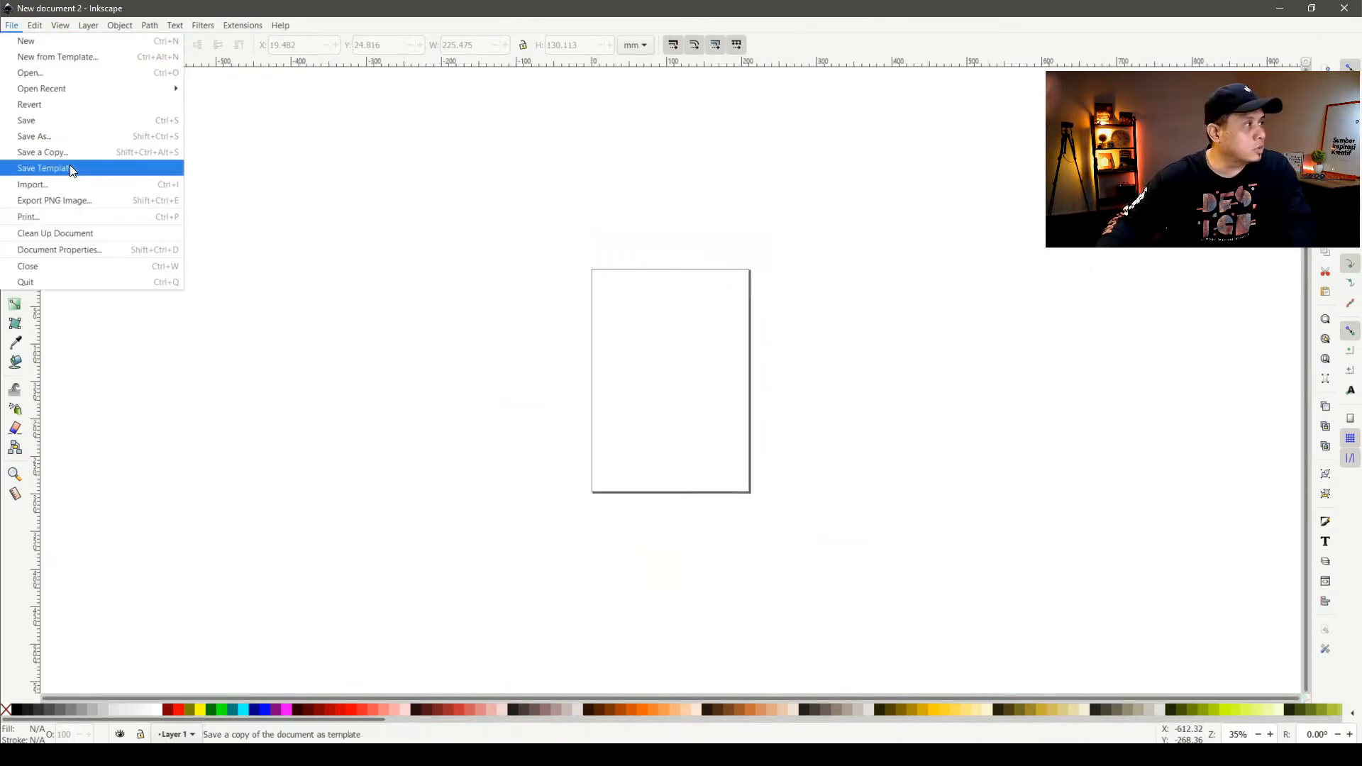
left_click(70, 74)
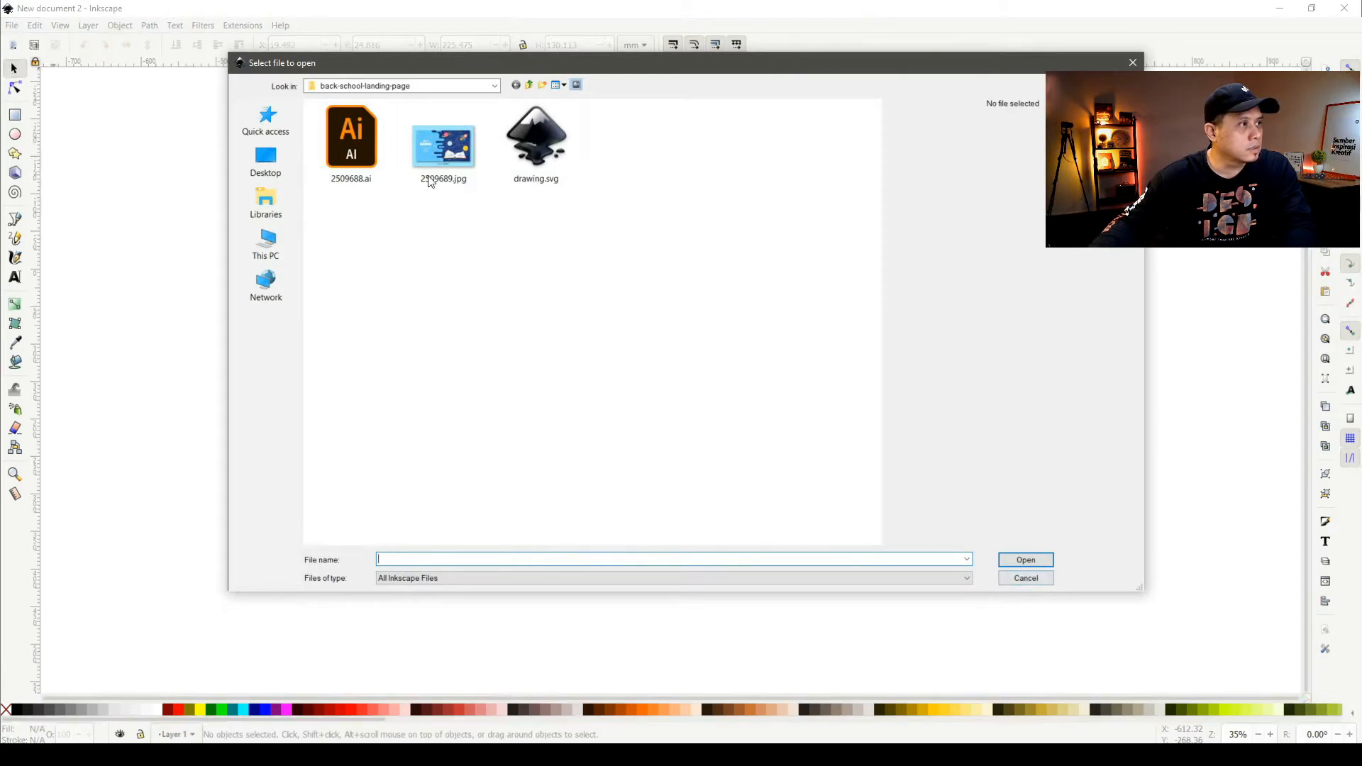
Browse to the student-set-with-different-postures folder inside Resource - Vector
left_click(410, 88)
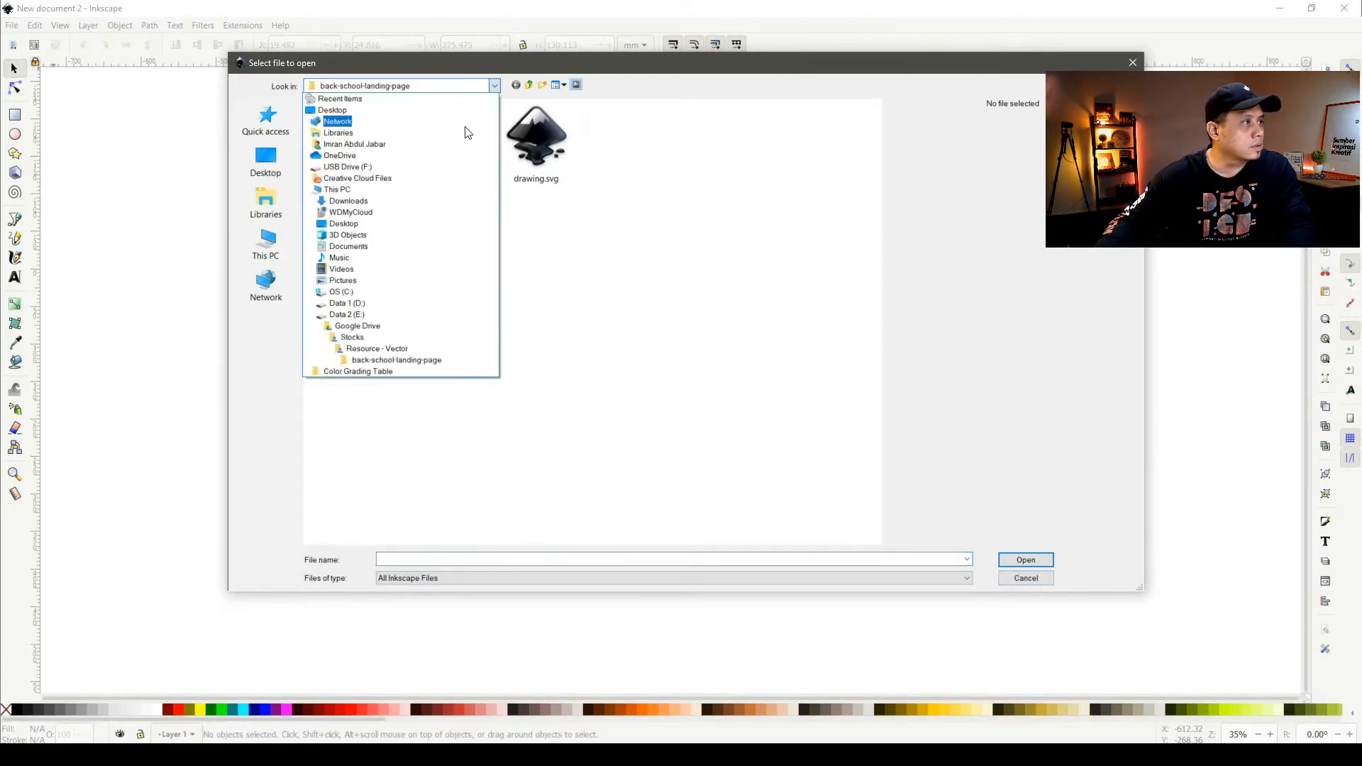
left_click(390, 349)
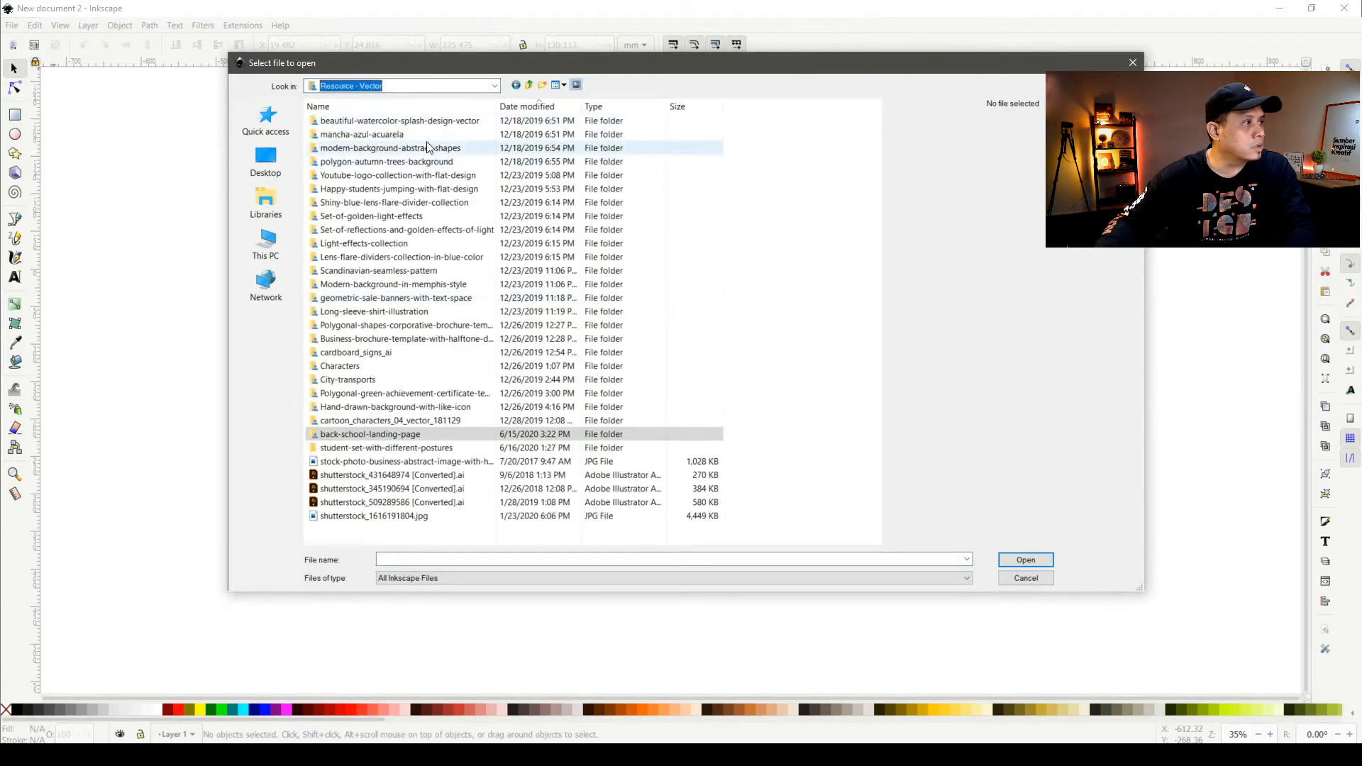
left_click(425, 449)
double_click(425, 450)
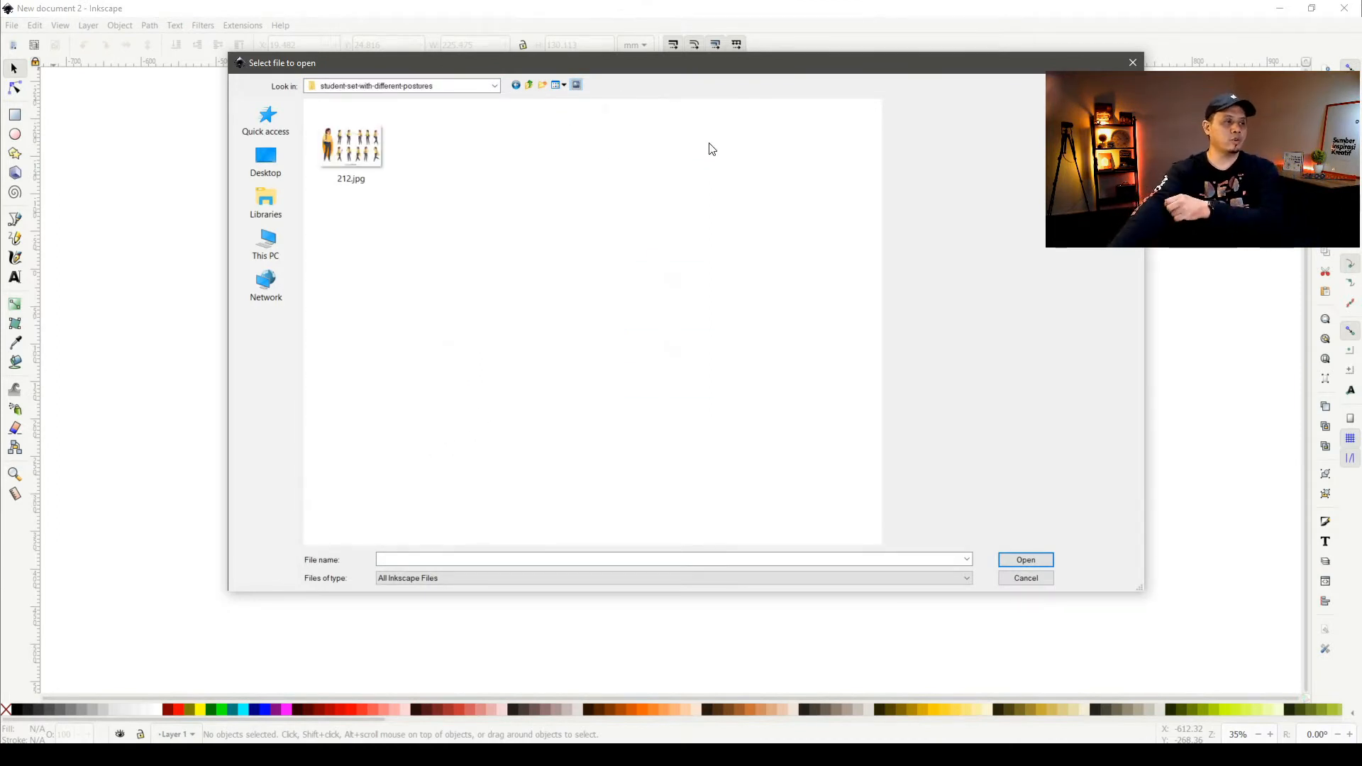
Look for the EPS file under the All Images and All Vectors file types, and cancel opening a file
left_click(435, 580)
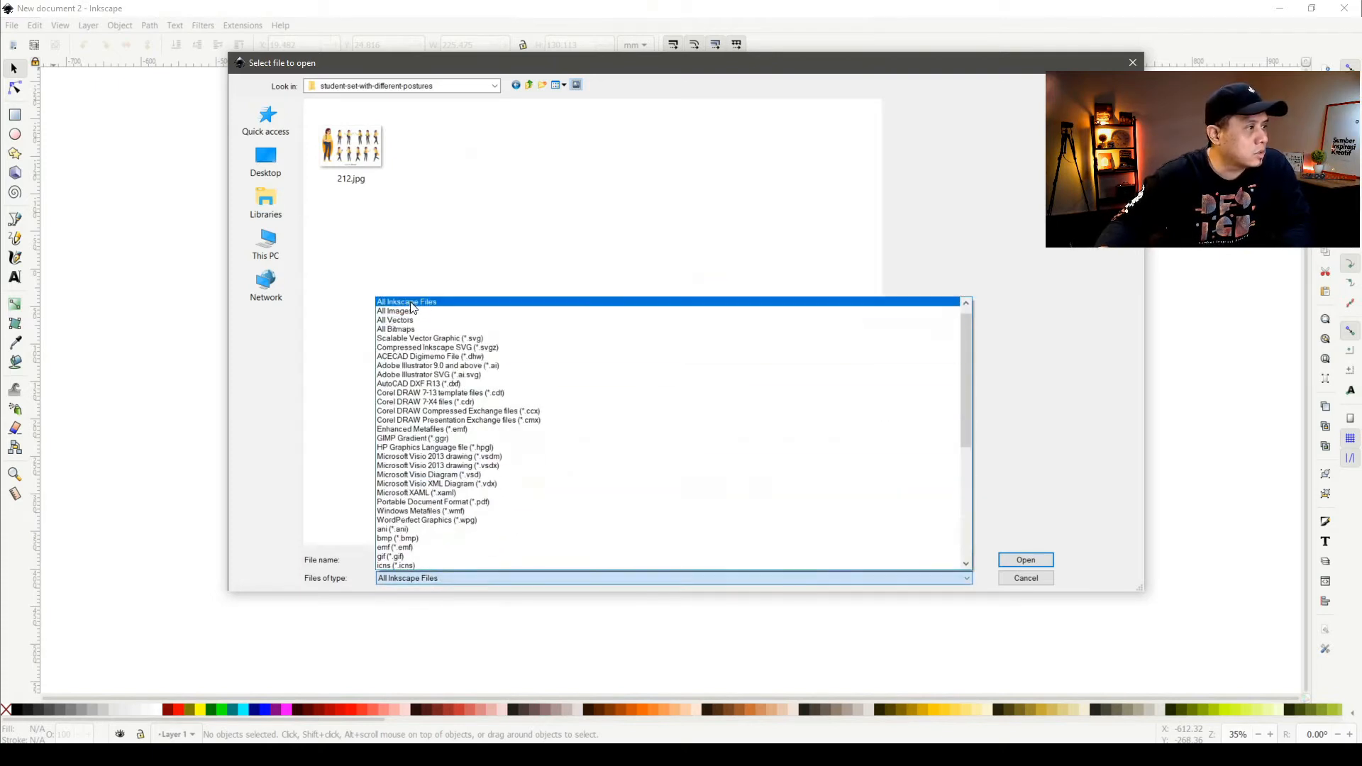
left_click(414, 312)
left_click(411, 578)
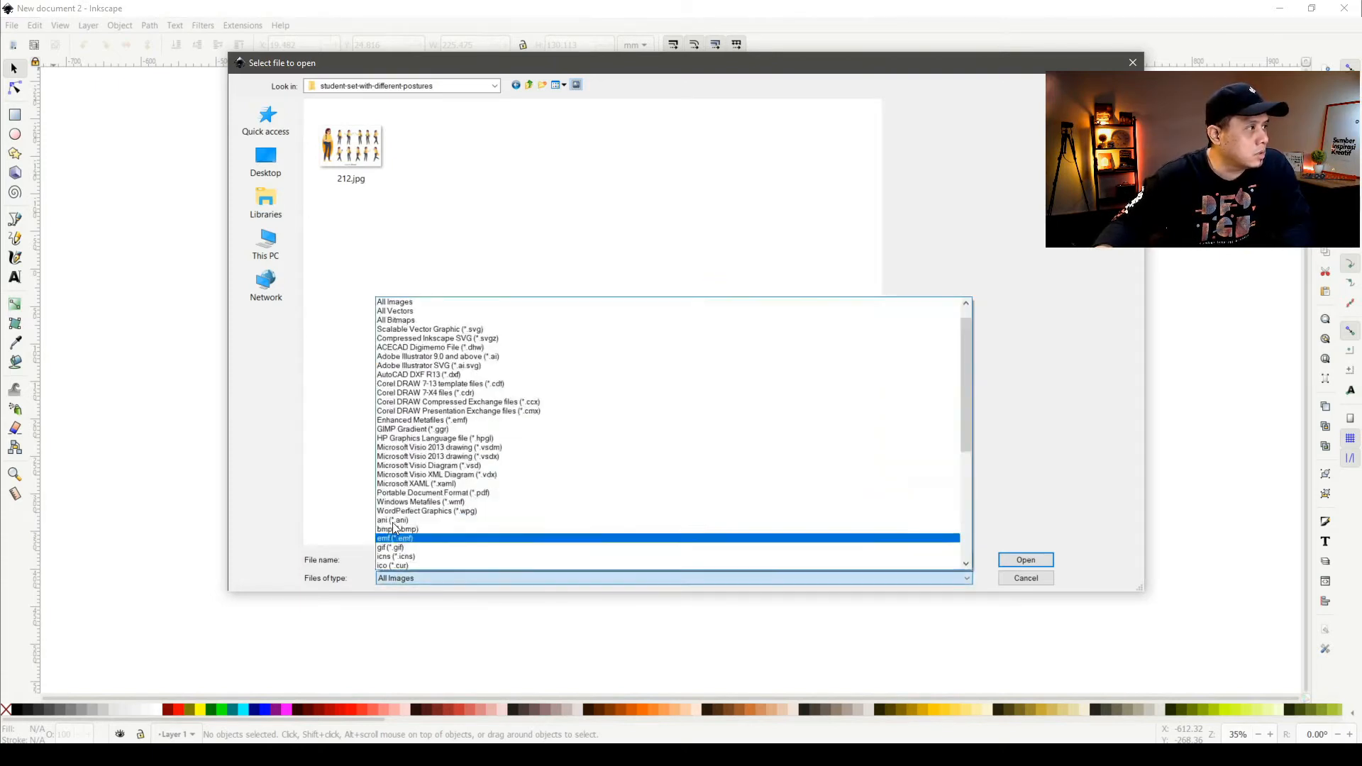
left_click(406, 314)
left_click(454, 577)
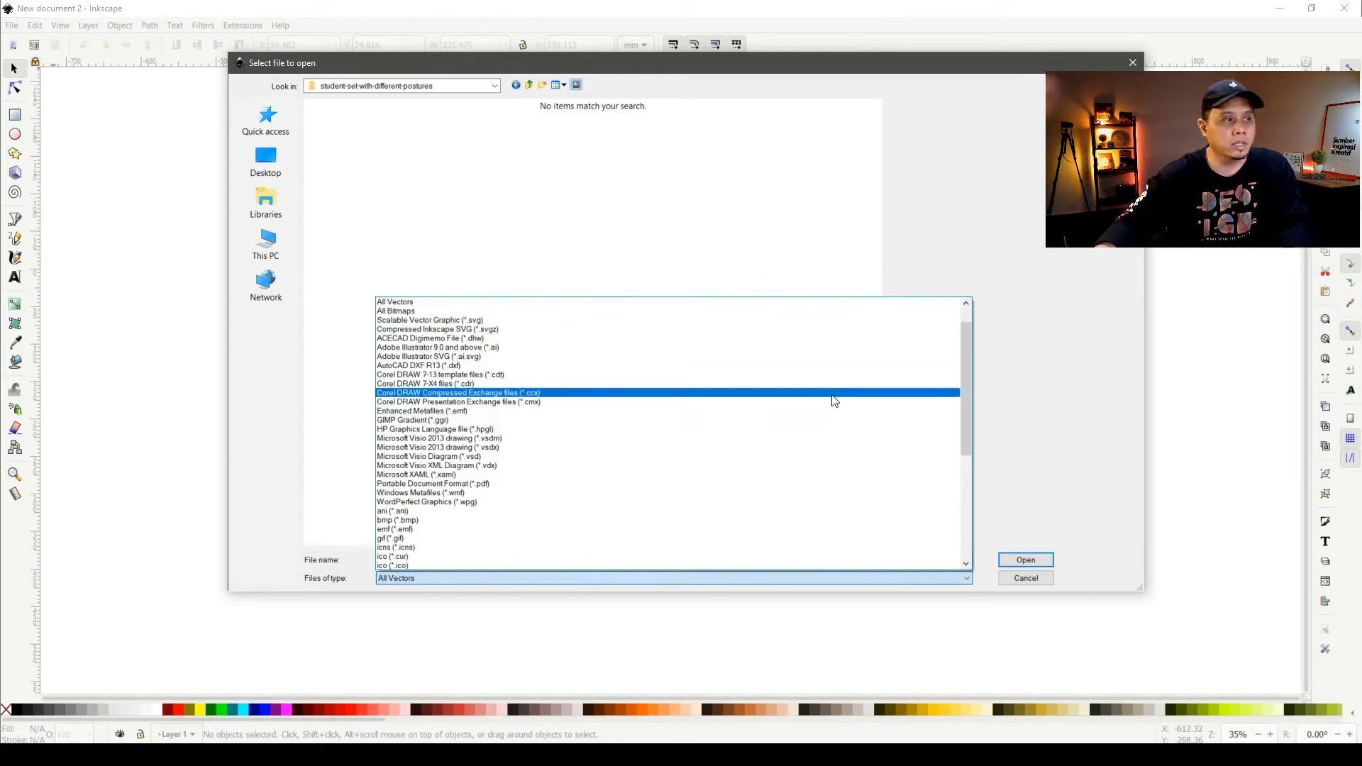
left_click(995, 522)
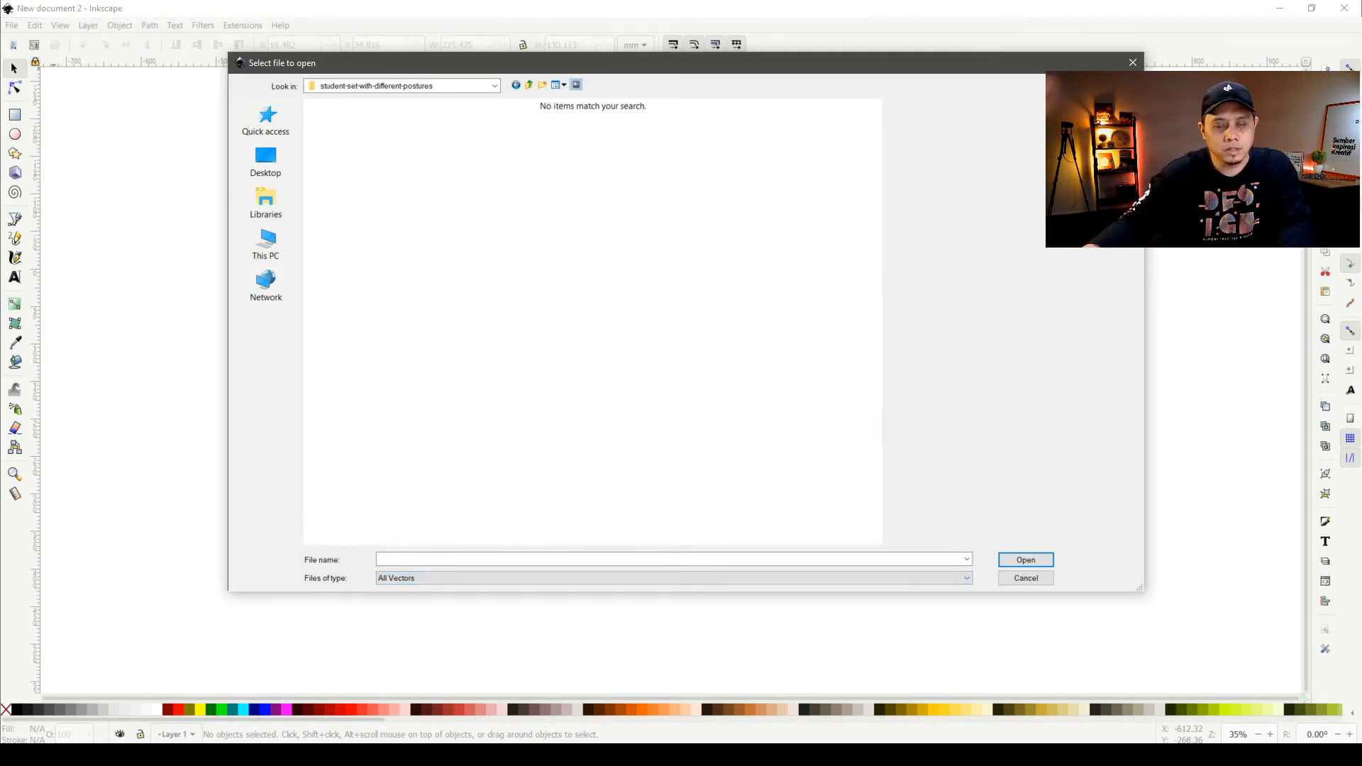
left_click(1025, 578)
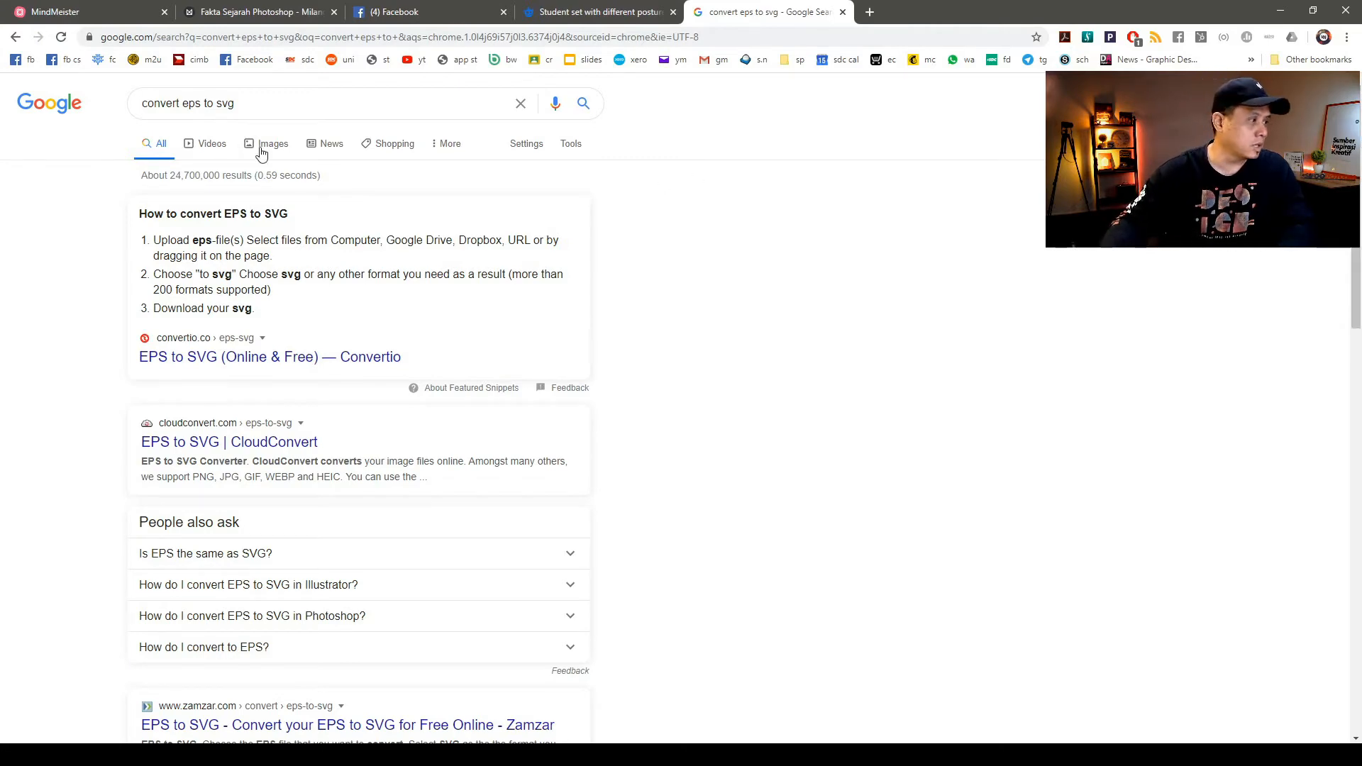
Browse the web search results for "convert eps to svg" and open Convertio's EPS to SVG converter in a new tab
scroll(805, 381, "down", 5)
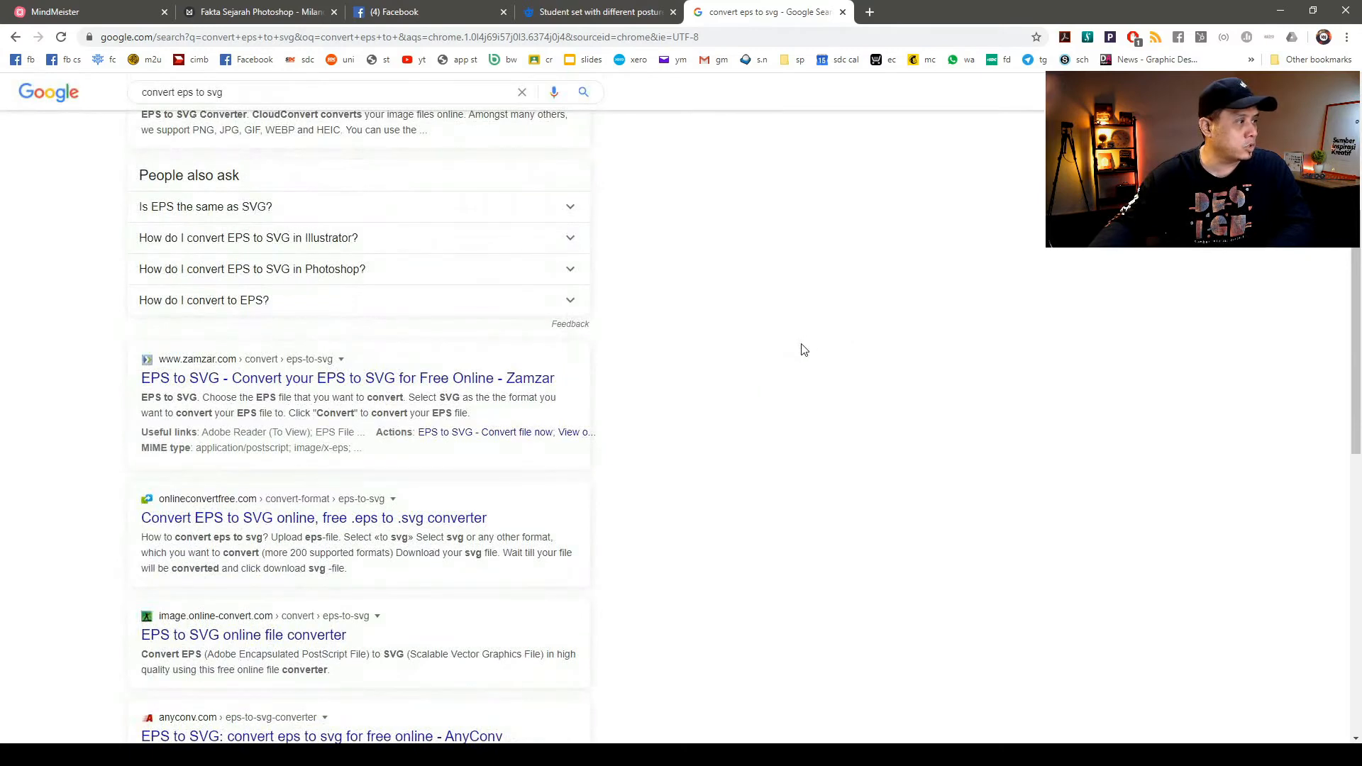
scroll(801, 357, "down", 2)
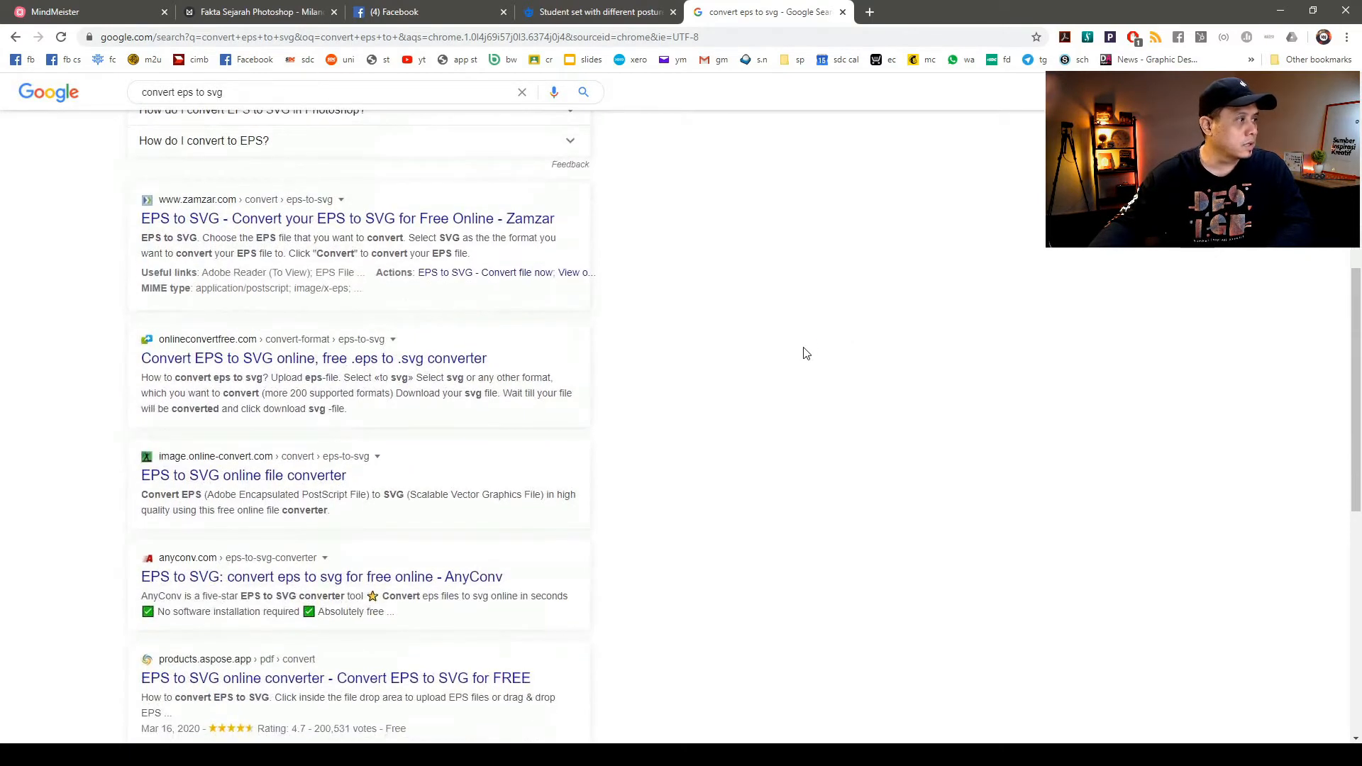
scroll(804, 358, "down", 3)
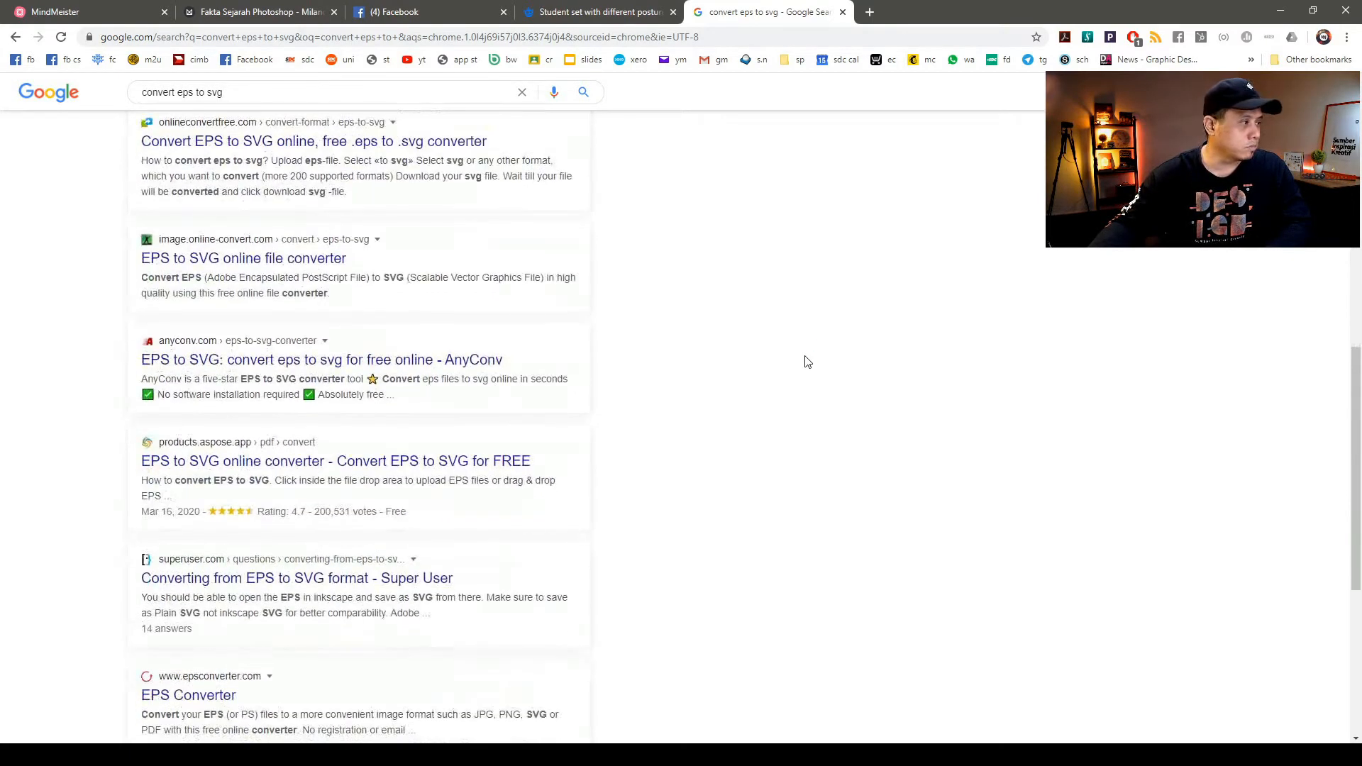
scroll(807, 362, "up", 10)
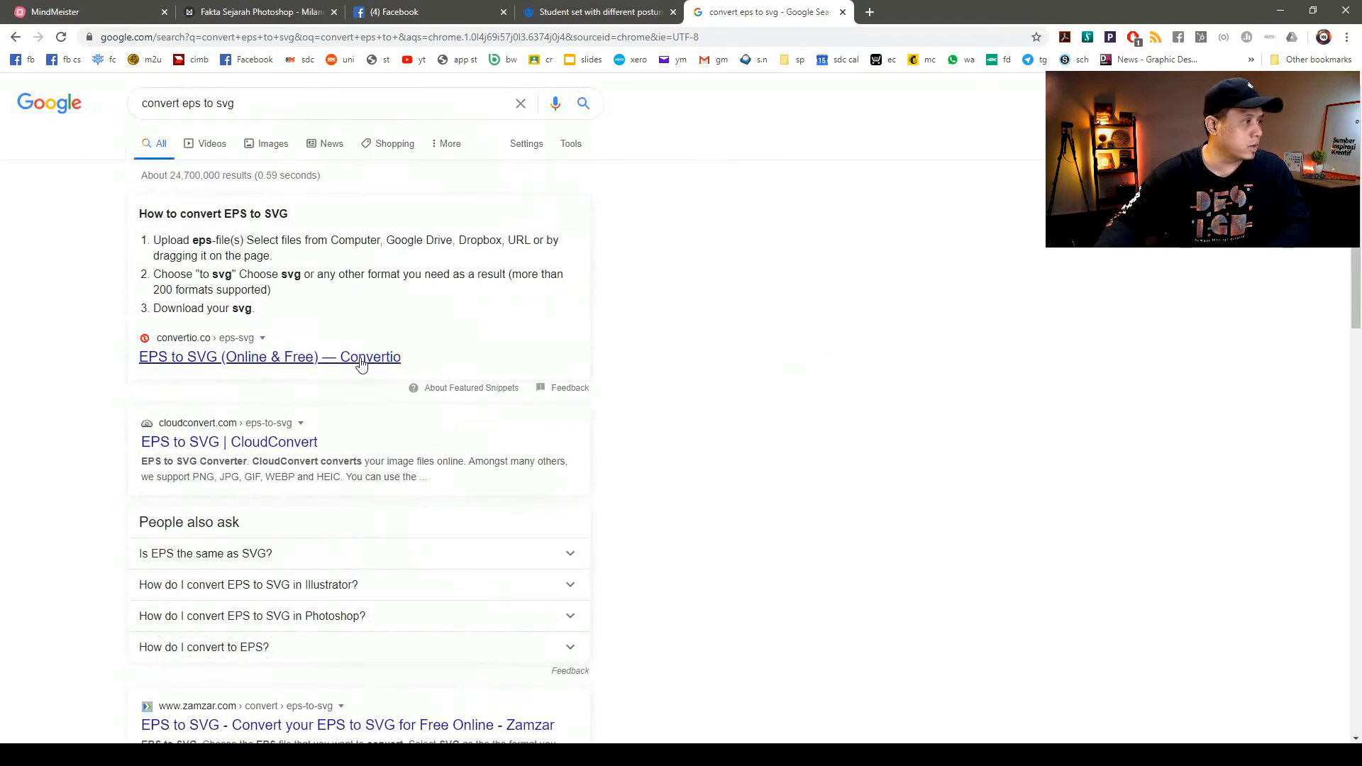
middle_click(332, 364)
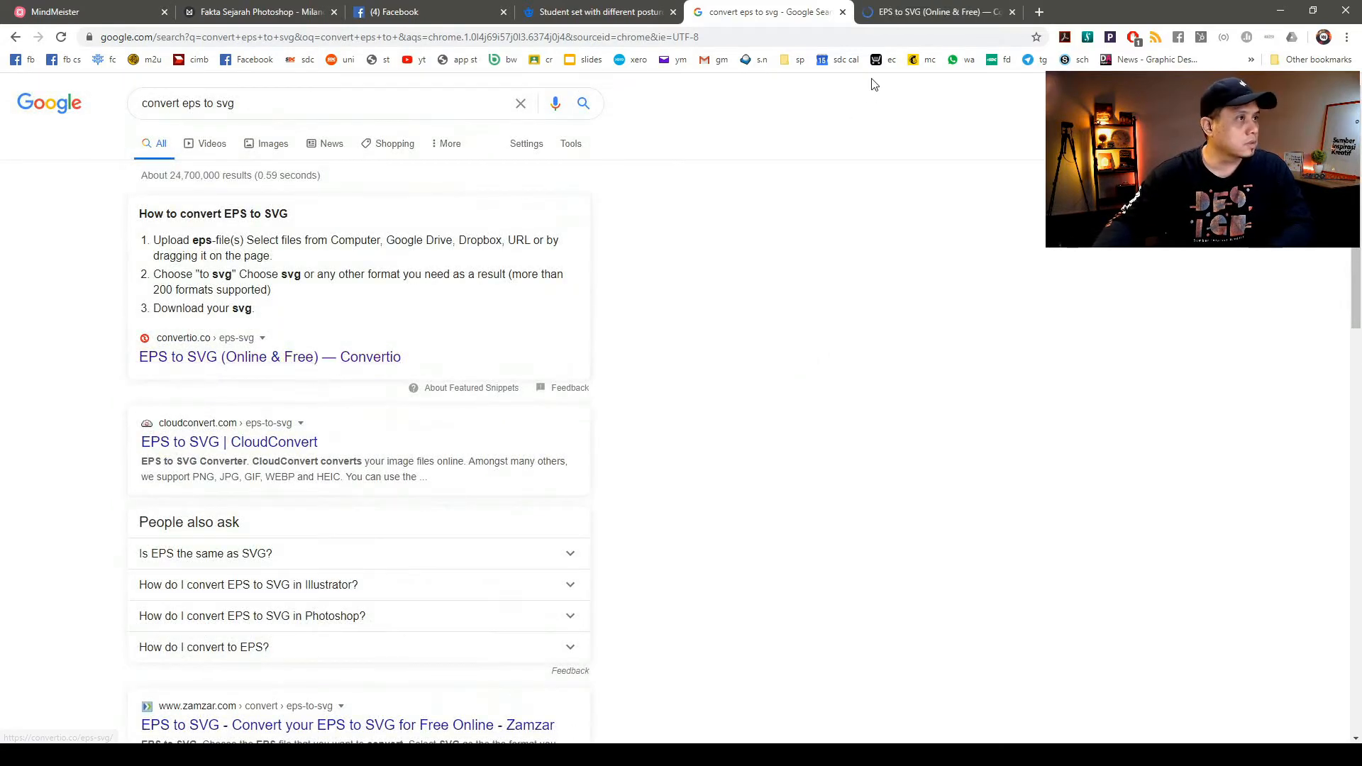
left_click(927, 15)
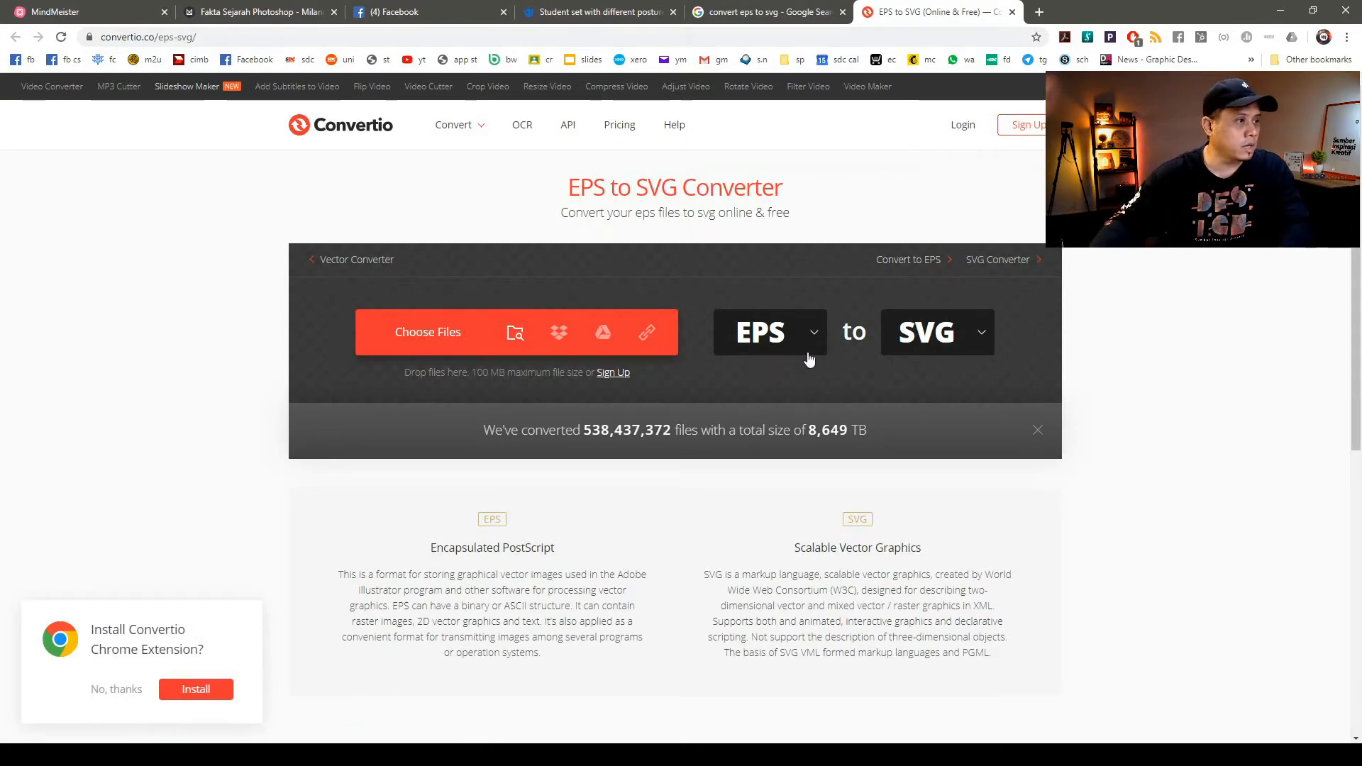
Upload 212.eps from the student-set-with-different-postures folder and convert it to SVG
left_click(516, 332)
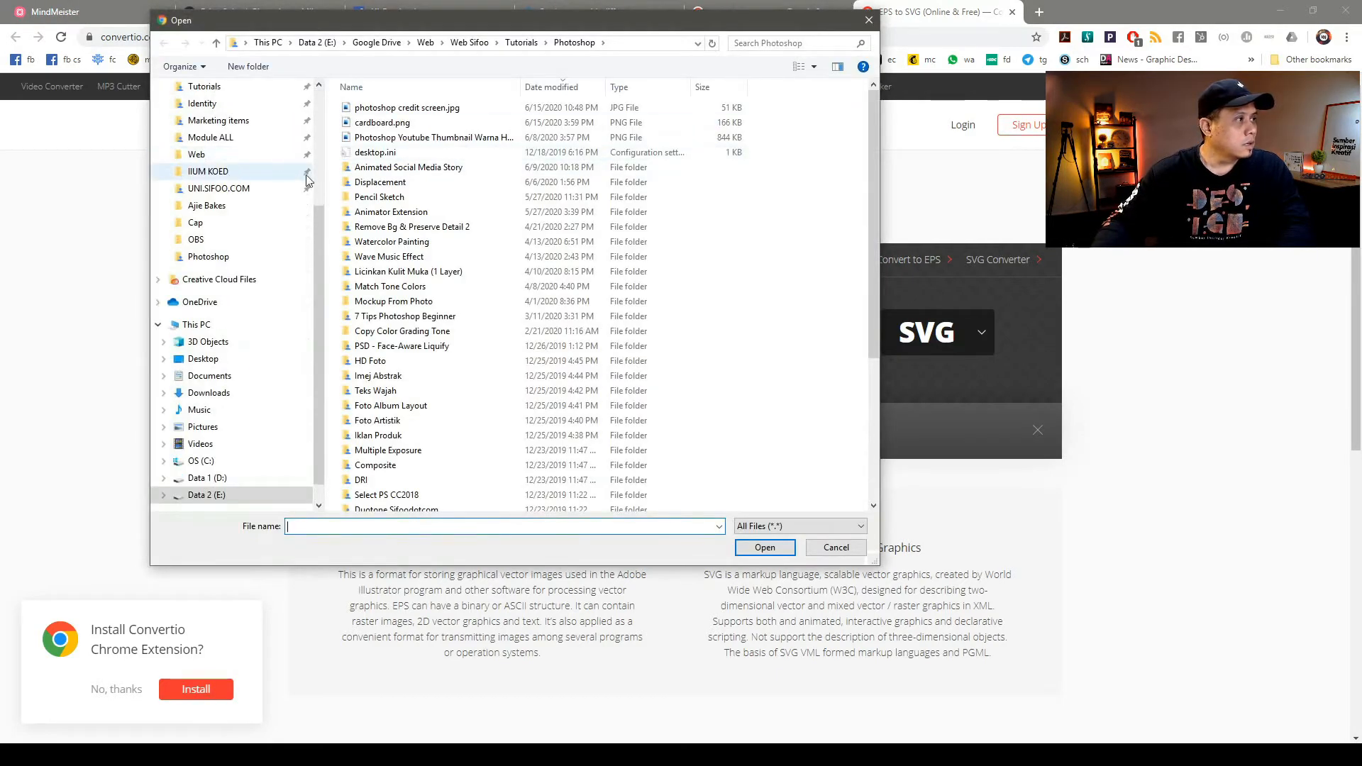
scroll(305, 178, "up", 4)
left_click(206, 199)
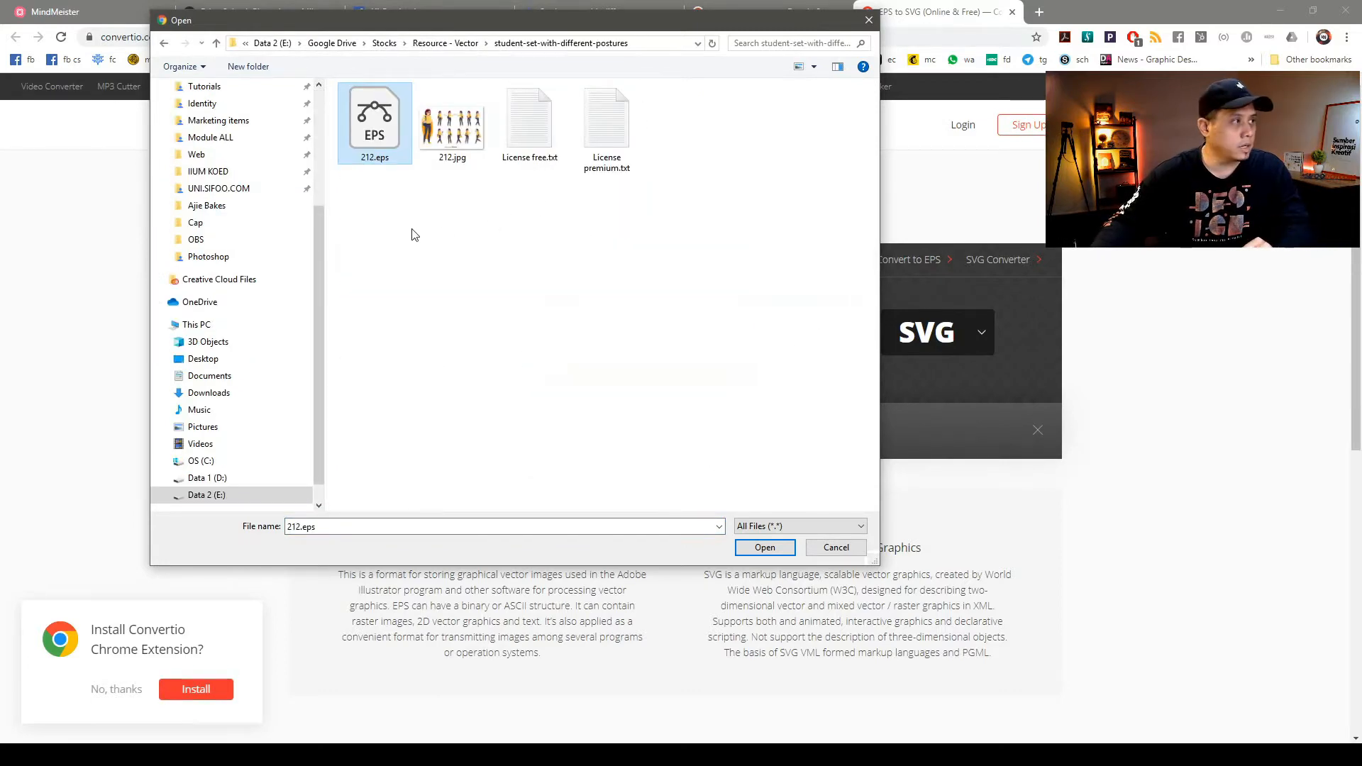
left_click(759, 549)
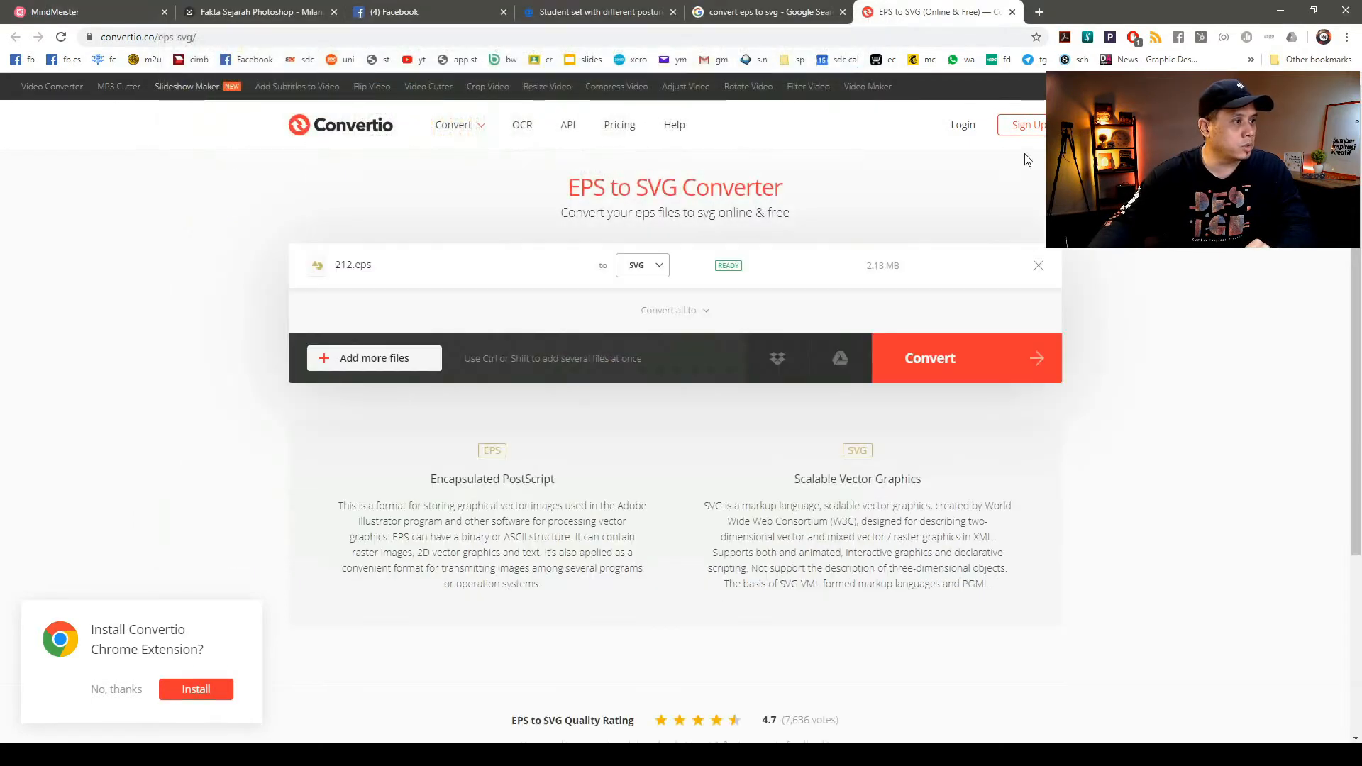
left_click(1043, 358)
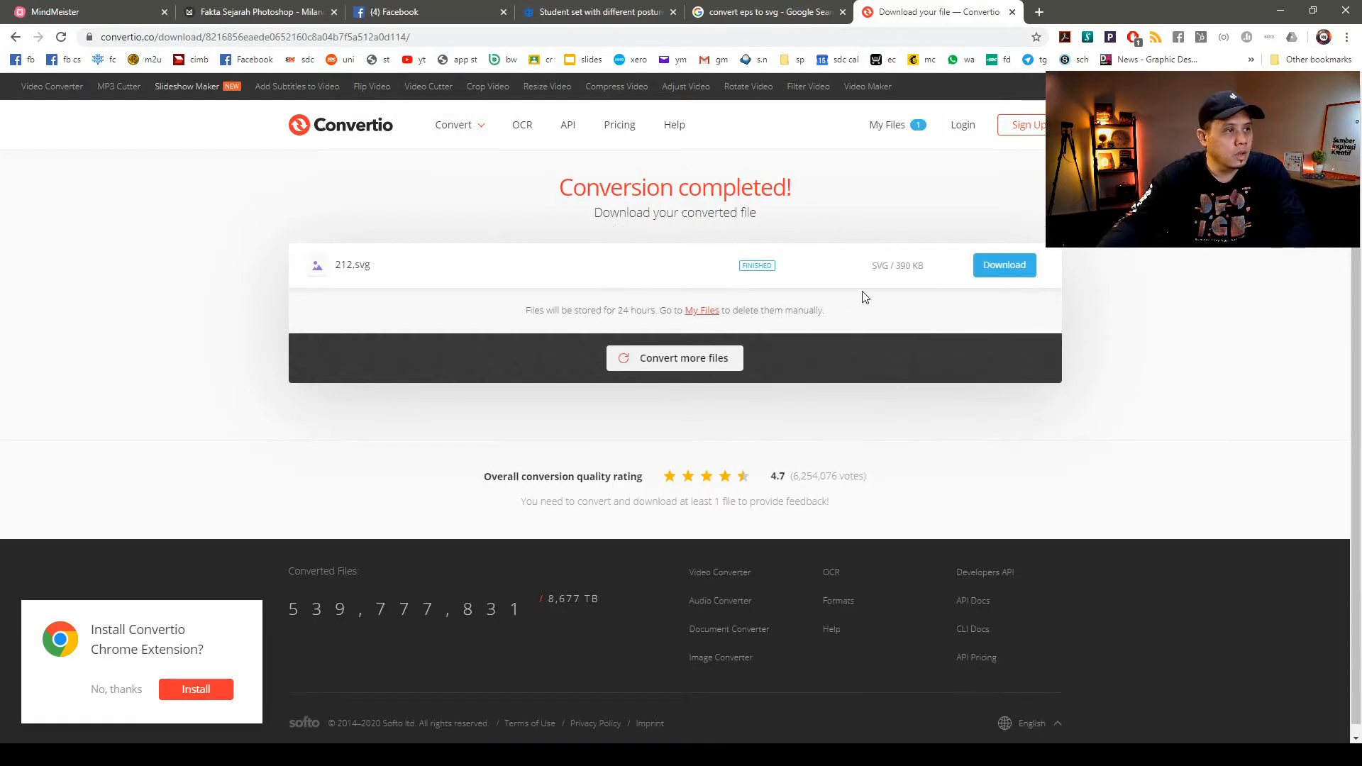
Download the converted file as 212.svg into the student-set-with-different-postures folder
left_click(1004, 265)
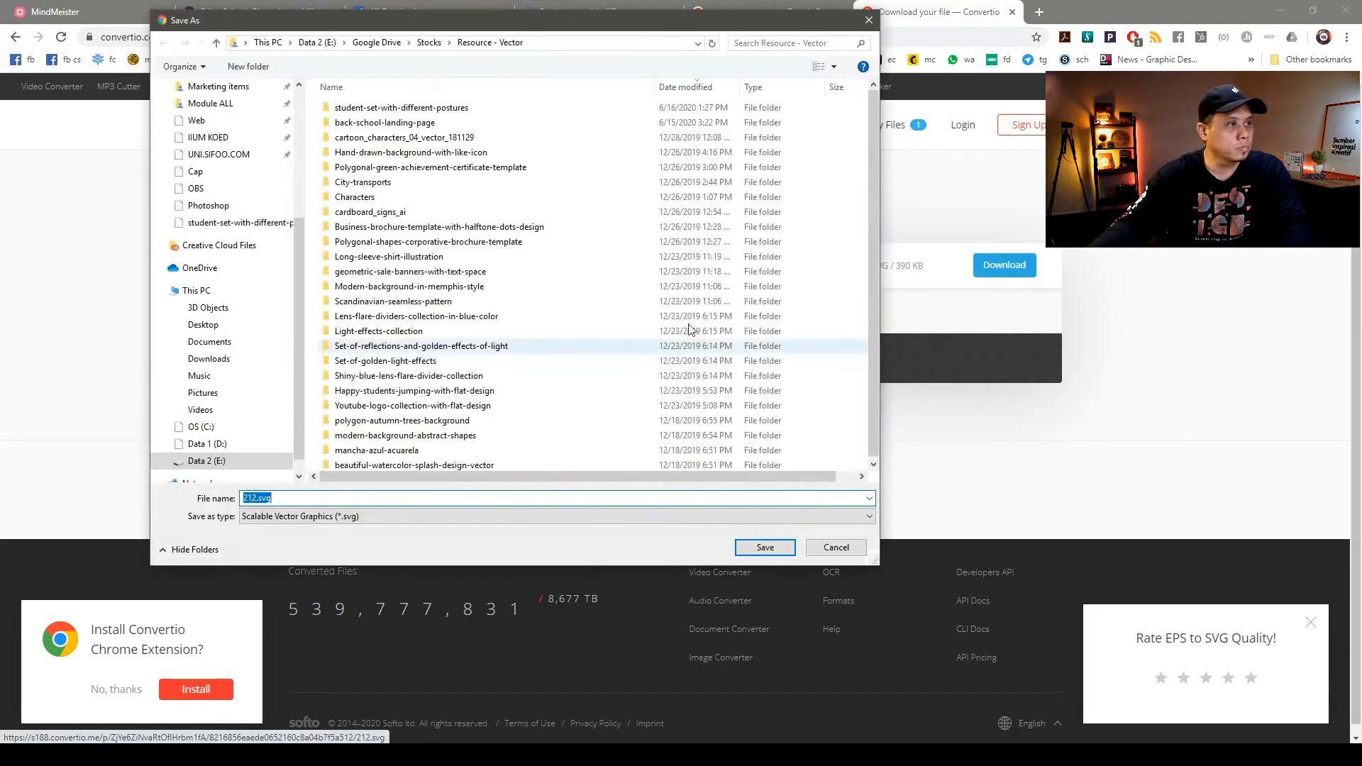
double_click(468, 107)
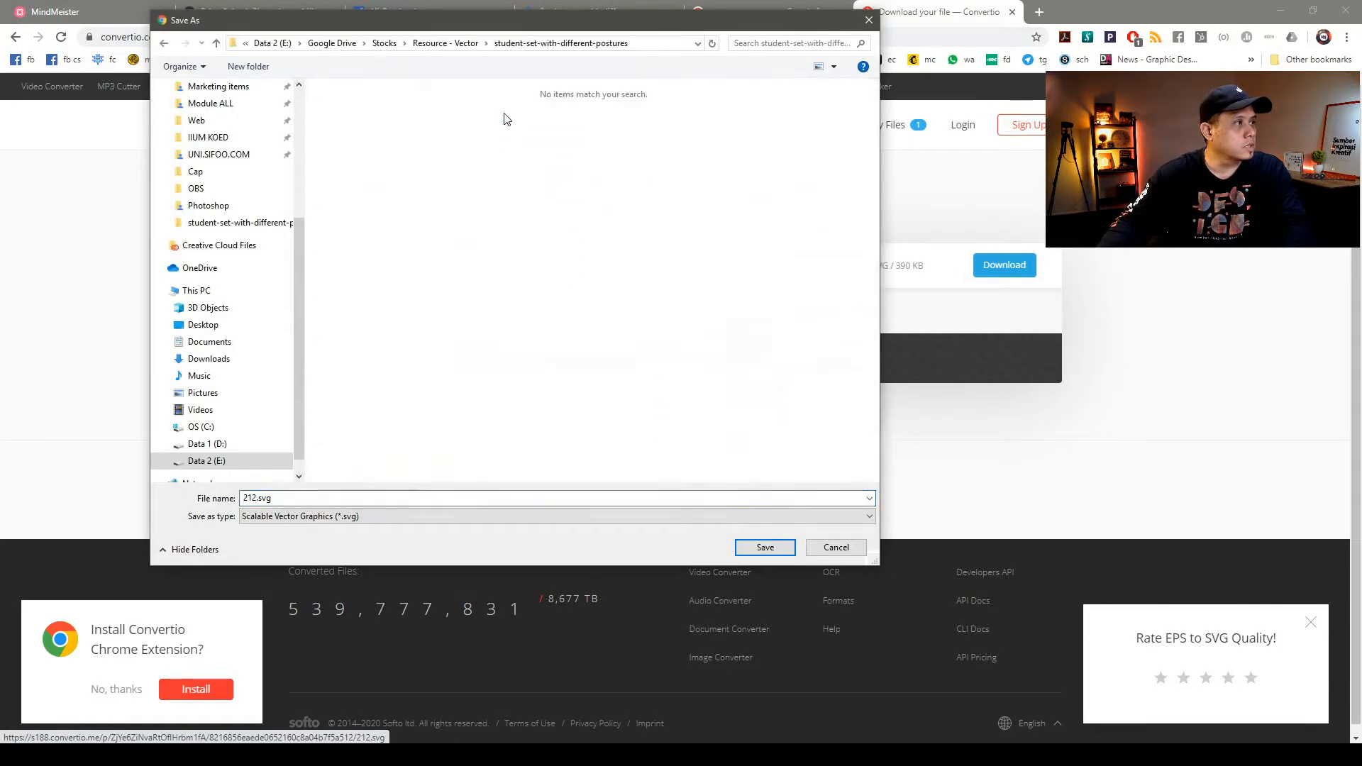
left_click(766, 547)
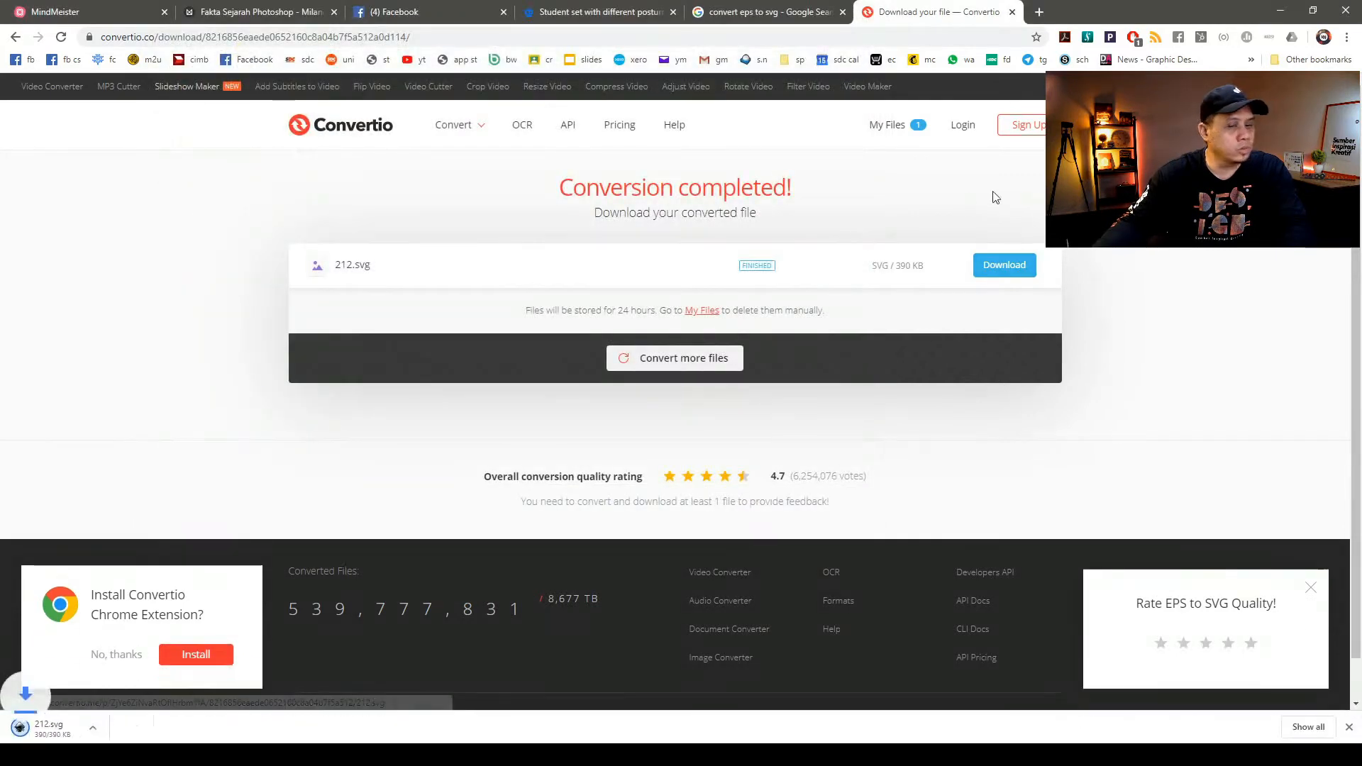
Switch to Inkscape, open 212.svg from the student-set-with-different-postures folder, and maximize its window
left_click(579, 755)
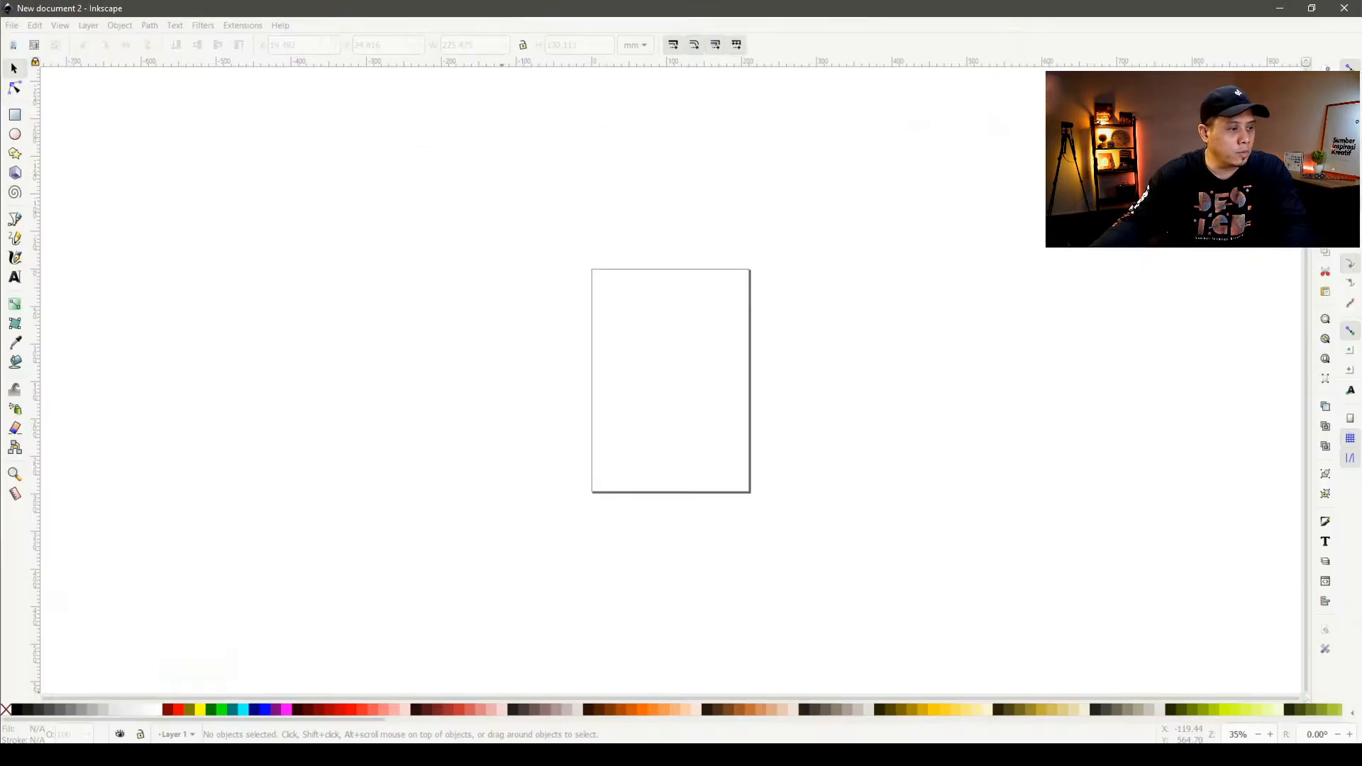
left_click(11, 26)
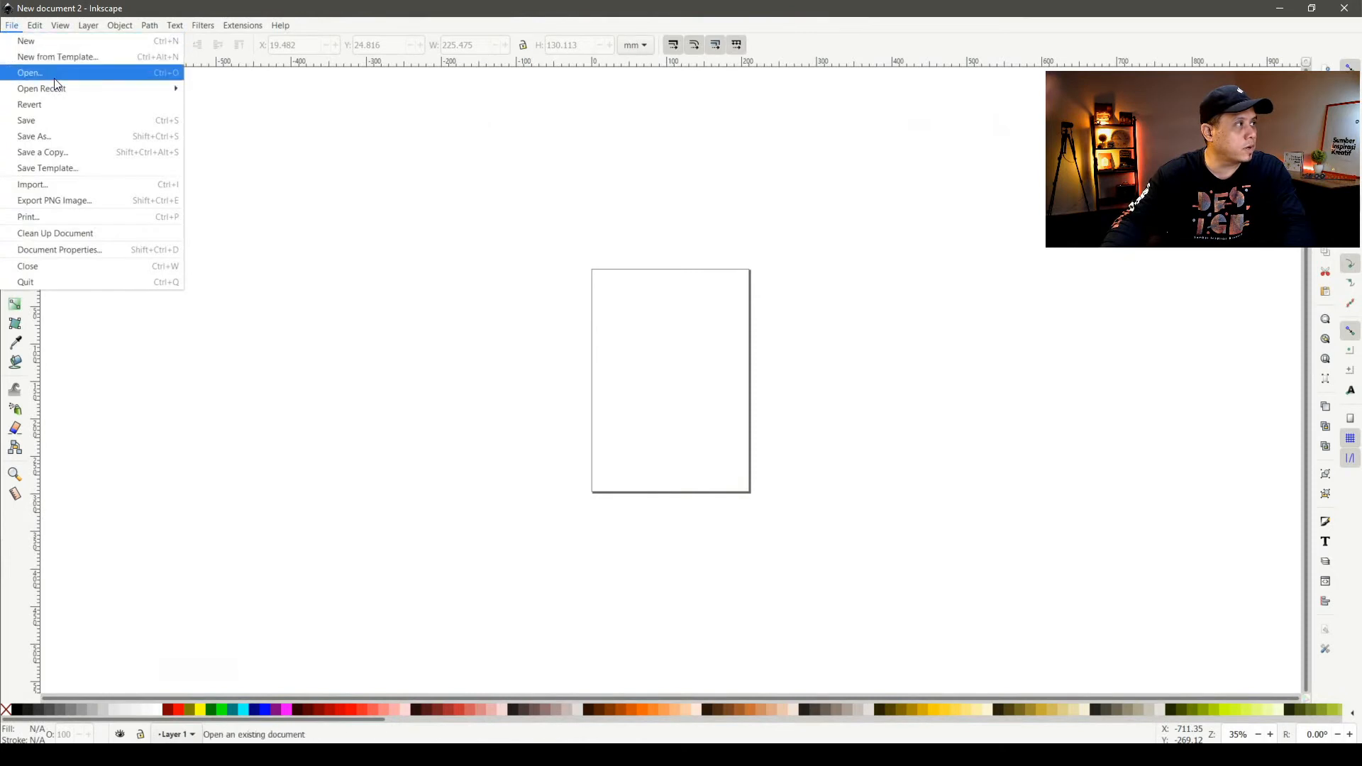
left_click(142, 74)
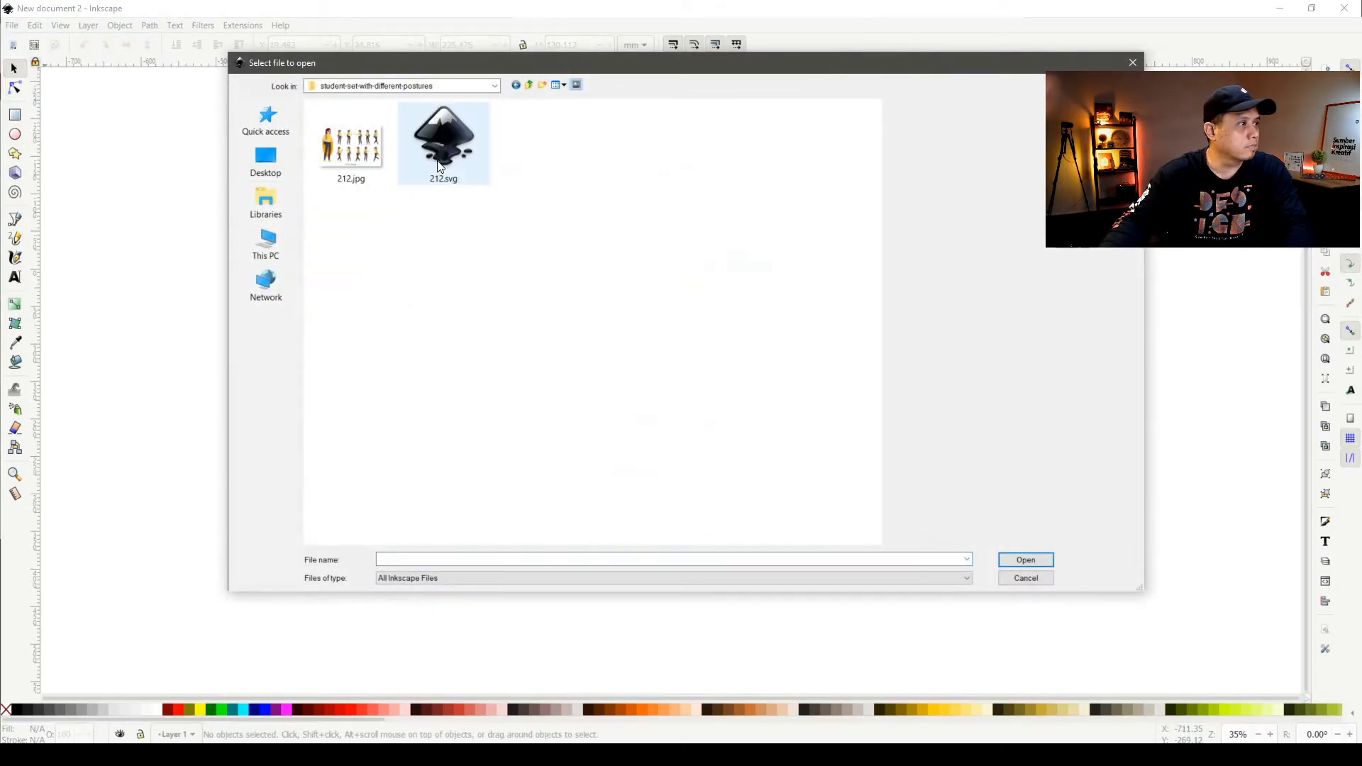
left_click(451, 166)
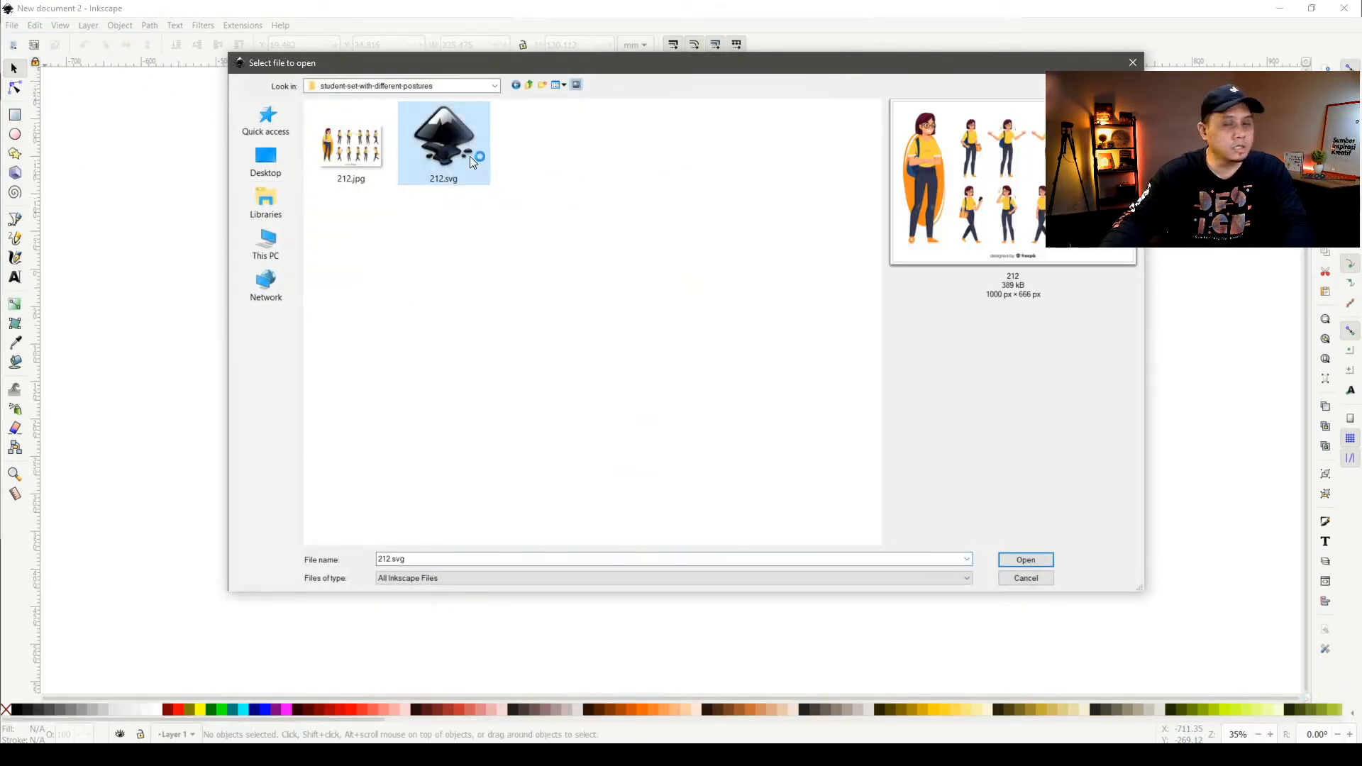
left_click(1025, 561)
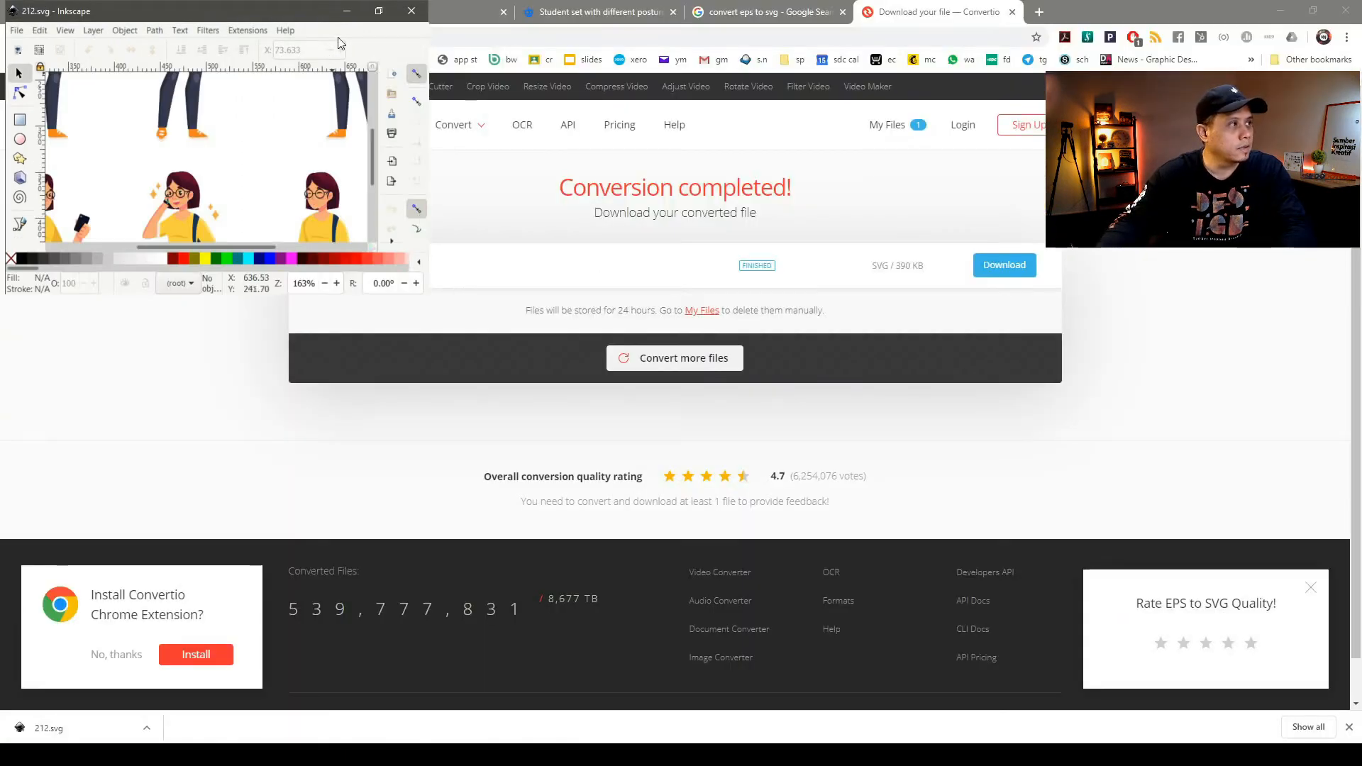
left_click(379, 11)
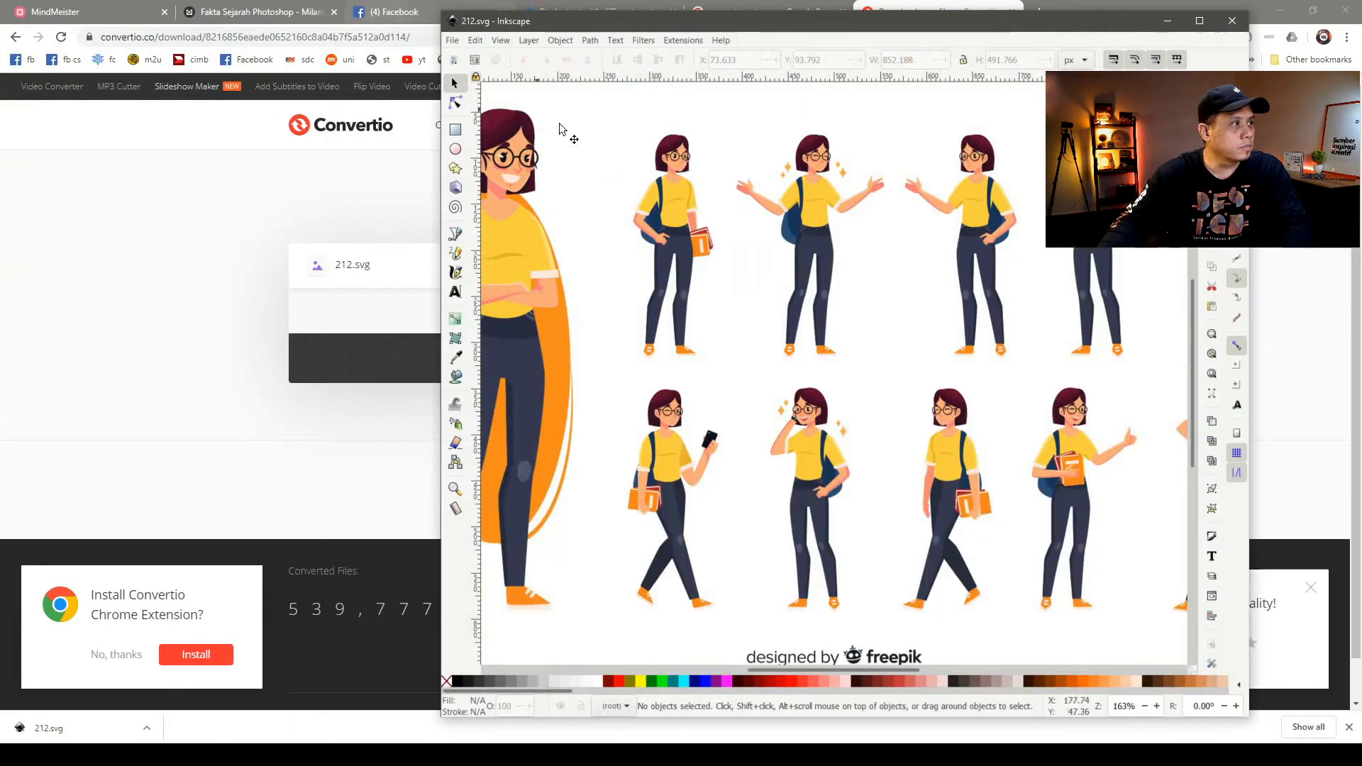
left_click(1198, 22)
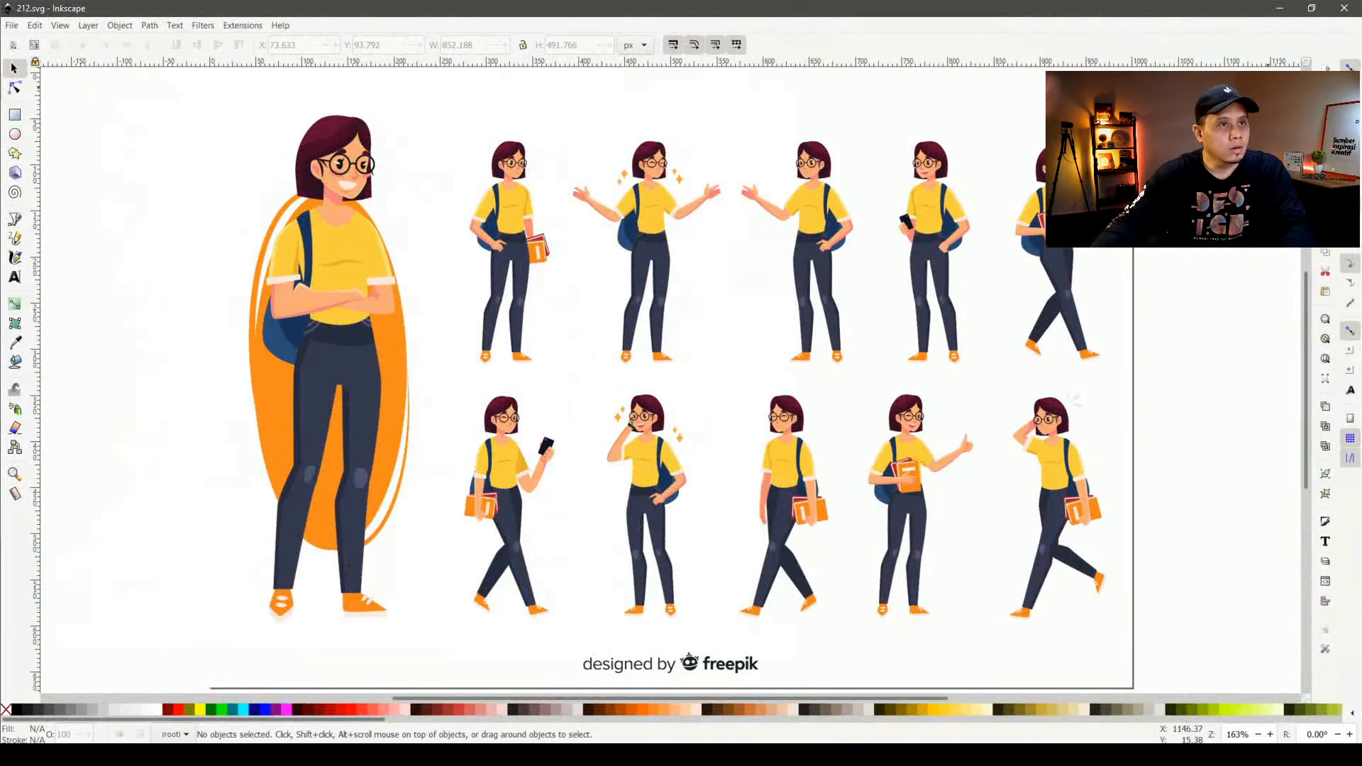
Try moving the whole artwork group down the page, and move it back to about X -1.2, Y 1.2 px
left_click(337, 199)
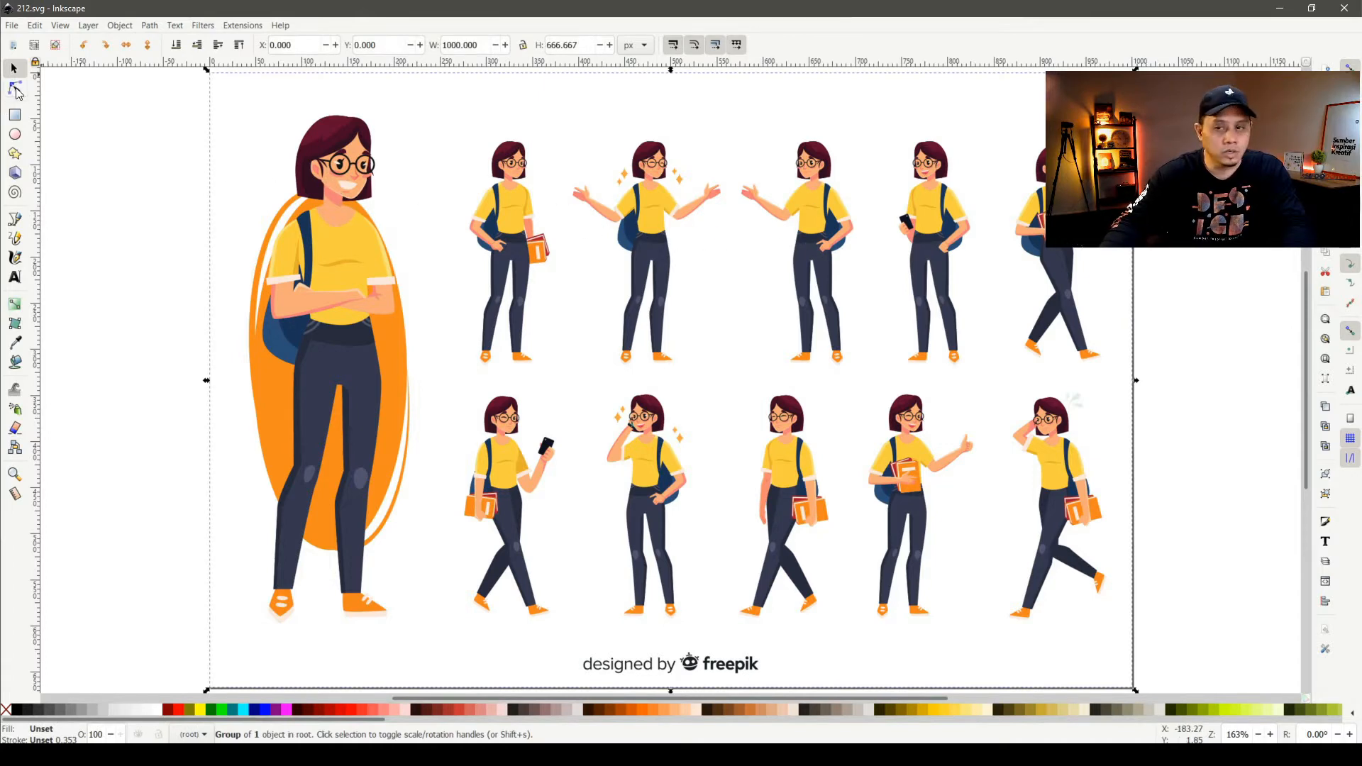
left_click_drag(364, 169, 460, 221)
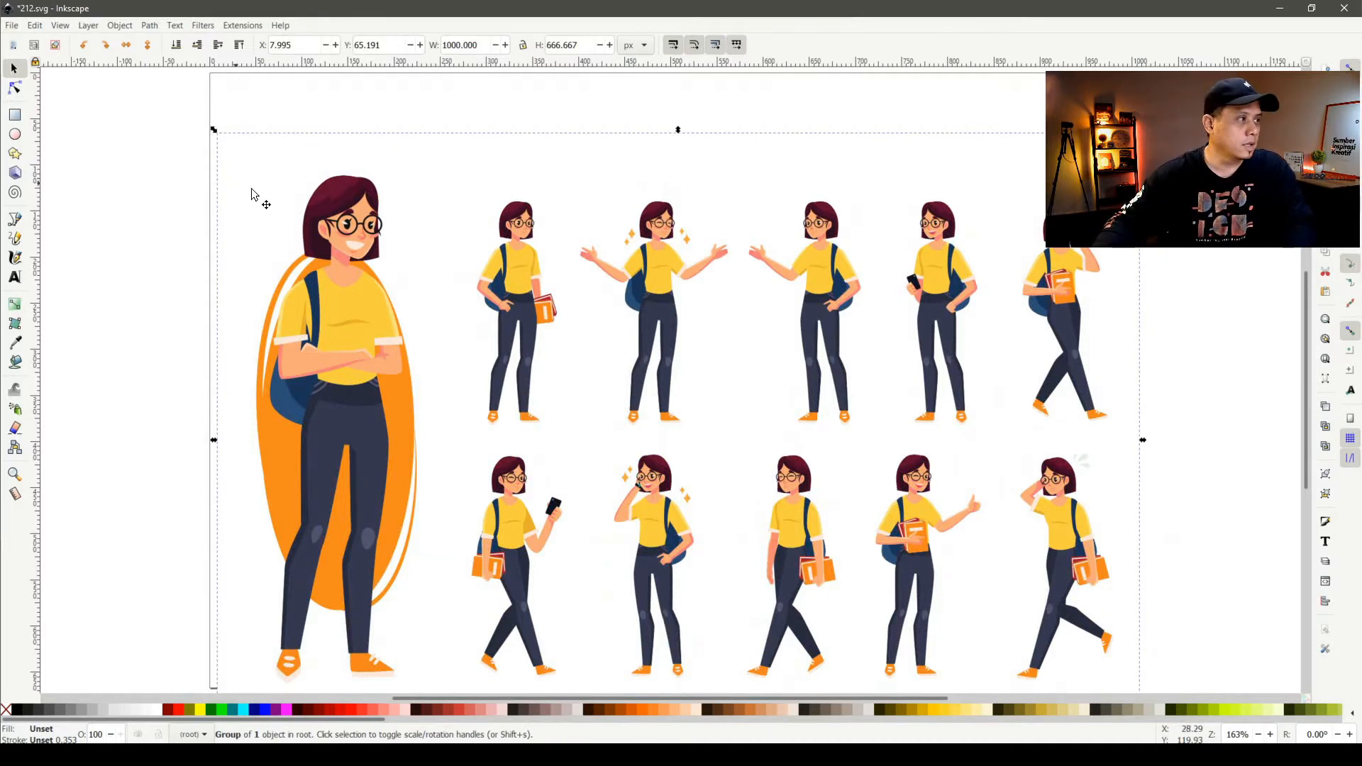
left_click_drag(340, 214, 328, 156)
Ungroup the artwork twice so that its individual paths are separate objects
right_click(352, 224)
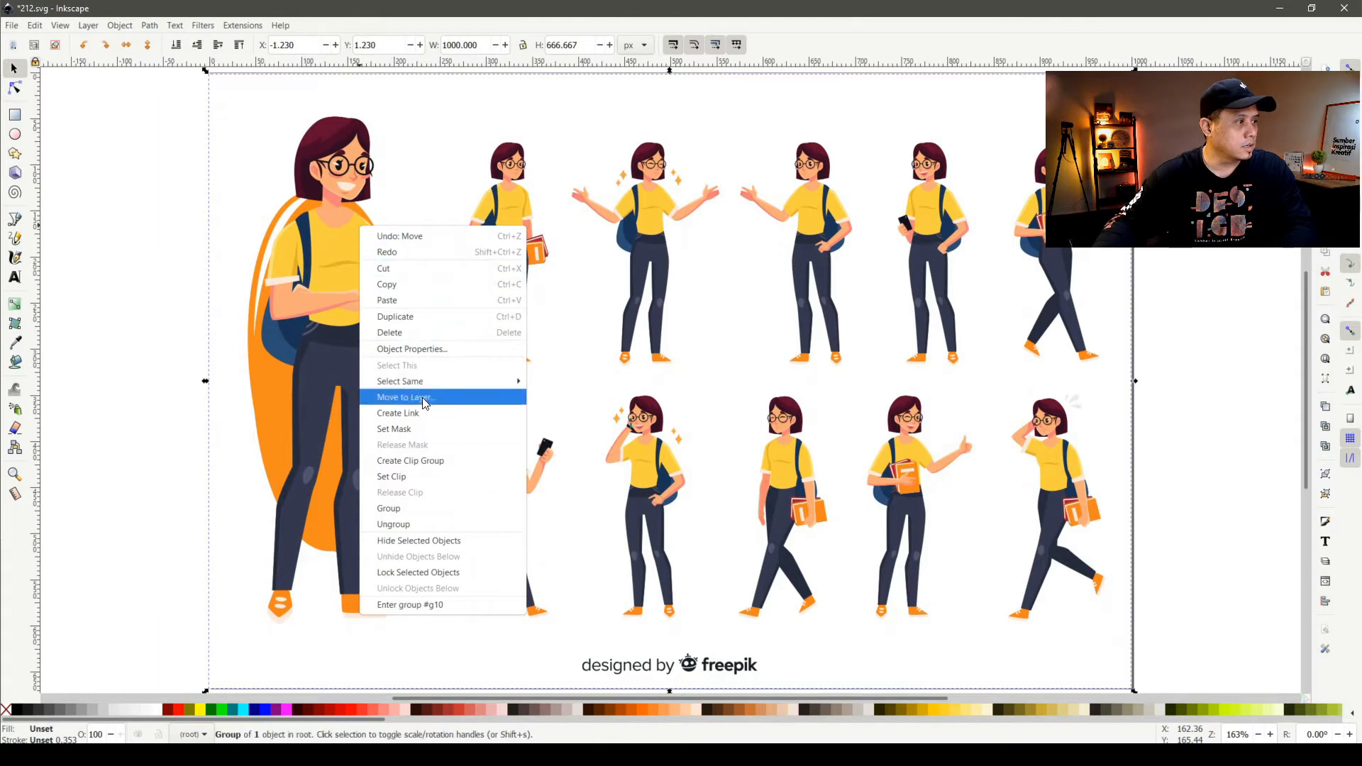
left_click(424, 525)
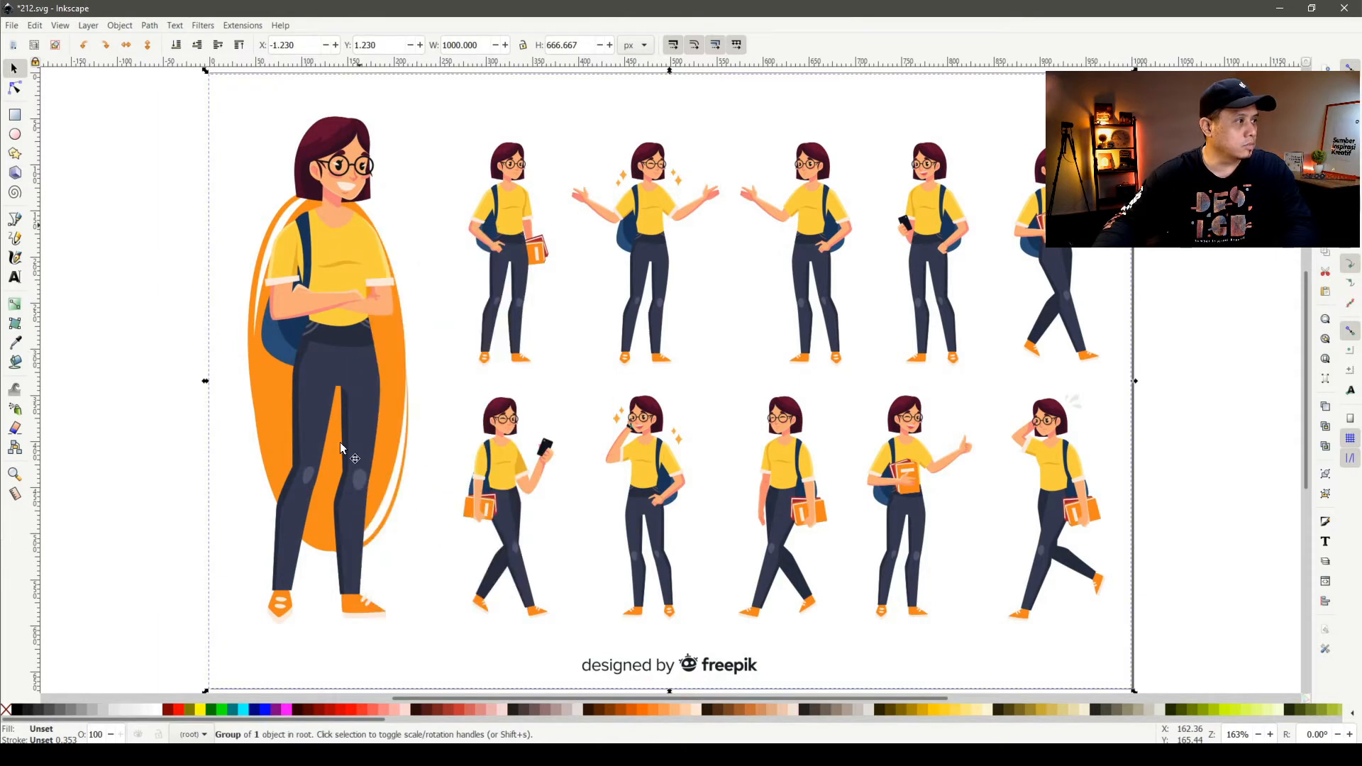
right_click(329, 281)
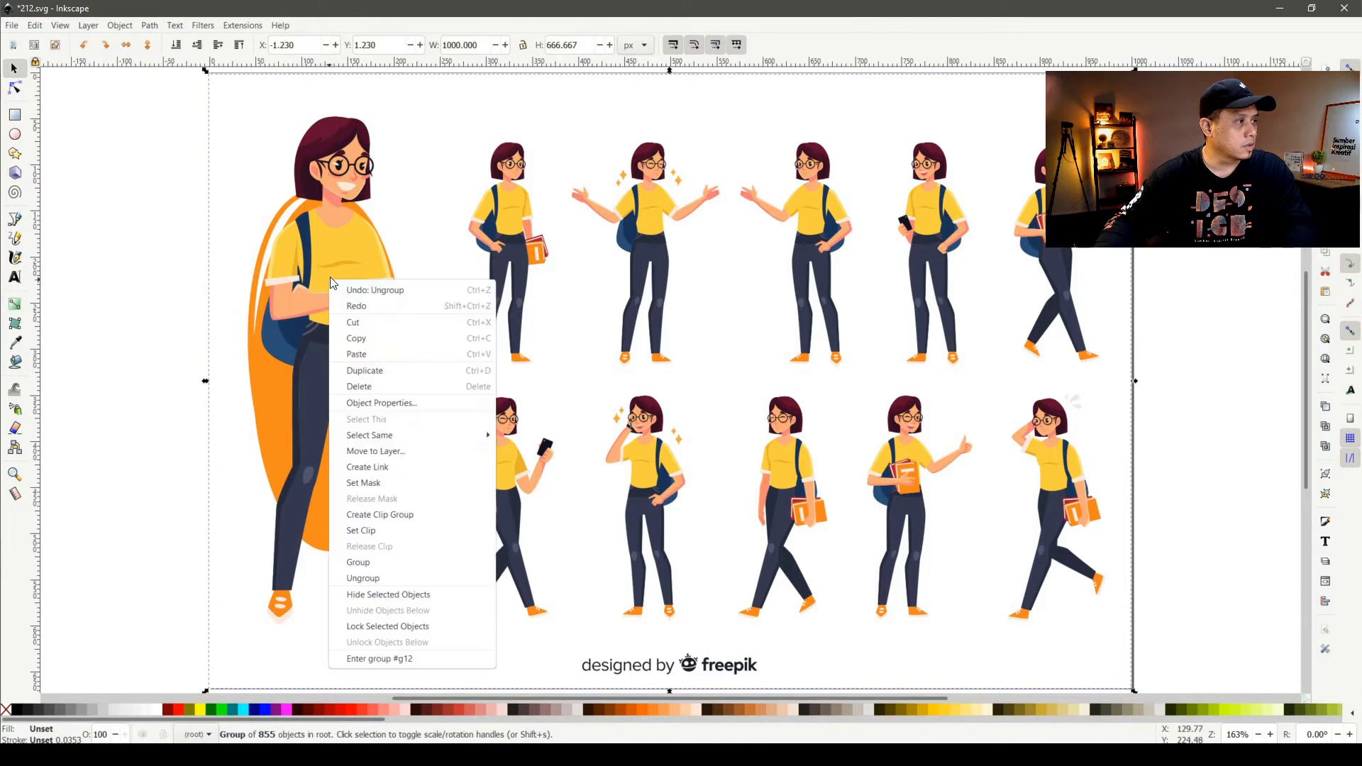
left_click(402, 577)
Move only the page-sized white background path to about X -57, Y 155 px, and clear the selection
left_click(197, 301)
left_click_drag(233, 111, 217, 219)
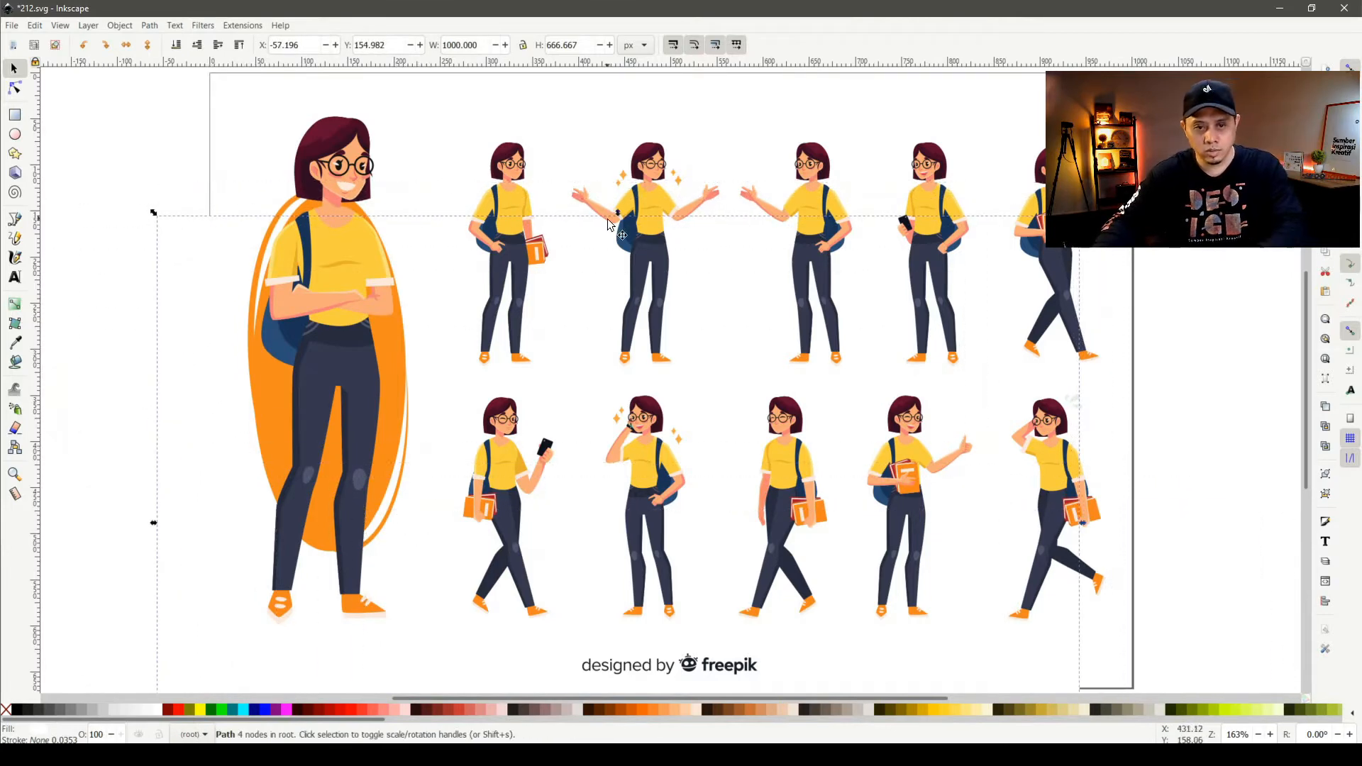
key("Escape")
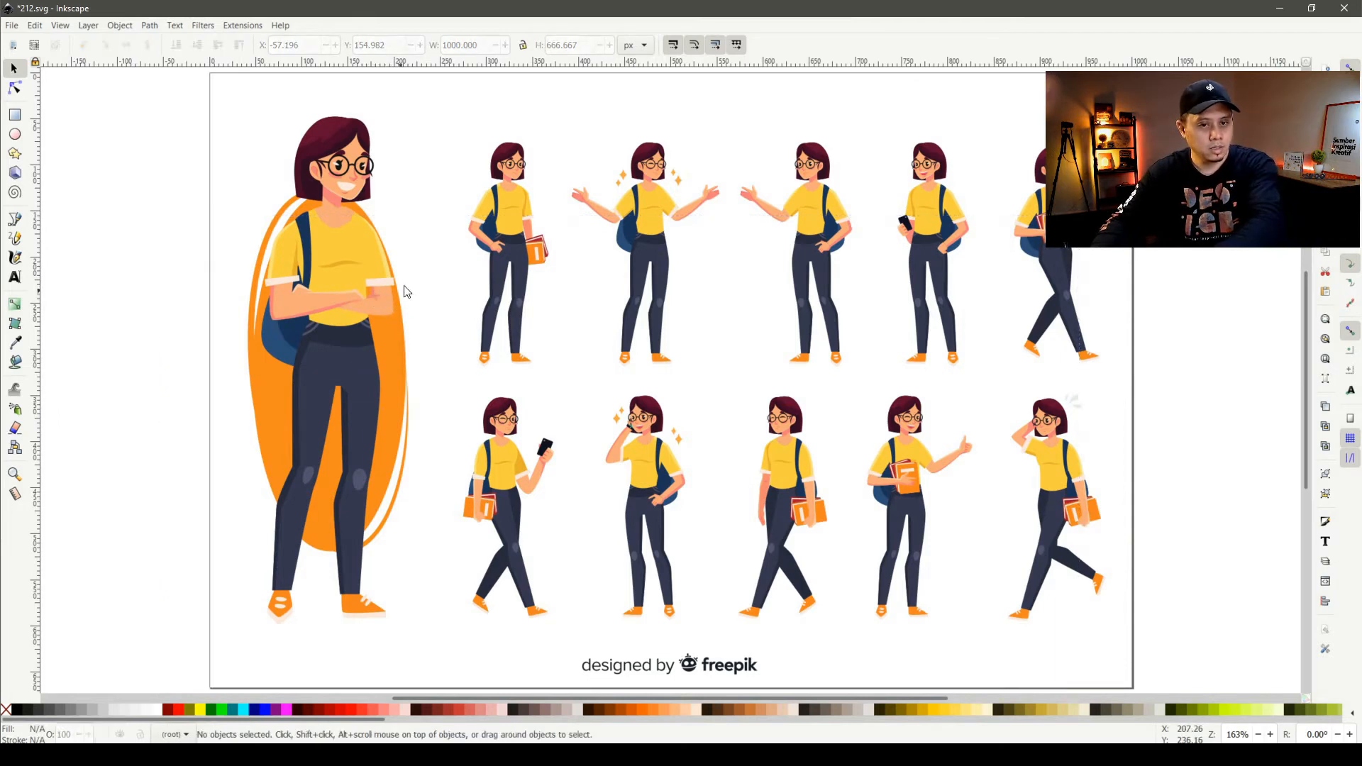
Select all paths of the large standing character and move them to about X 52, Y 61 px
left_click_drag(241, 109, 446, 662)
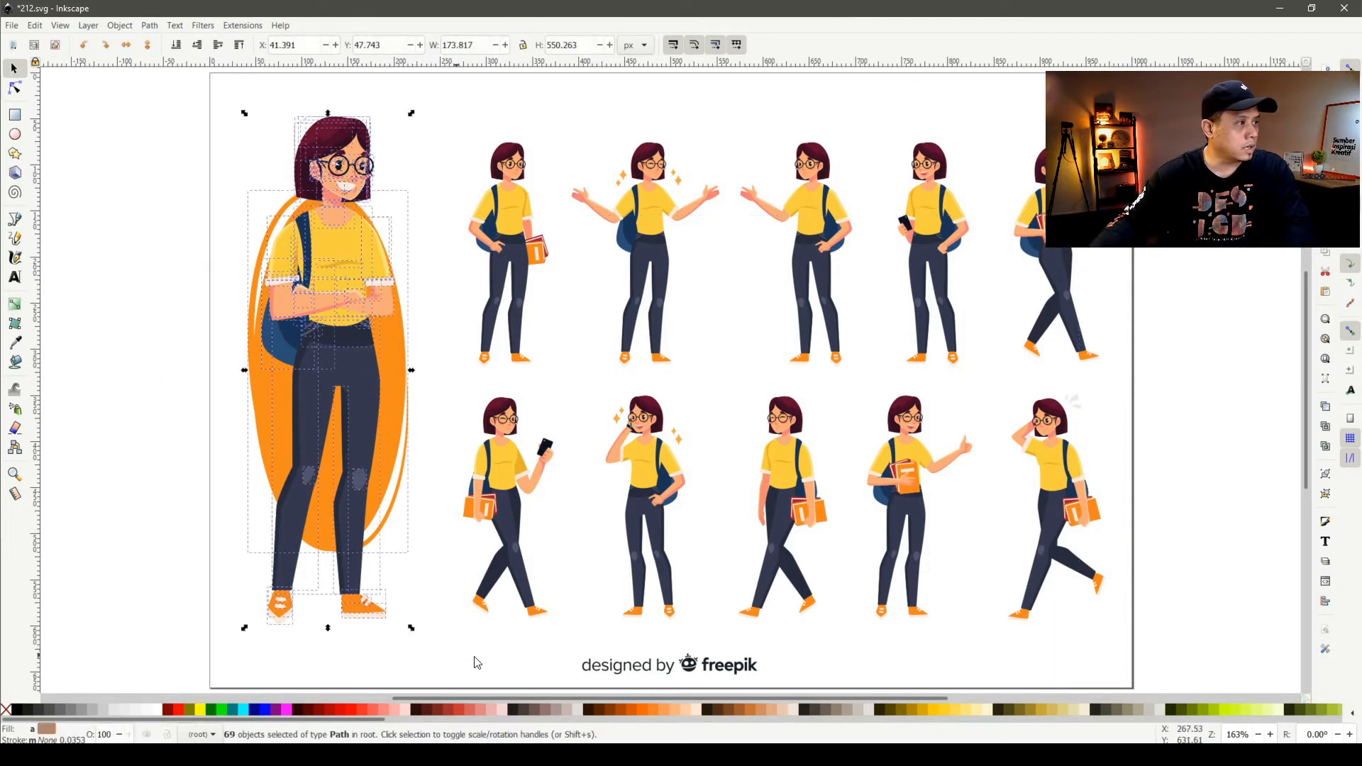
mouse_move(357, 257)
left_mouse_down()
mouse_move(295, 309)
mouse_move(333, 224)
mouse_move(311, 254)
mouse_move(339, 284)
mouse_move(332, 265)
left_mouse_up()
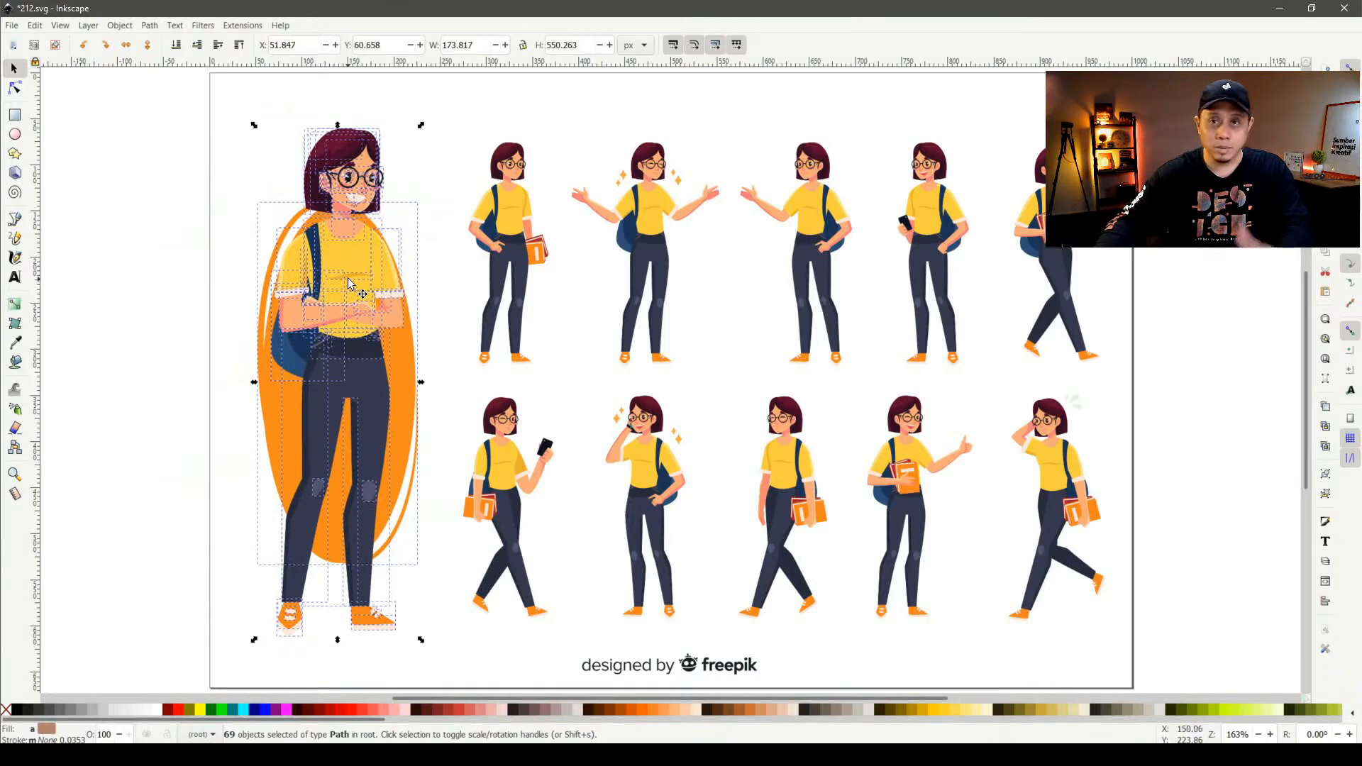
Group the selected paths of the large standing character and move the group to about X -23.8, Y 32.4 px
right_click(345, 278)
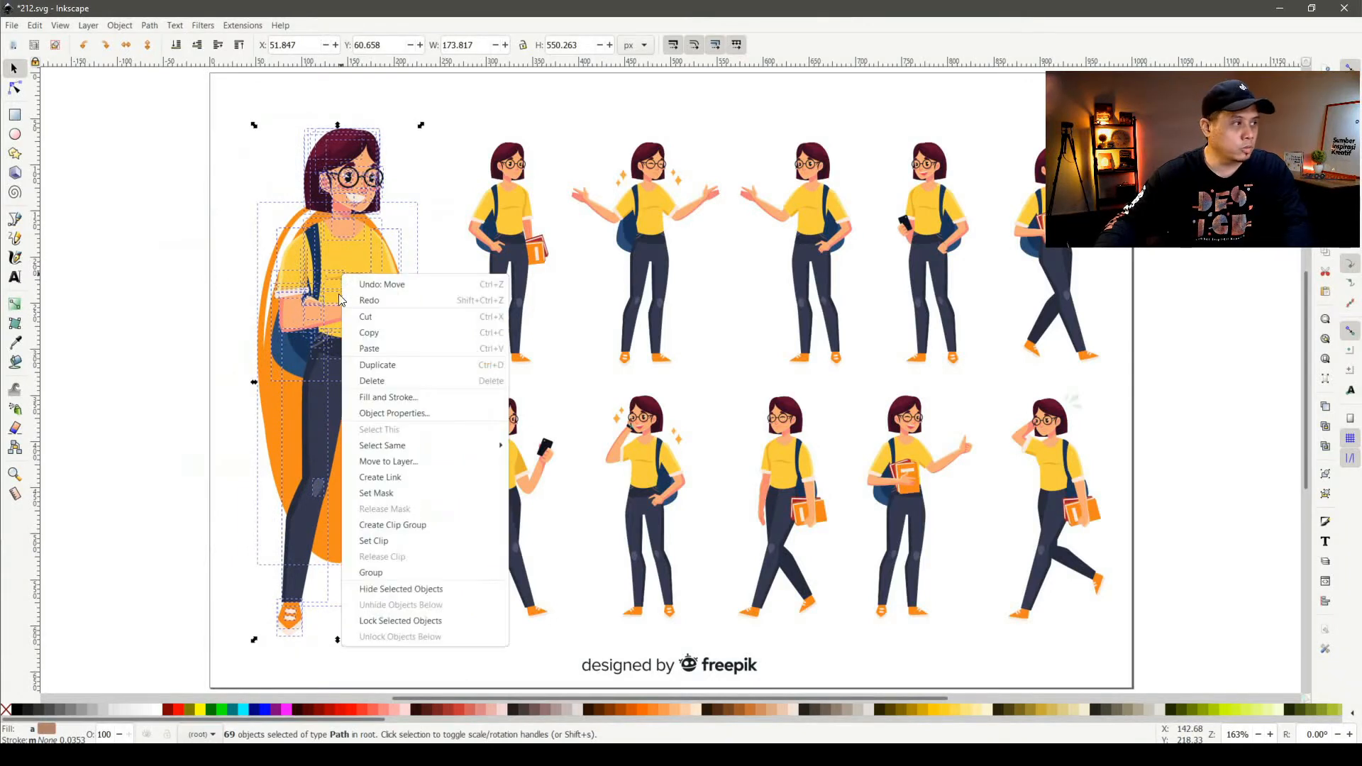
left_click(409, 574)
left_click_drag(367, 348, 298, 321)
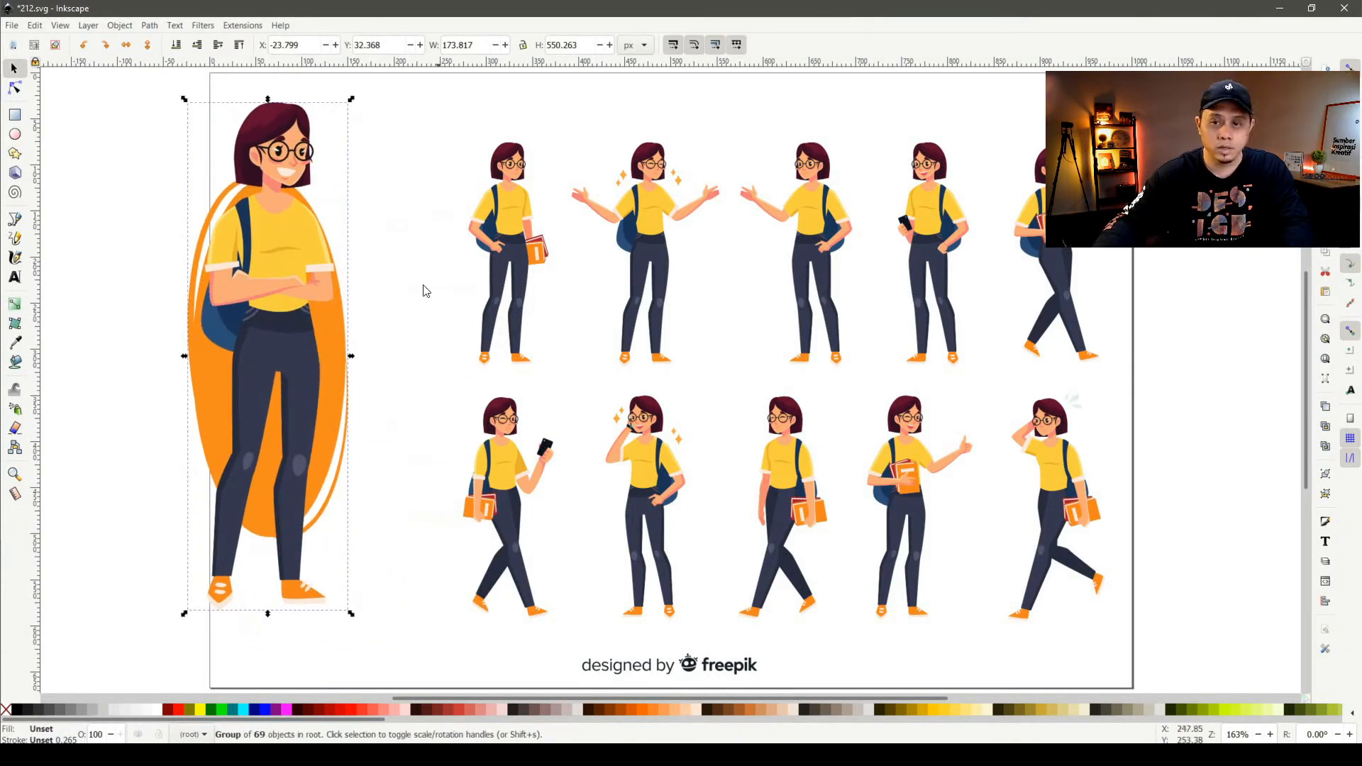
Group all paths of the small character holding books in the upper row and move it to about X 263.4, Y 71.4 px
left_click_drag(440, 121, 556, 370)
right_click(522, 285)
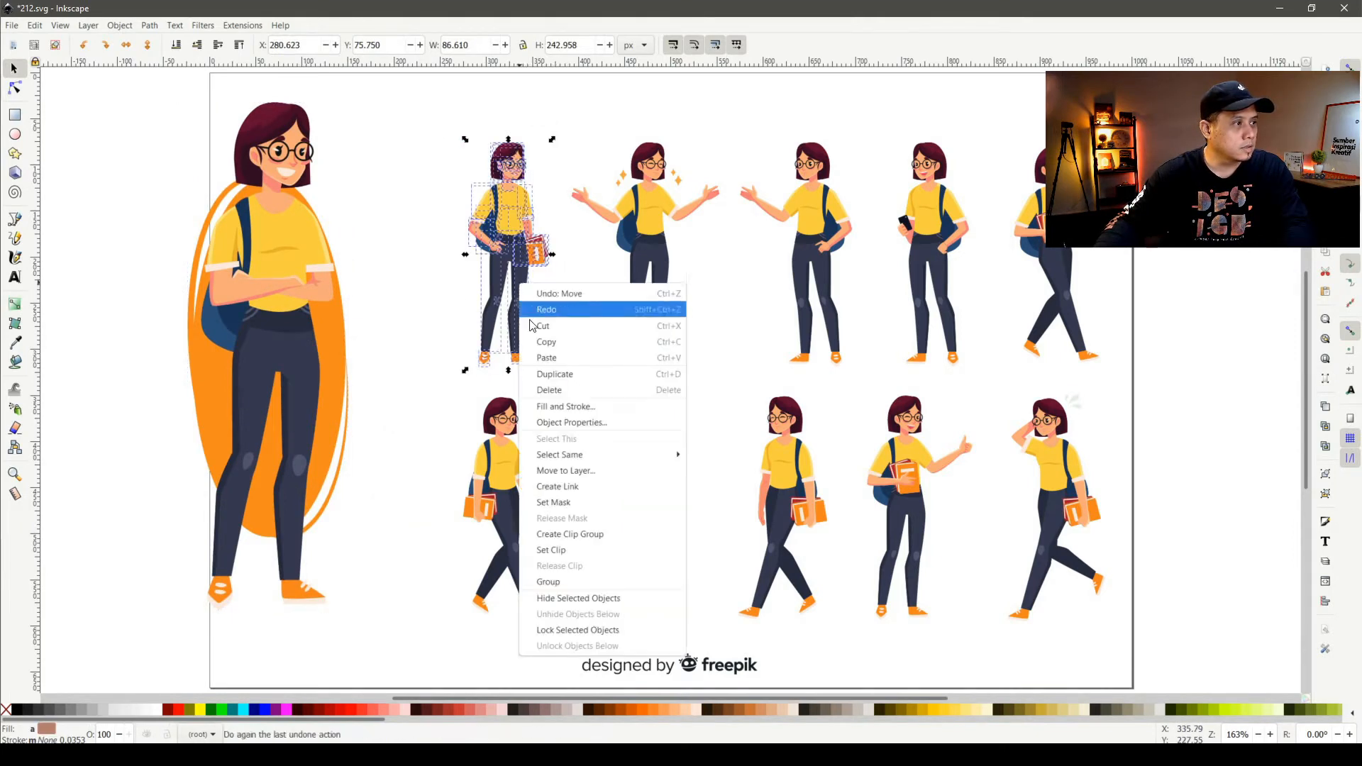
left_click(572, 582)
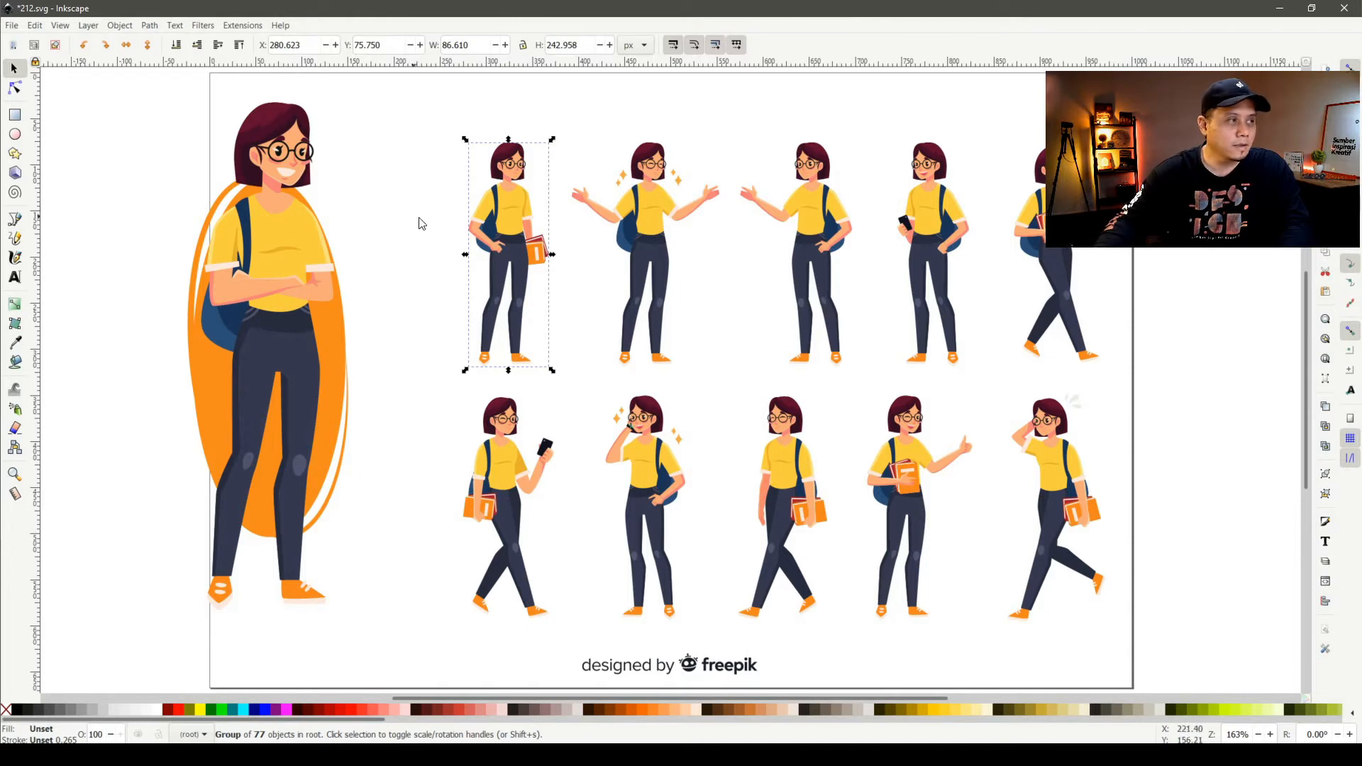
left_click_drag(493, 205, 478, 200)
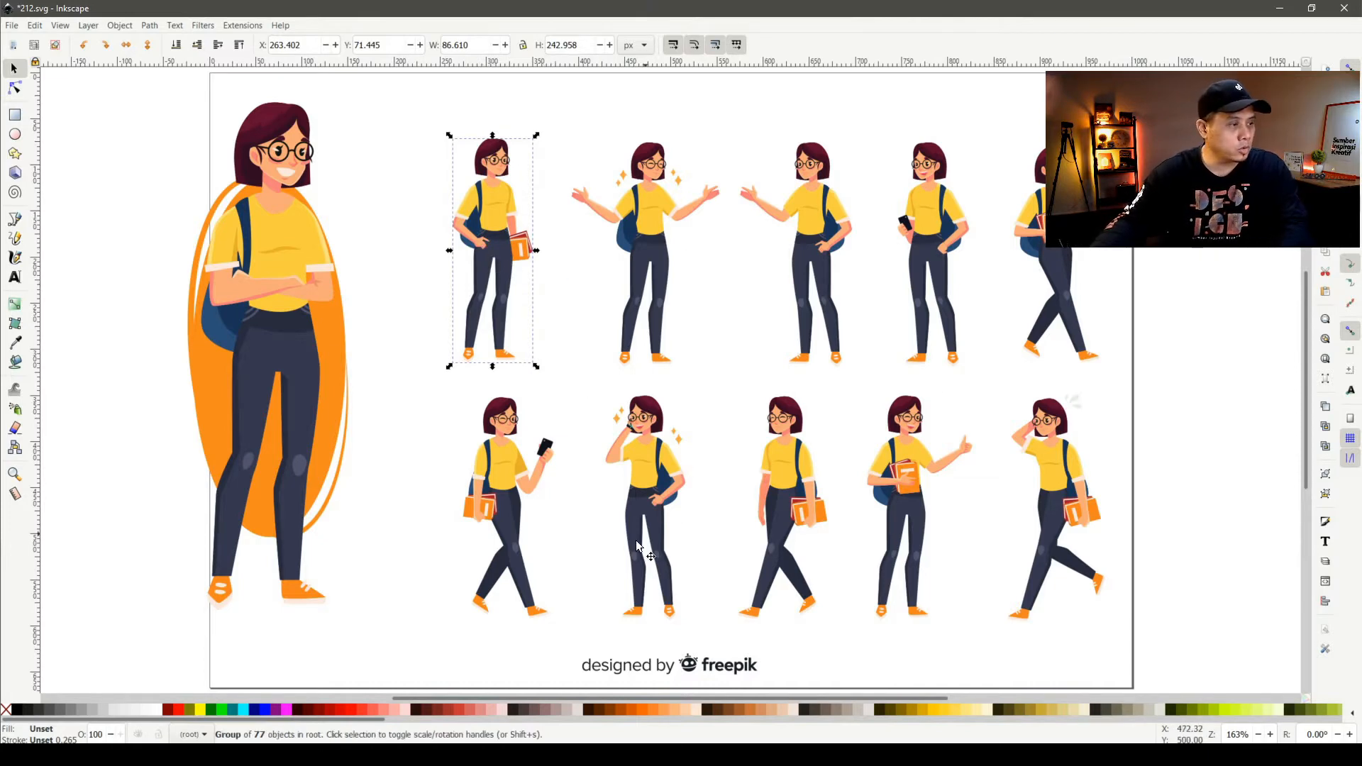
Copy the grouped character, switch to Photoshop, and add an empty layer with Layer 1 hidden
right_click(497, 271)
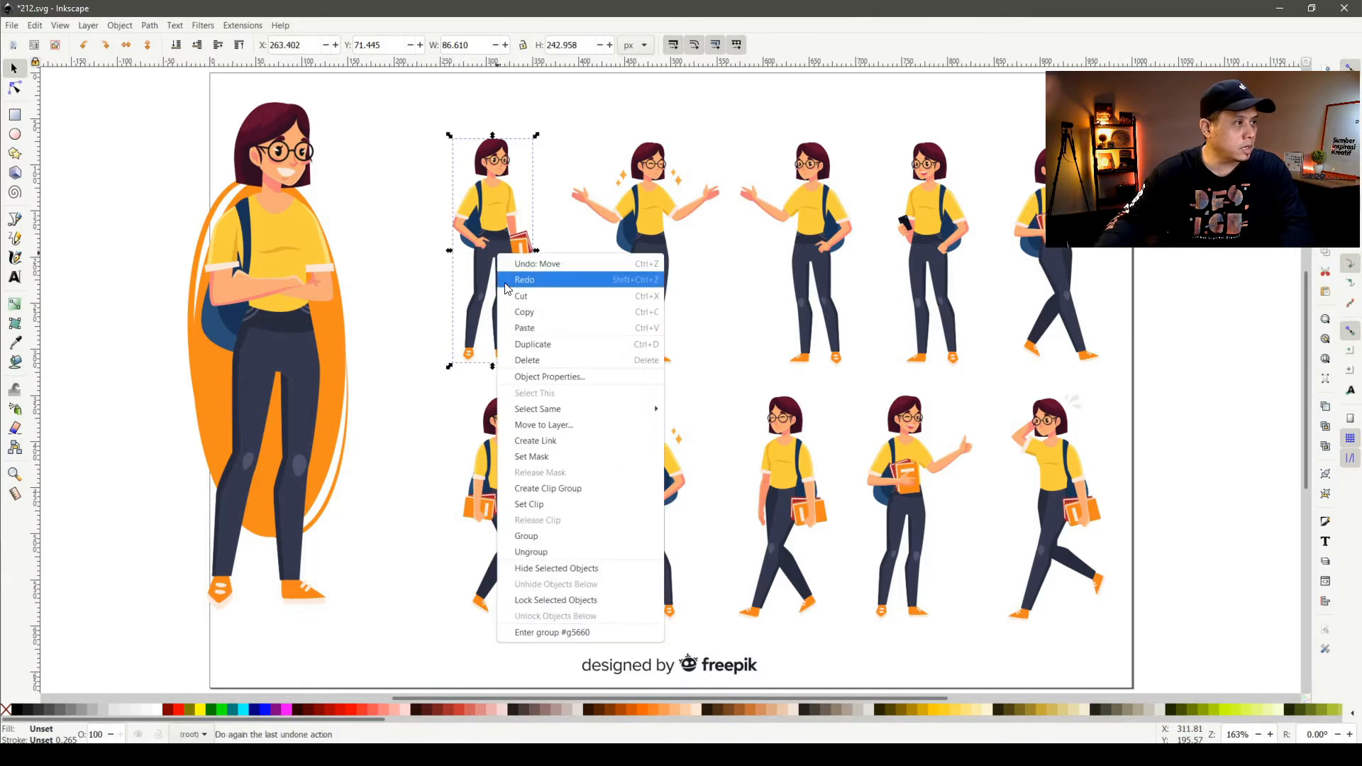
left_click(556, 312)
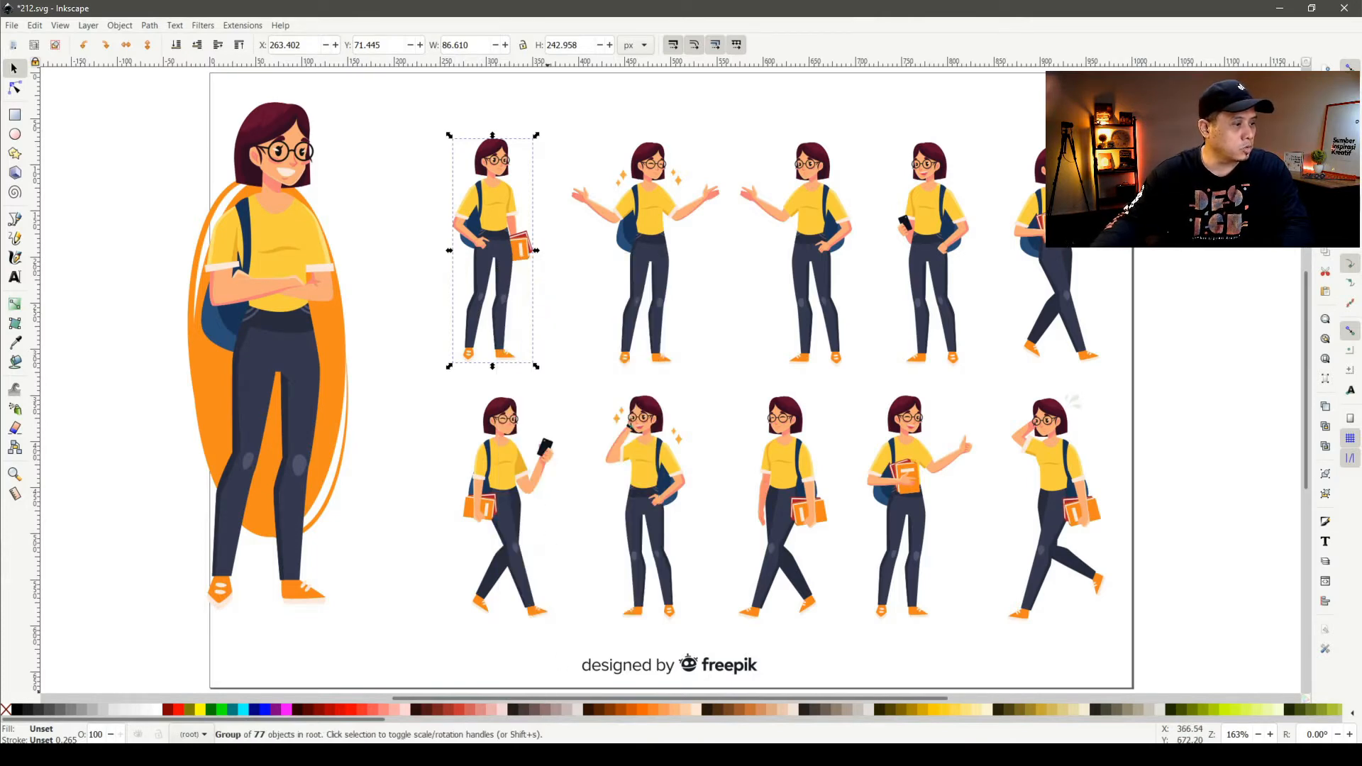
left_click(545, 755)
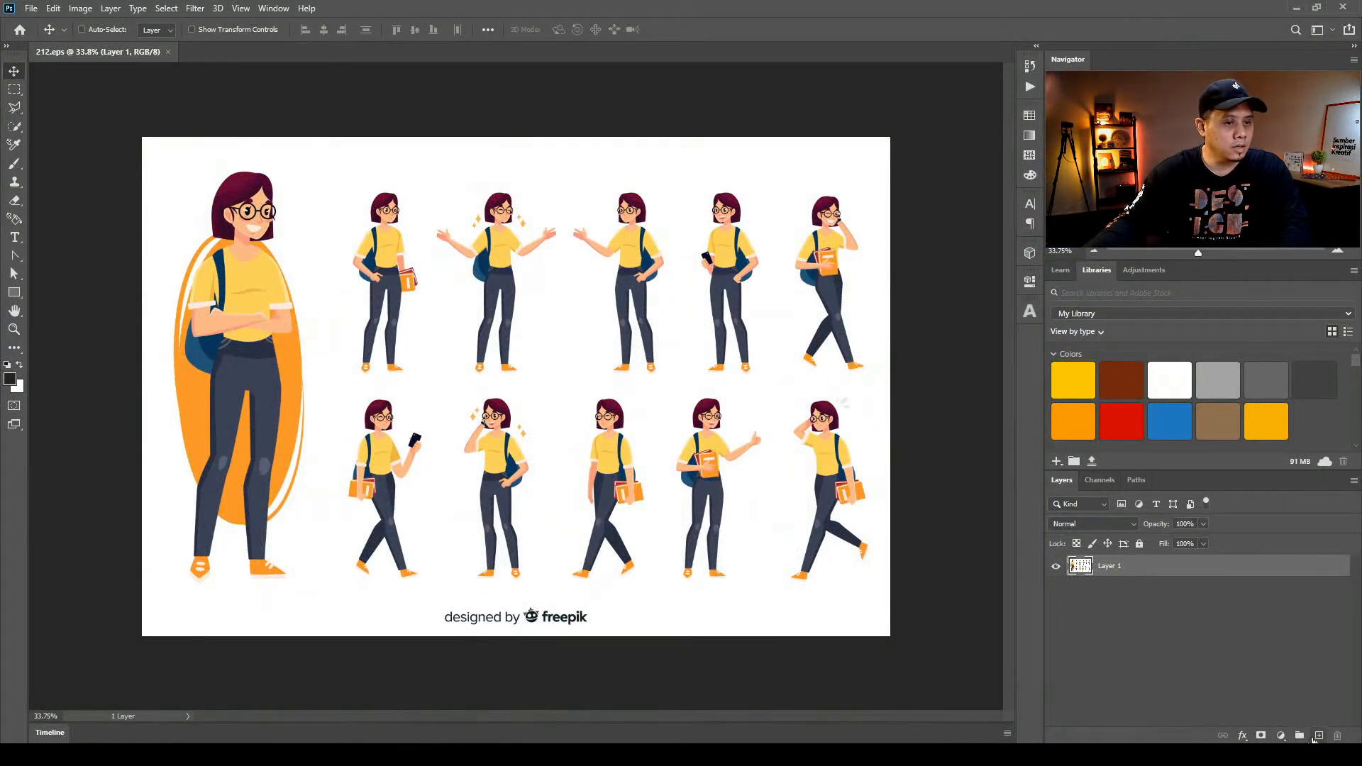
left_click(1318, 737)
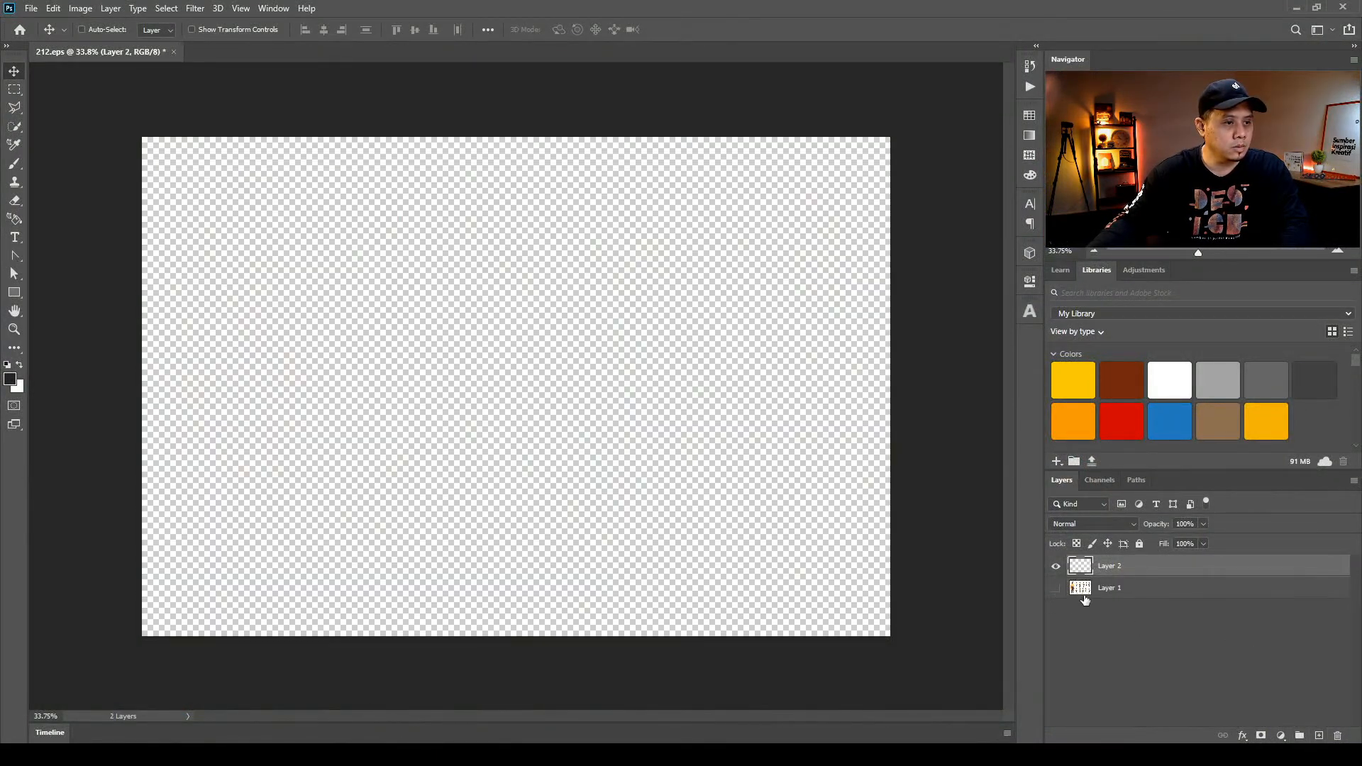
Open a new PowerPoint presentation and apply the Blank layout to its first slide
key("ctrl")
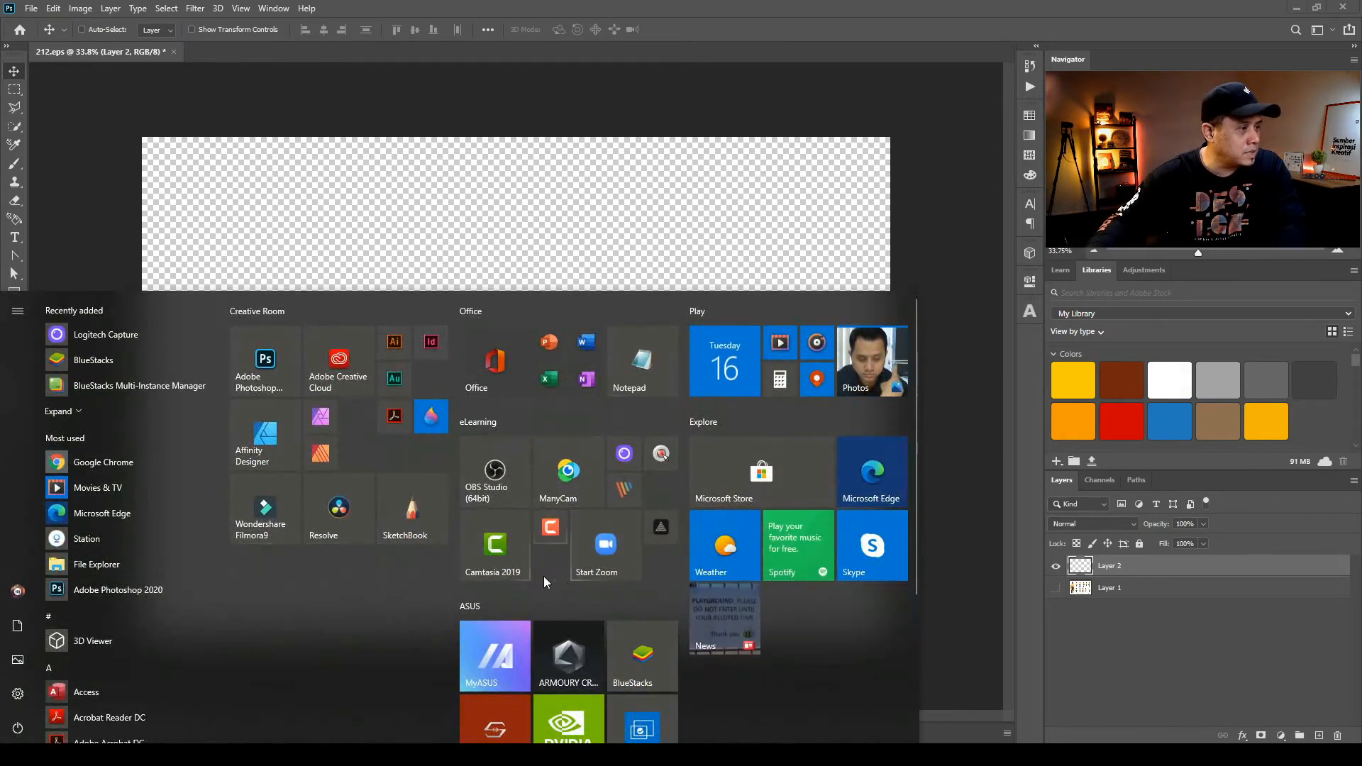
left_click(555, 350)
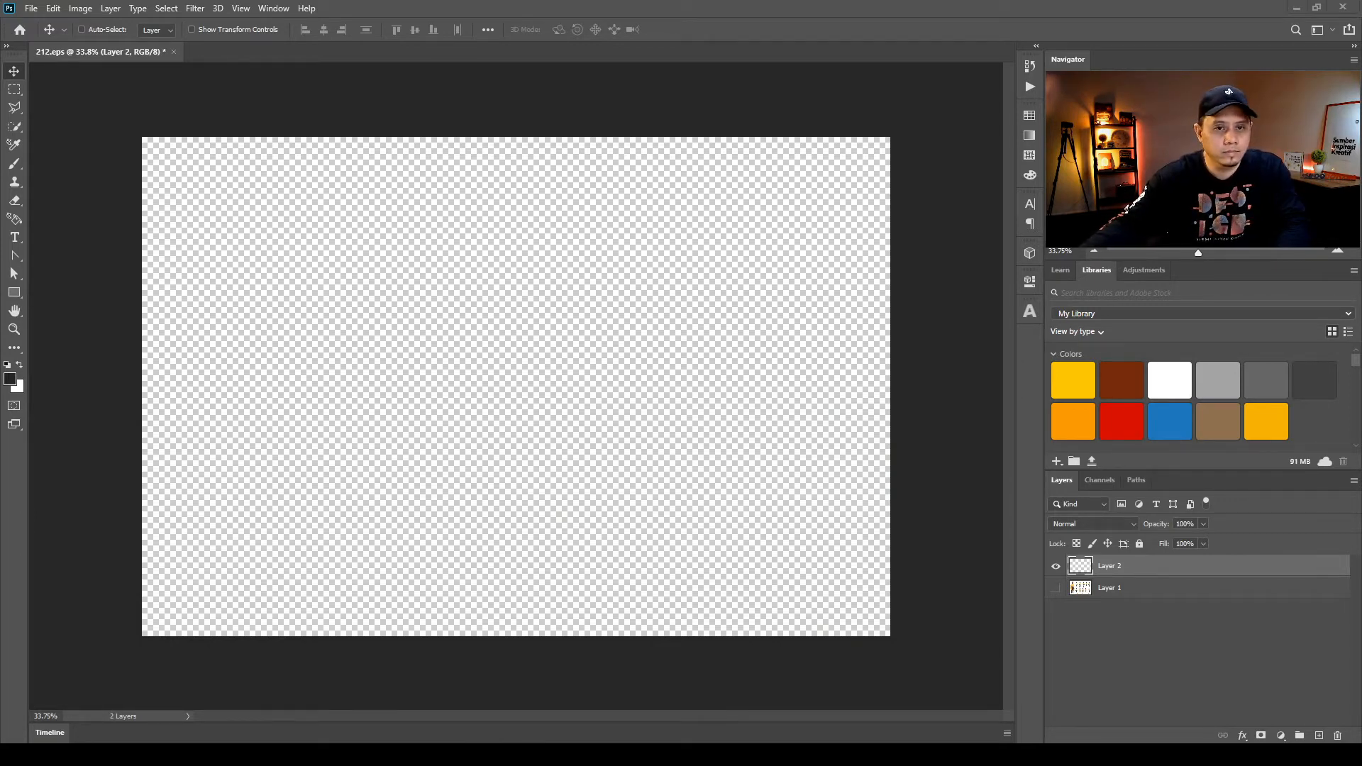
left_click_drag(1361, 14, 614, 1)
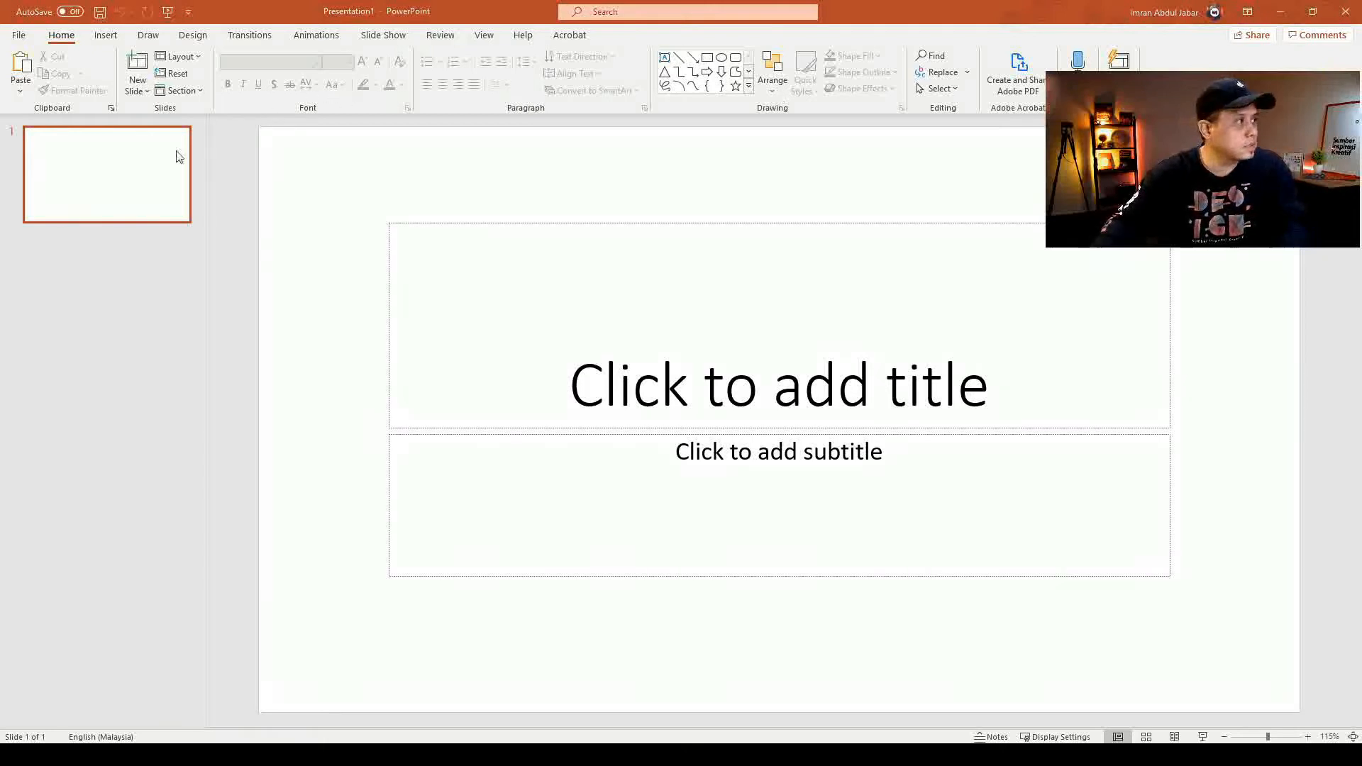
right_click(128, 178)
mouse_move(243, 356)
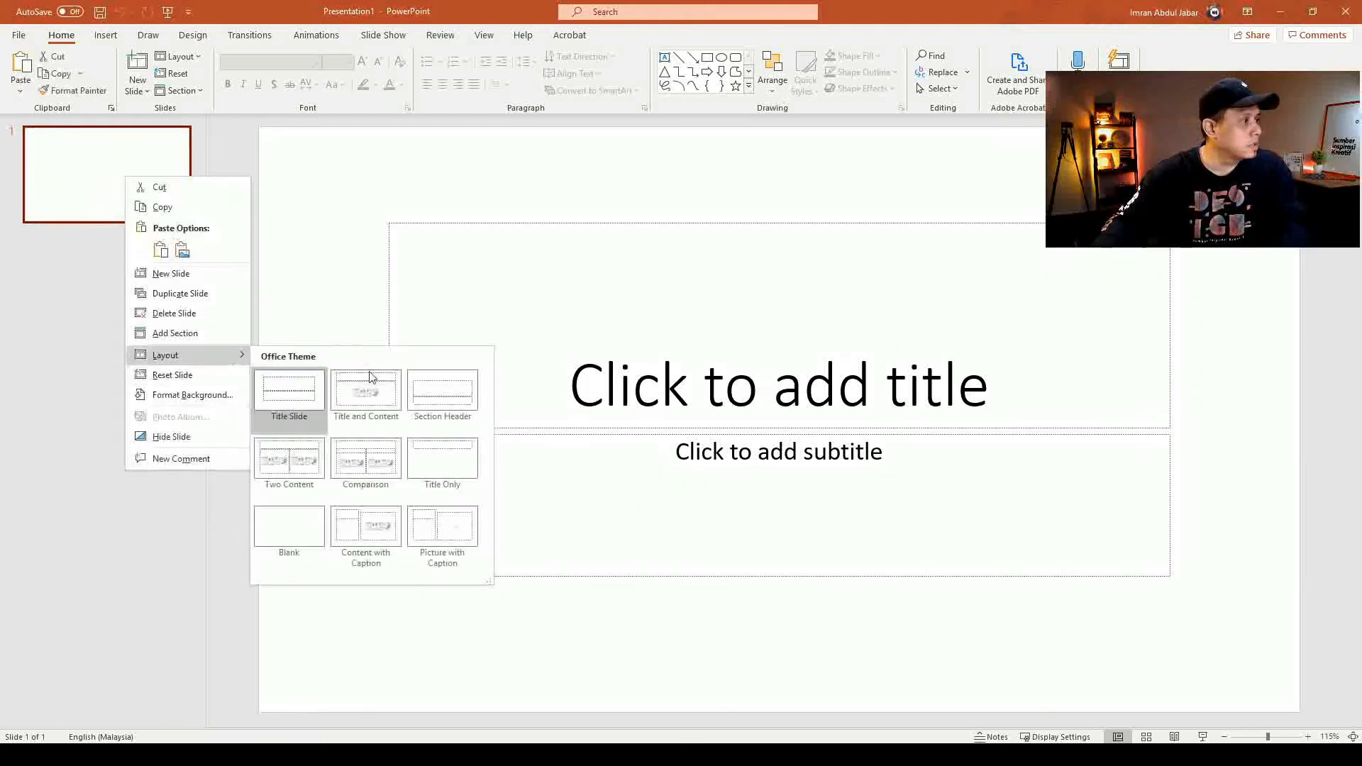
left_click(288, 528)
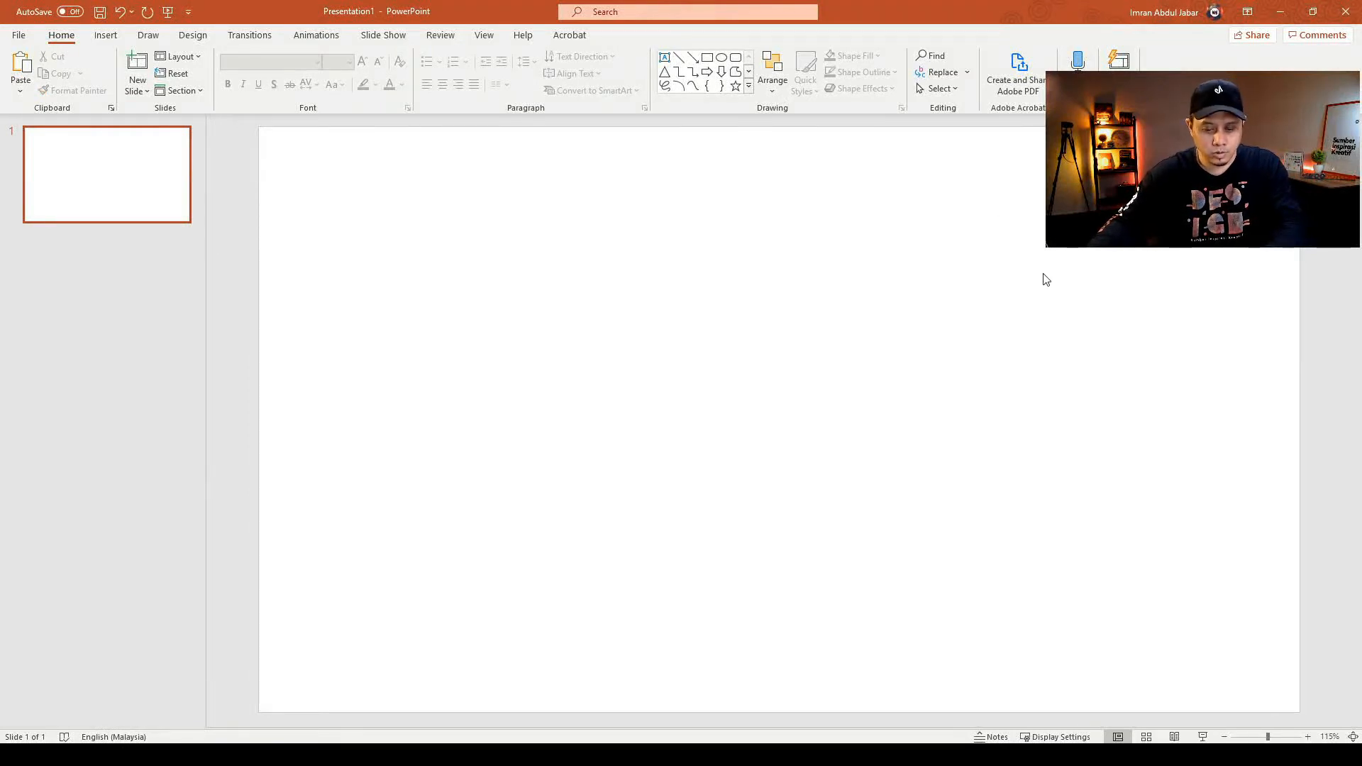
Paste the copied character onto the blank slide, enlarge it and place it on the slide's left side
key("ctrl+v")
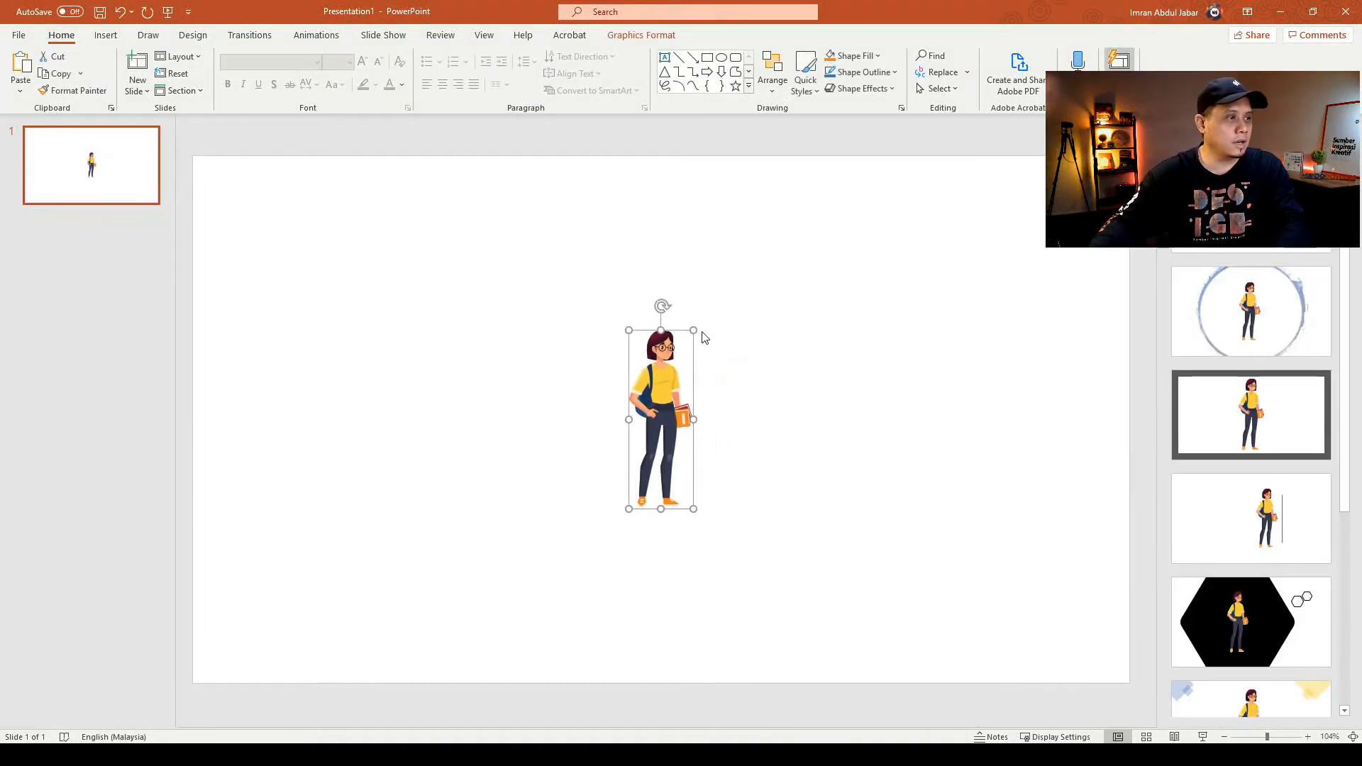
left_click_drag(693, 332, 283, 344)
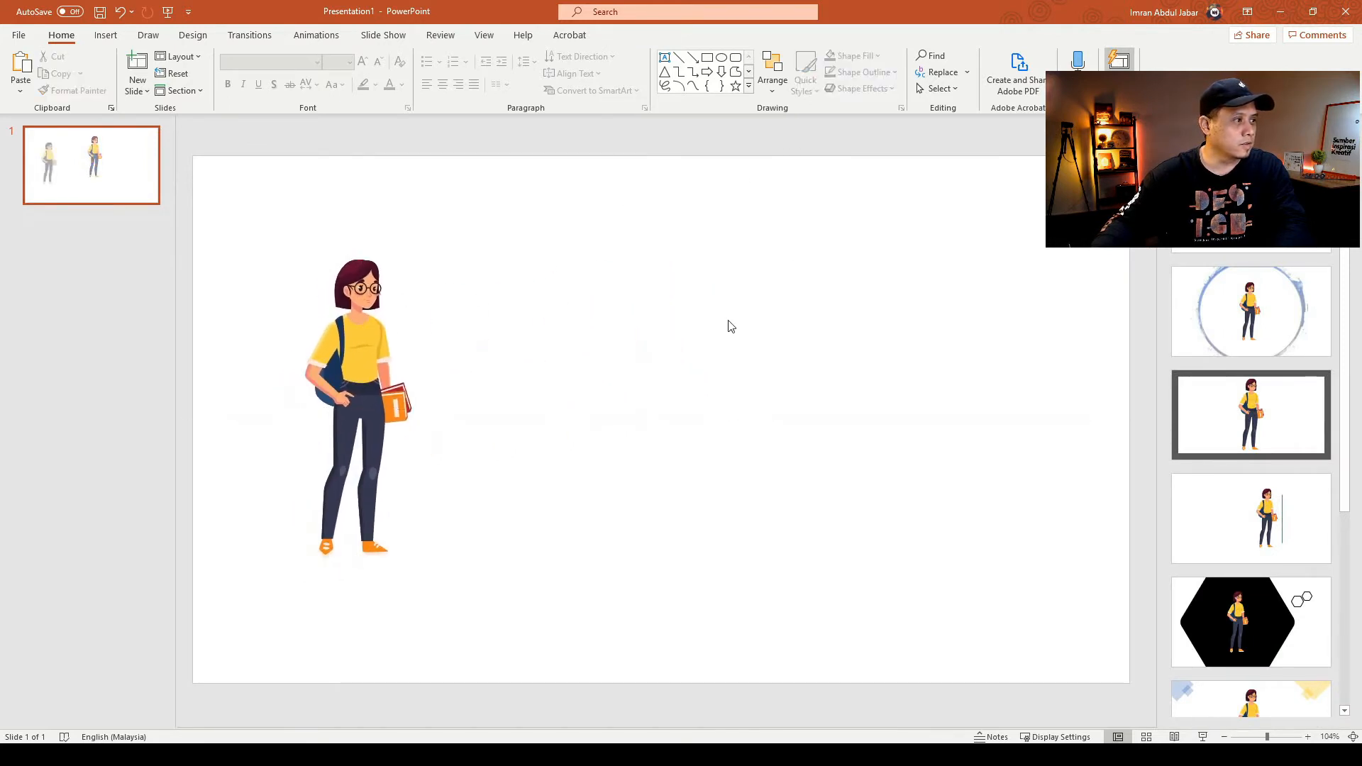
Format the slide background with a very light yellow theme color
right_click(845, 370)
left_click(915, 513)
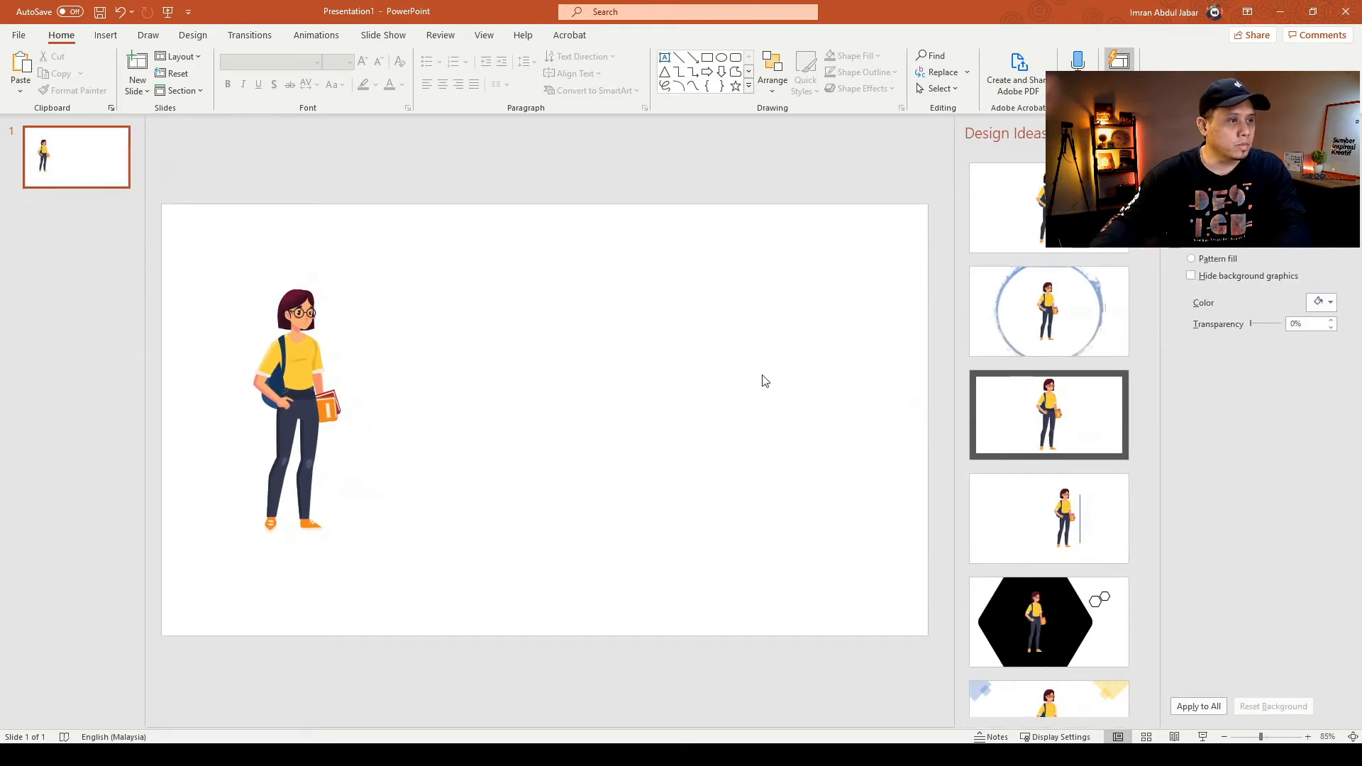
left_click(1322, 302)
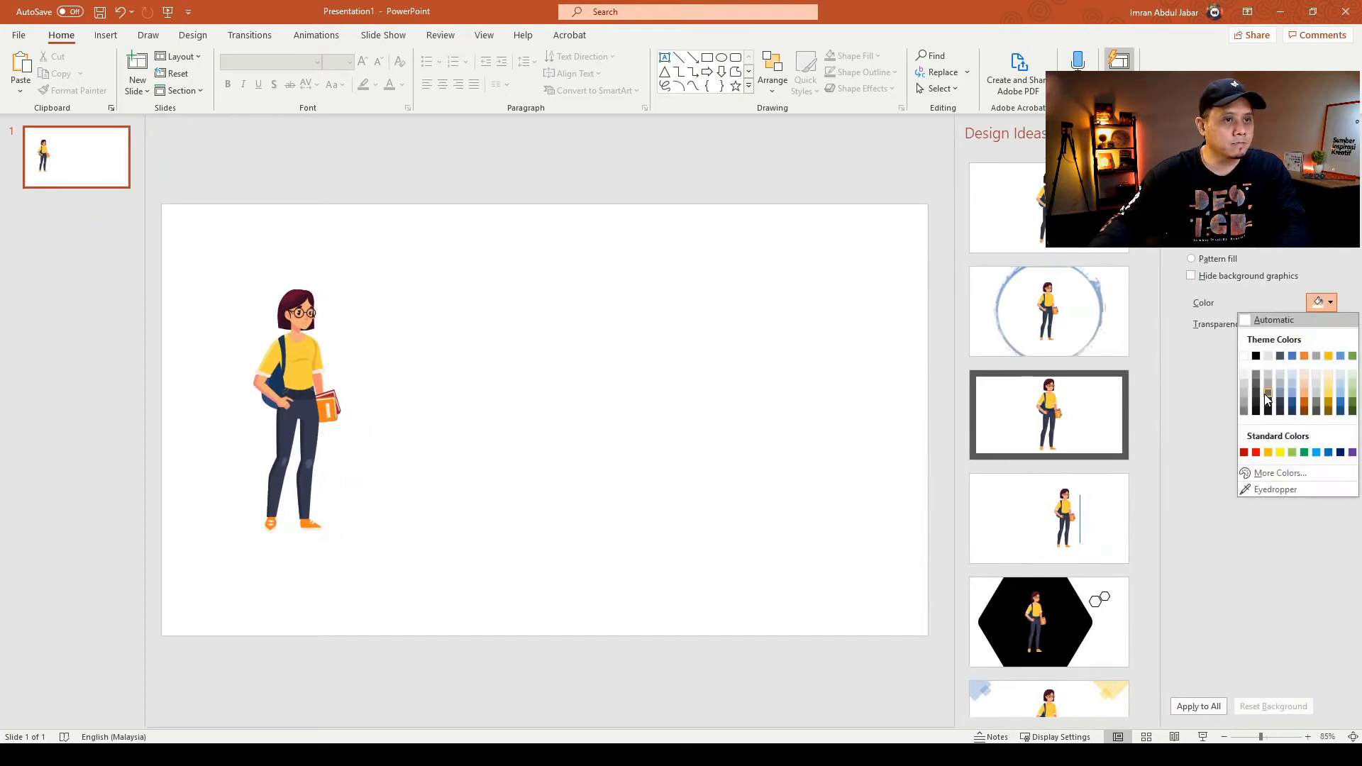
left_click(1334, 388)
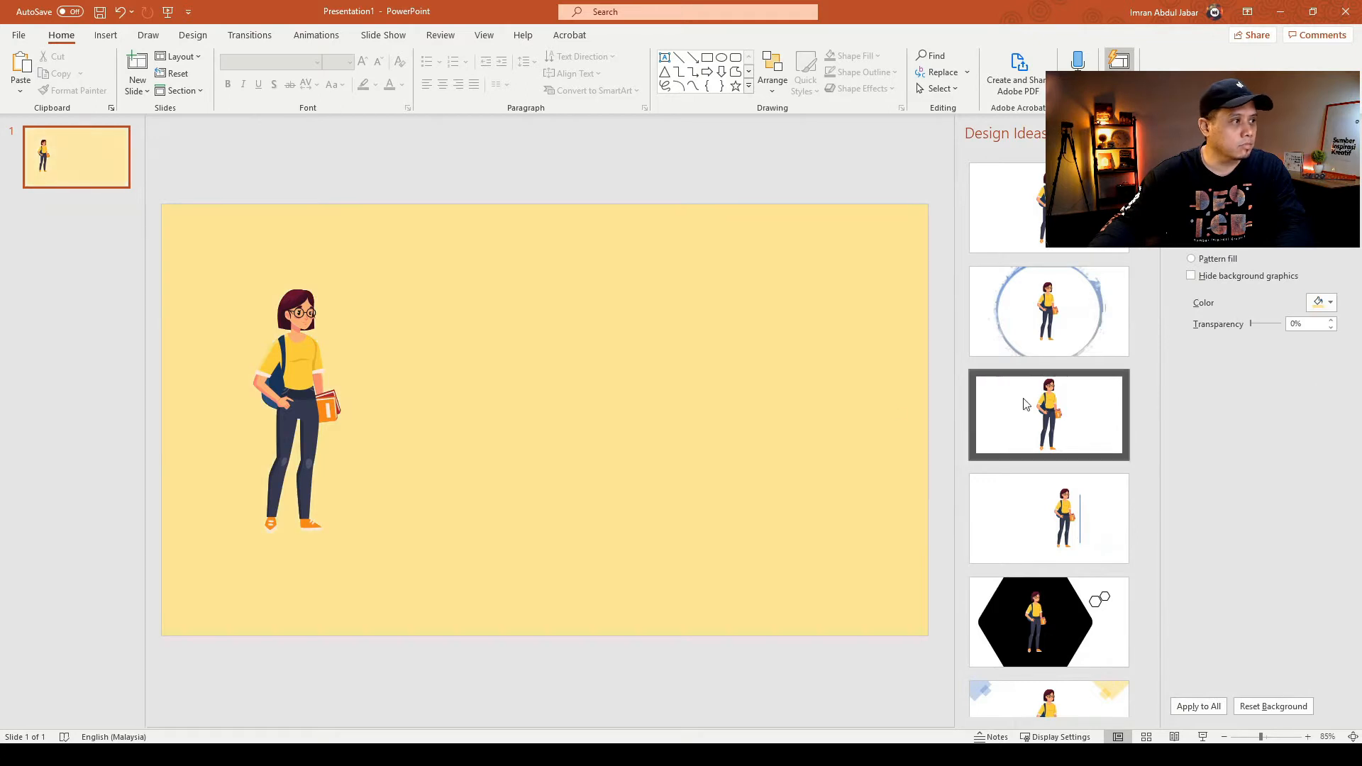
left_click(1323, 302)
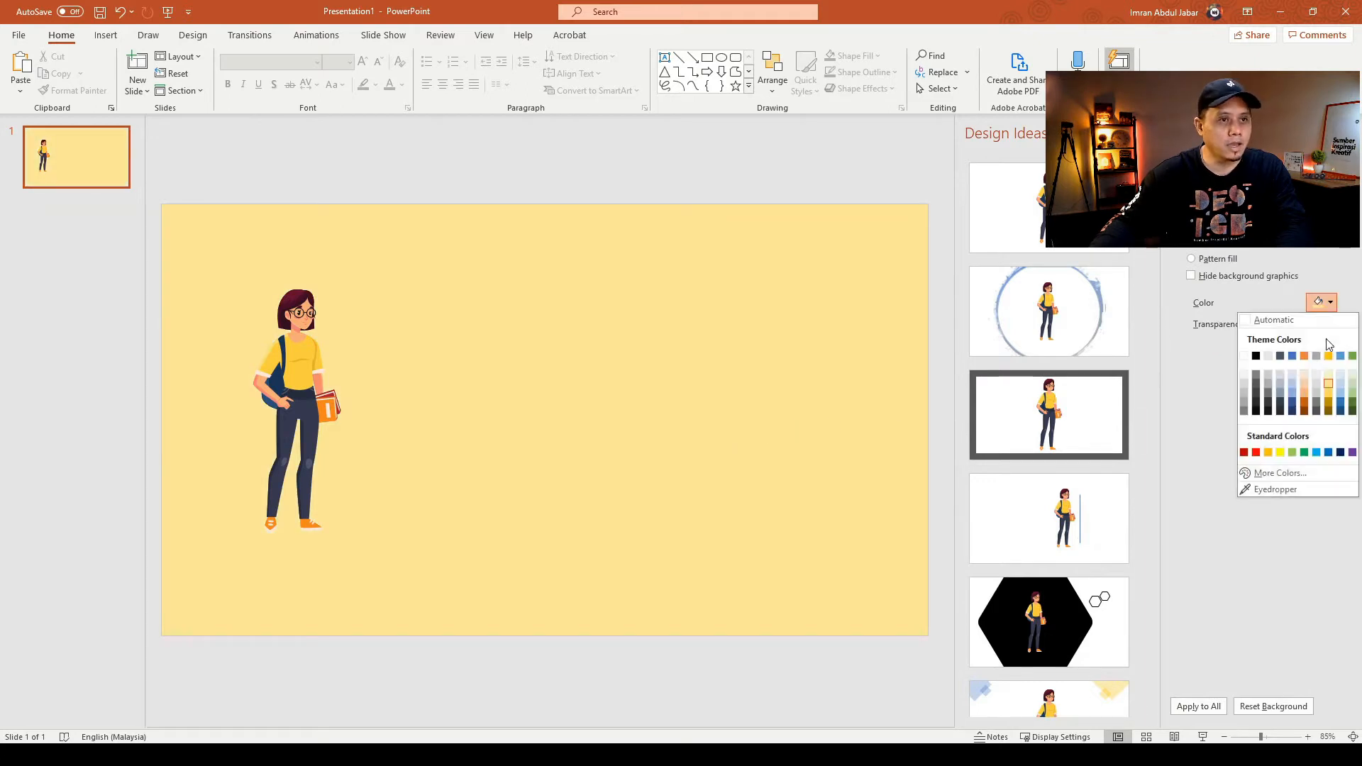
left_click(1329, 387)
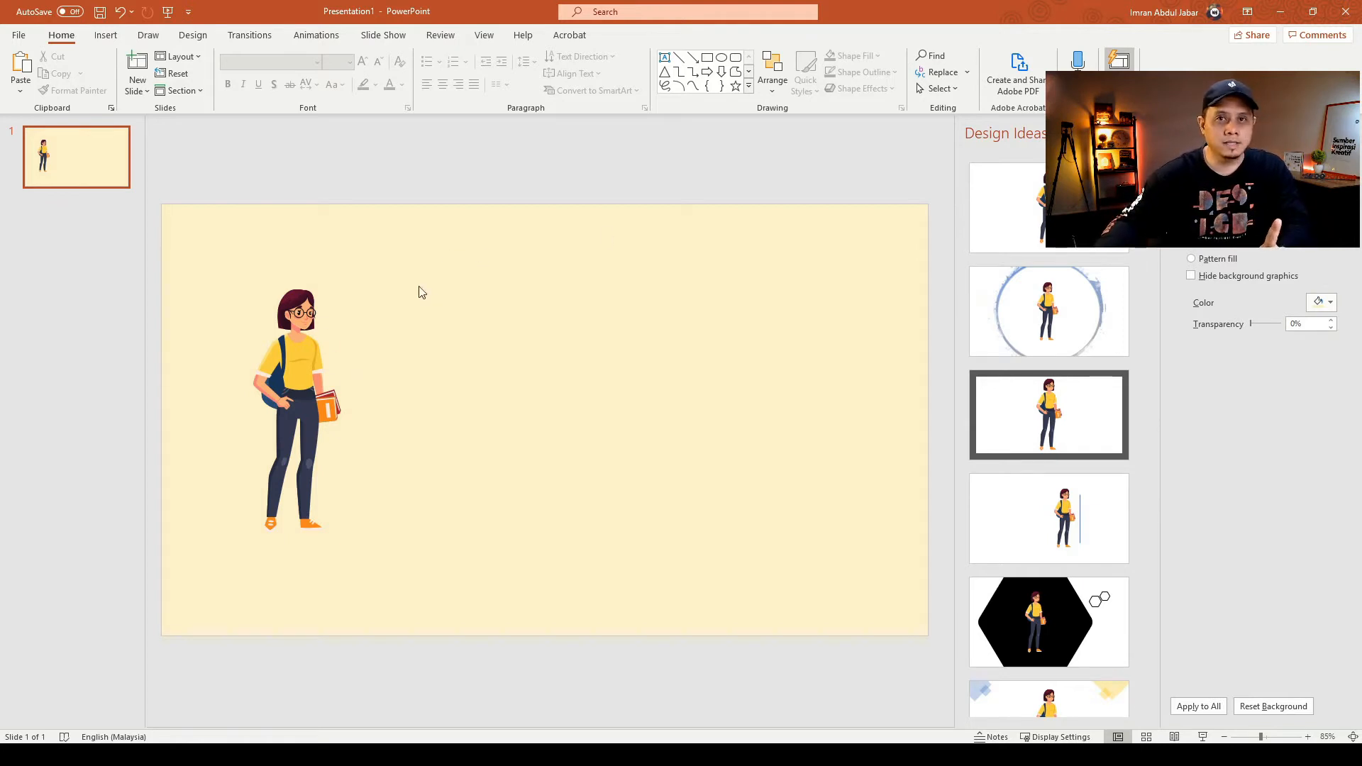
Switch to Photoshop, paste the copied character into Layer 2 and scale it up to about 471%
left_click(291, 358)
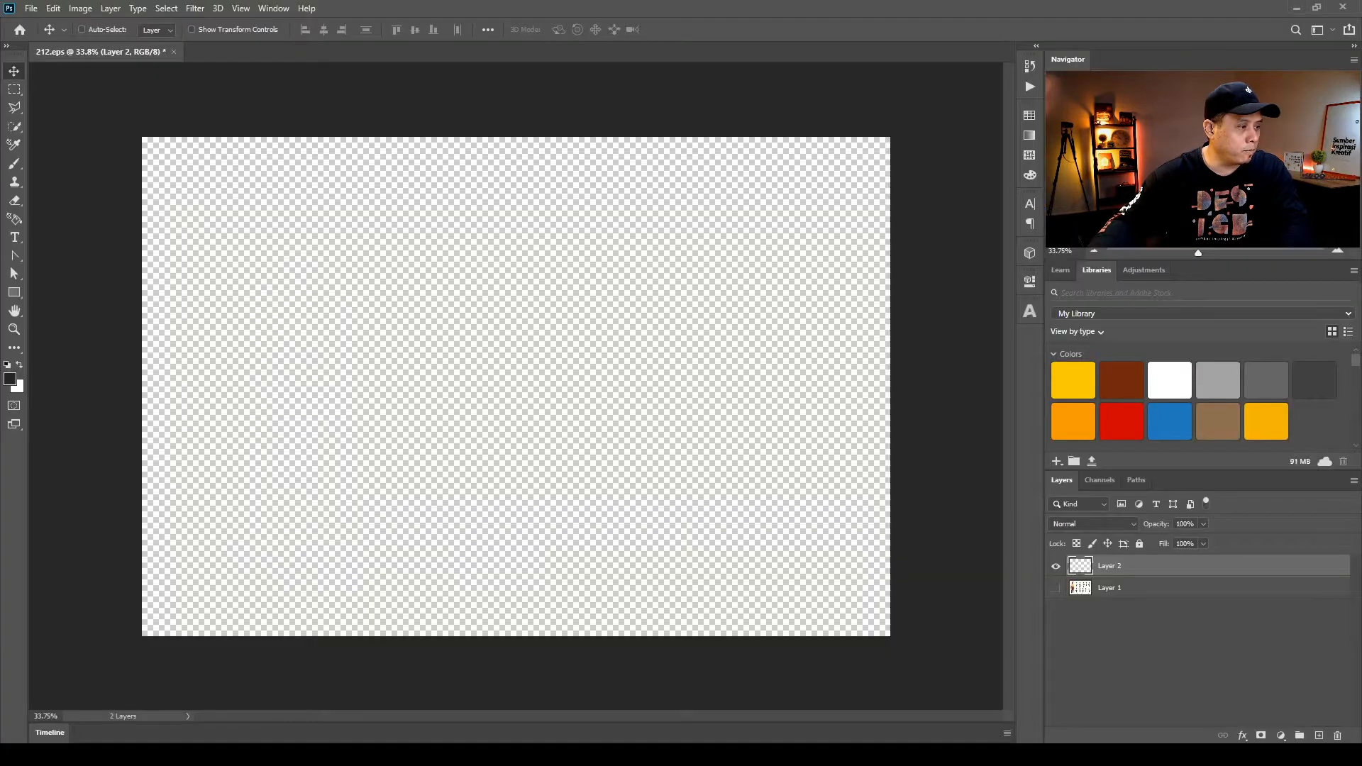
key("ctrl+v")
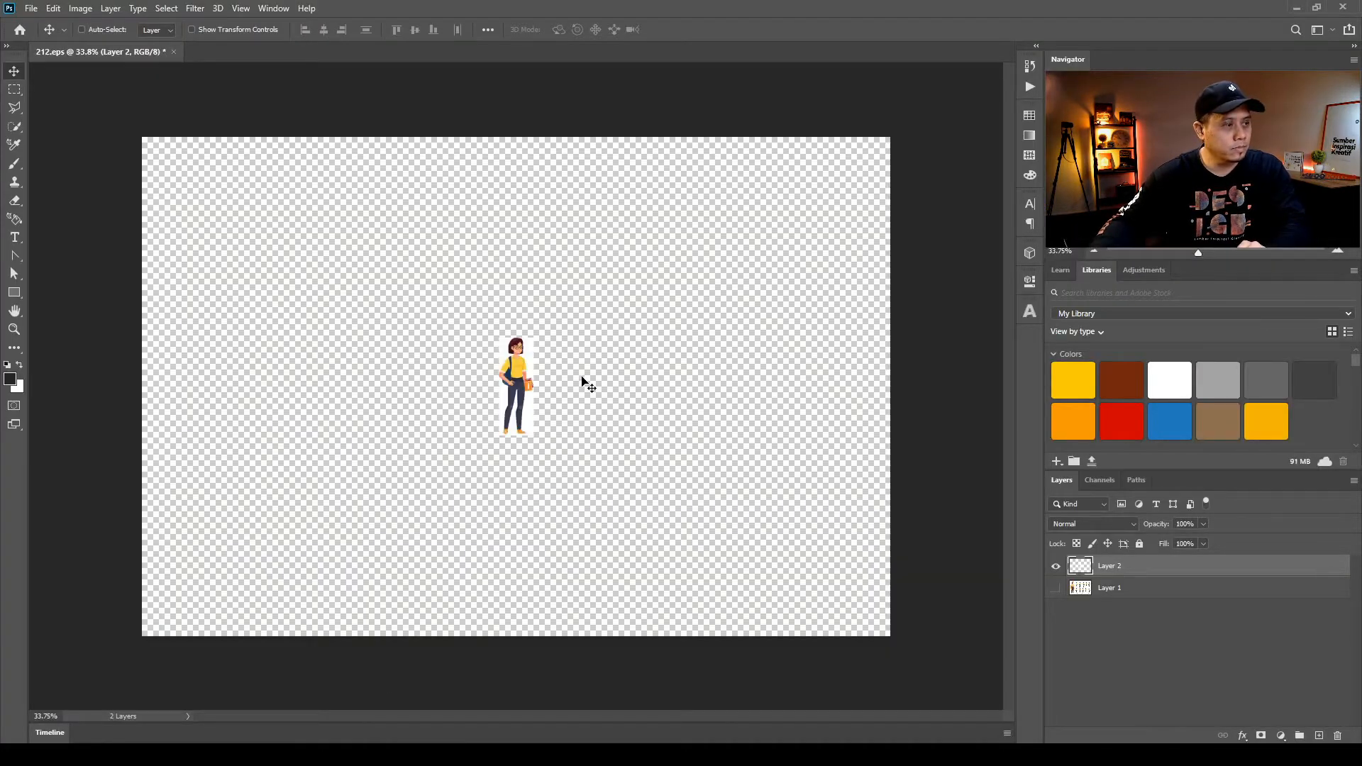
key("ctrl+t")
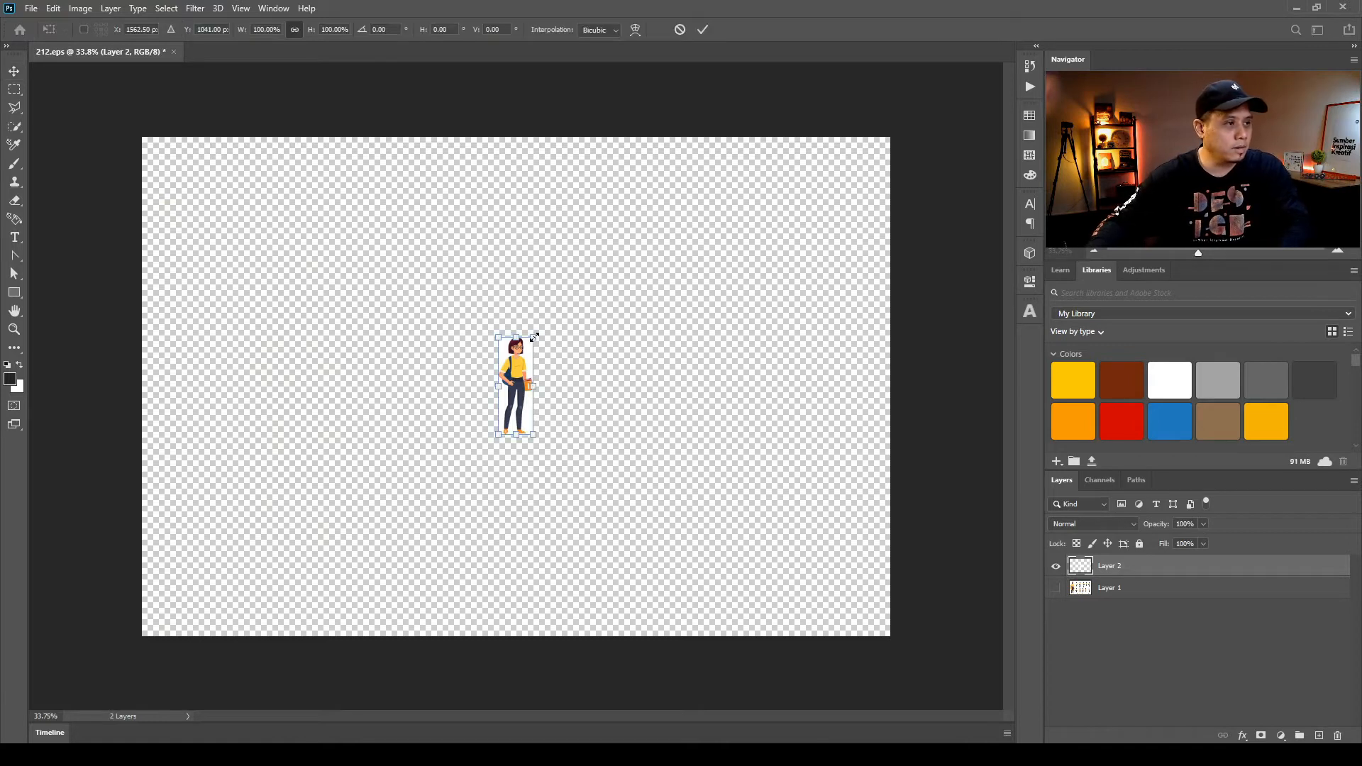
left_click_drag(535, 334, 750, 180)
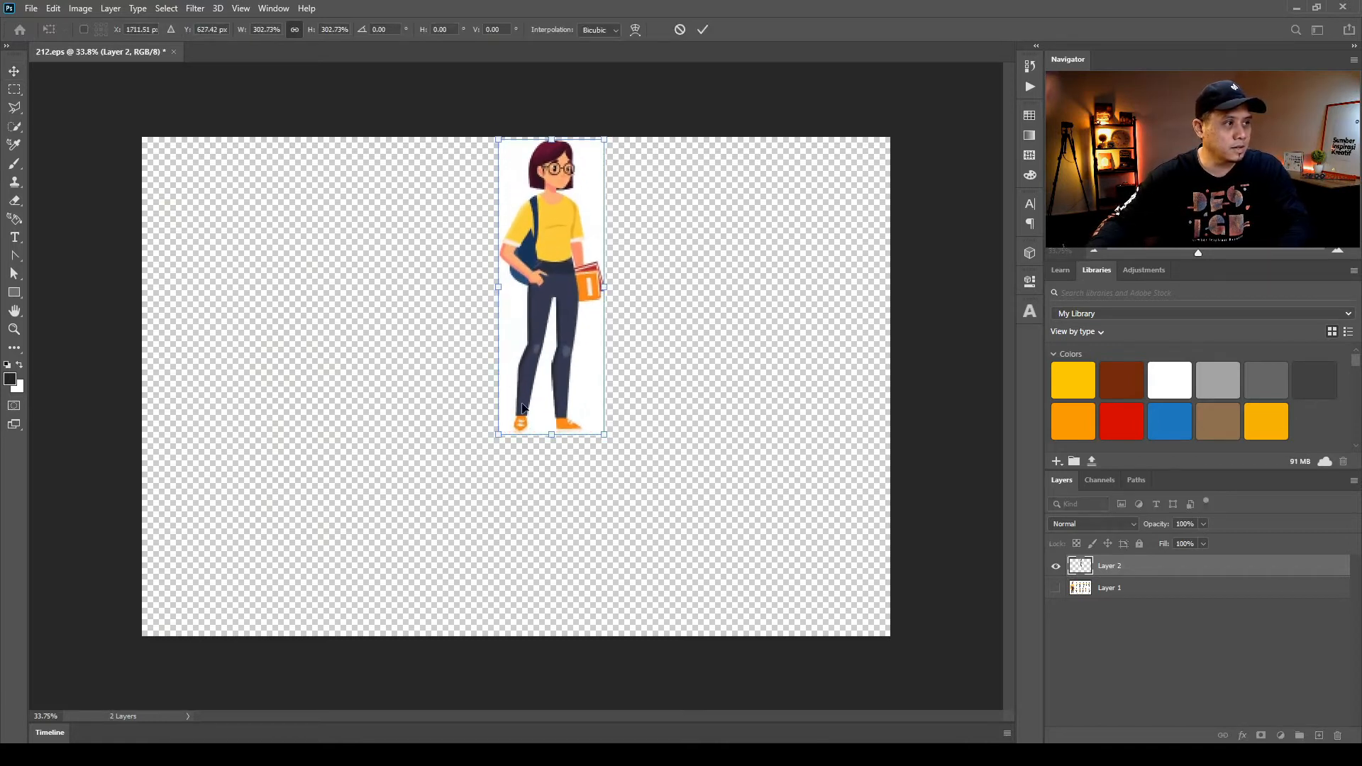
left_click_drag(498, 433, 298, 565)
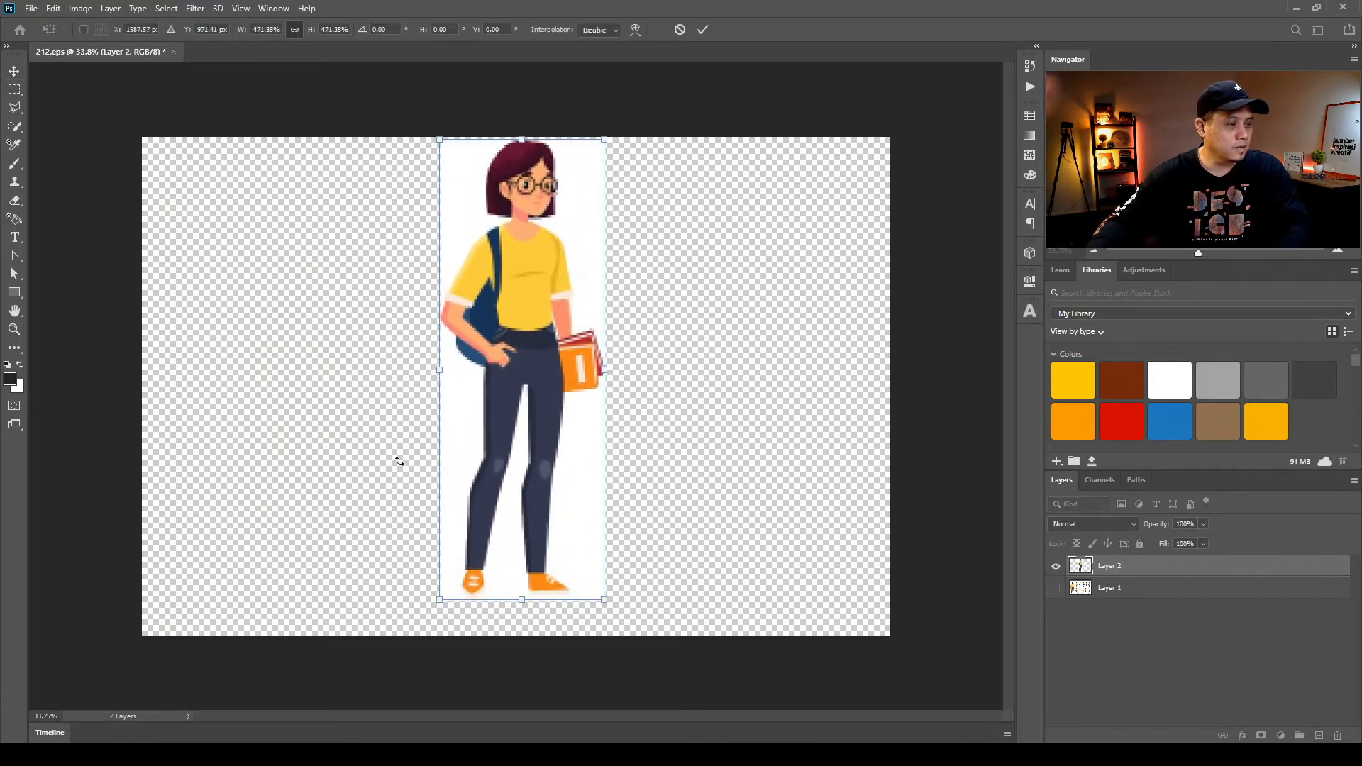
key("Return")
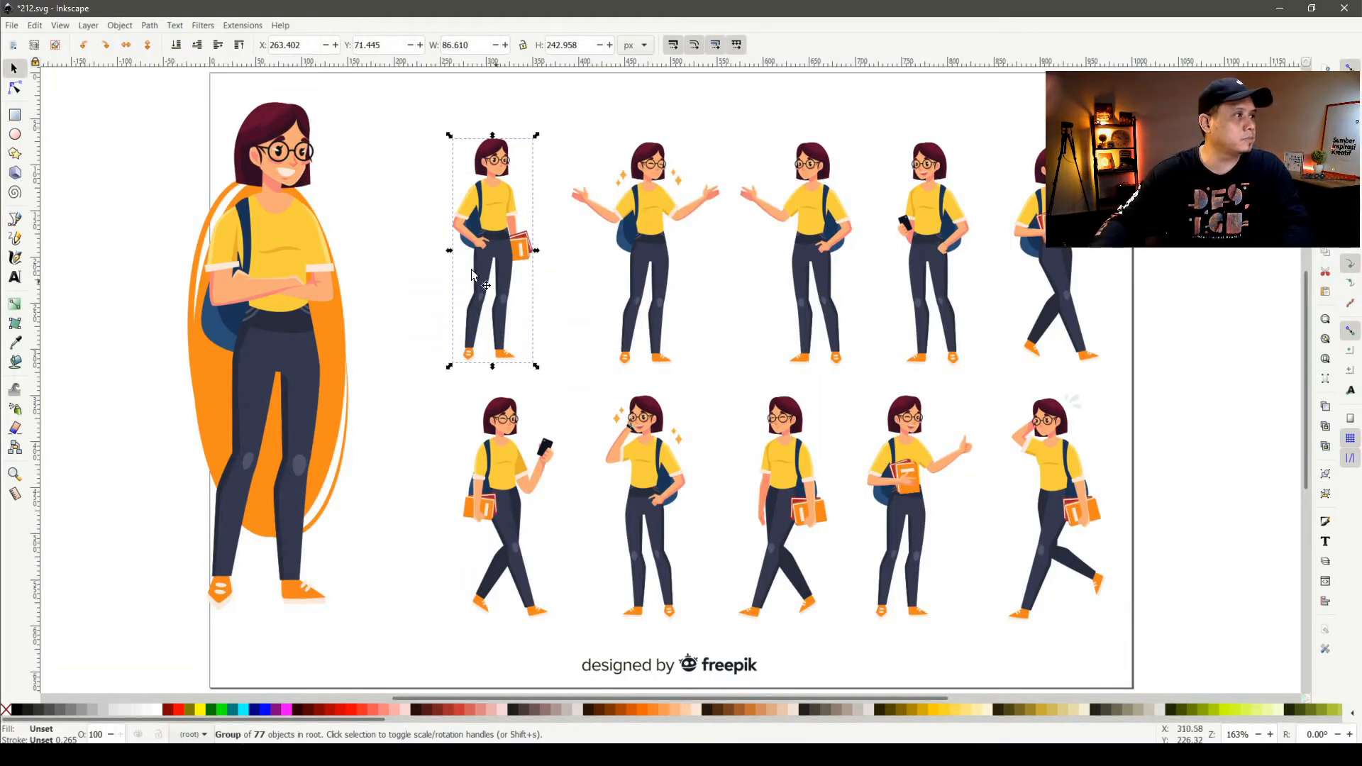
Return to Inkscape and reselect the grouped character holding books in the upper row
left_click(395, 214)
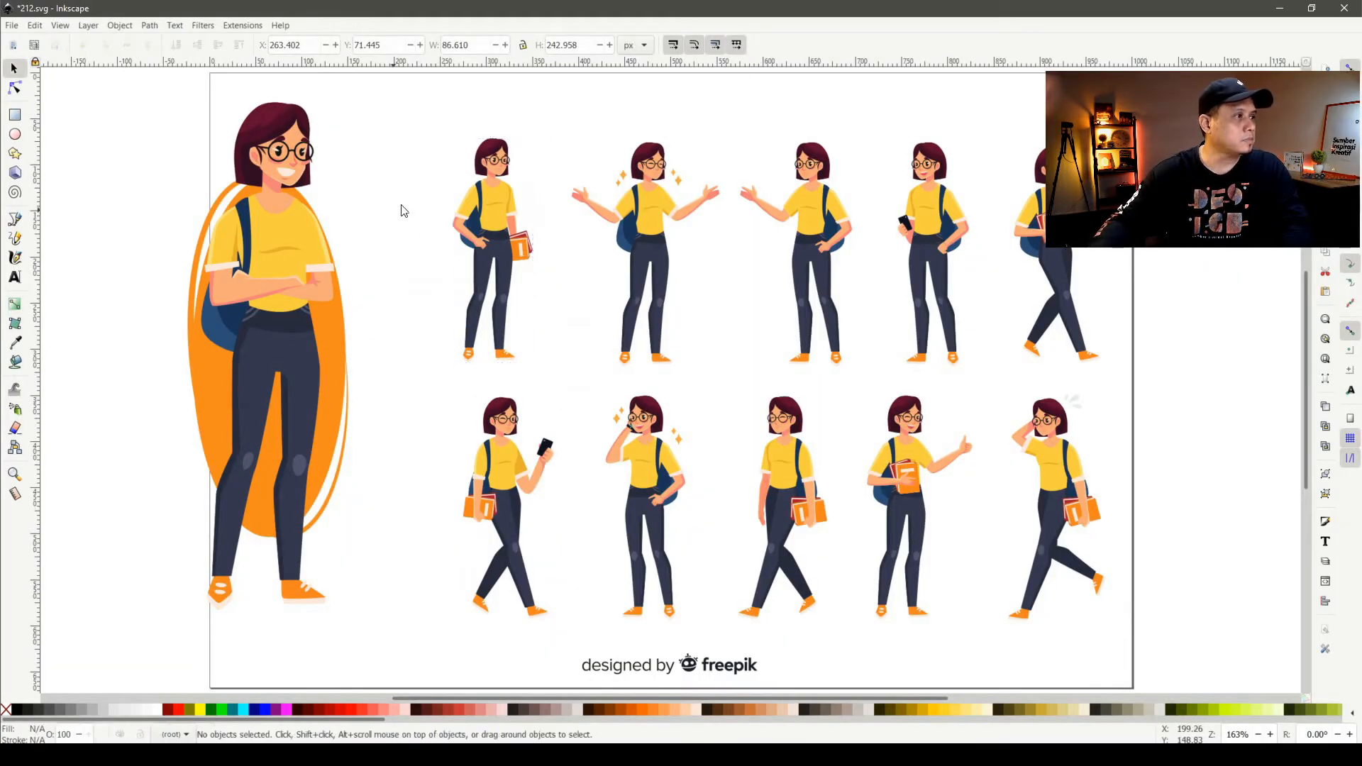
left_click_drag(429, 120, 568, 347)
key("Escape")
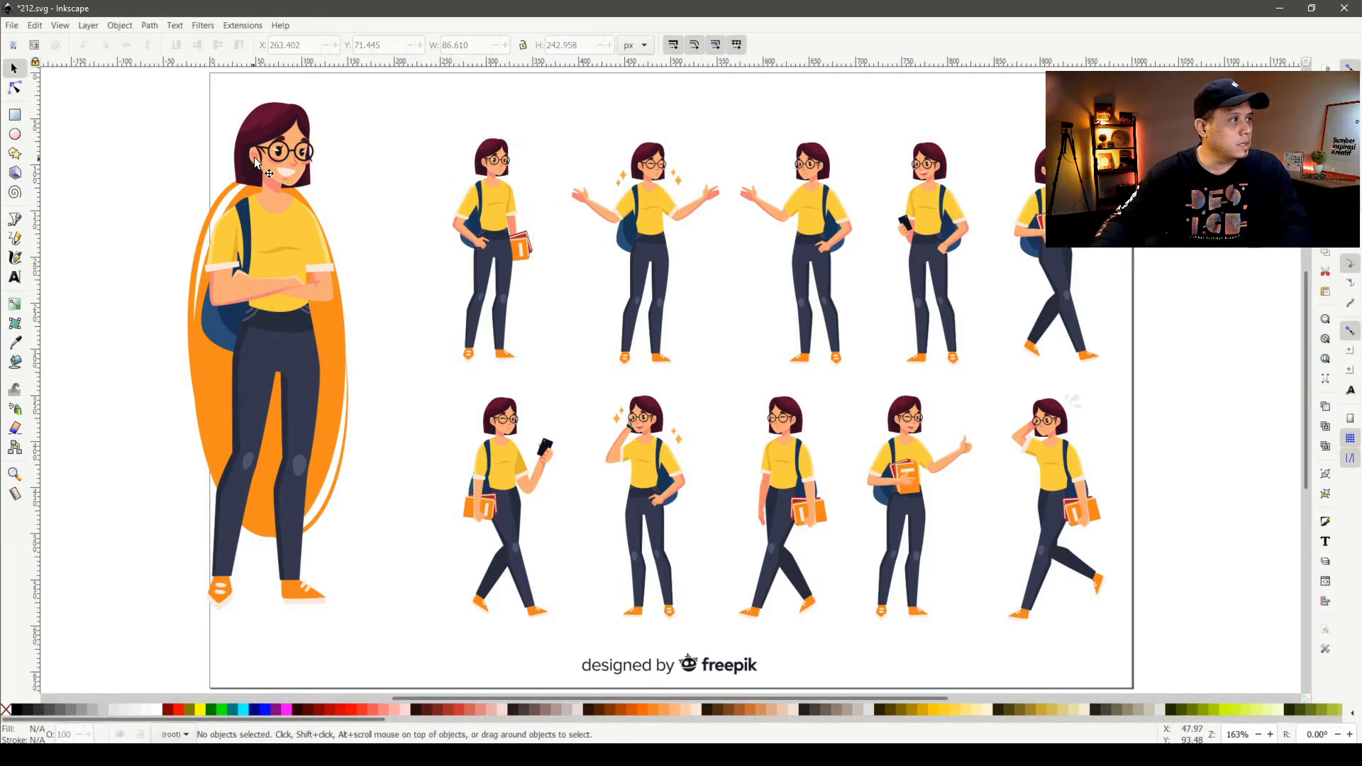
left_click_drag(416, 130, 563, 361)
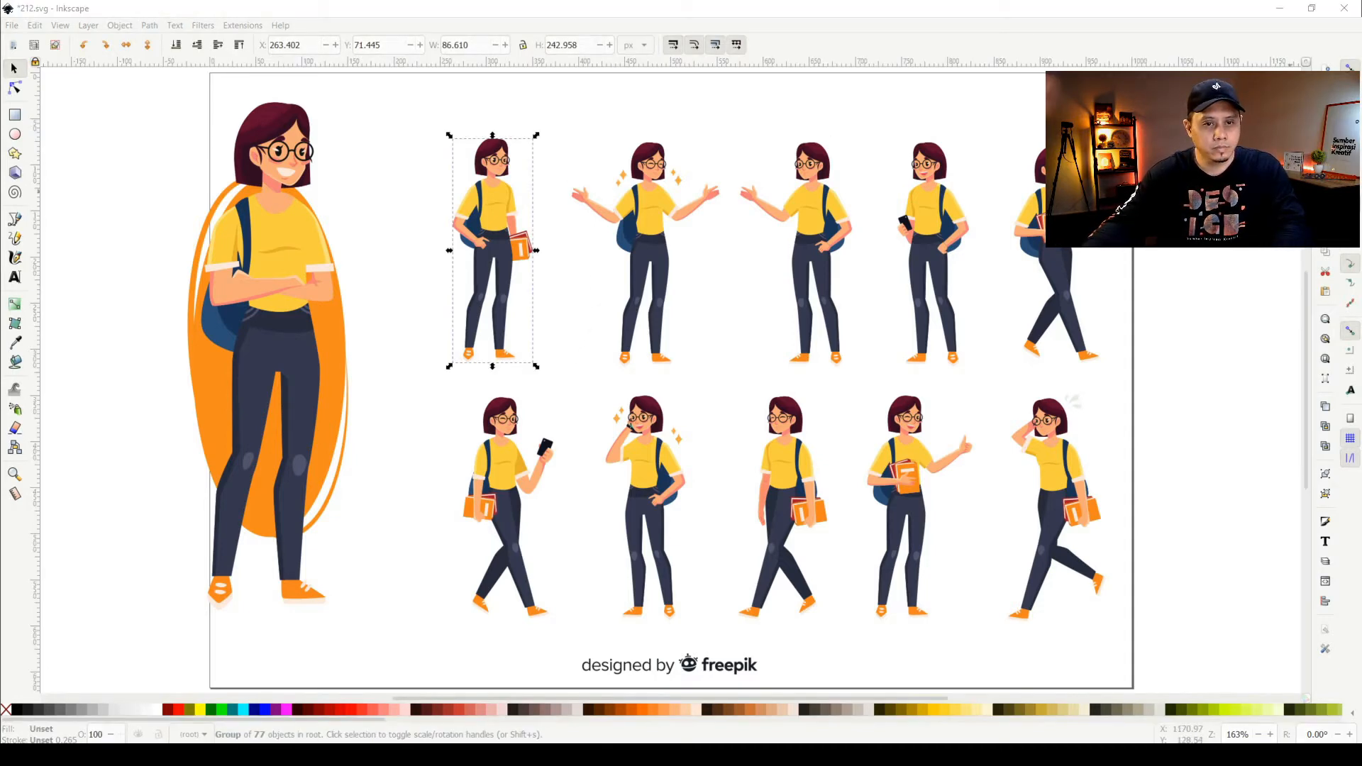
Paste the character into a new document, scaled to about 88.7 × 248.7 mm and placed at about X 65.6, Y 30.6 mm
key("ctrl+n")
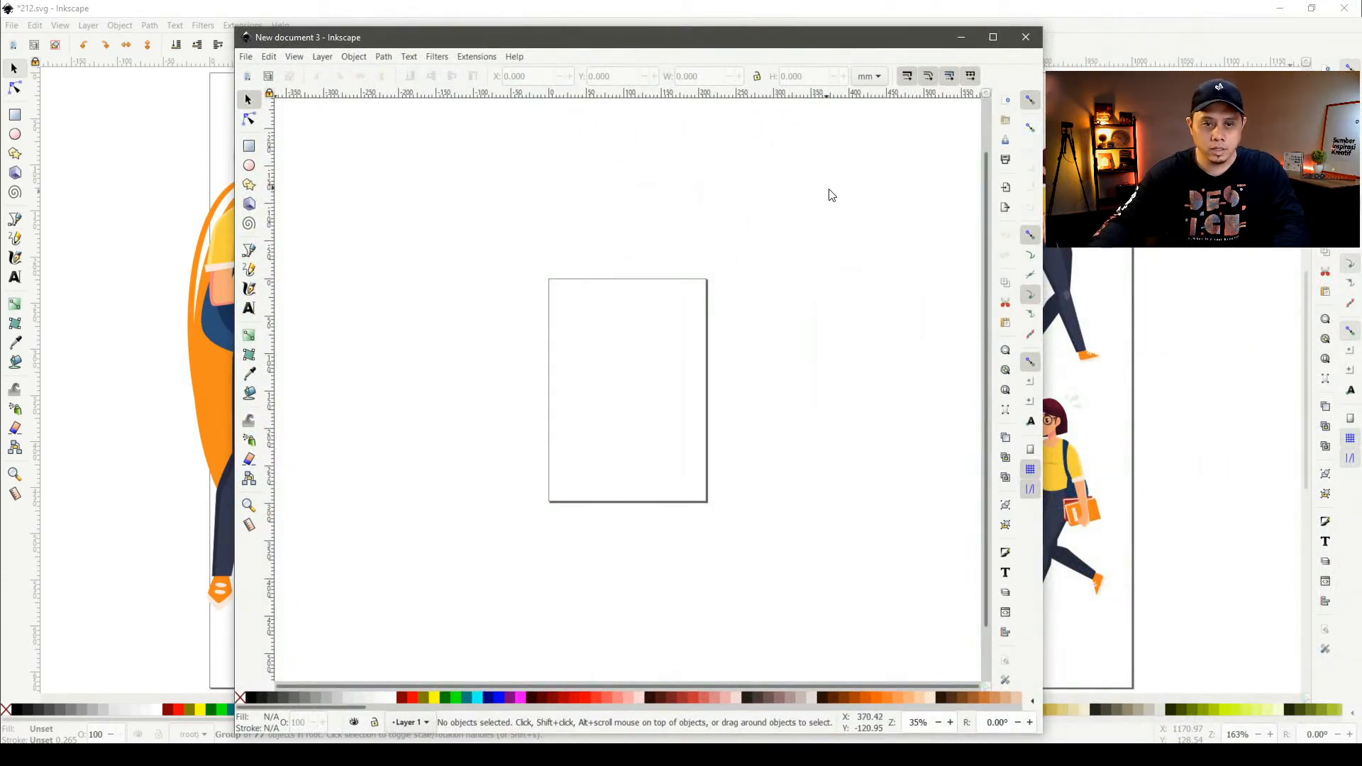
key("ctrl+v")
left_click_drag(823, 192, 717, 278)
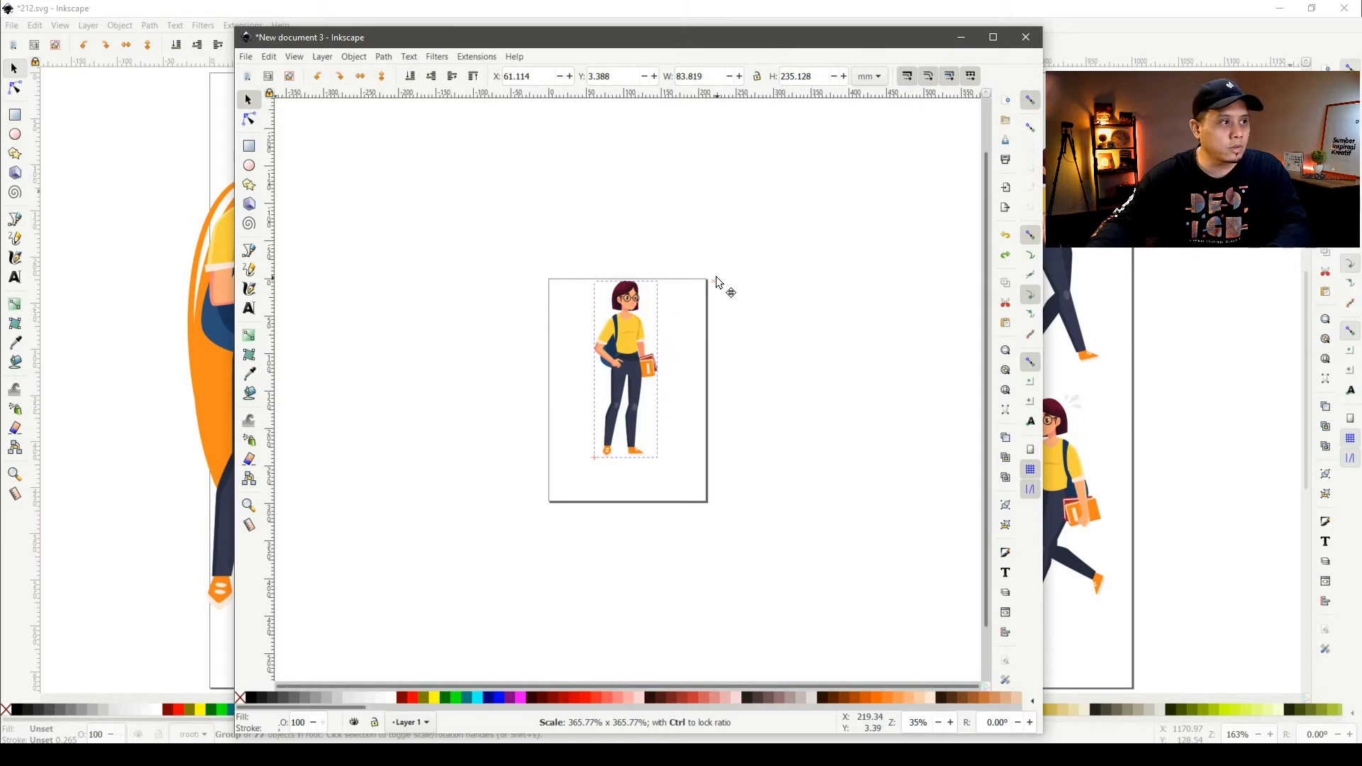
mouse_move(717, 281)
left_mouse_down()
mouse_move(730, 271)
mouse_move(713, 290)
left_mouse_up()
left_click_drag(638, 323, 634, 364)
key("Escape")
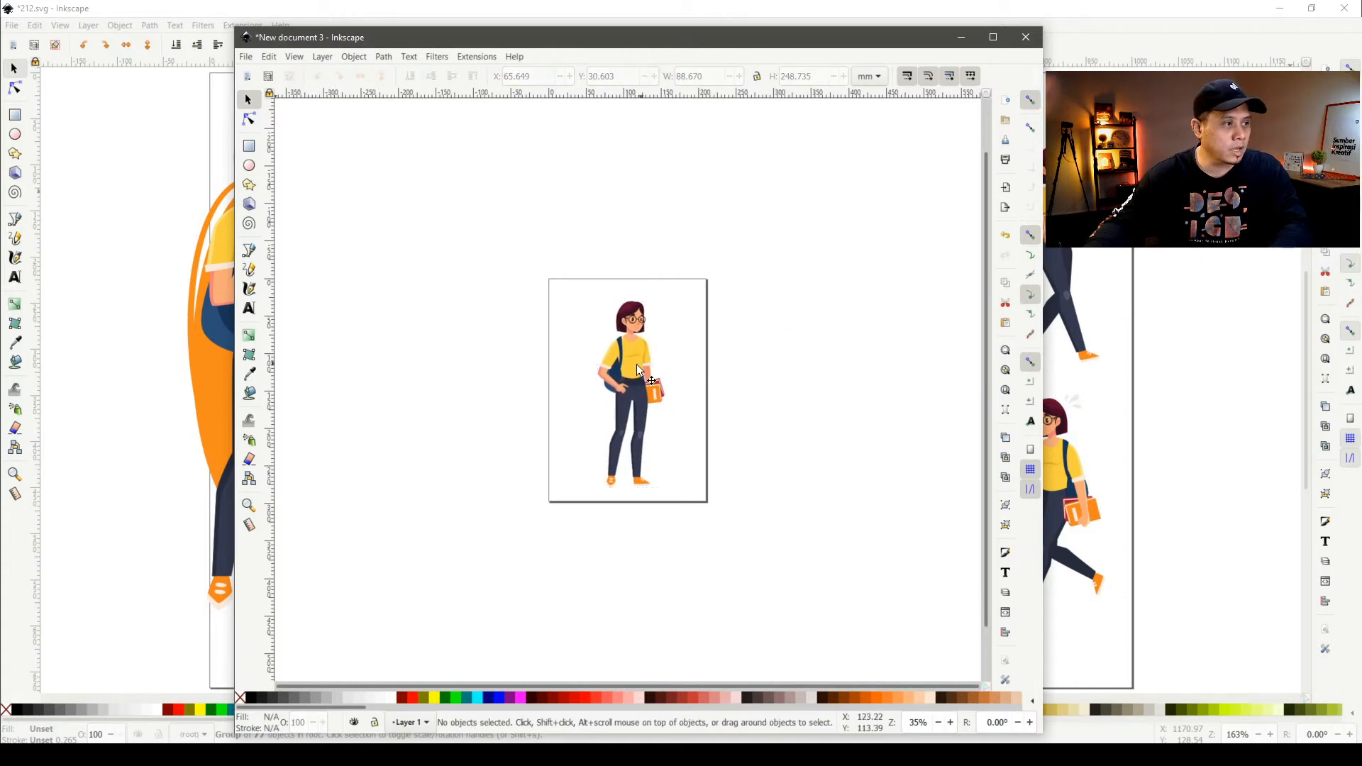
Save the new document as student01 in Inkscape SVG format in the student-set-with-different-postures folder
left_click(245, 60)
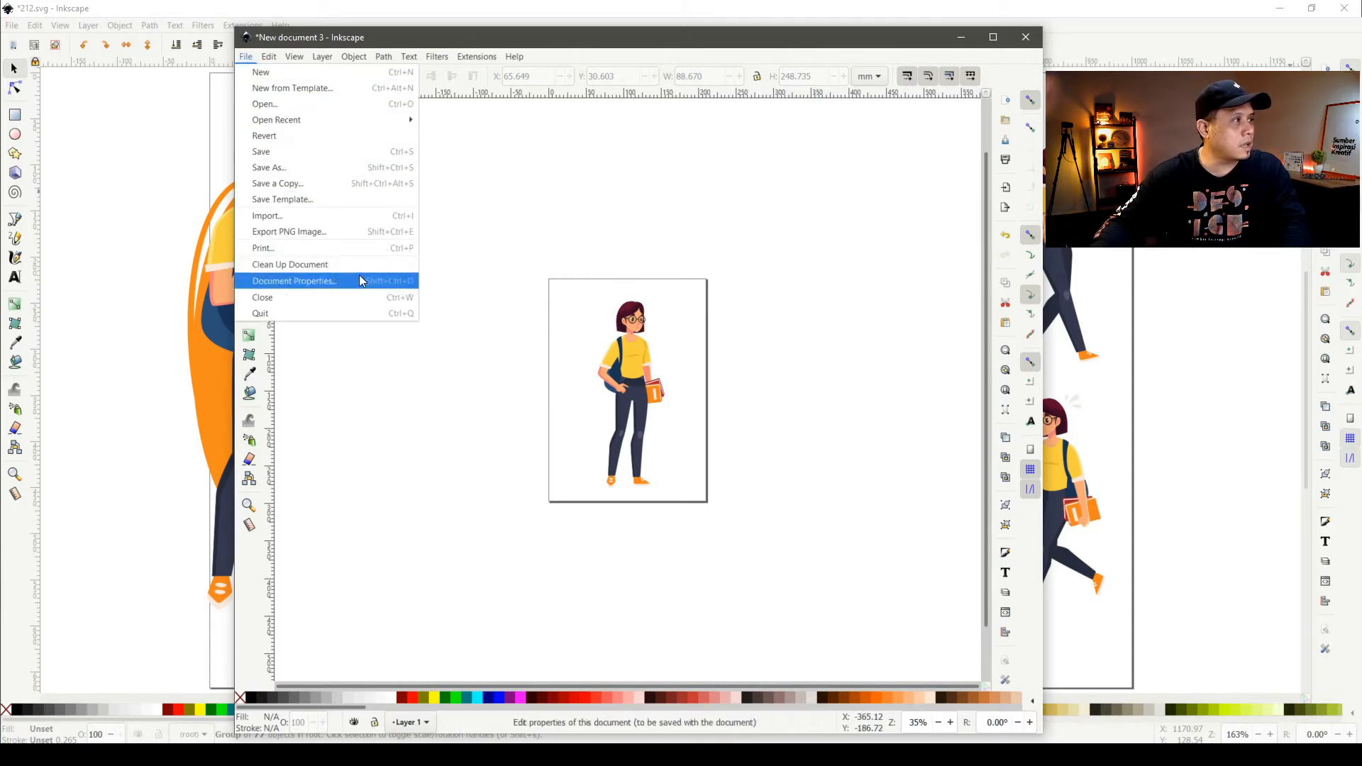
left_click(386, 167)
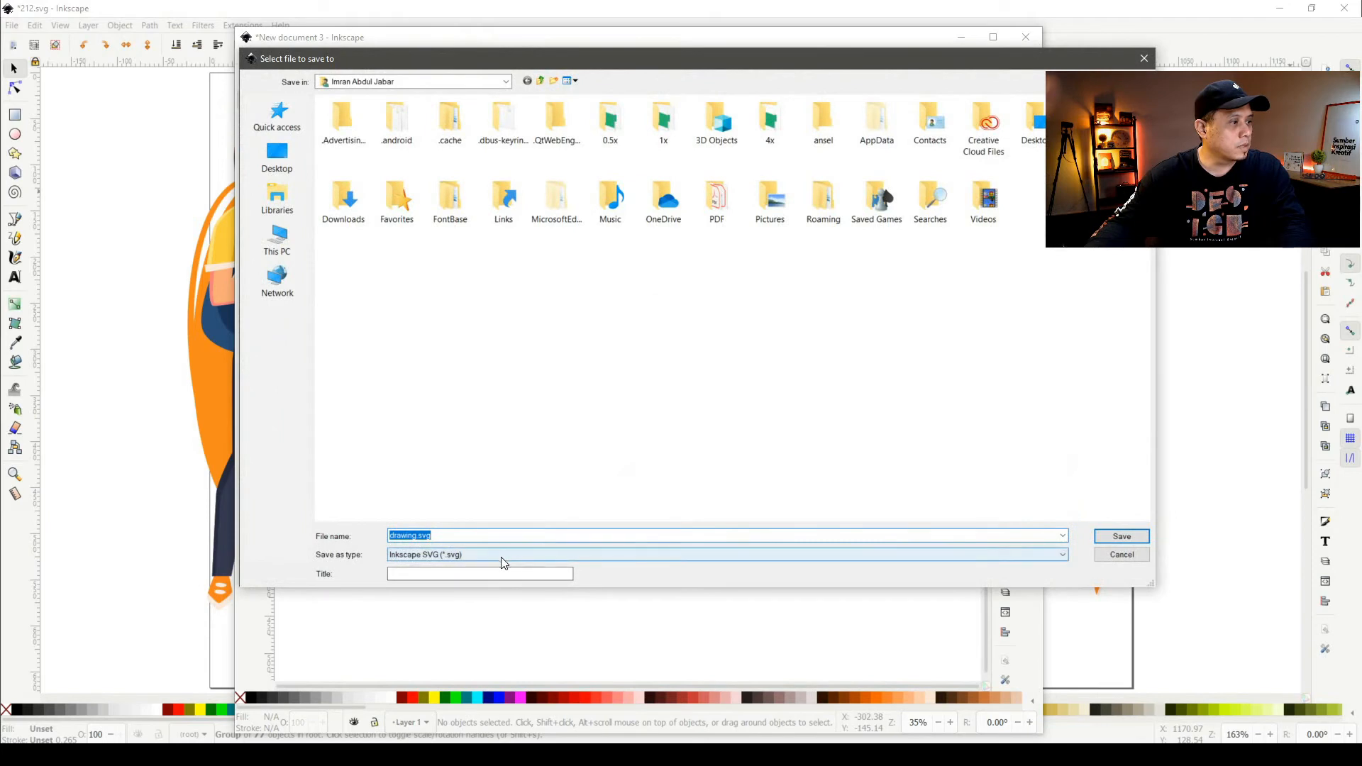
left_click(277, 122)
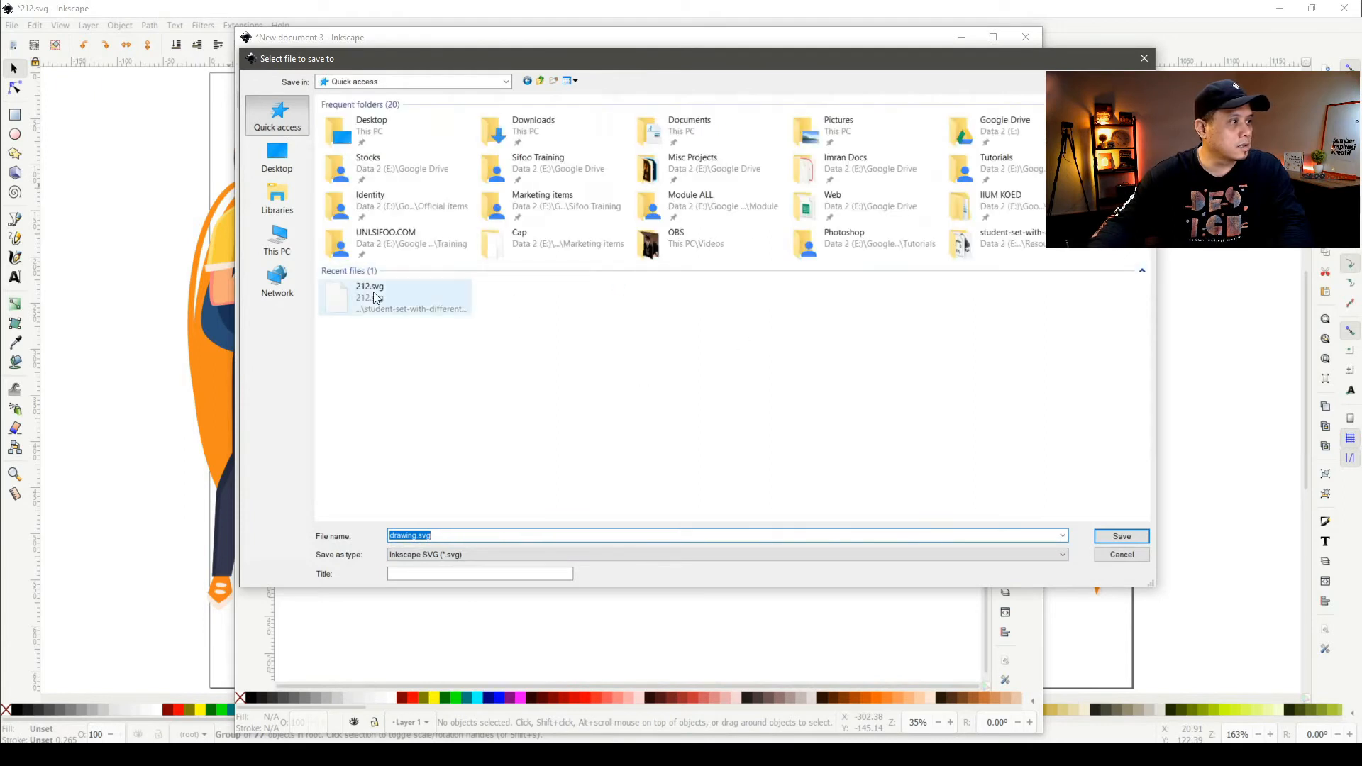
double_click(1014, 239)
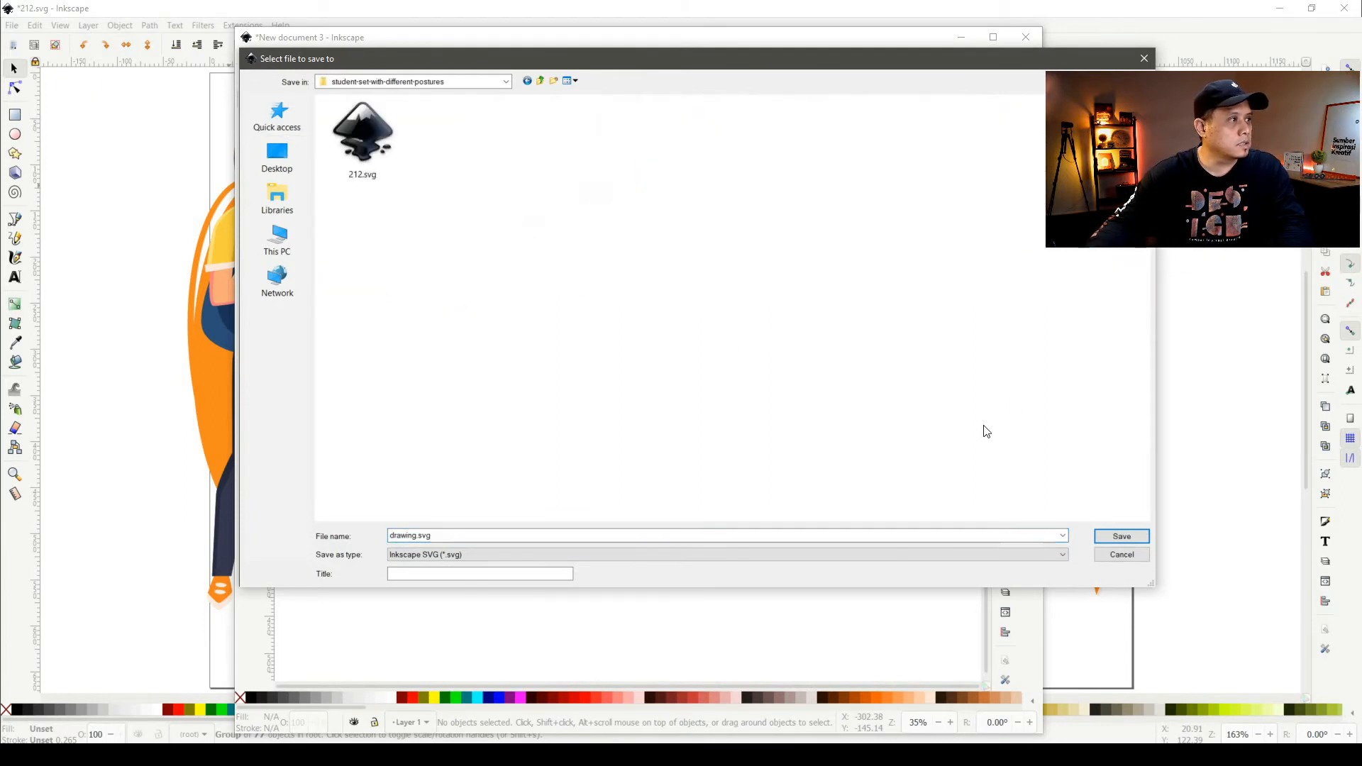
double_click(466, 534)
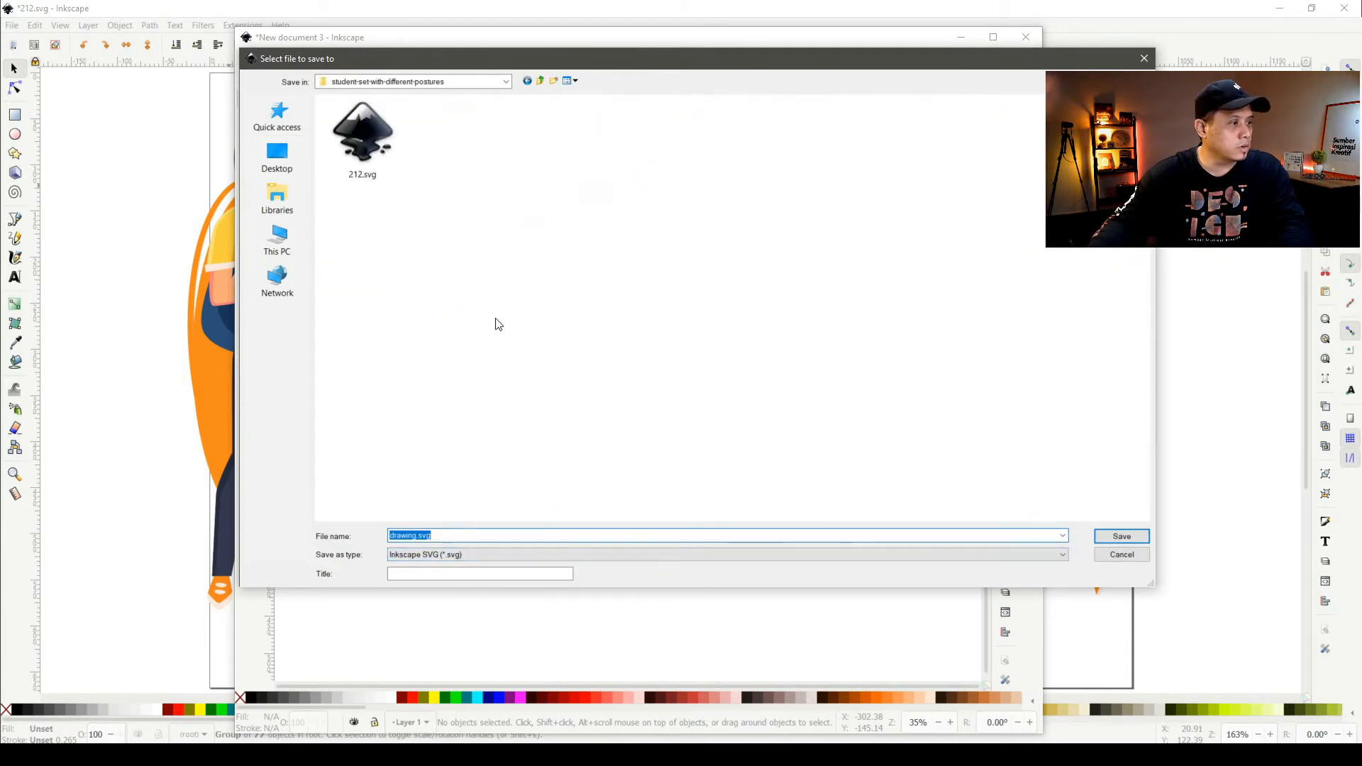
type("student01")
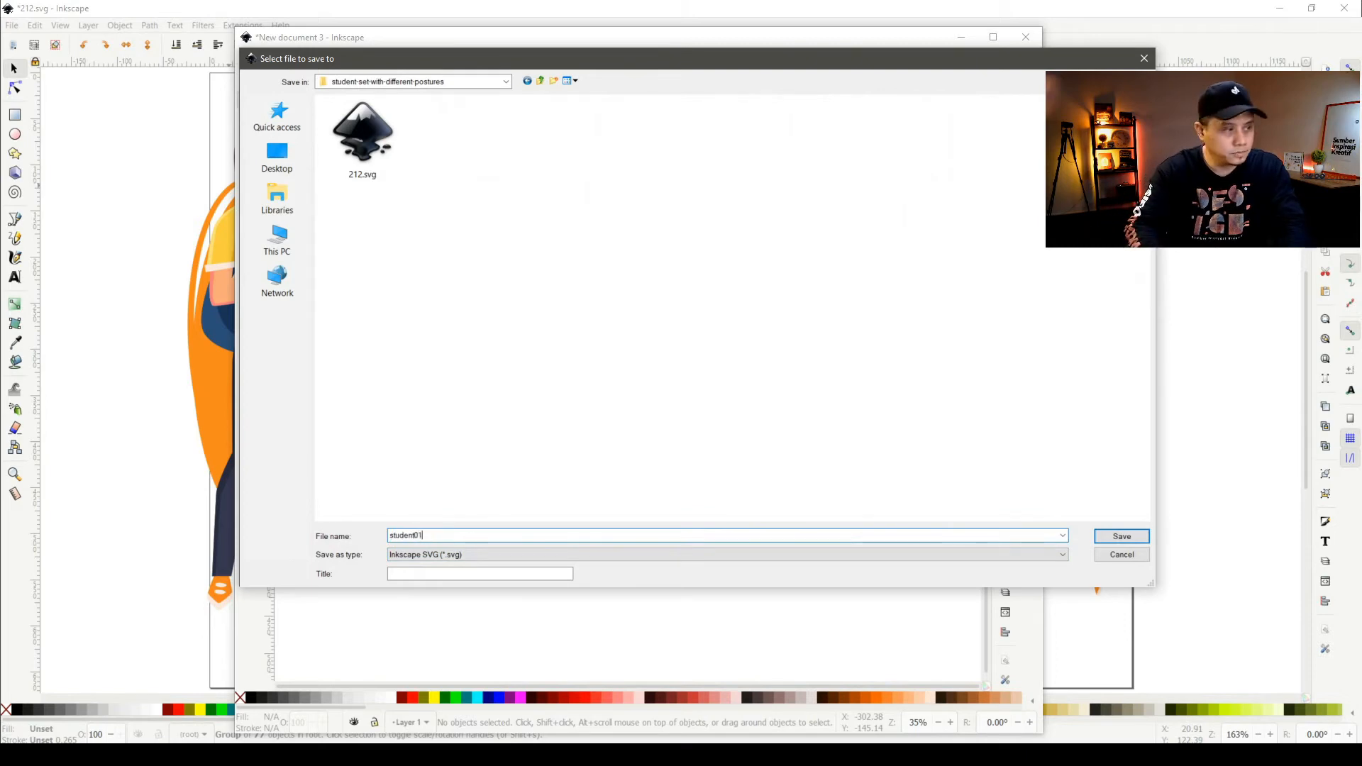
left_click(1149, 537)
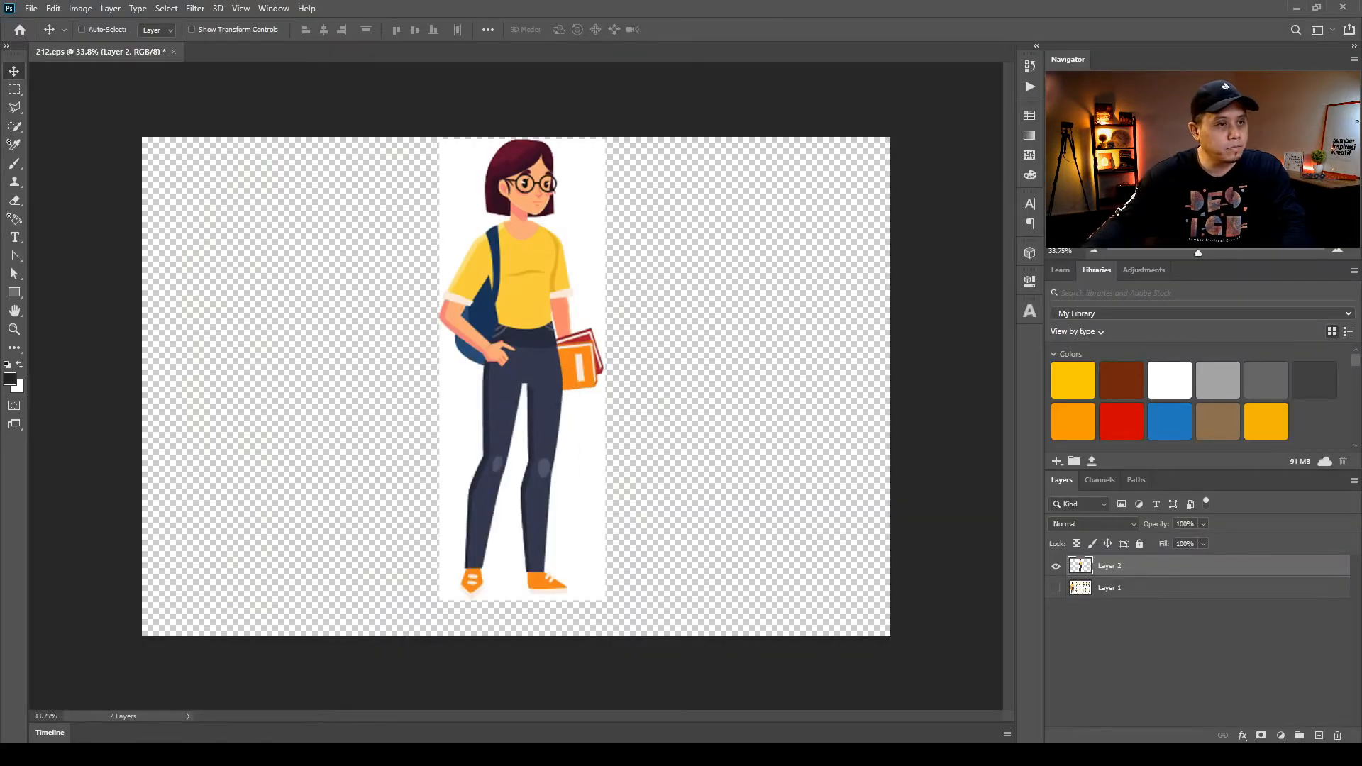
Switch to Photoshop, hide Layer 2 and place student01.svg as an embedded object
left_click(1057, 566)
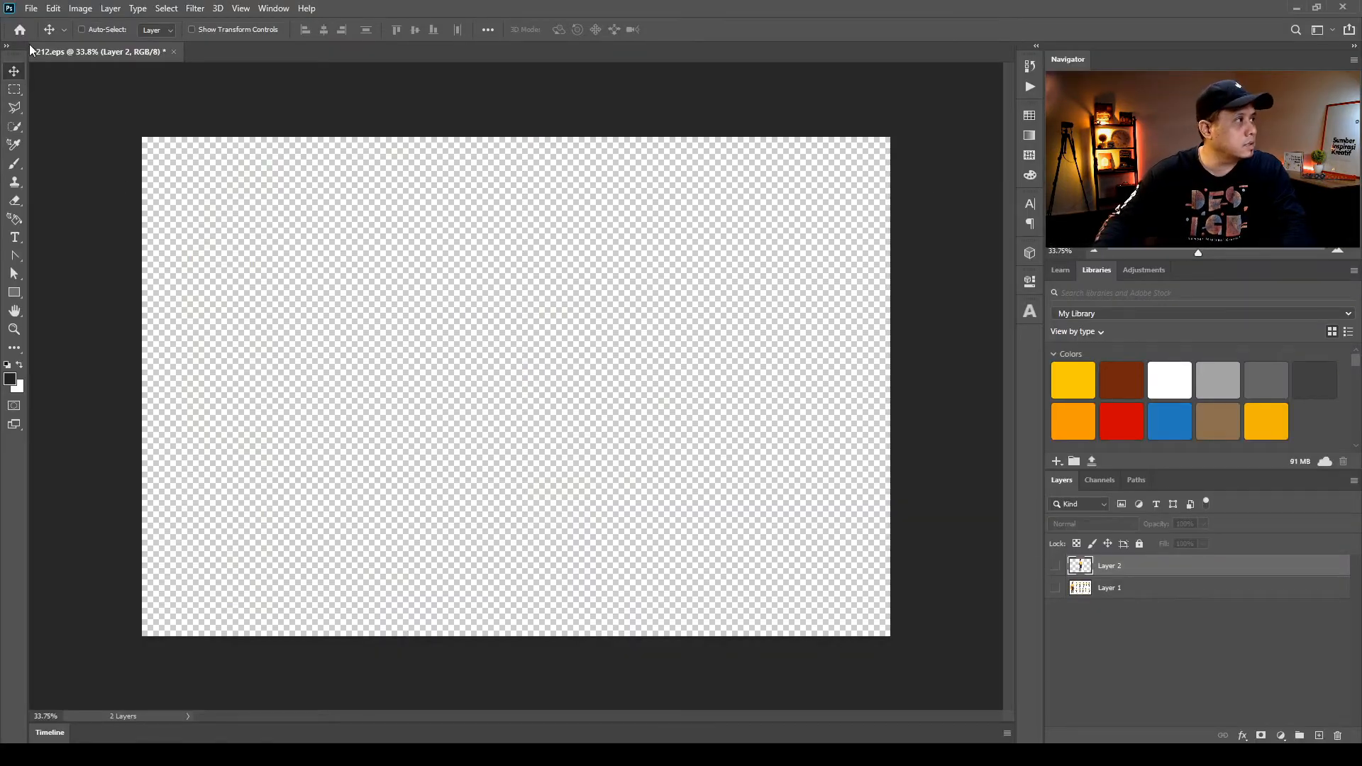
left_click(32, 8)
left_click(147, 285)
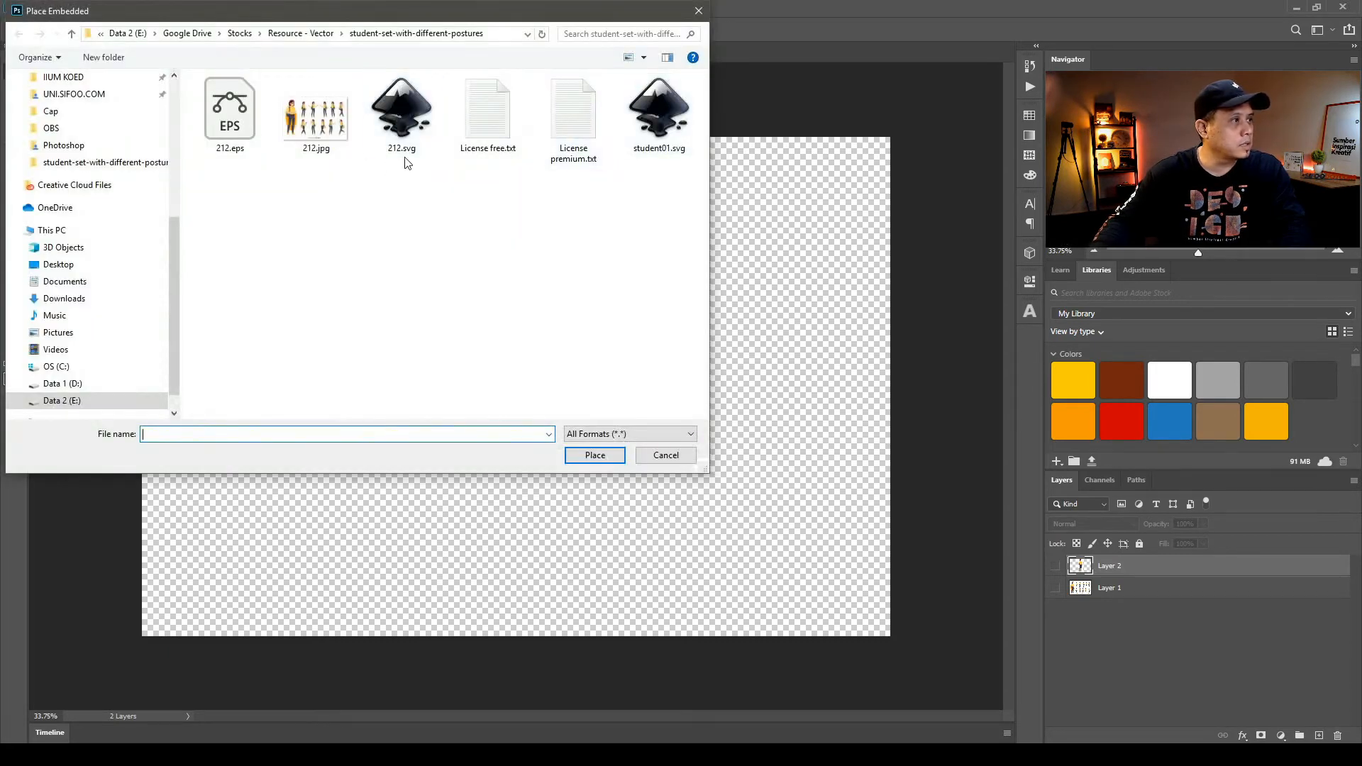
left_click(656, 113)
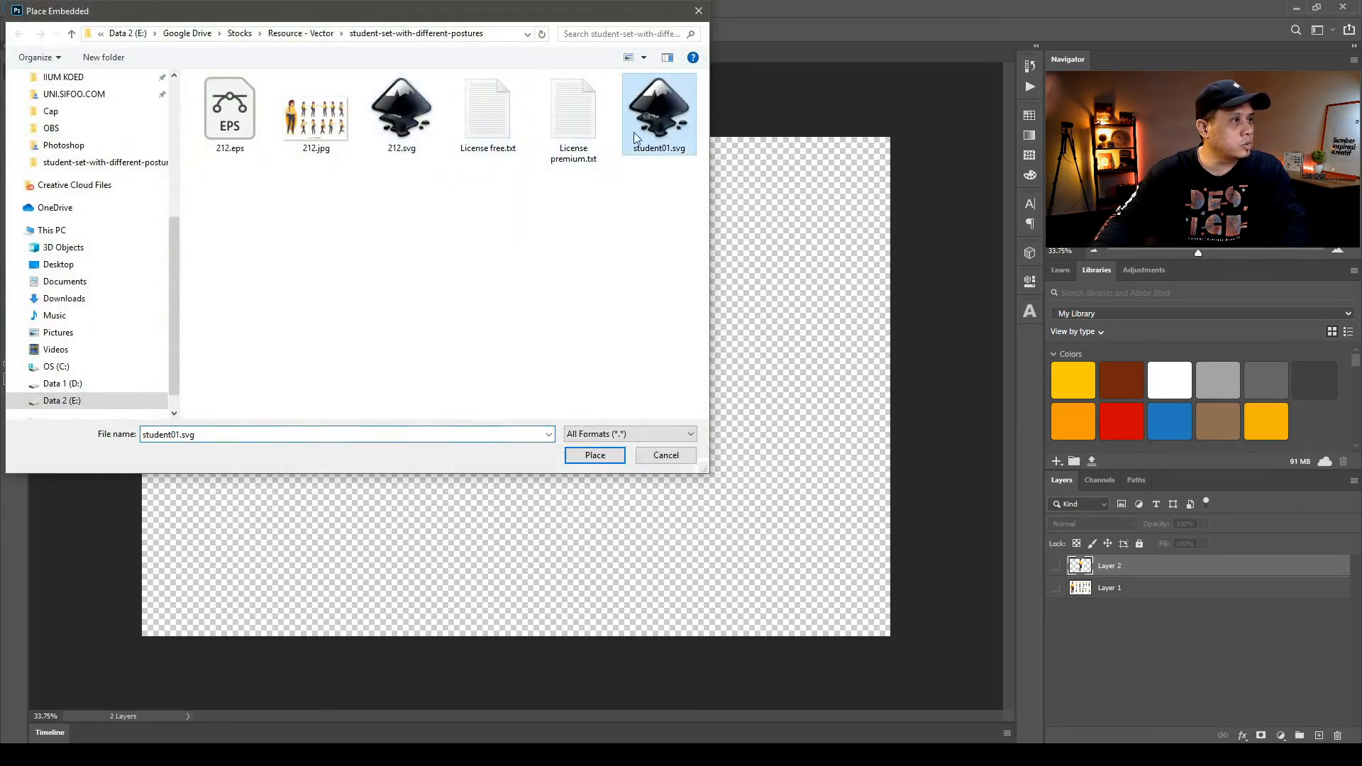
left_click(607, 457)
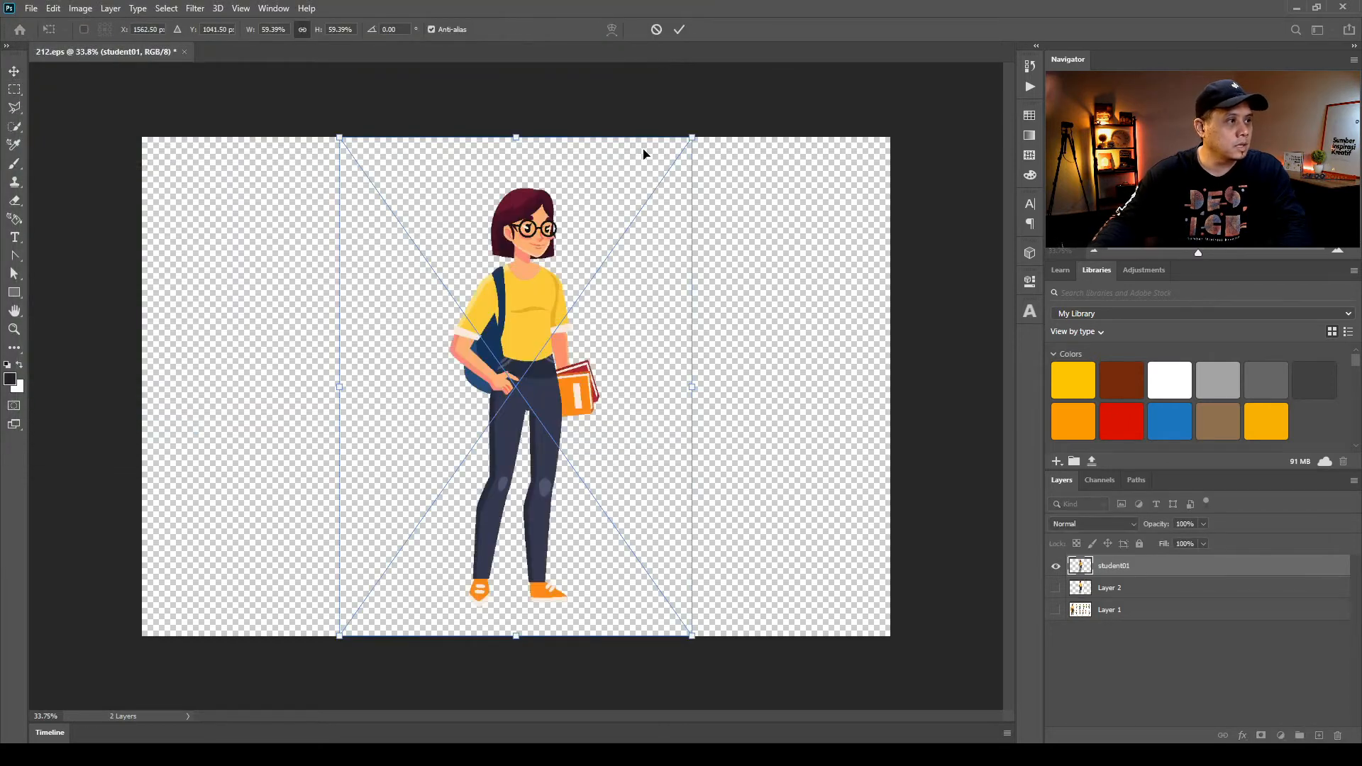
Scale the placed student01 character down to about 53.5% and move it toward the left side of the canvas
left_click_drag(696, 140, 674, 206)
key("Return")
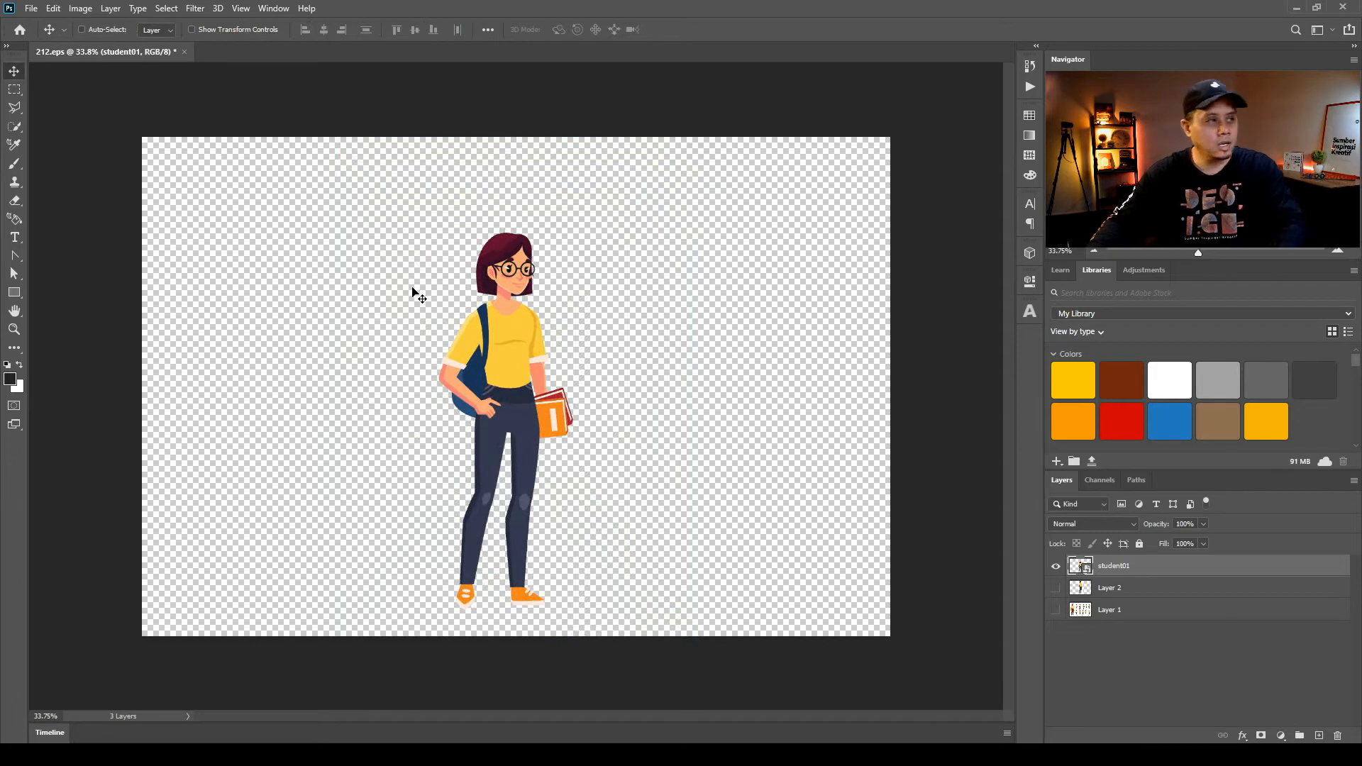
left_click_drag(517, 306, 439, 290)
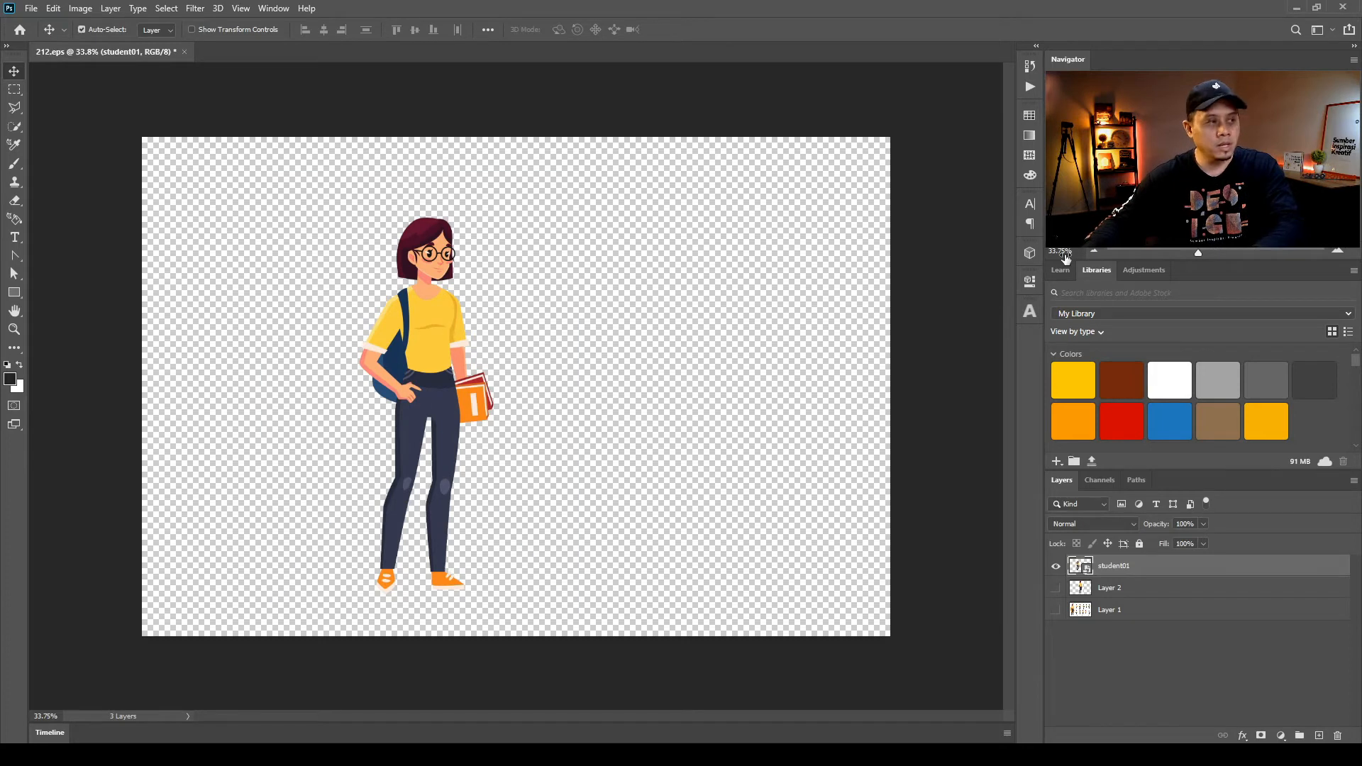
Enlarge the student01 character to about 127.6% and reposition it so the head and upper body fill the canvas's left half
key("ctrl+t")
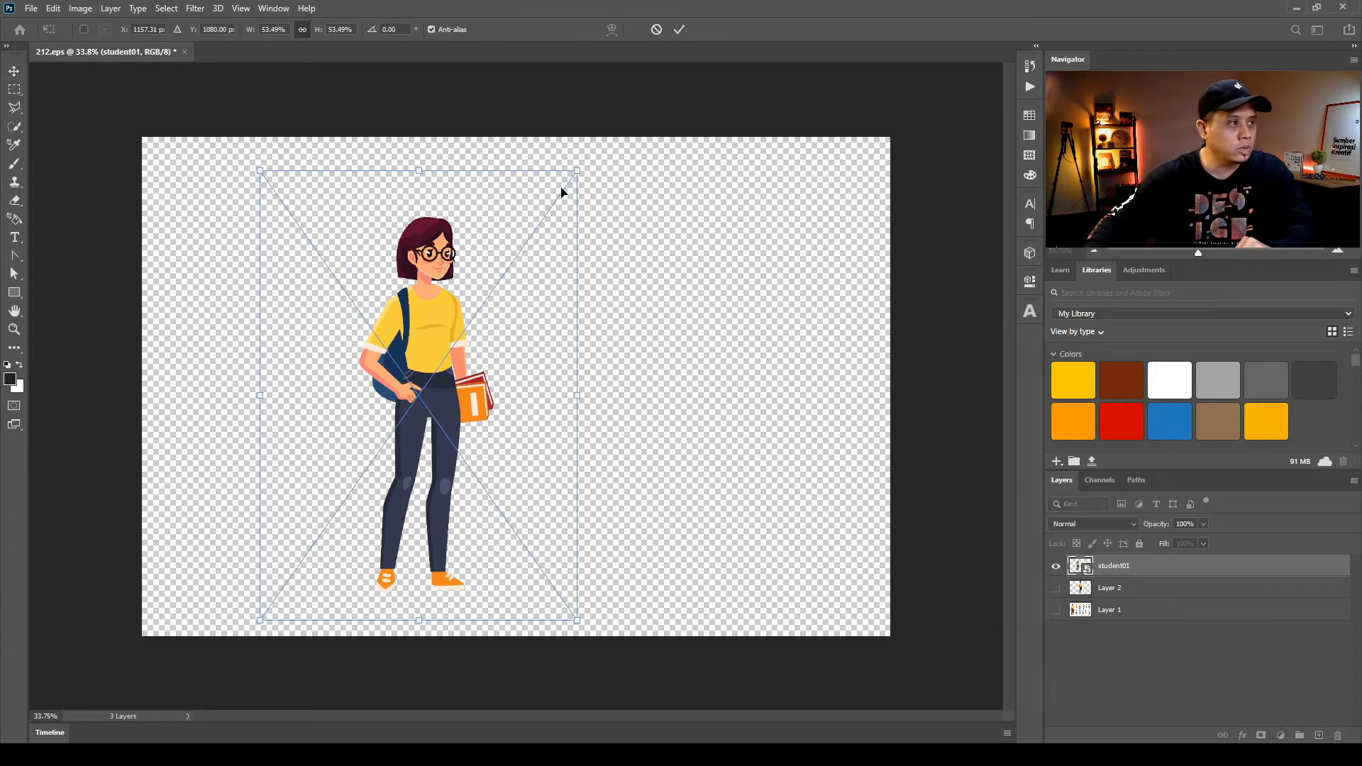
left_click_drag(573, 172, 912, 91)
left_click_drag(461, 332, 369, 570)
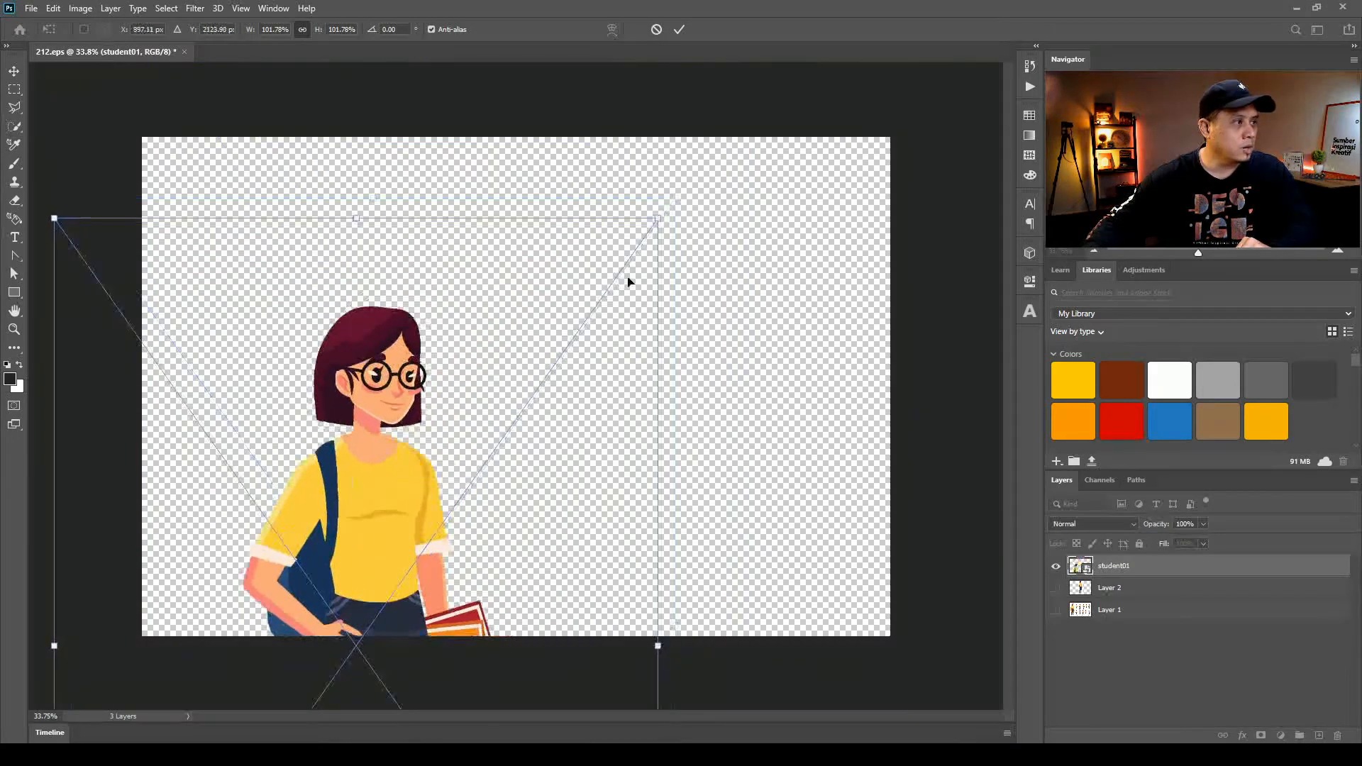
left_click_drag(663, 219, 816, 145)
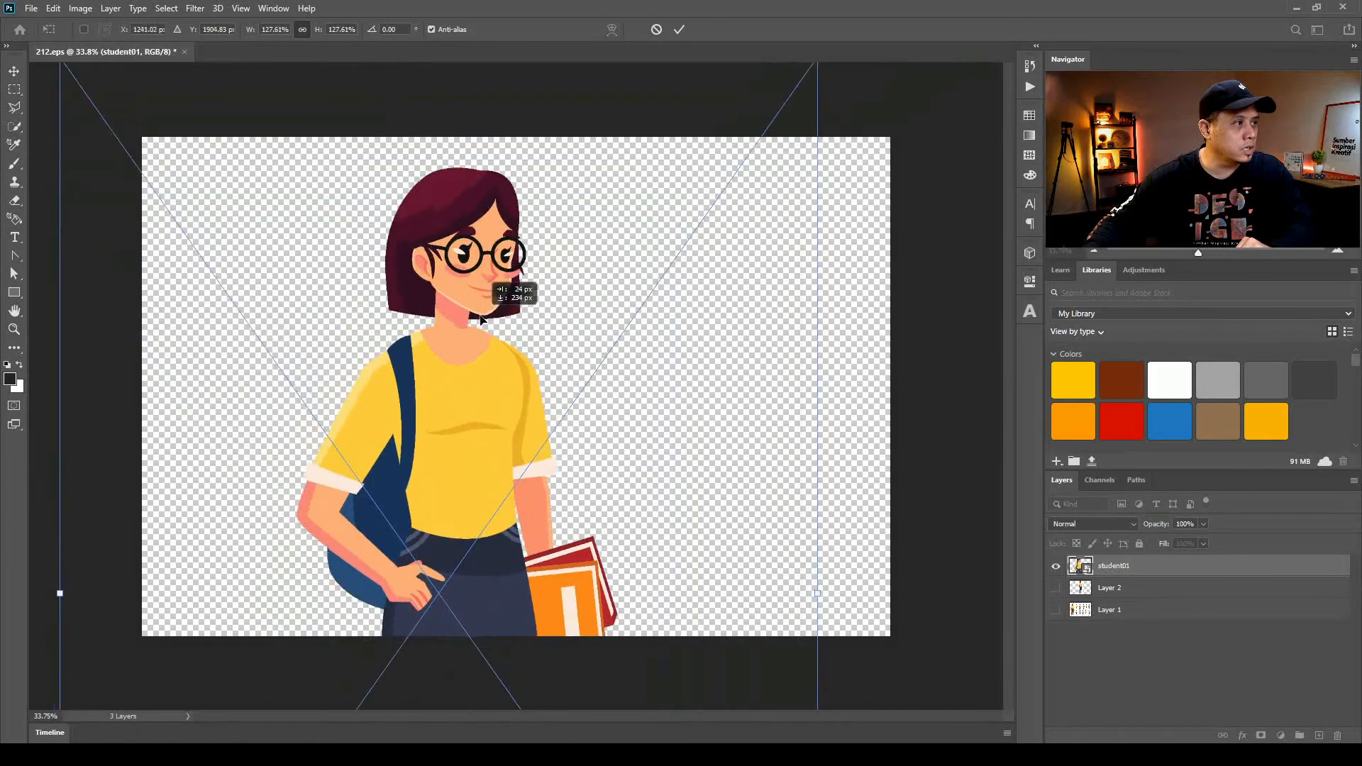
key("Return")
left_click_drag(491, 346, 417, 345)
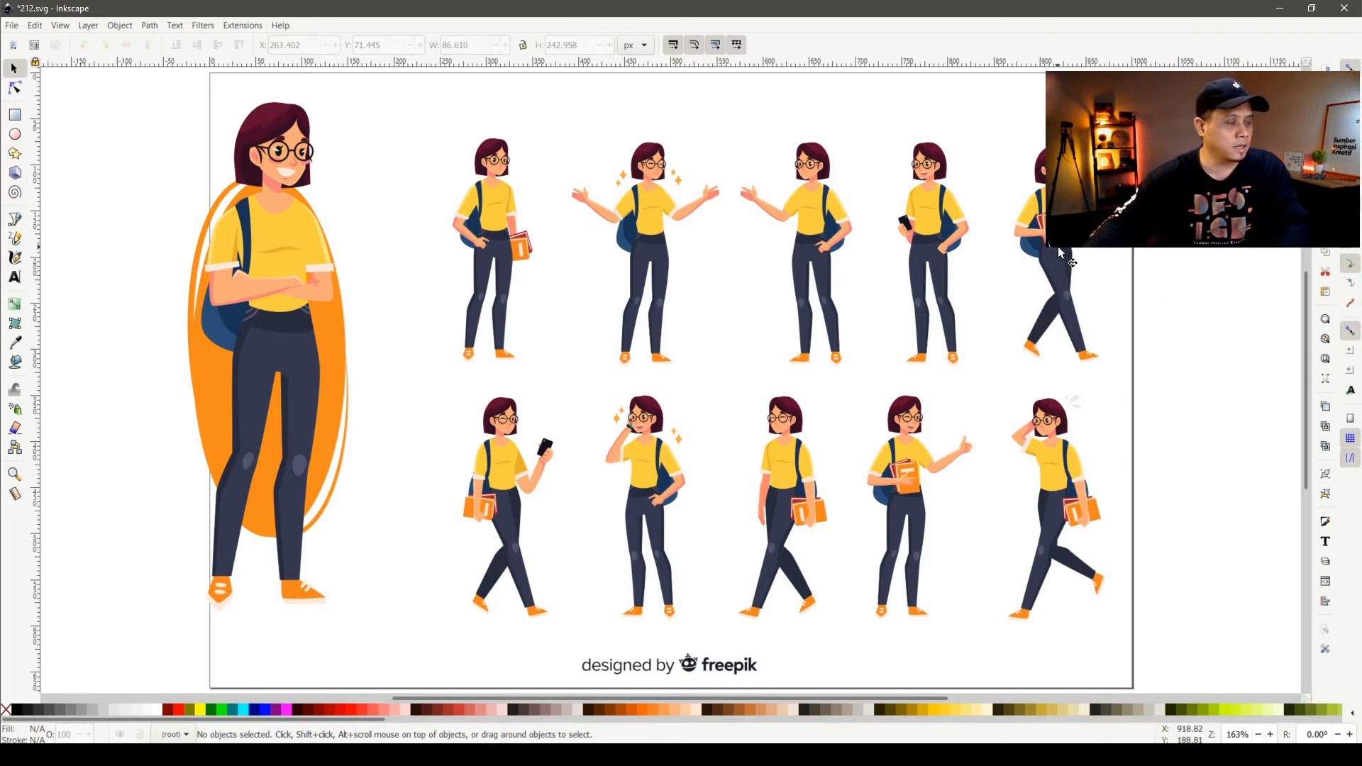
Switch to Inkscape, create a new document and draw a red circle with a radius of about 42.9 mm on the page's upper half
key("ctrl")
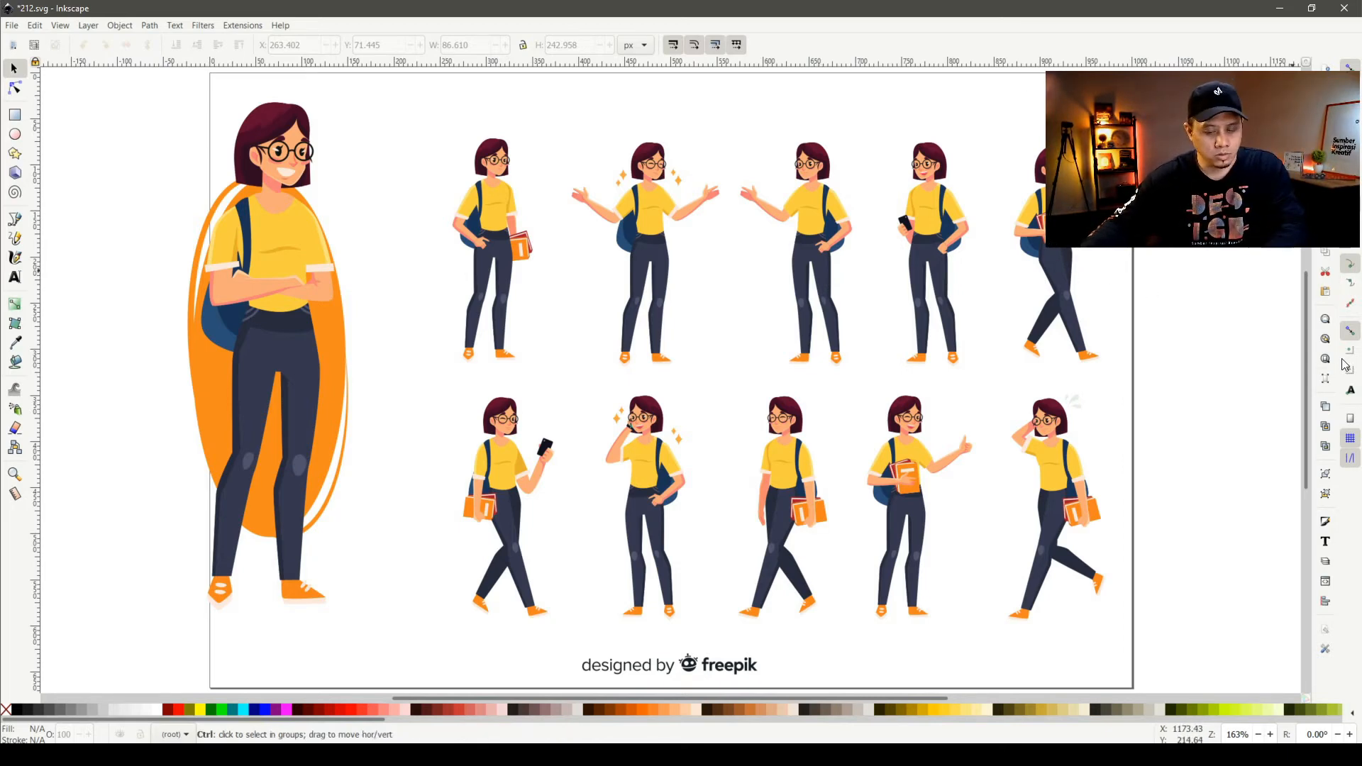
key("ctrl+n")
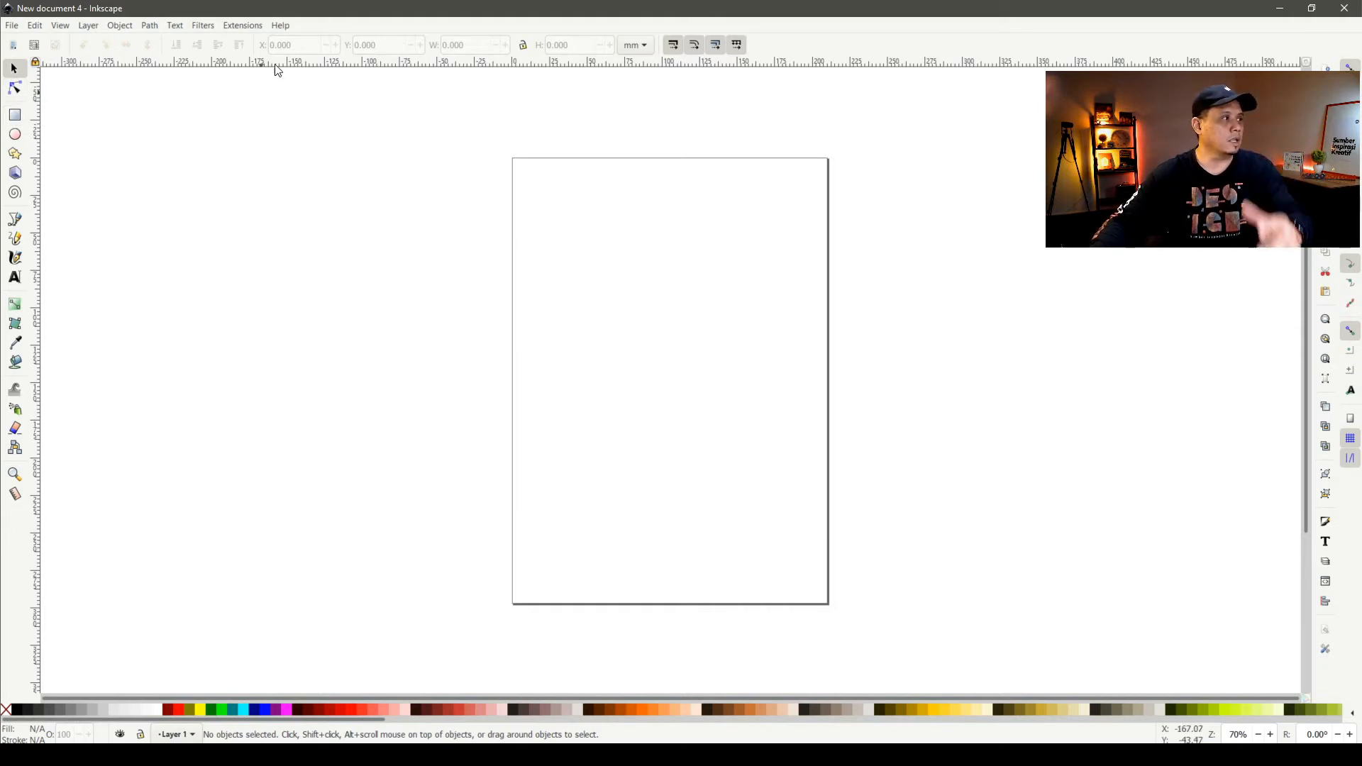
left_click(14, 137)
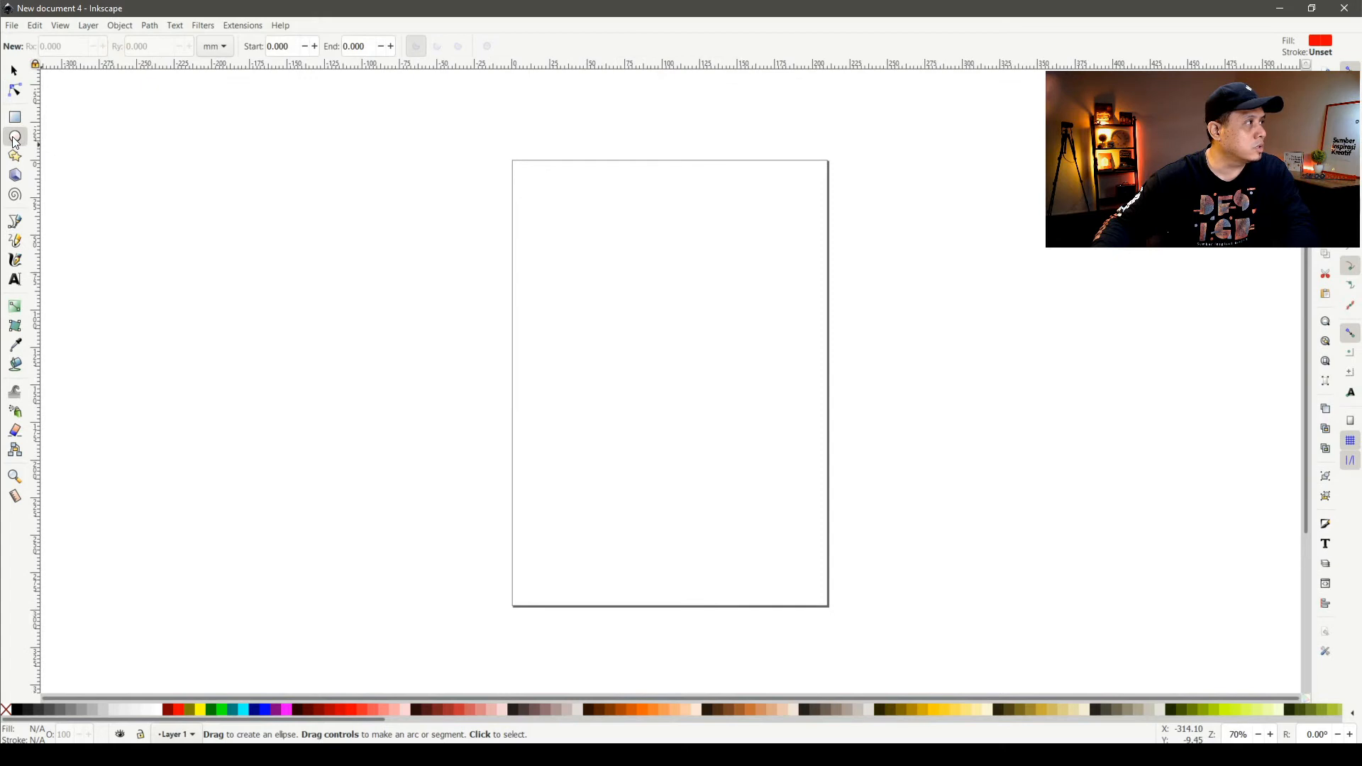
left_click_drag(642, 254, 746, 346)
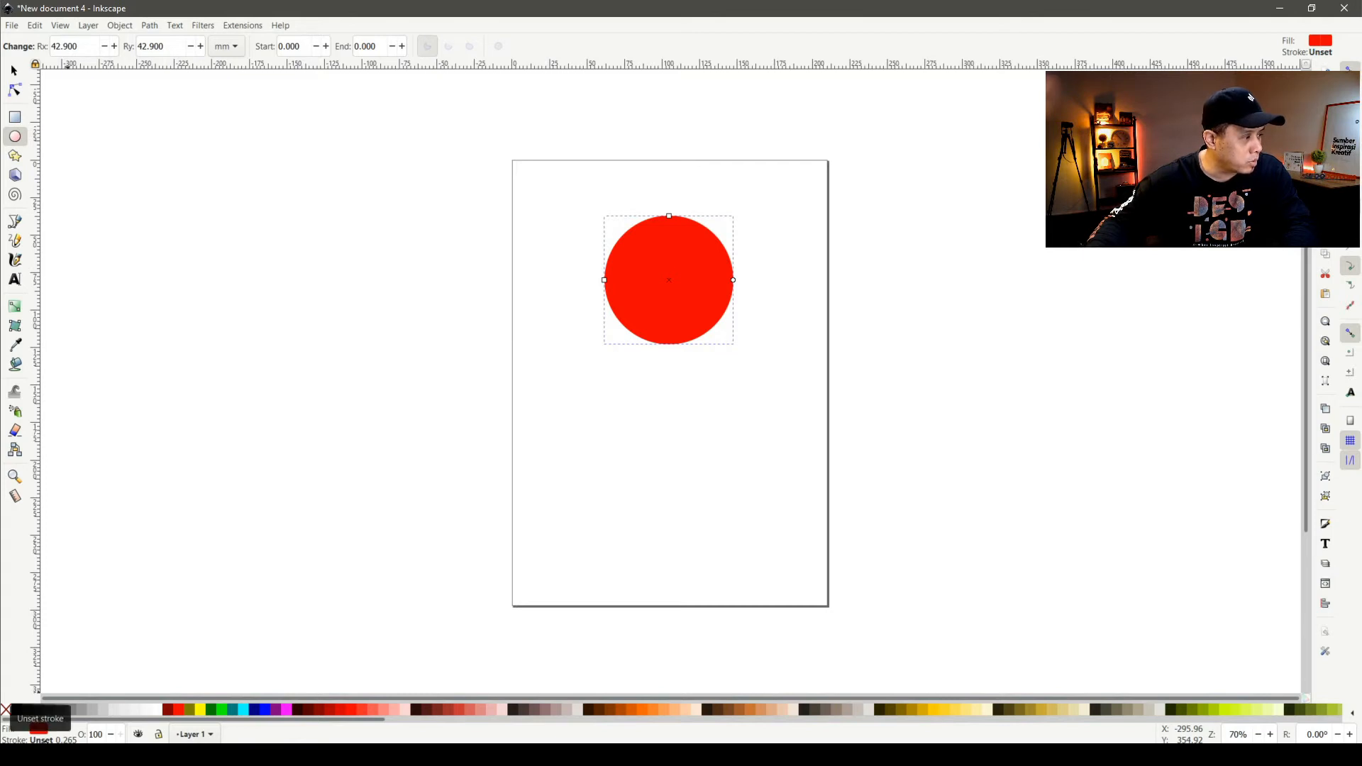
Open the circle's Fill and Stroke settings, try a magenta fill on it and undo that fill
left_click(39, 740)
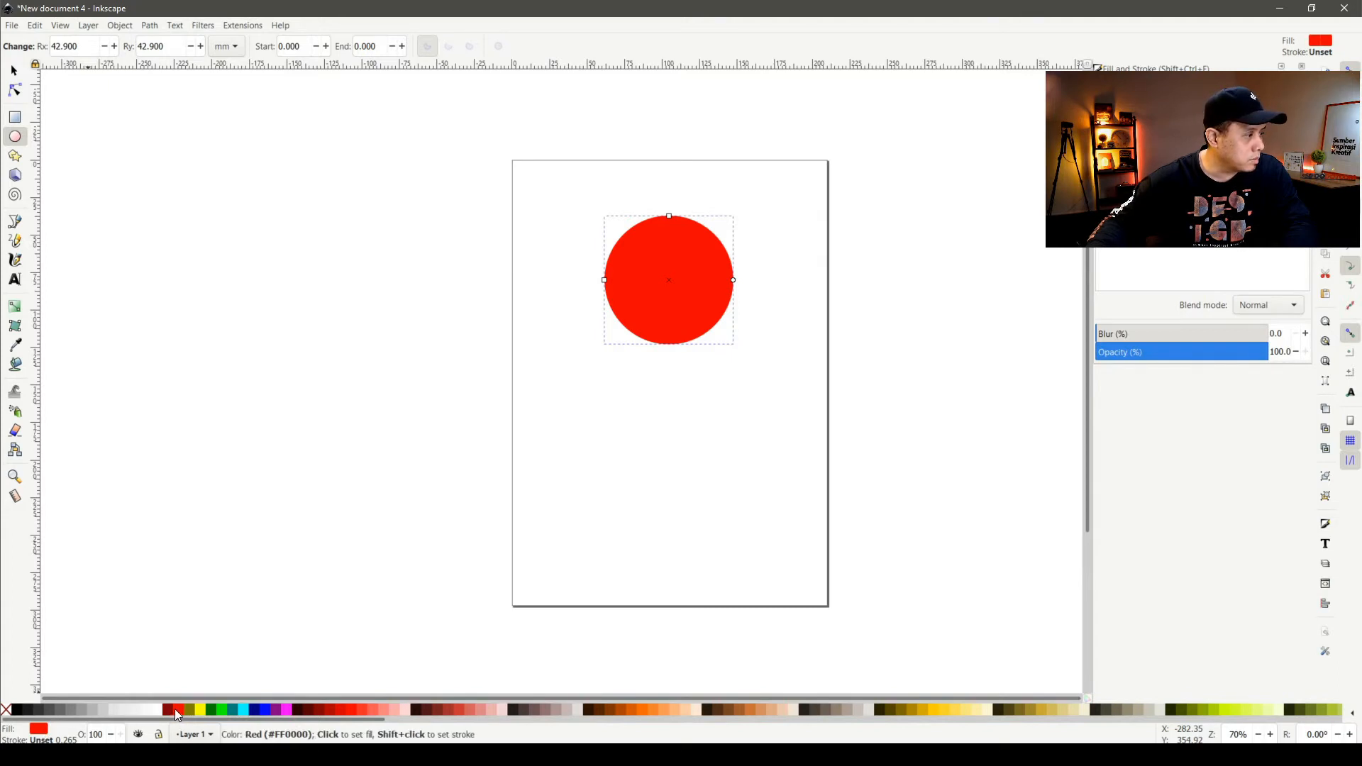
left_click(288, 710)
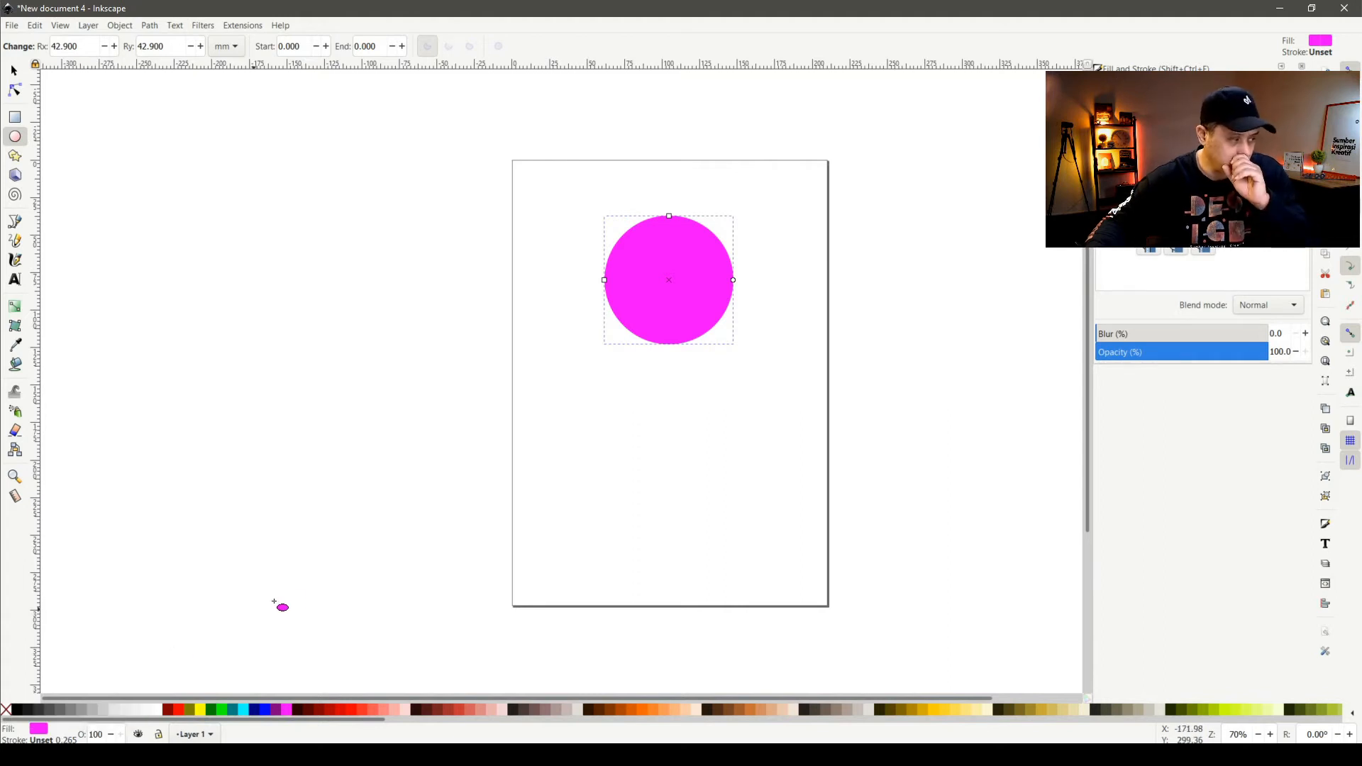
key("ctrl+z")
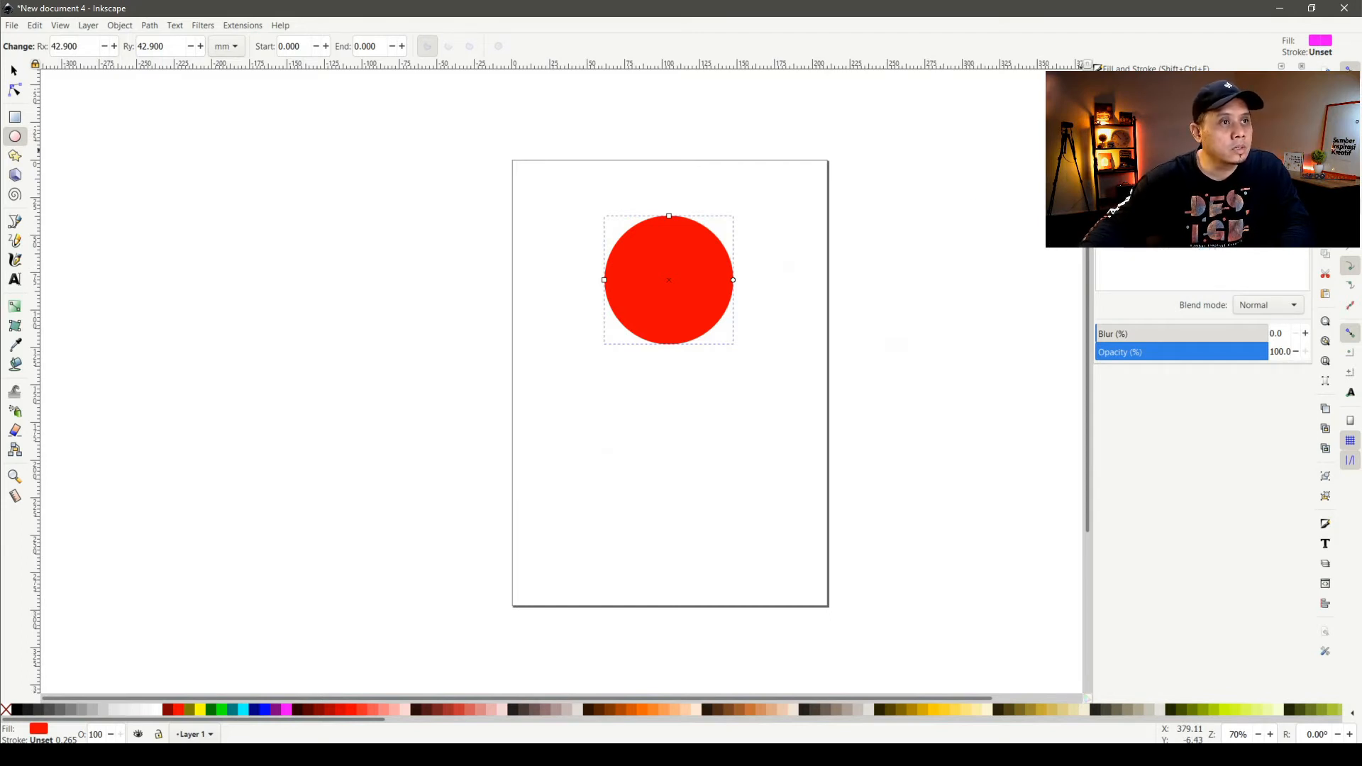
Give the red circle a flat black stroke (RGBA 000000ff) about 3.77 mm wide
left_click(1122, 109)
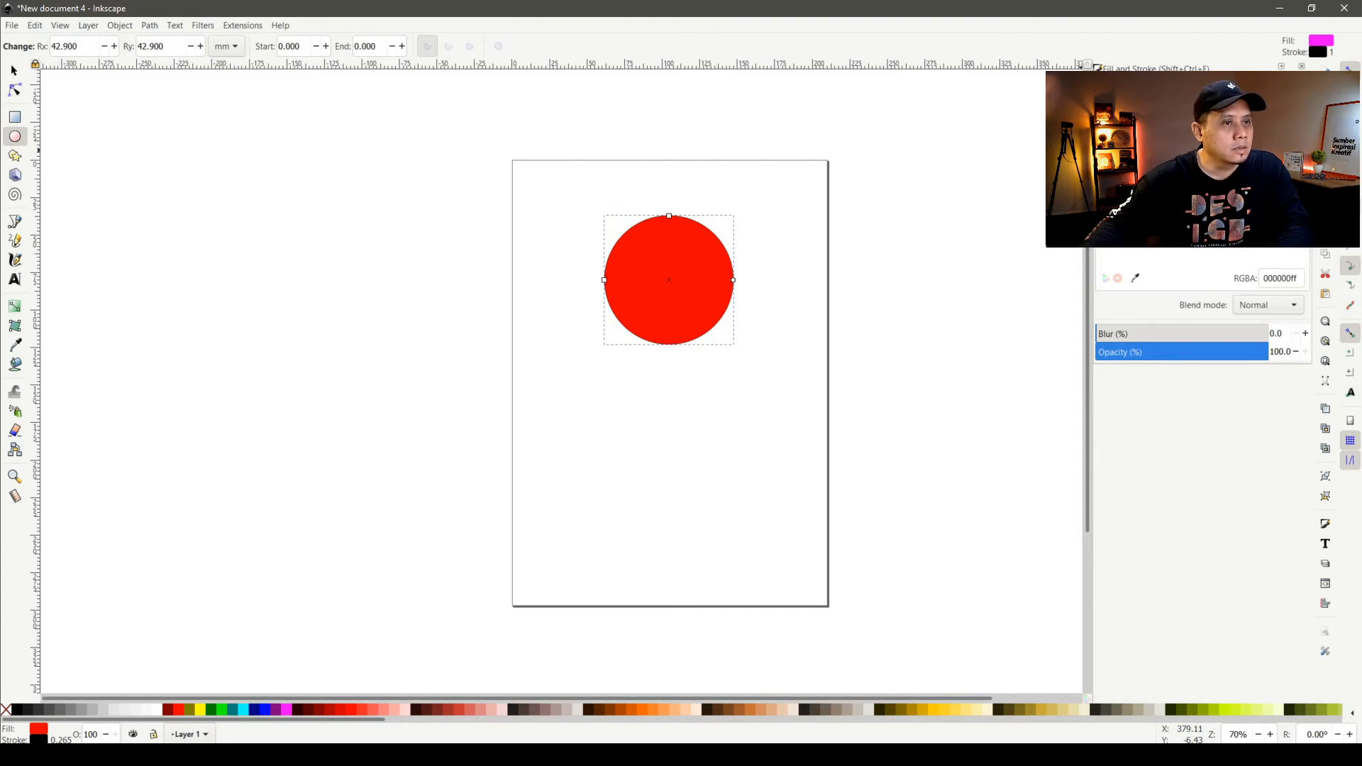
left_click(1241, 87)
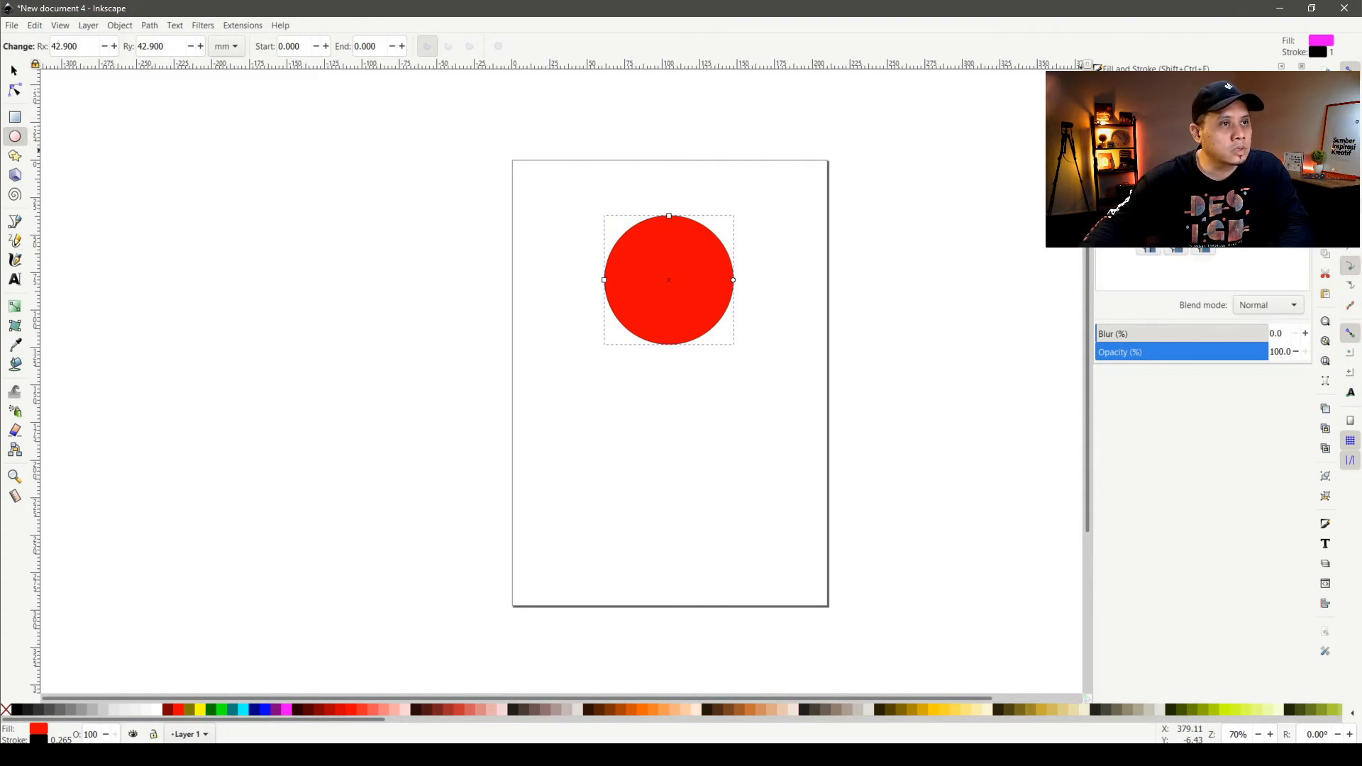
double_click(1199, 110)
triple_click(1199, 110)
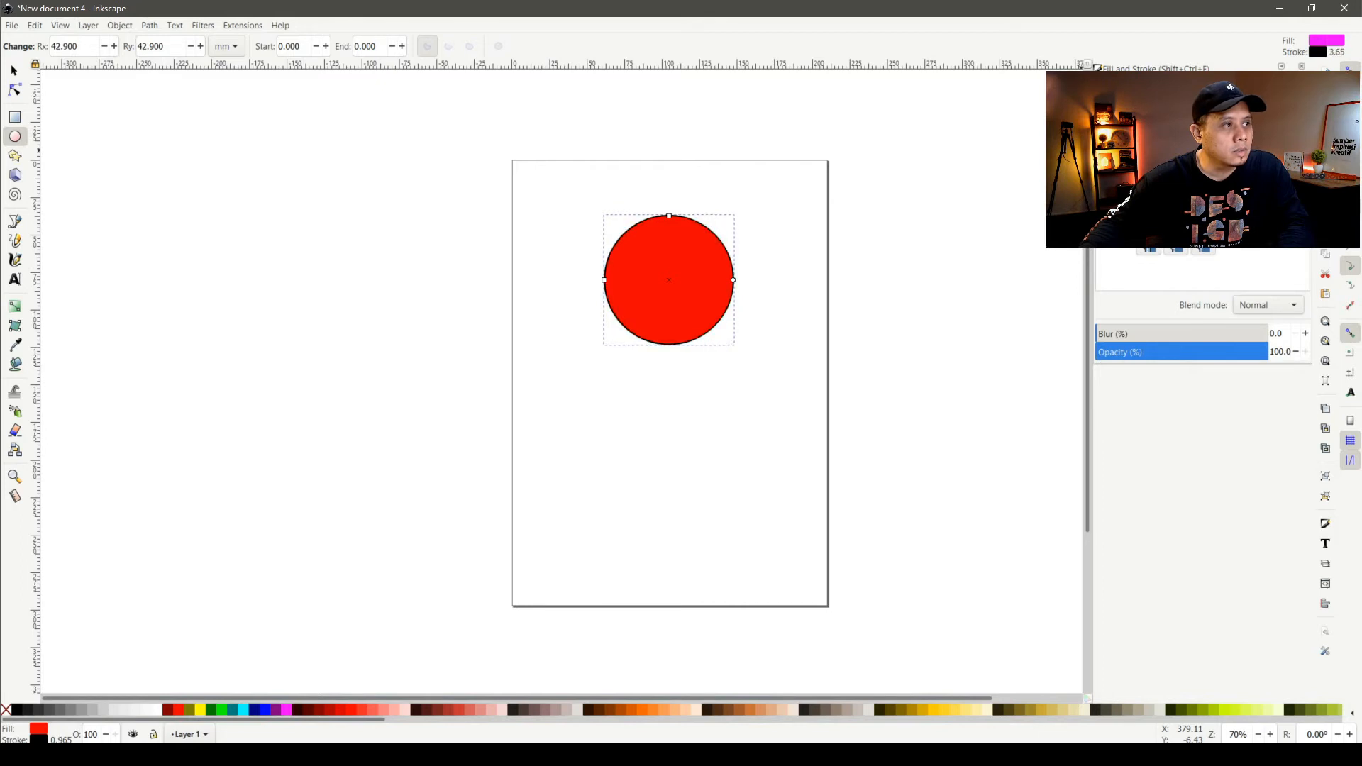
triple_click(1189, 110)
scroll(1178, 110, "up", 10)
scroll(1177, 110, "up", 11)
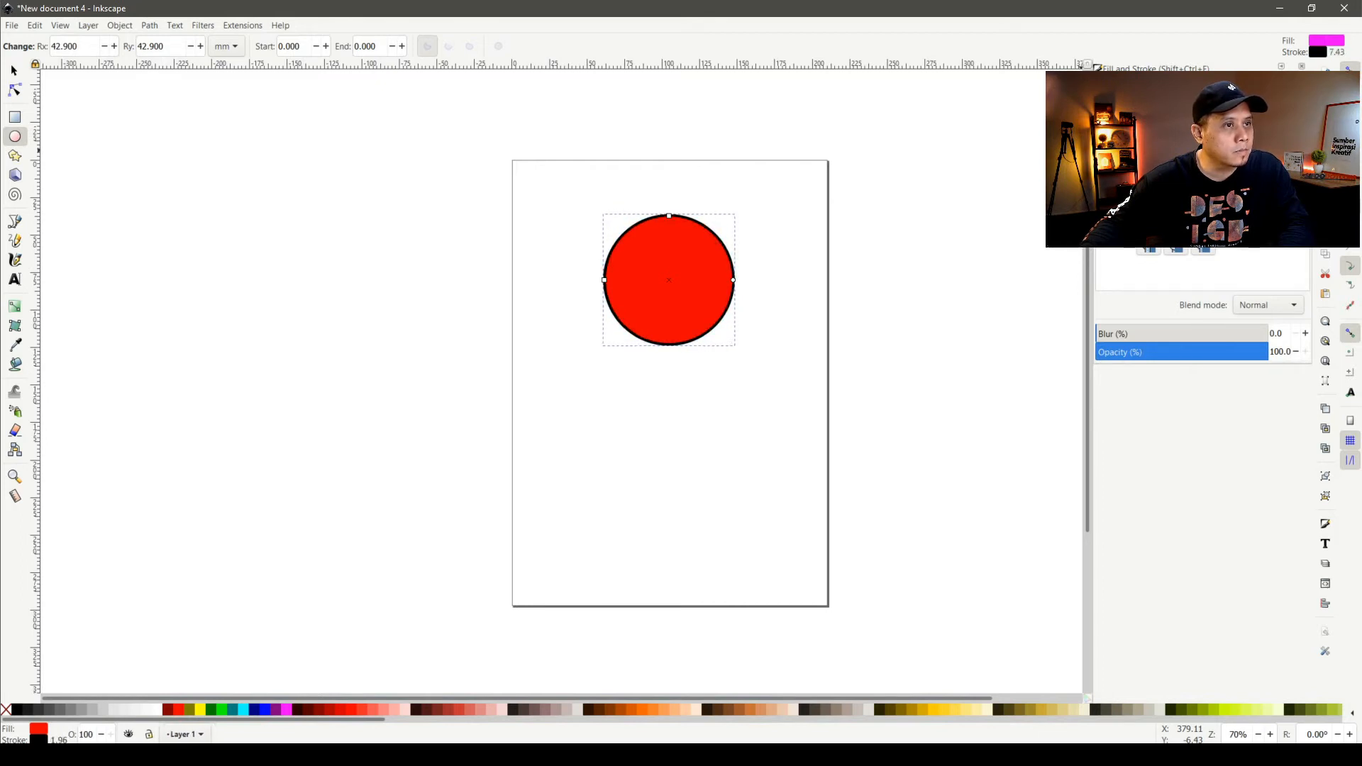
scroll(1178, 110, "up", 10)
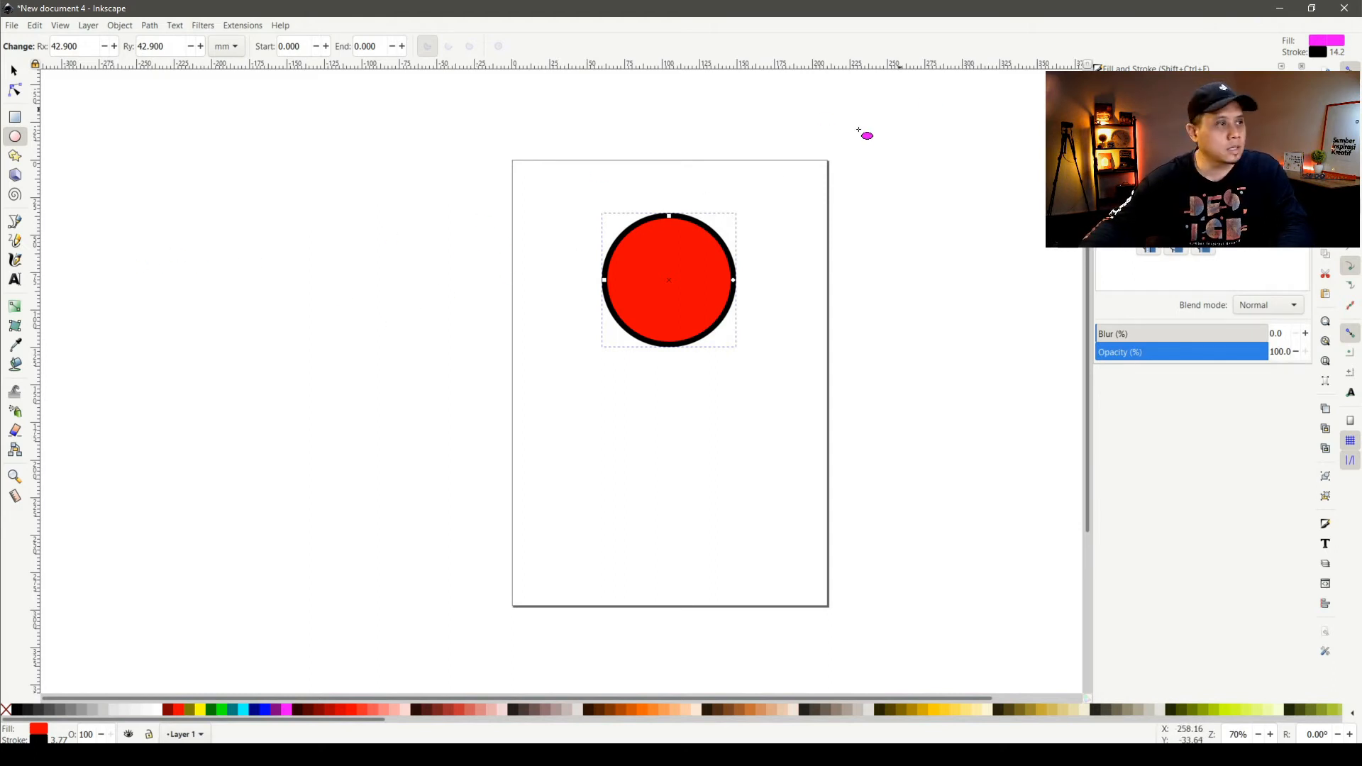
Draw a magenta rectangle of about 69.5 × 128.1 mm and move it beneath the circle, overlapping its lower edge, at about X 68.8, Y 113.4 mm
left_click(15, 117)
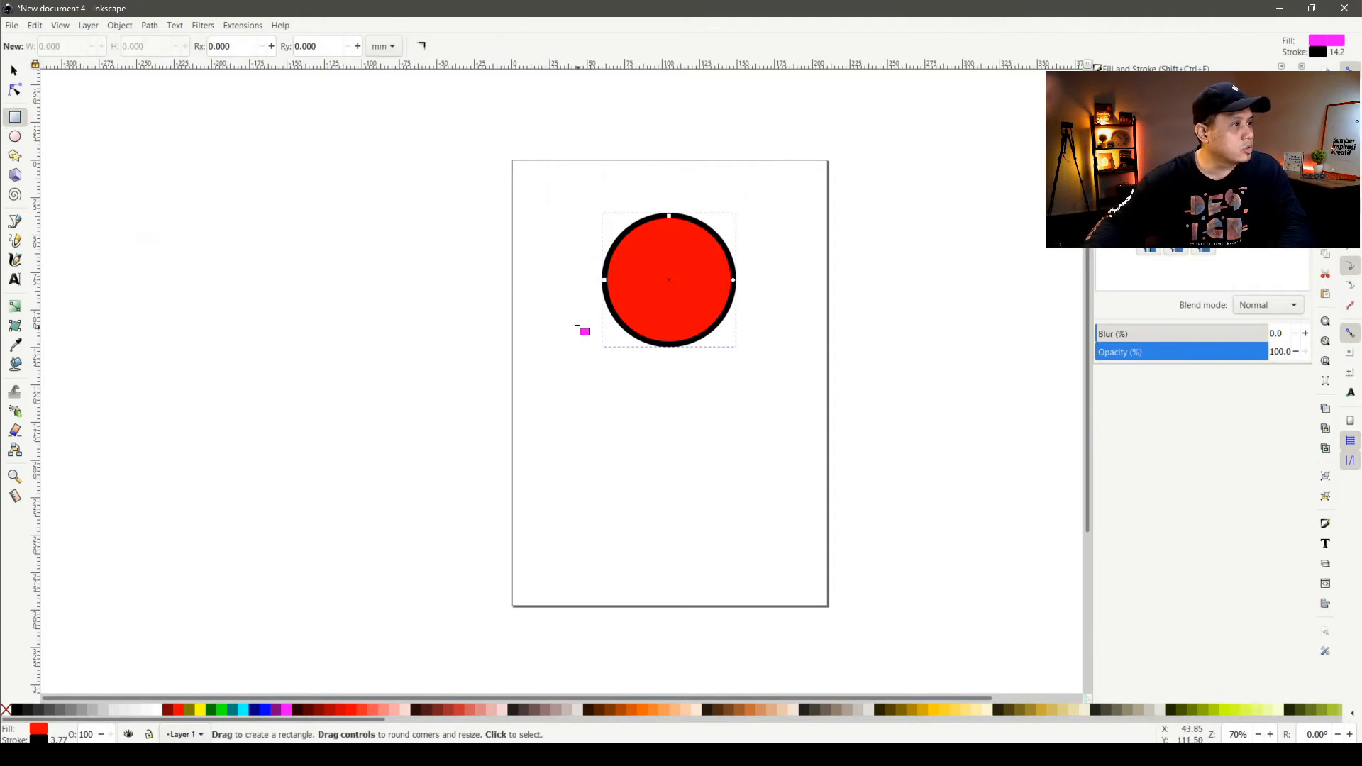
left_click_drag(570, 308, 674, 498)
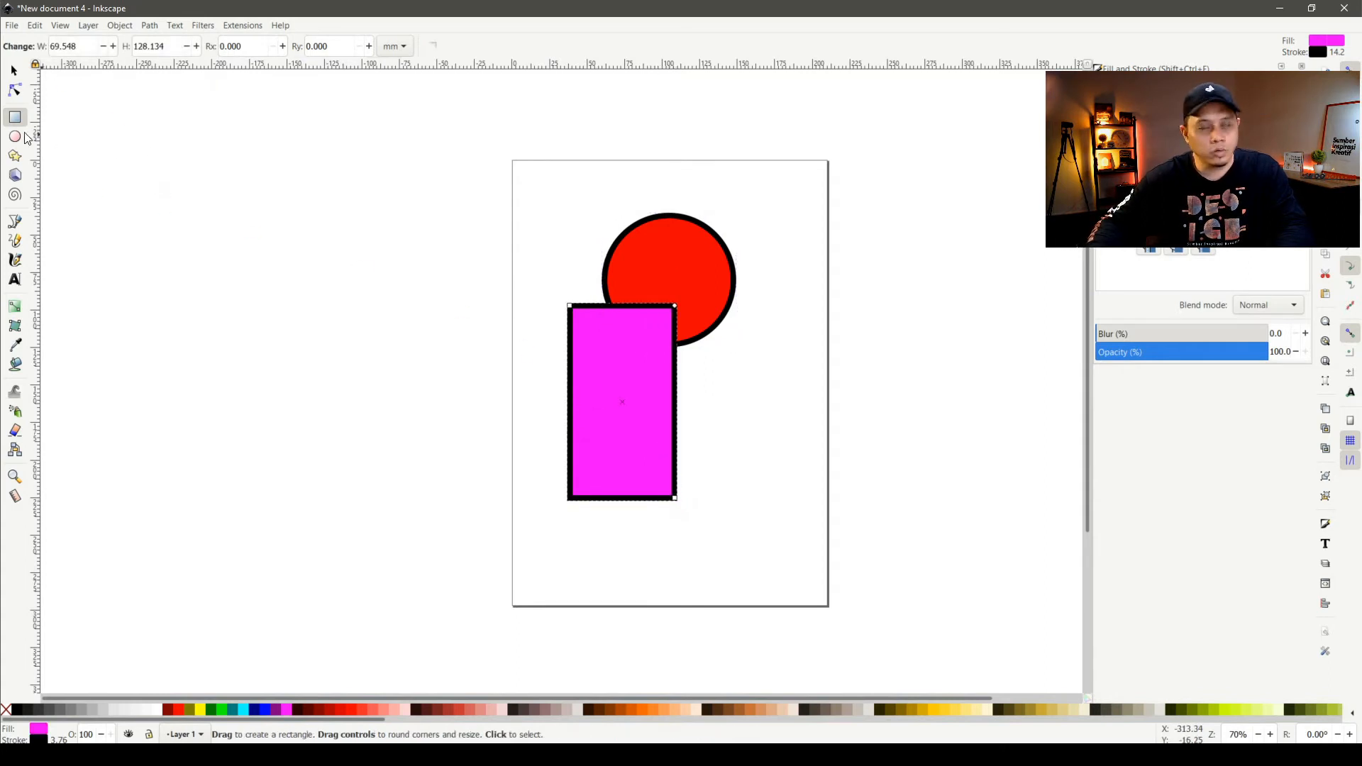
left_click(14, 71)
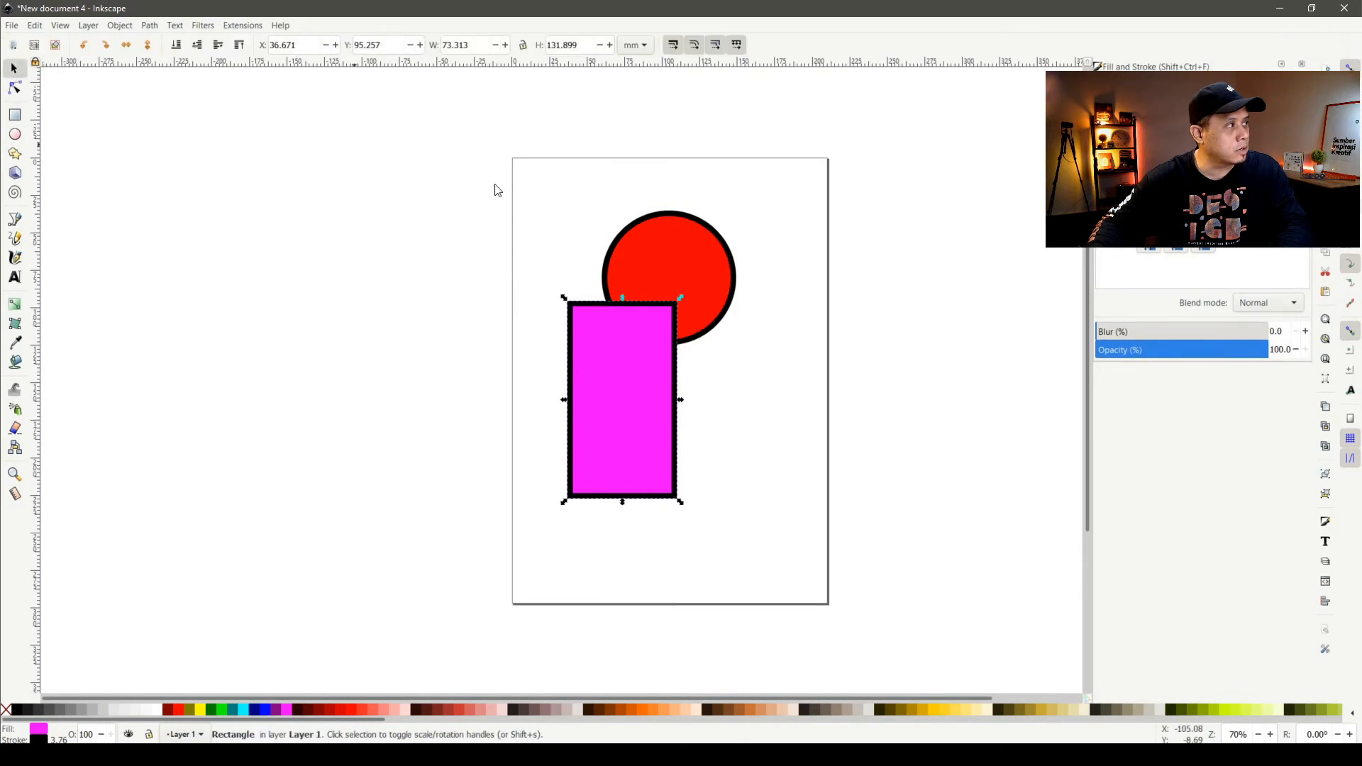
left_click_drag(662, 363, 690, 396)
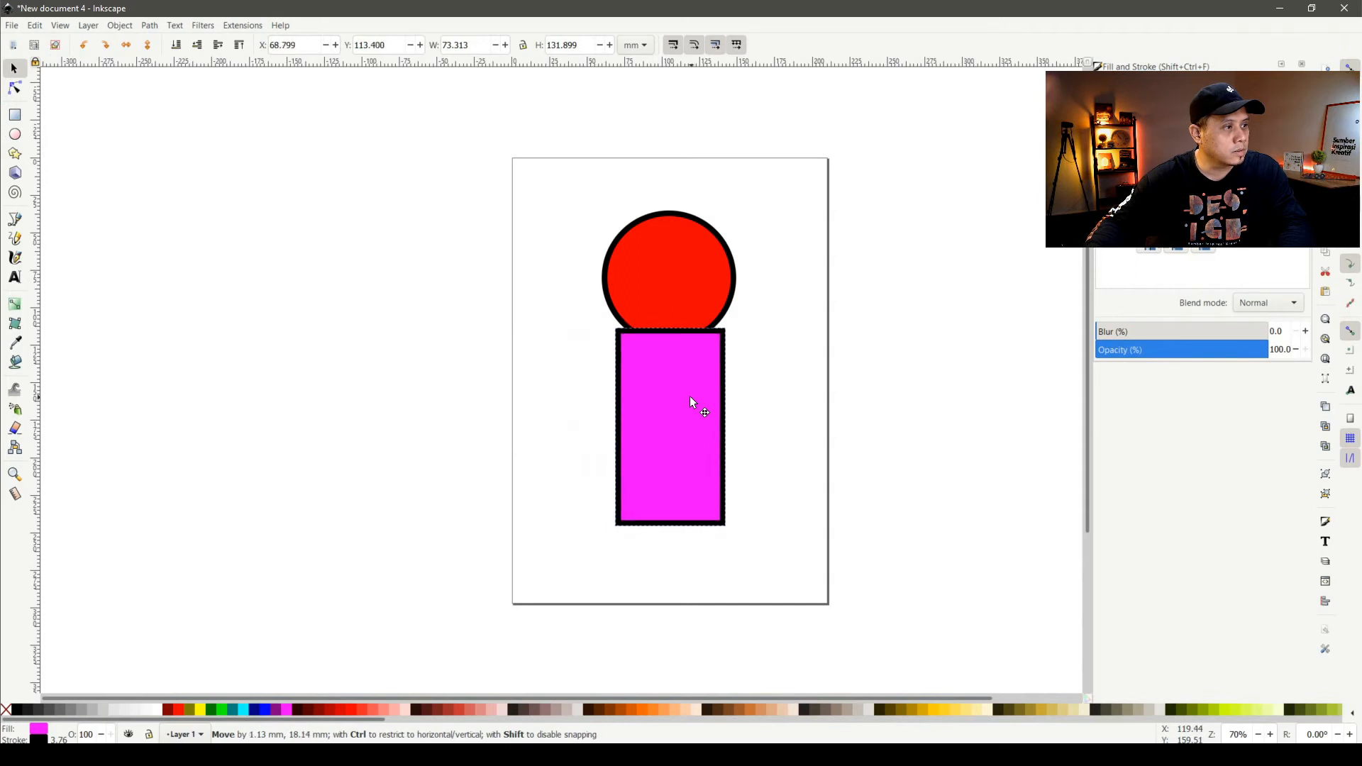
Raise the red circle to the top so it overlaps the magenta rectangle
left_click(669, 284)
left_click(119, 25)
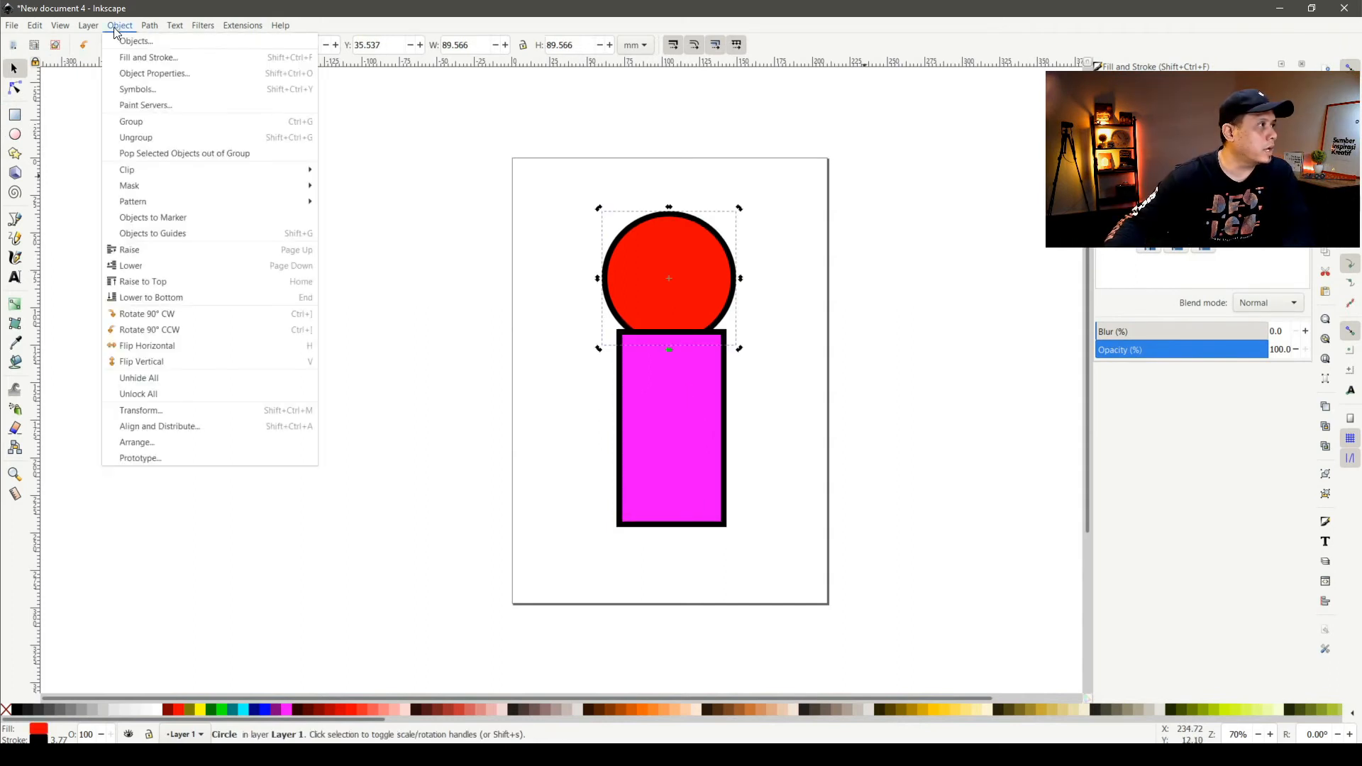
left_click(181, 284)
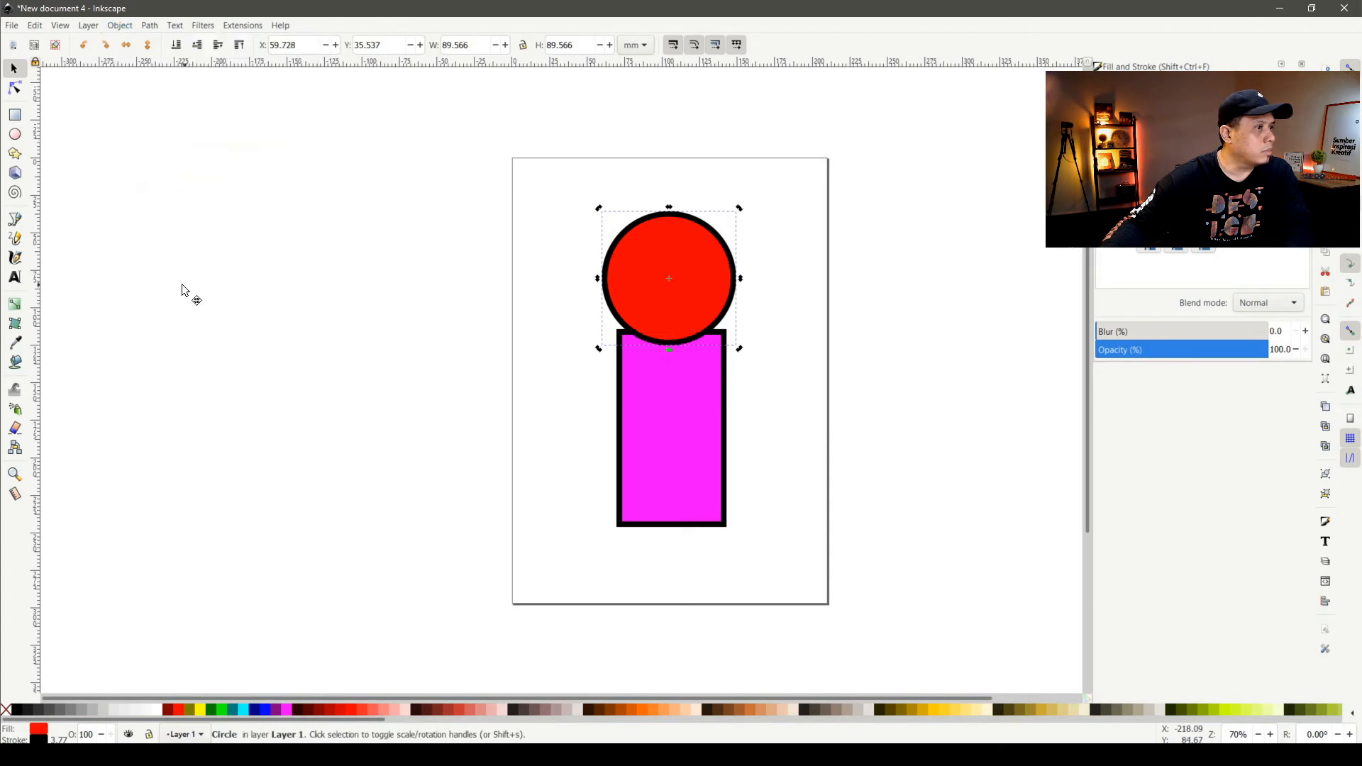
Lower the red circle beneath the magenta rectangle and raise it back to the top
left_click(120, 26)
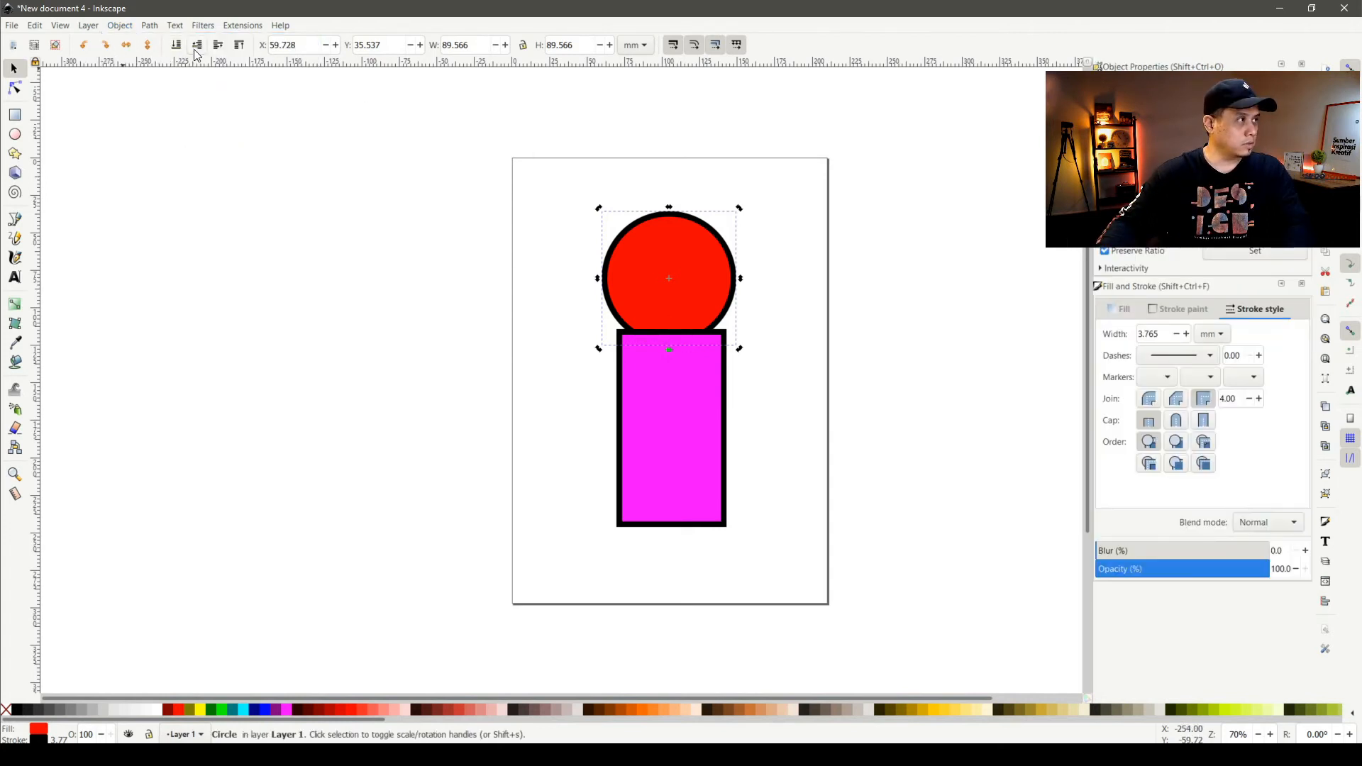
left_click(239, 46)
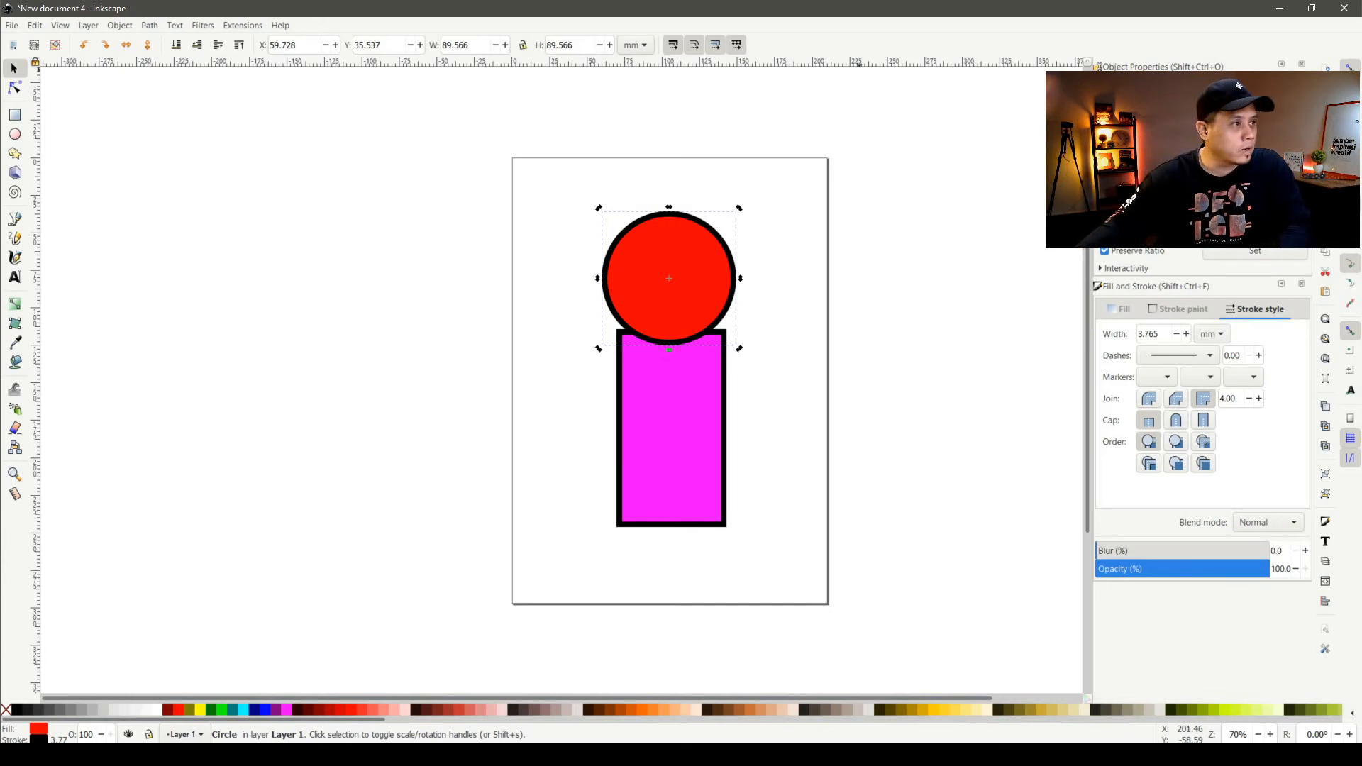
left_click(568, 362)
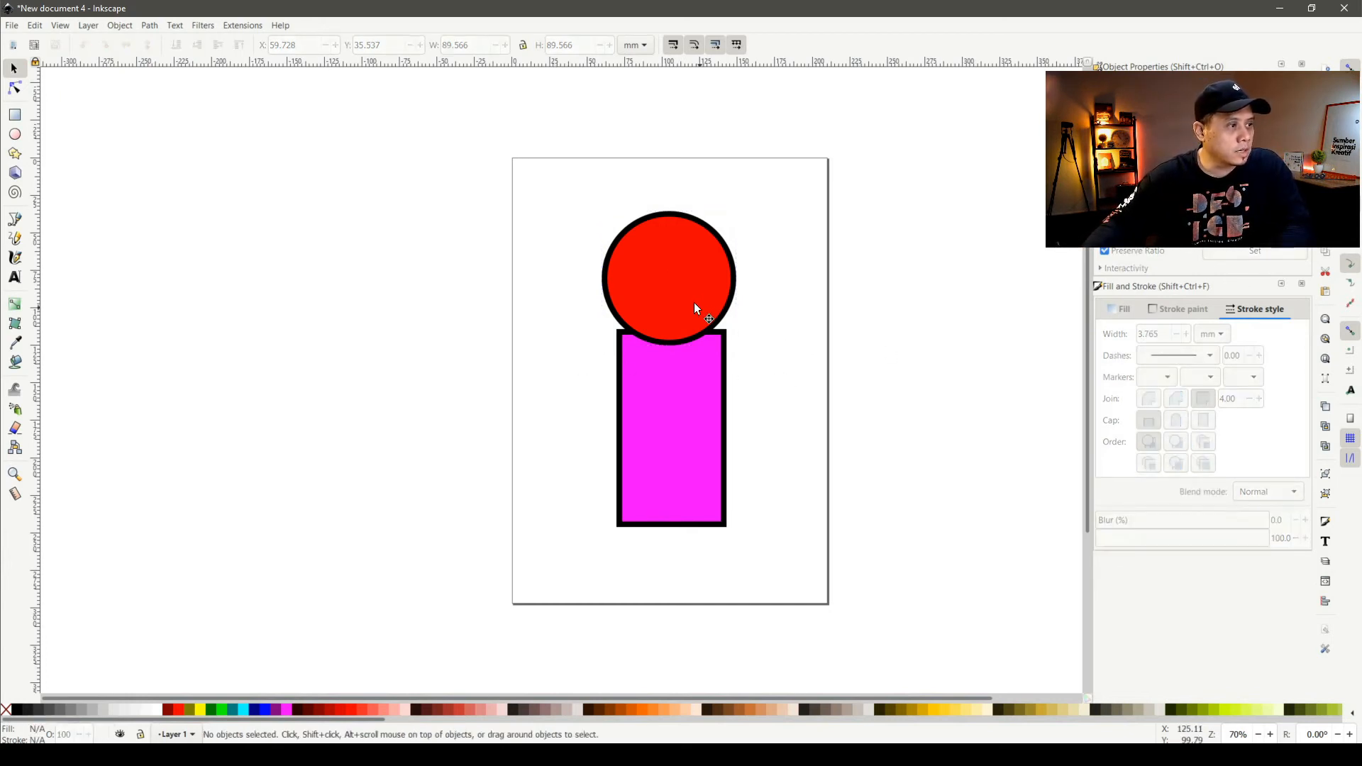
Shift the magenta rectangle slightly left and place two magenta eye ellipses with radii of about 9.4 × 9.3 mm side by side on the red circle
left_click(687, 396)
left_click_drag(687, 395, 675, 396)
key("e")
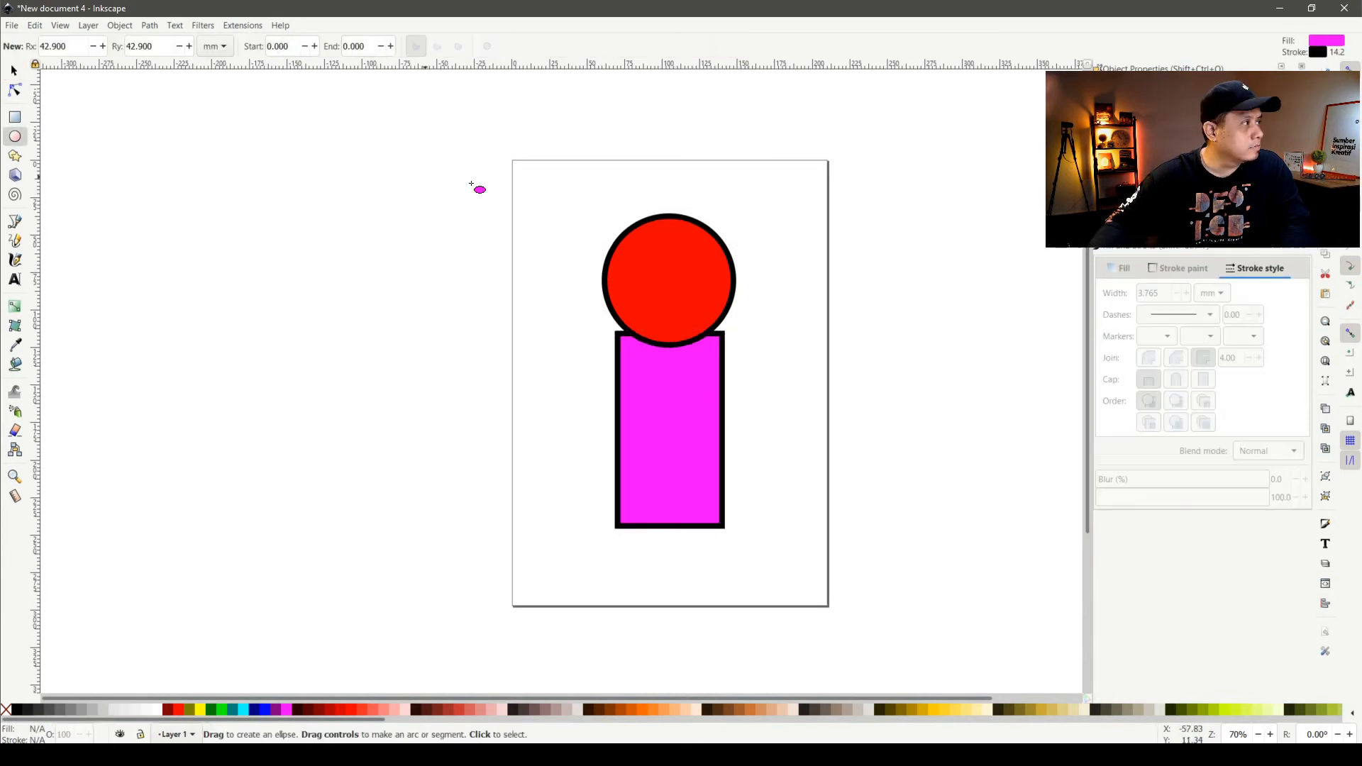
mouse_move(631, 270)
left_mouse_down()
mouse_move(662, 299)
mouse_move(686, 278)
left_mouse_up()
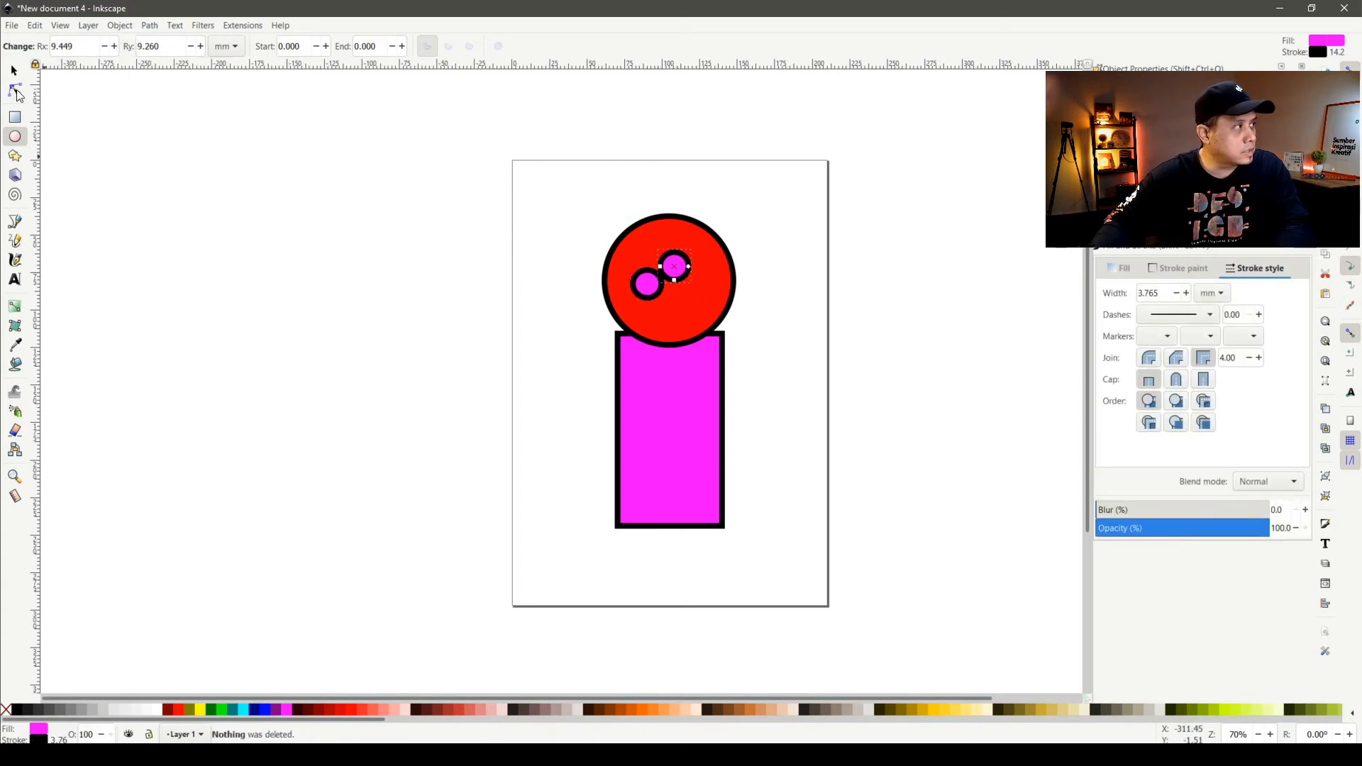
key("s")
left_click_drag(683, 261, 693, 279)
left_click(792, 230)
left_click(830, 200)
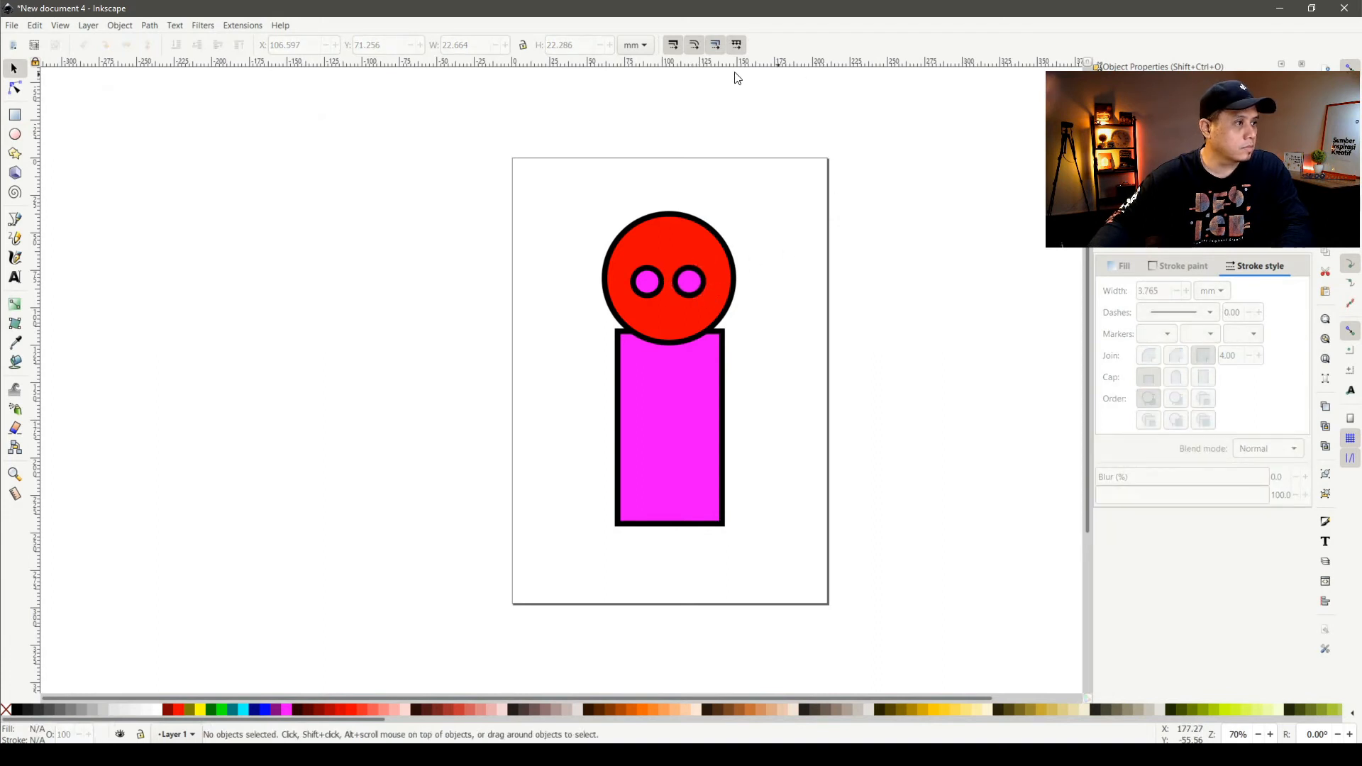
Draw a magenta rectangle of about 100.5 × 32.9 mm beside the page and round its ends fully
left_click(13, 119)
left_click_drag(359, 305, 512, 357)
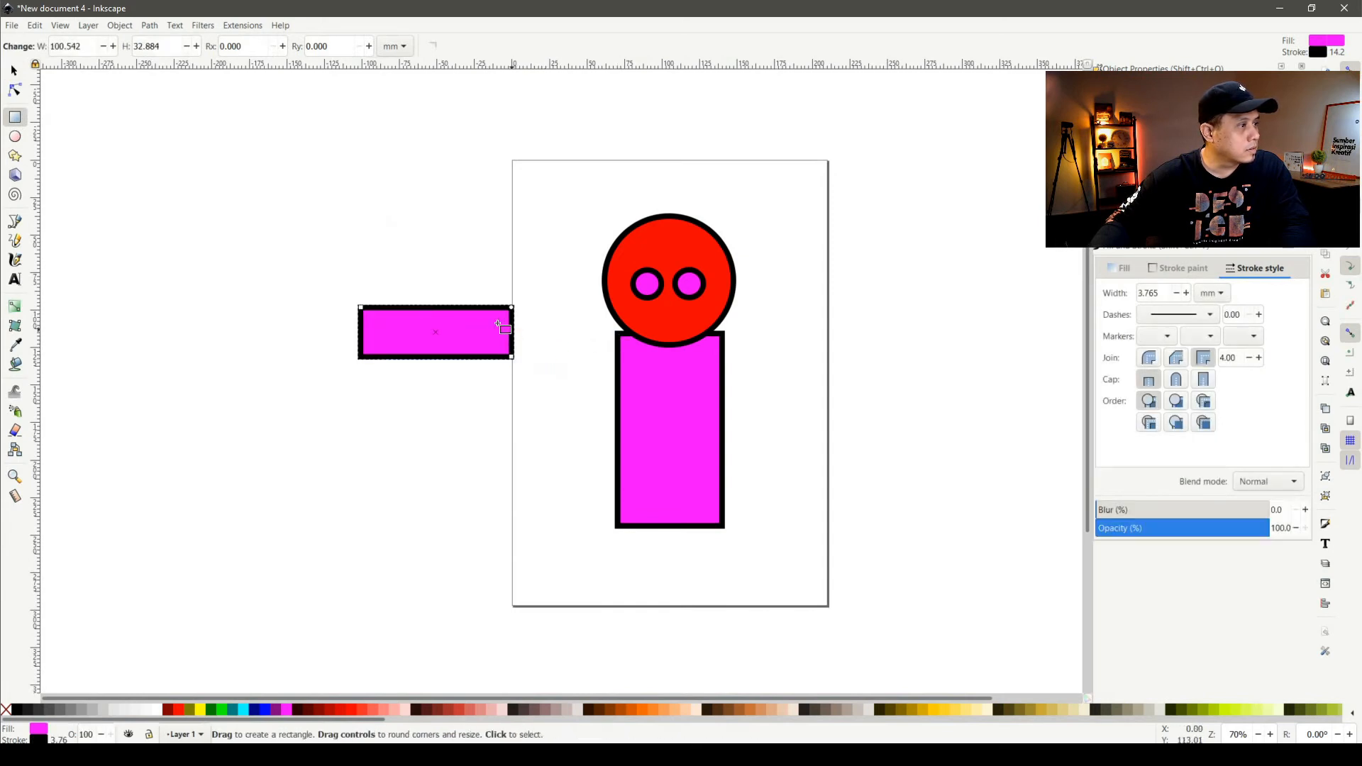
left_click_drag(512, 308, 377, 344)
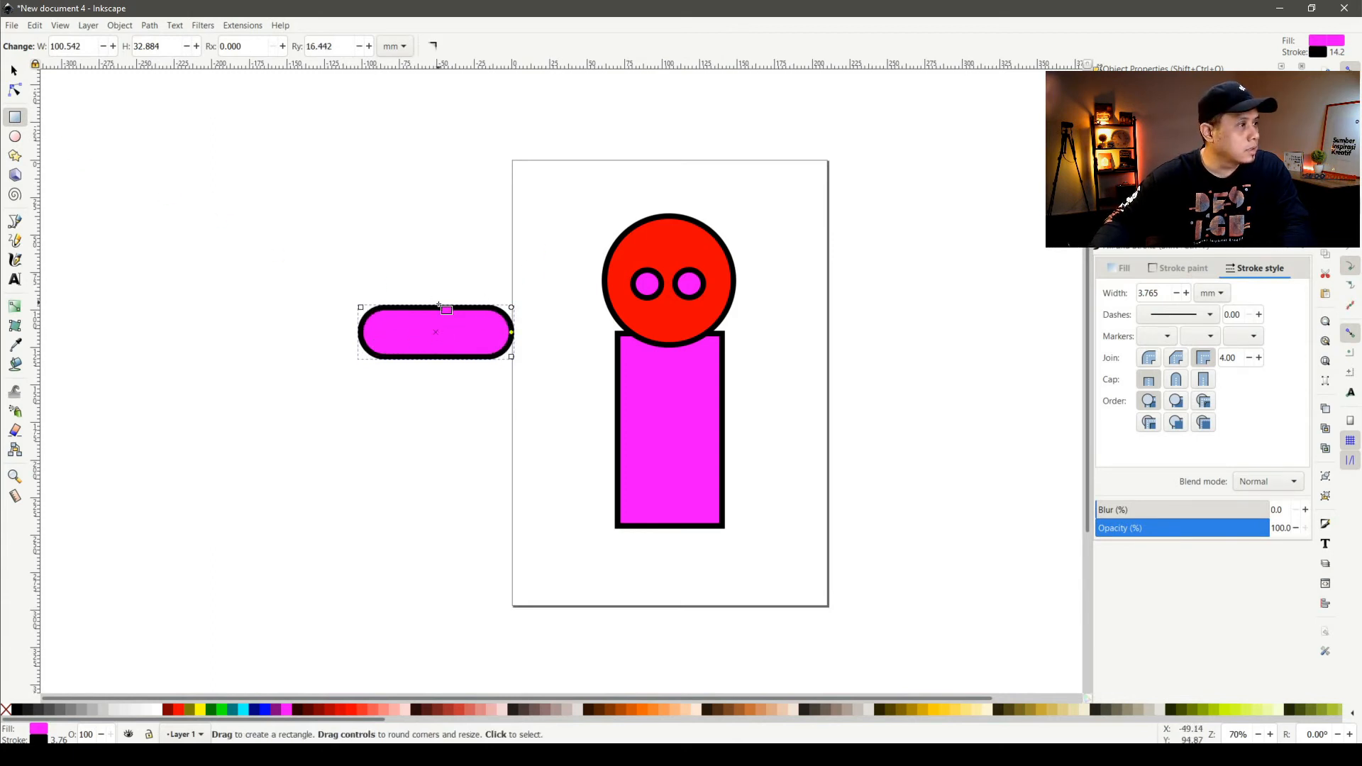
Move the rounded rectangle to the left side of the body as an arm, rotate it 45° clockwise and open the Transform dialog
key("s")
left_click_drag(469, 328, 602, 356)
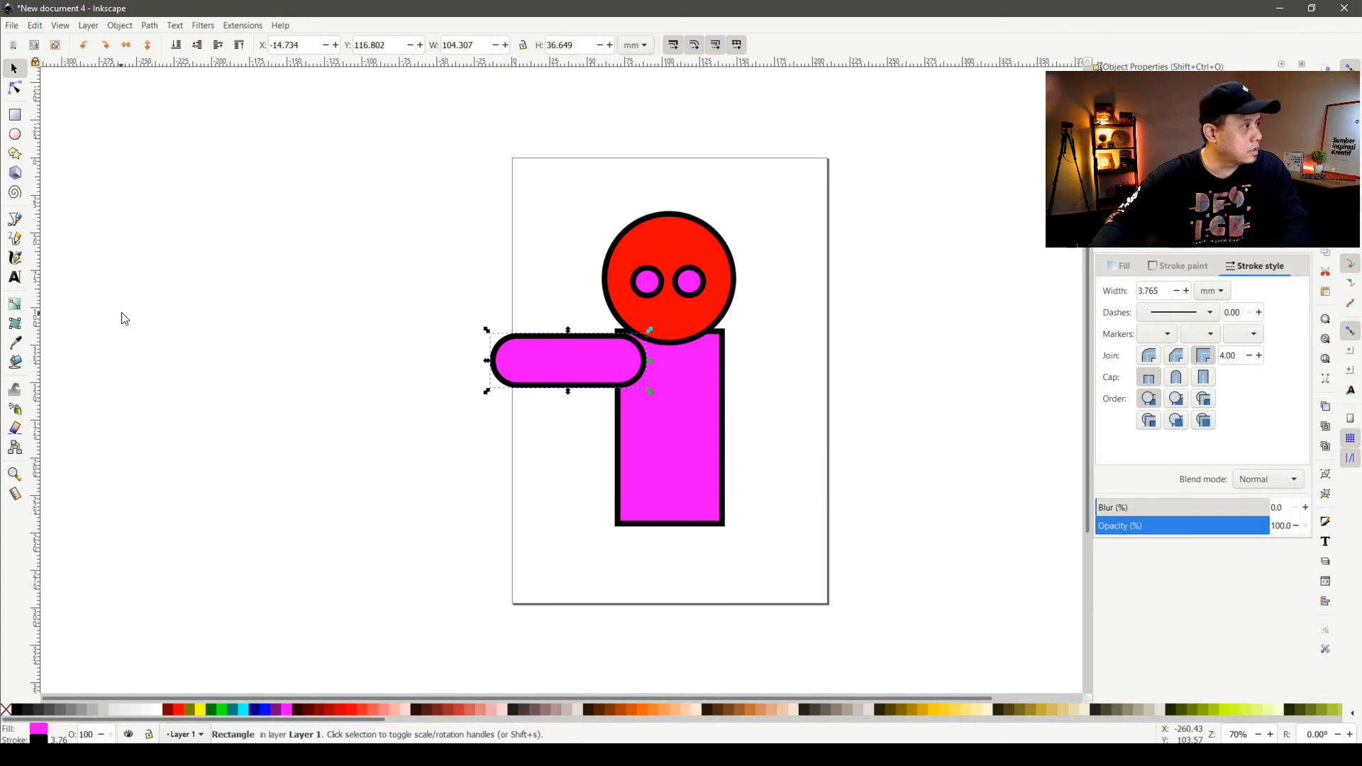
left_click_drag(547, 363, 547, 364)
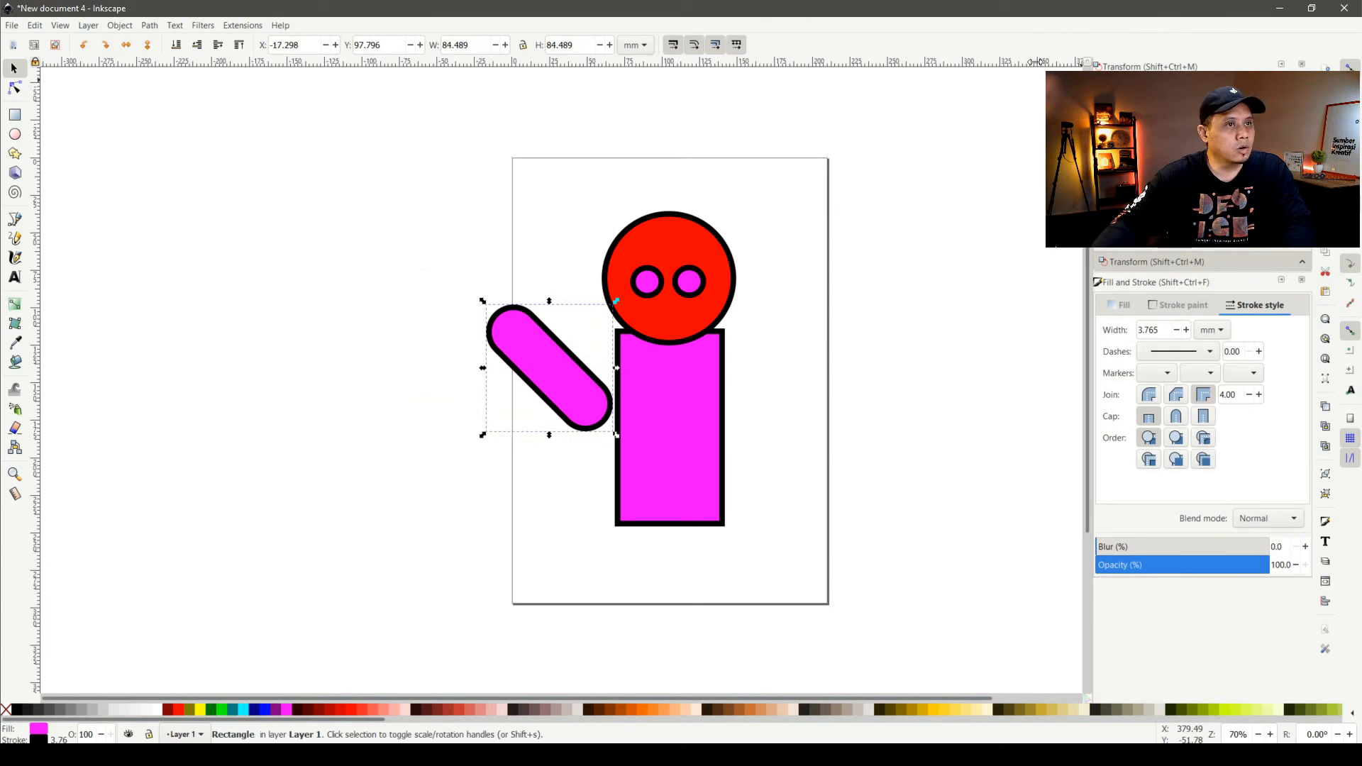
left_click(120, 25)
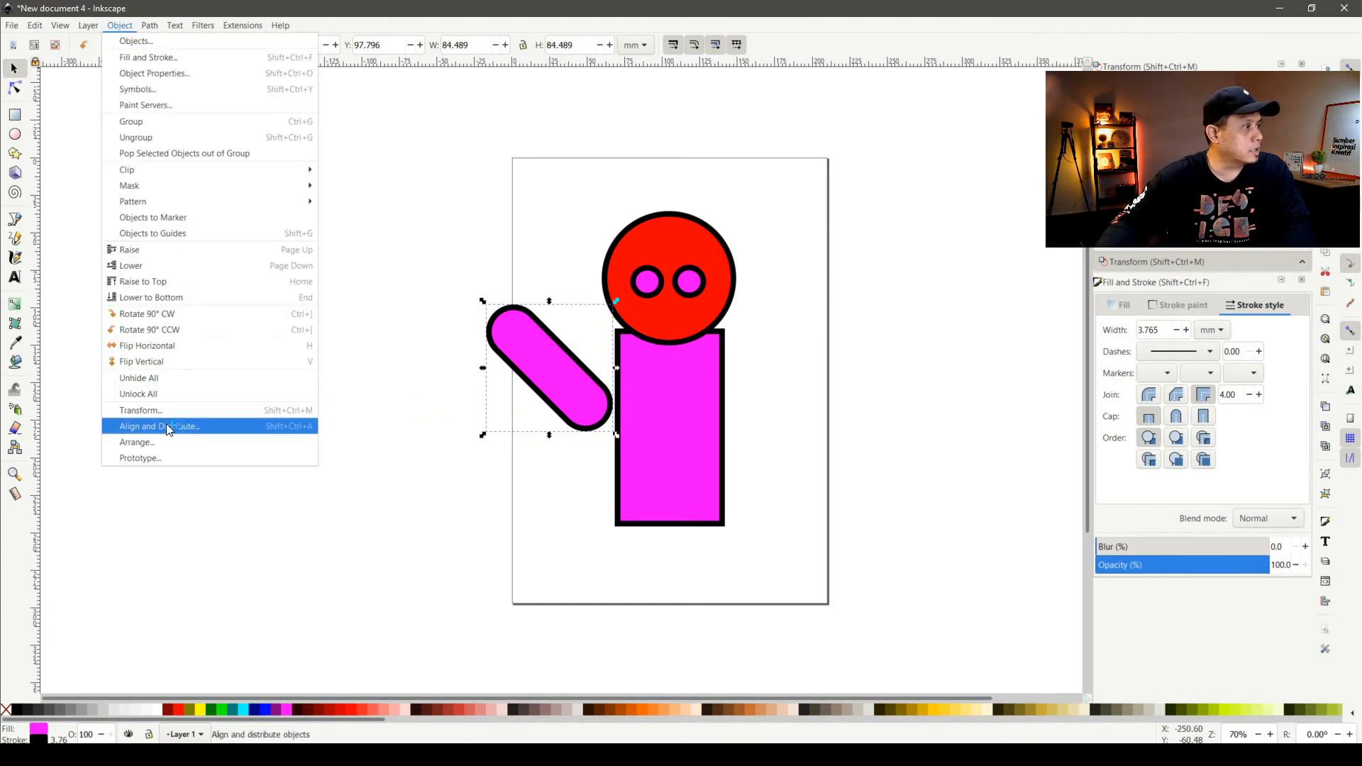
left_click(192, 413)
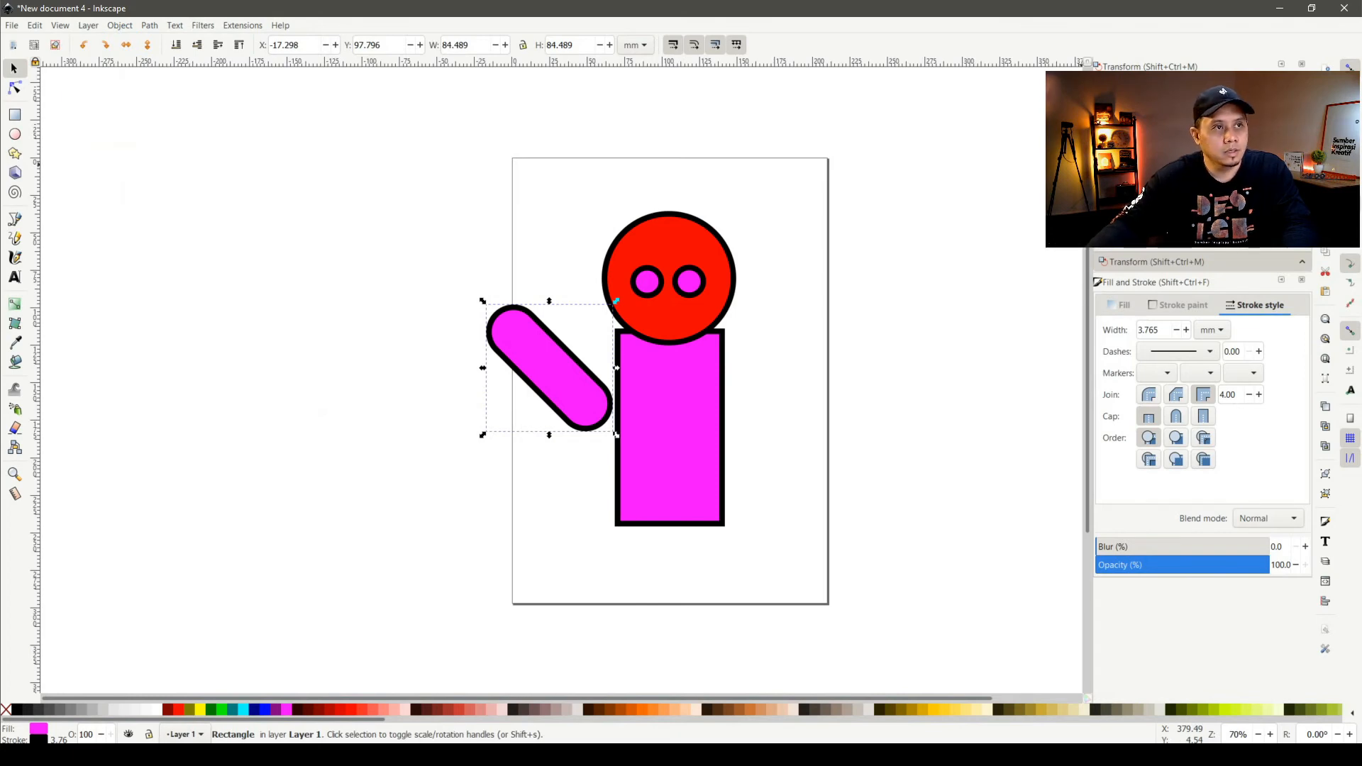
Restore the drawing window to a smaller size and narrow it so the whole Transform dialog is in view
left_click(1312, 8)
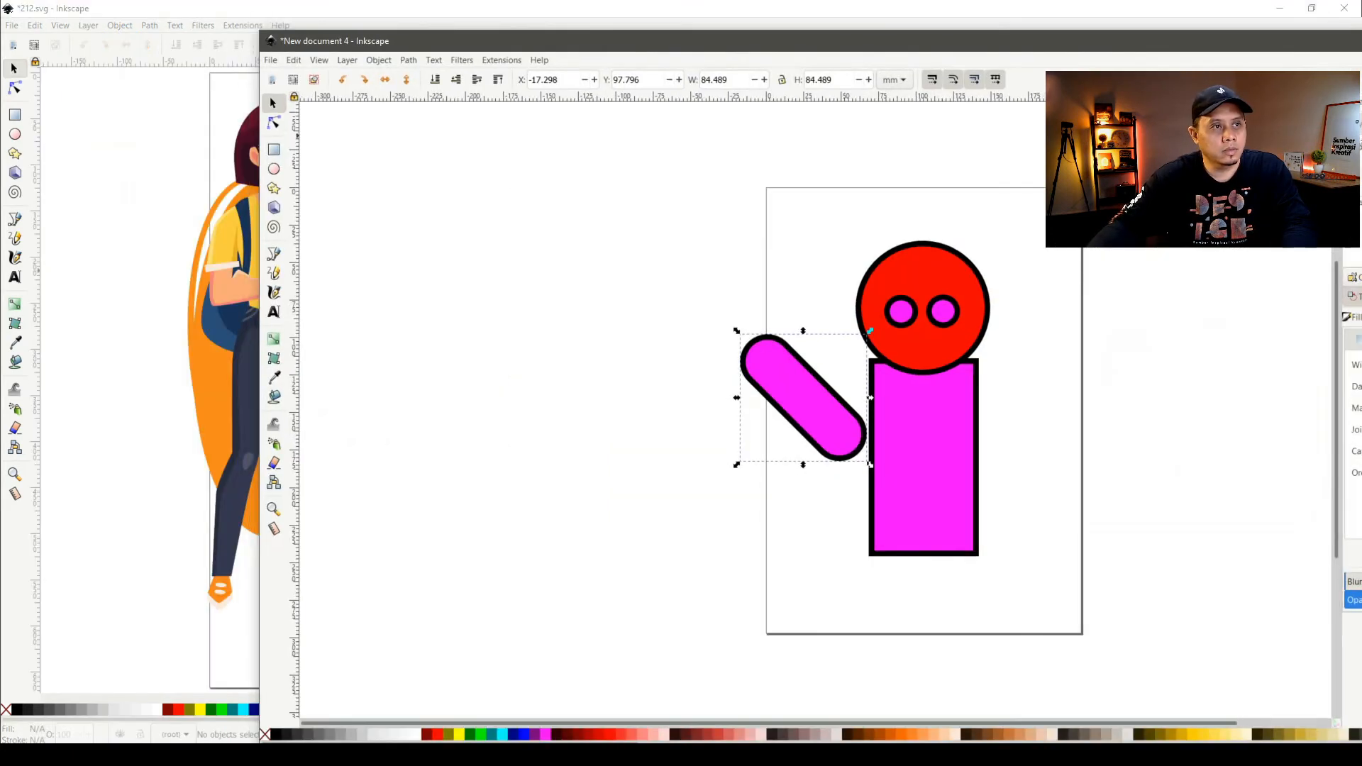
double_click(1194, 47)
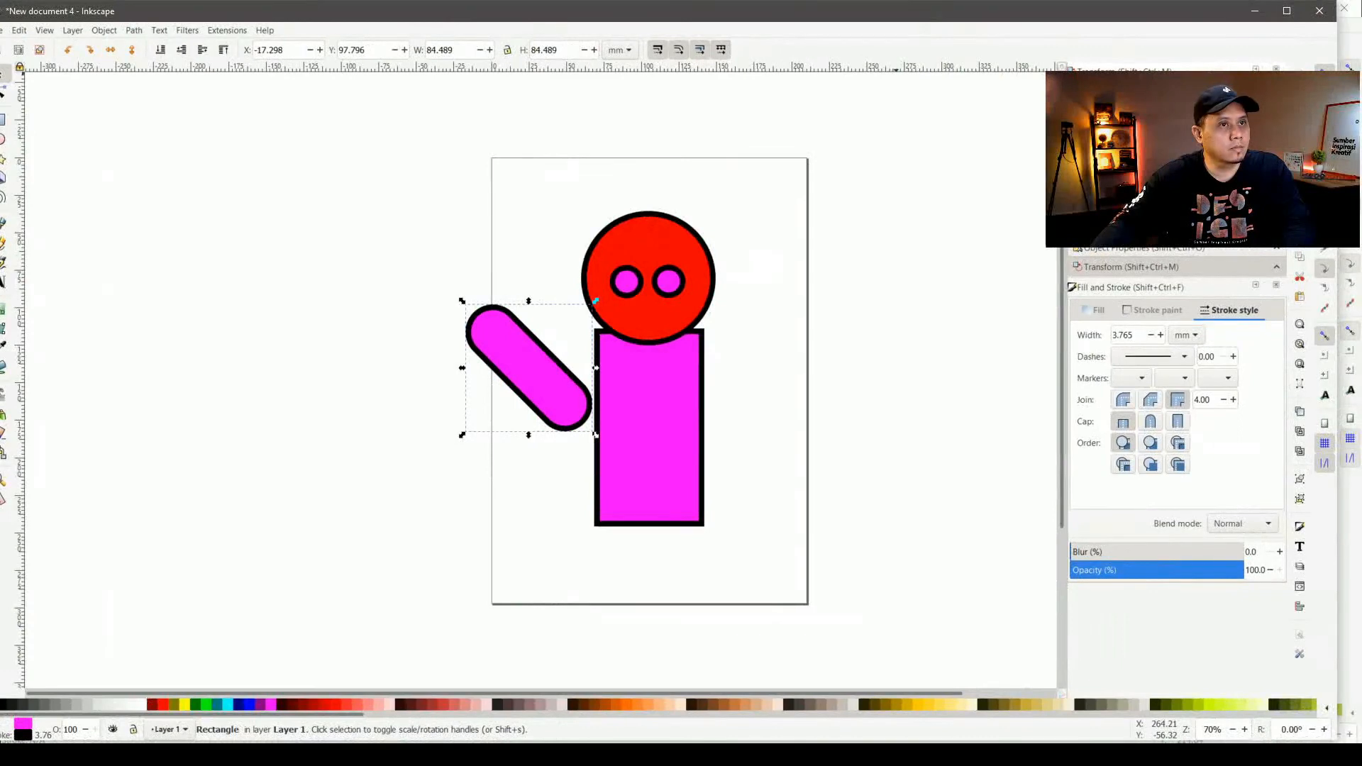
left_click_drag(1338, 142, 1043, 142)
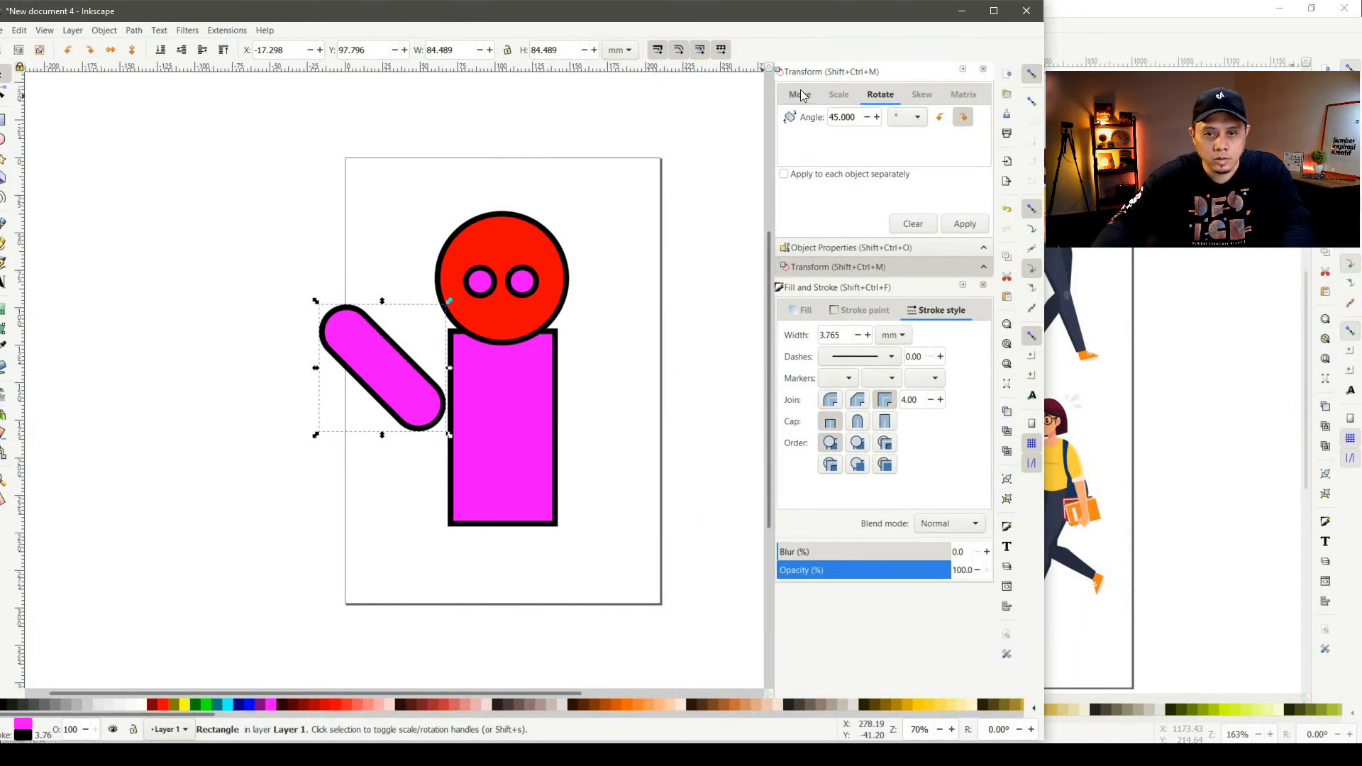
Try rotation angles of -45°, 135° and 45° on the slanted arm
double_click(851, 117)
key("BackSpace")
type("-")
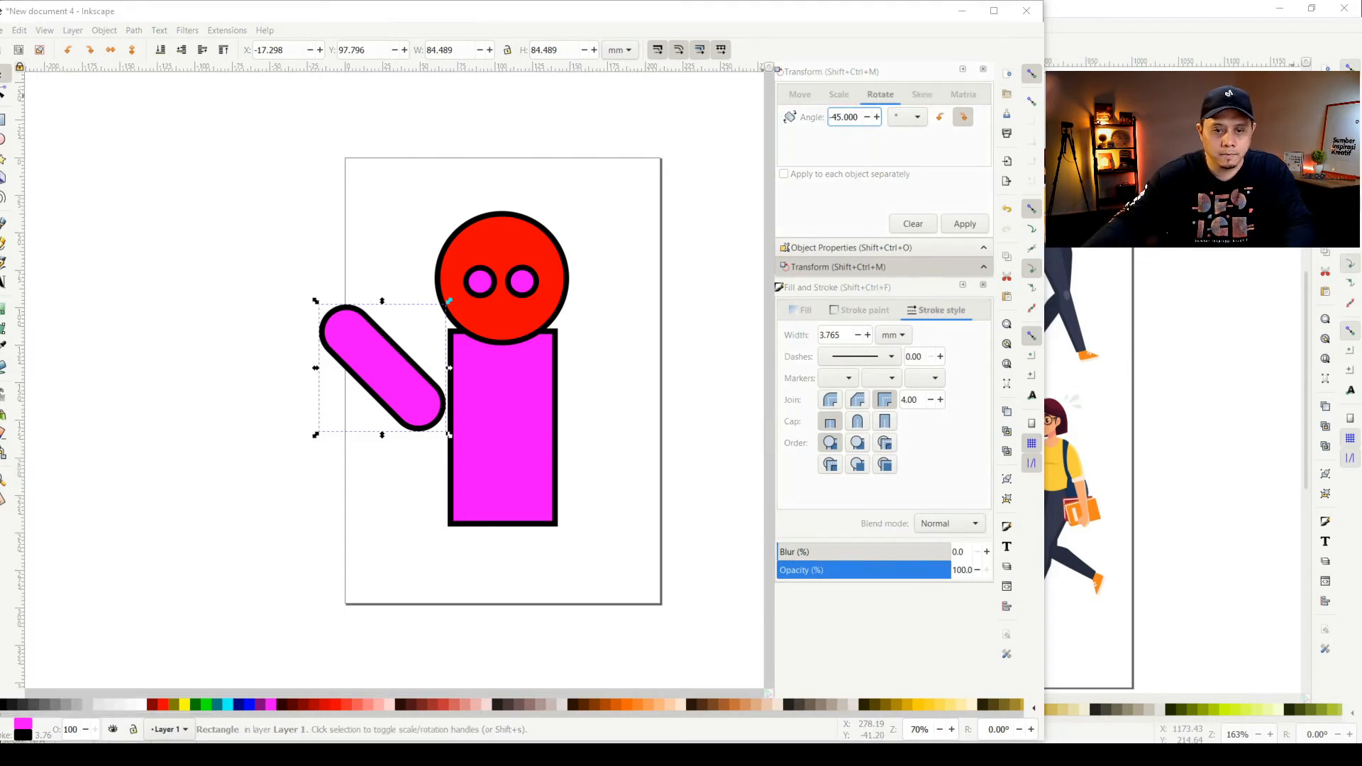
left_click_drag(860, 117, 778, 82)
type("135")
left_click(964, 224)
left_click_drag(860, 118, 834, 44)
type("45")
left_click(958, 225)
Place one arm on the body's right shoulder and a second copy of it on the left side
left_click_drag(369, 360, 579, 395)
key("ctrl+v")
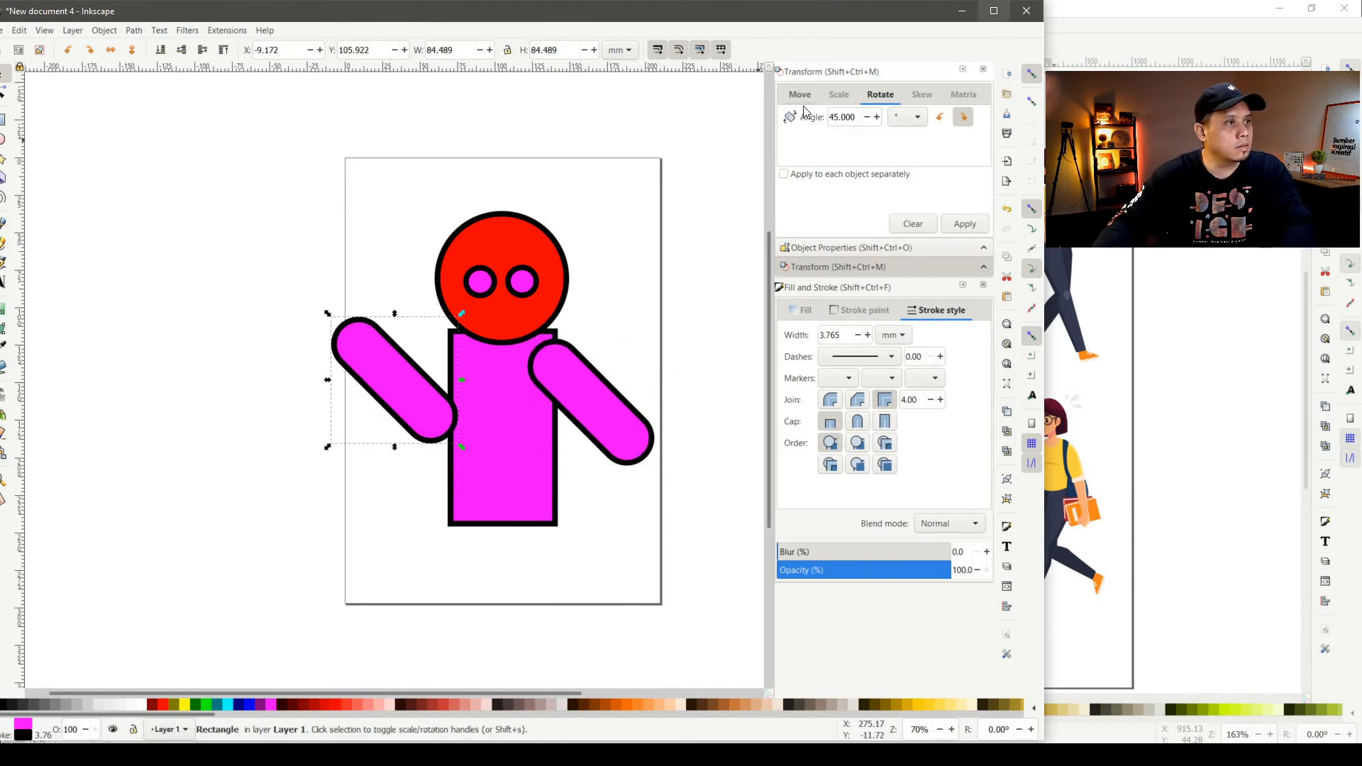
right_click(388, 354)
Flip the left arm horizontally and move it onto the body's left shoulder
left_click(883, 96)
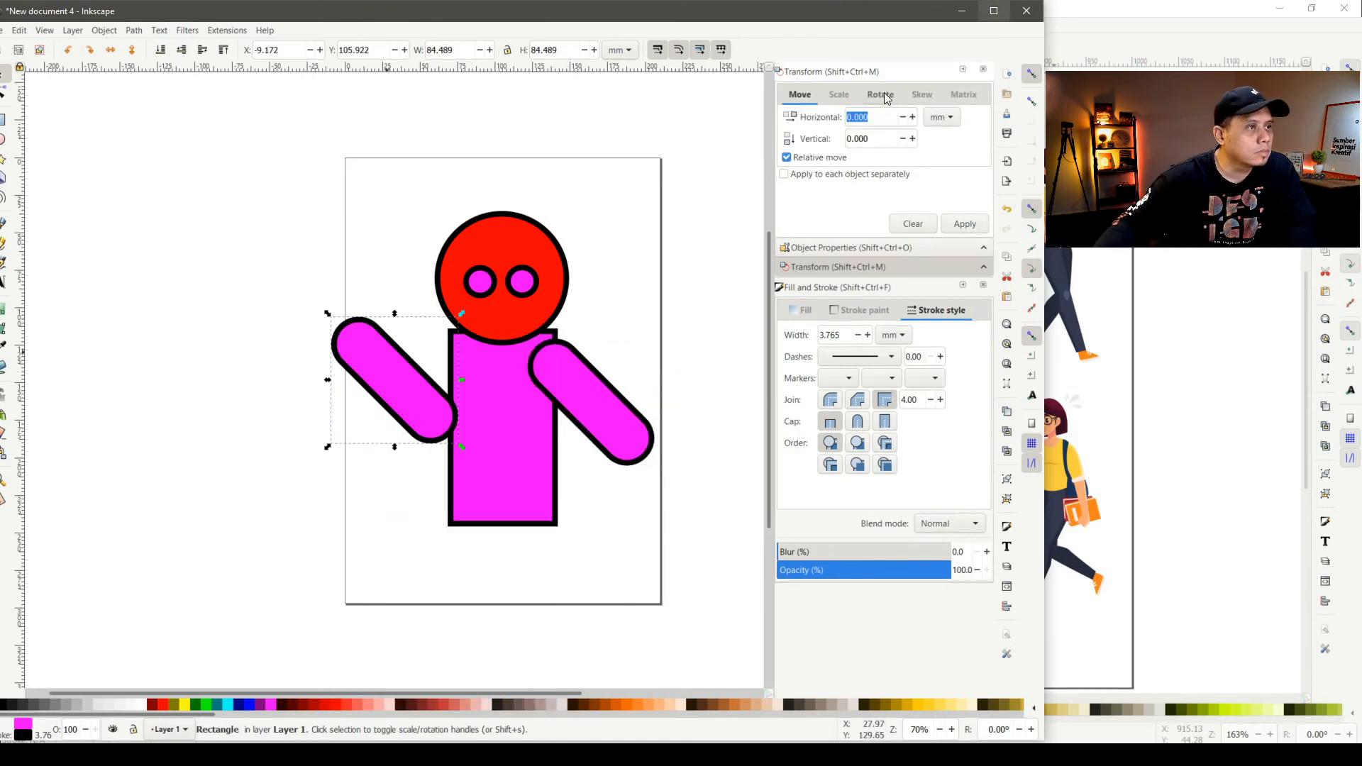
left_click(963, 94)
left_click(104, 30)
left_click(191, 351)
left_click_drag(395, 381, 415, 402)
Deselect the arm, then reposition the drawing window so its left edge is in view and trim its width slightly
left_click(500, 119)
left_click_drag(695, 12, 711, 12)
left_click_drag(1059, 319, 1041, 320)
Draw a magenta hip rectangle of about 82.4 × 40.8 mm and position it across the lower end of the body
left_click(14, 122)
left_click_drag(452, 501, 570, 555)
key("space")
left_click_drag(545, 530, 548, 502)
key("Right")
Draw a small magenta leg rectangle below the hips and place a duplicate beside it as the second leg
key("space")
mouse_move(457, 527)
left_mouse_down()
mouse_move(499, 600)
mouse_move(555, 562)
left_mouse_up()
key("ctrl+d")
key("space")
left_click(608, 470)
Move the whole figure slightly upward on the page and deselect it
key("ctrl+a")
left_click_drag(541, 282, 544, 257)
key("Escape")
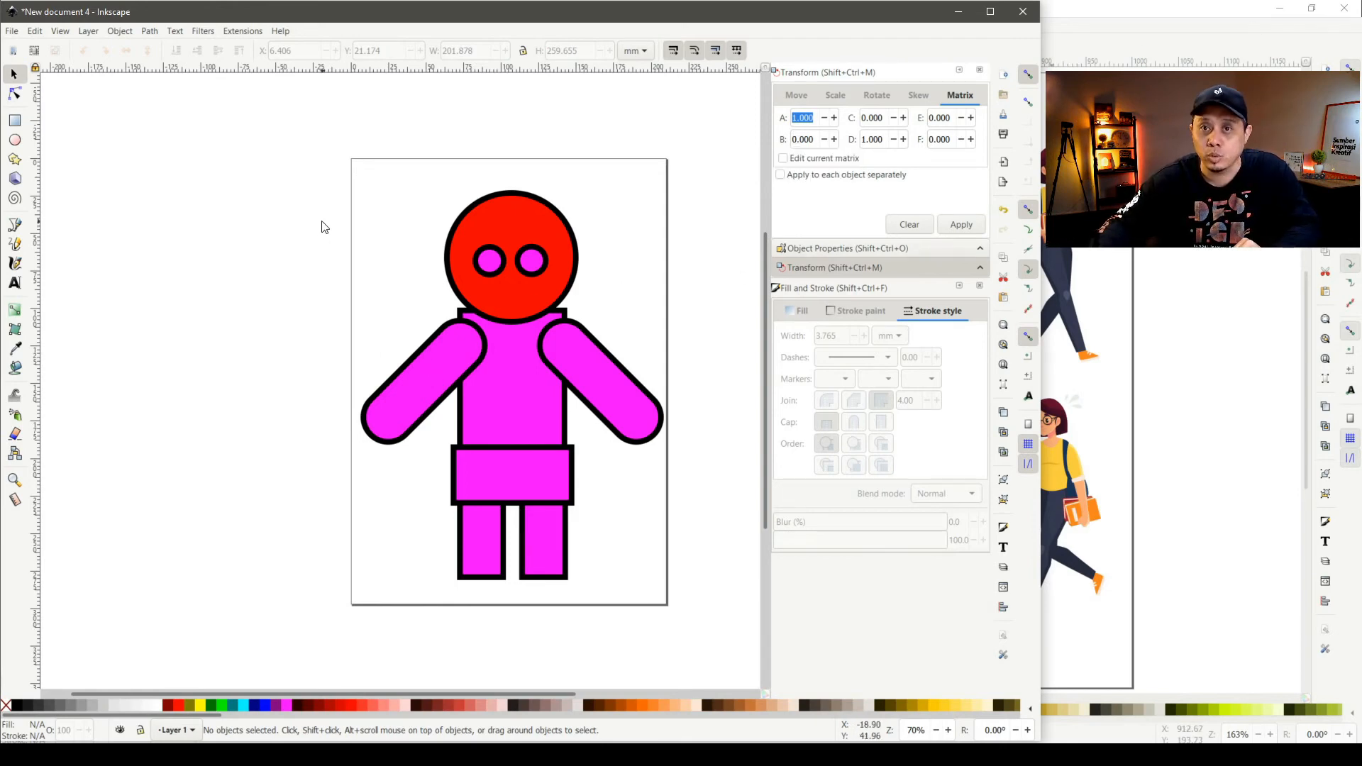
Hide the docked dialogs and merge both arms and the body rectangle into one shape with Union
left_click(420, 363)
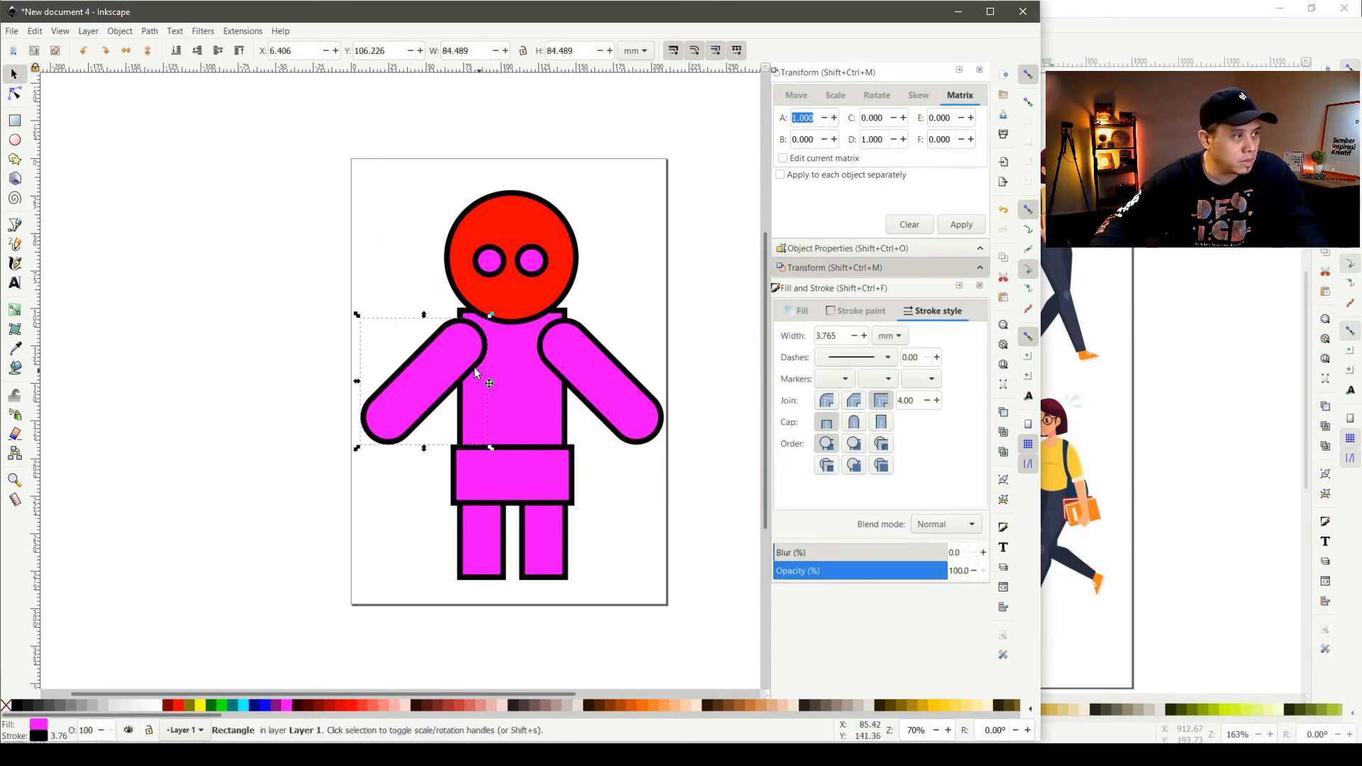
left_click(529, 376, "shift")
left_click(580, 373, "shift")
key("F12")
left_click(150, 30)
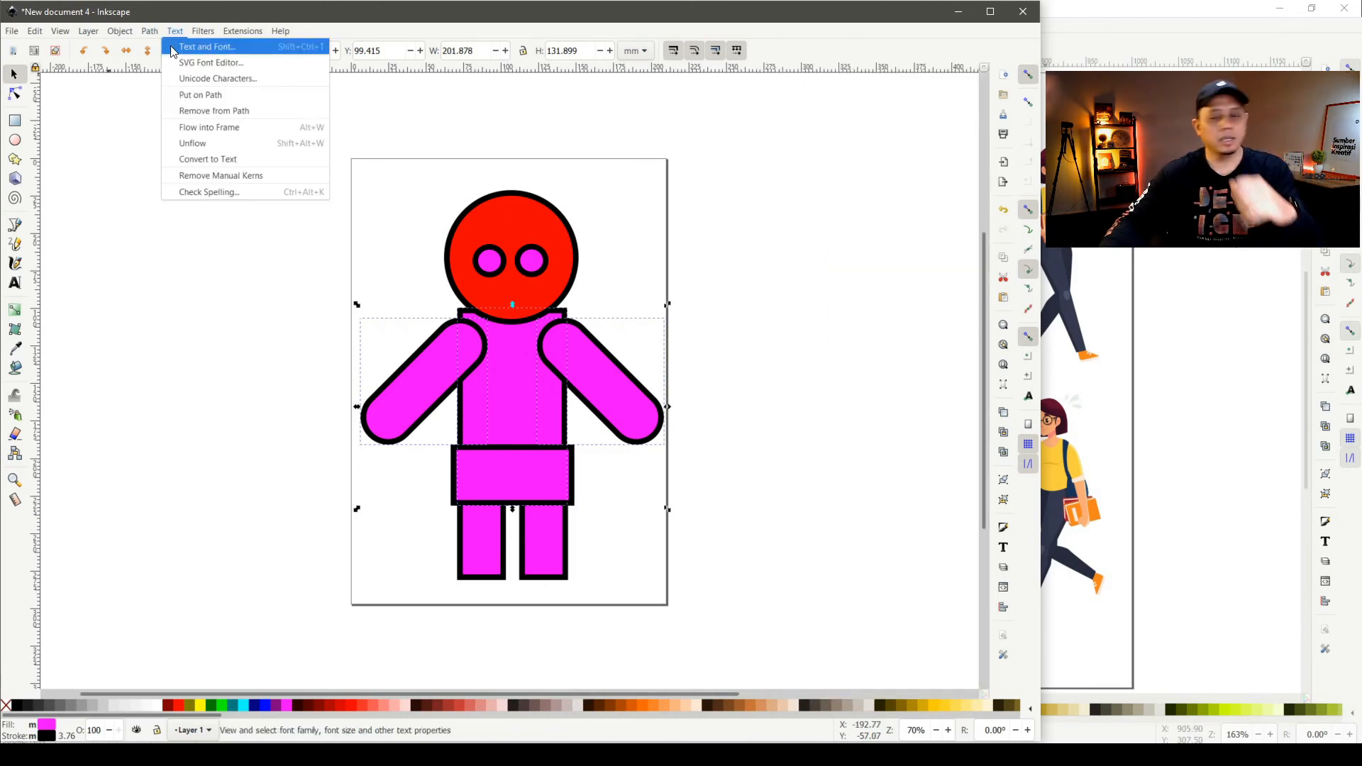
mouse_move(149, 35)
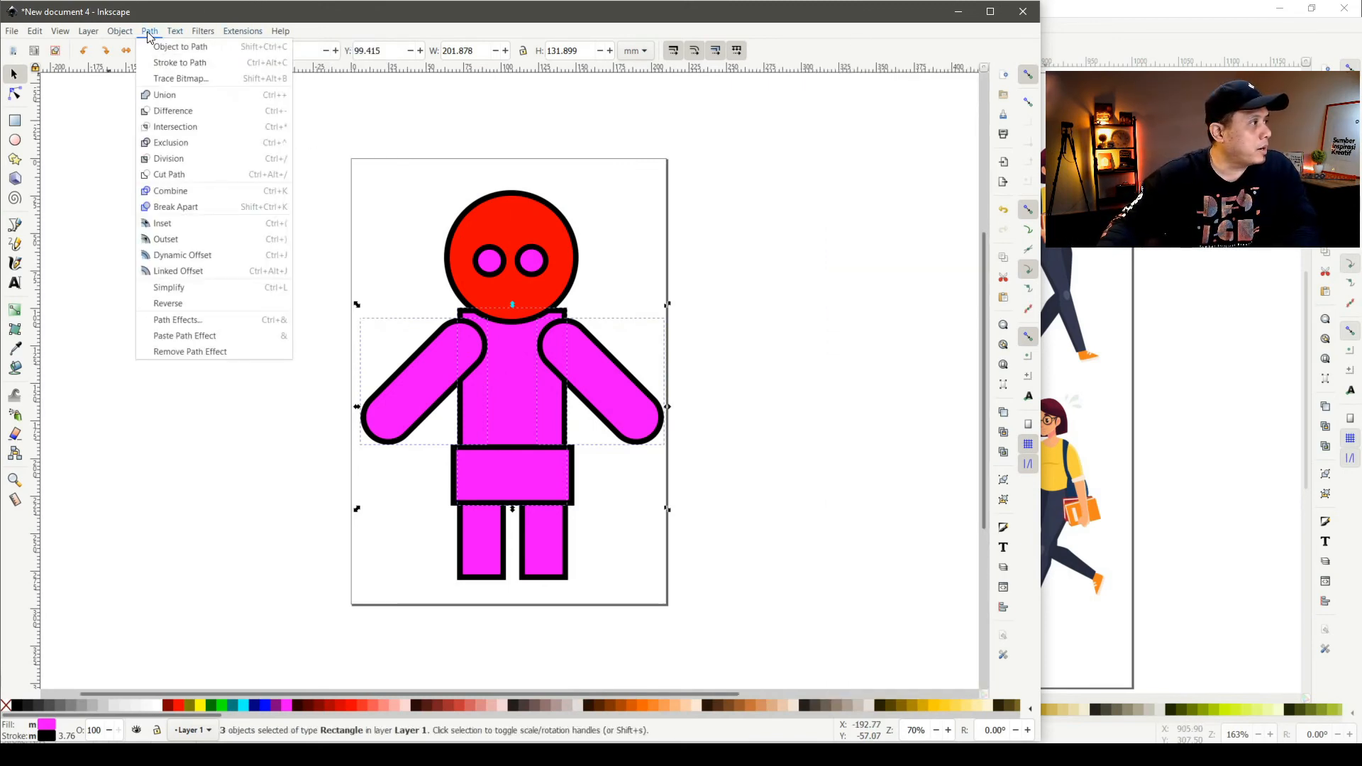
left_click(182, 96)
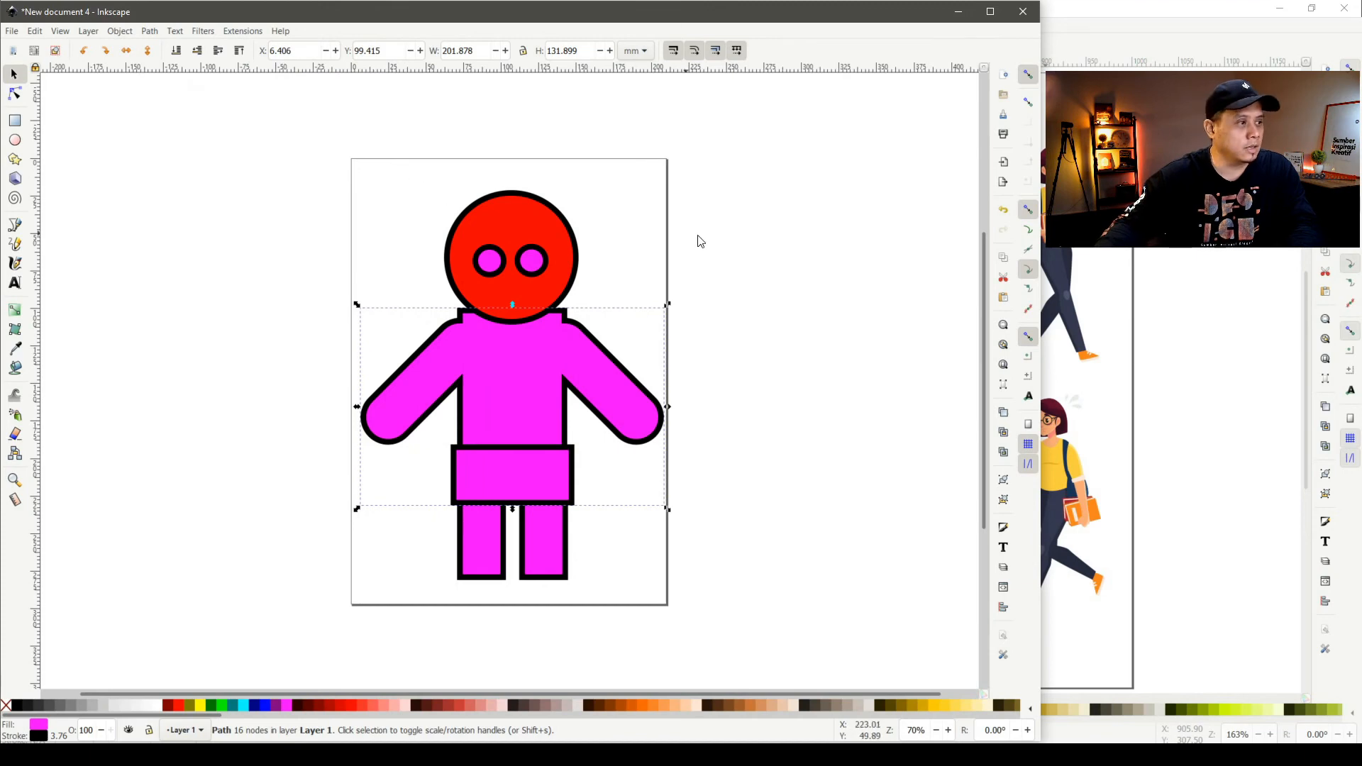
left_click(730, 222)
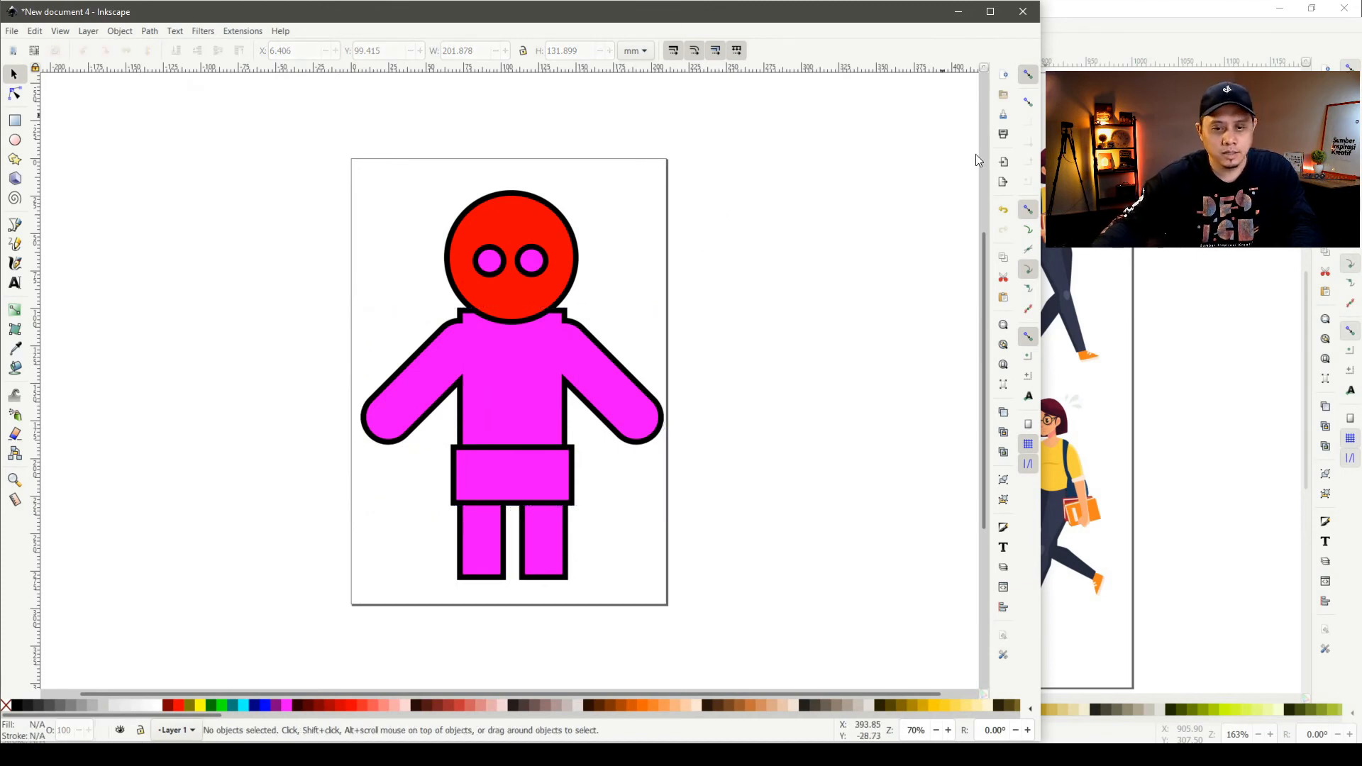
Shift the hip rectangle slightly left and nudge it back to the right, centred under the body at about X 65.9 mm
left_click_drag(526, 461, 519, 461)
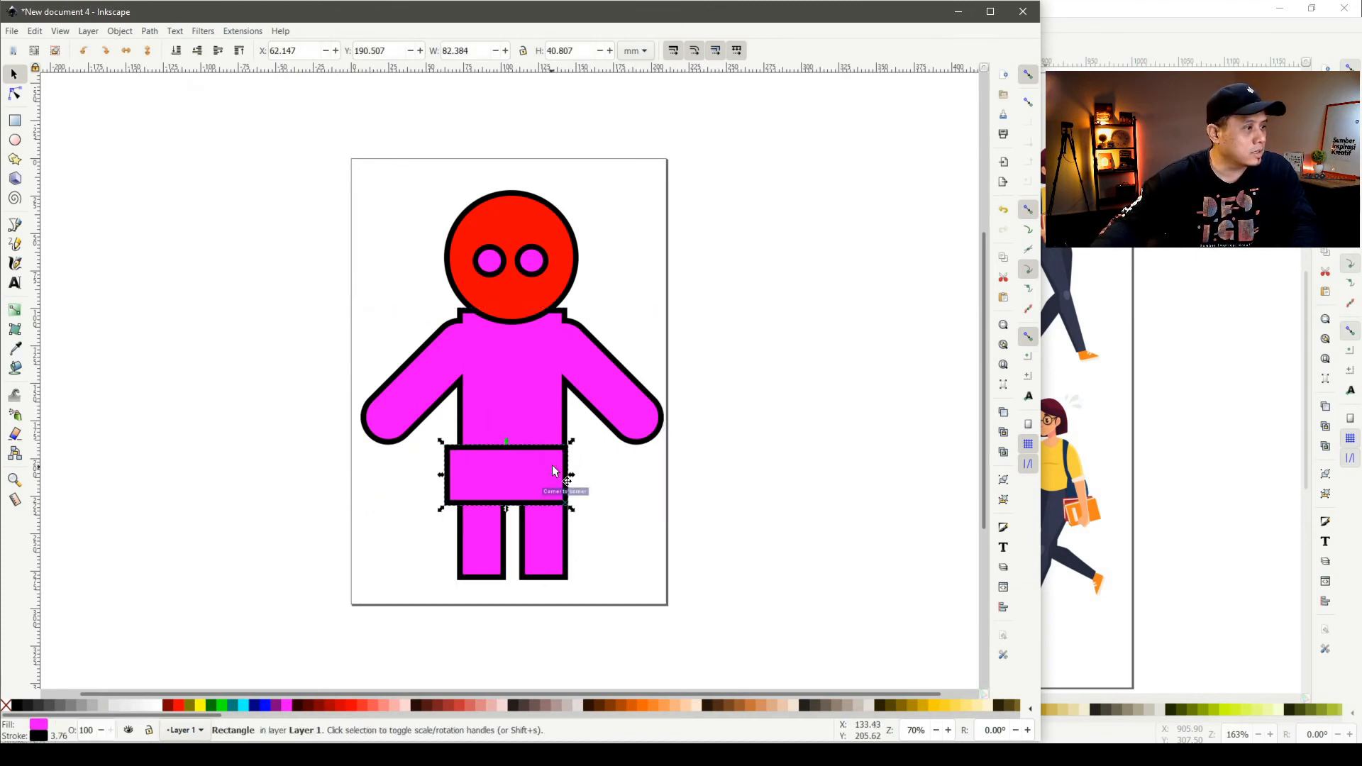
key("Right")
key("Right")
key("Right")
key("Right")
key("Right")
key("Right")
key("Right")
key("Right")
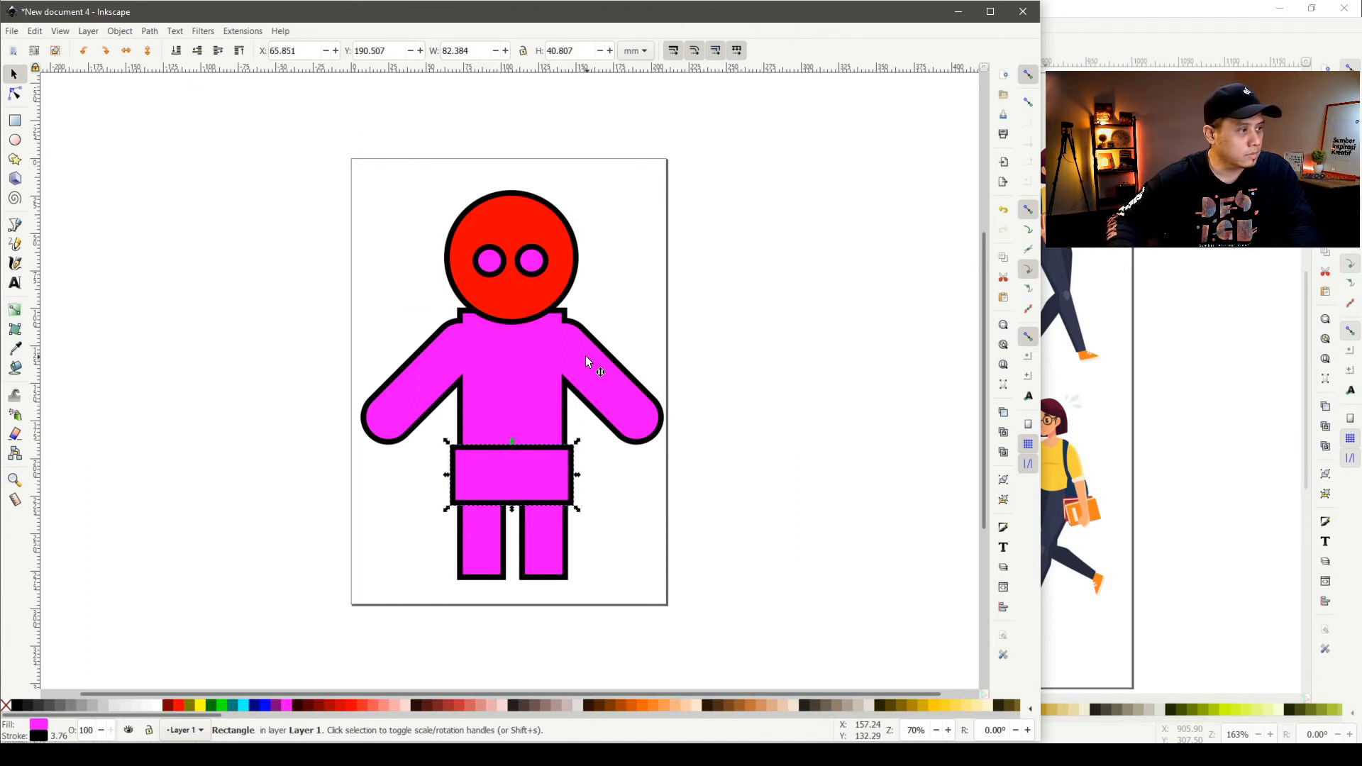
left_click(683, 228)
Try to subtract both eye ellipses from the red head at once with Difference, and undo it
left_click(479, 267)
key("Escape")
left_click_drag(419, 193, 632, 284)
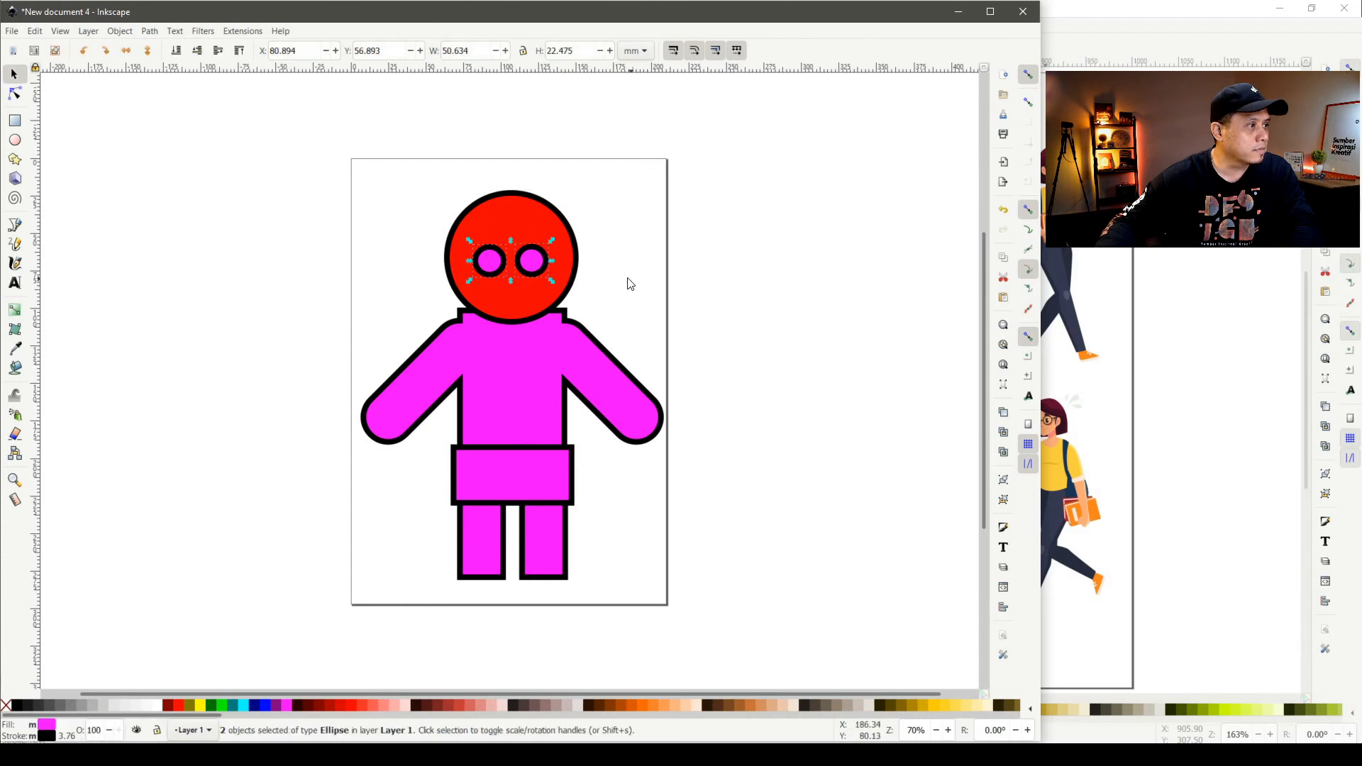
left_click(511, 215, "shift")
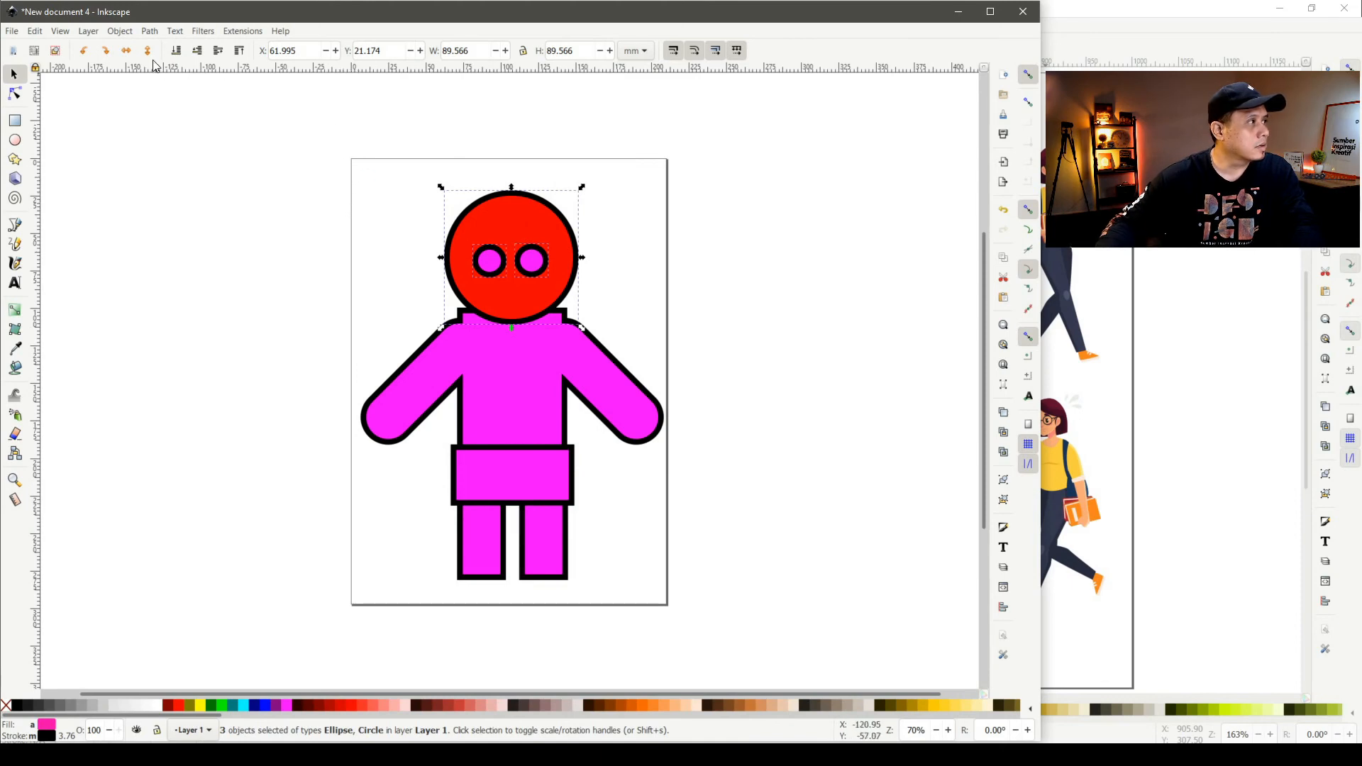
left_click(121, 32)
mouse_move(150, 31)
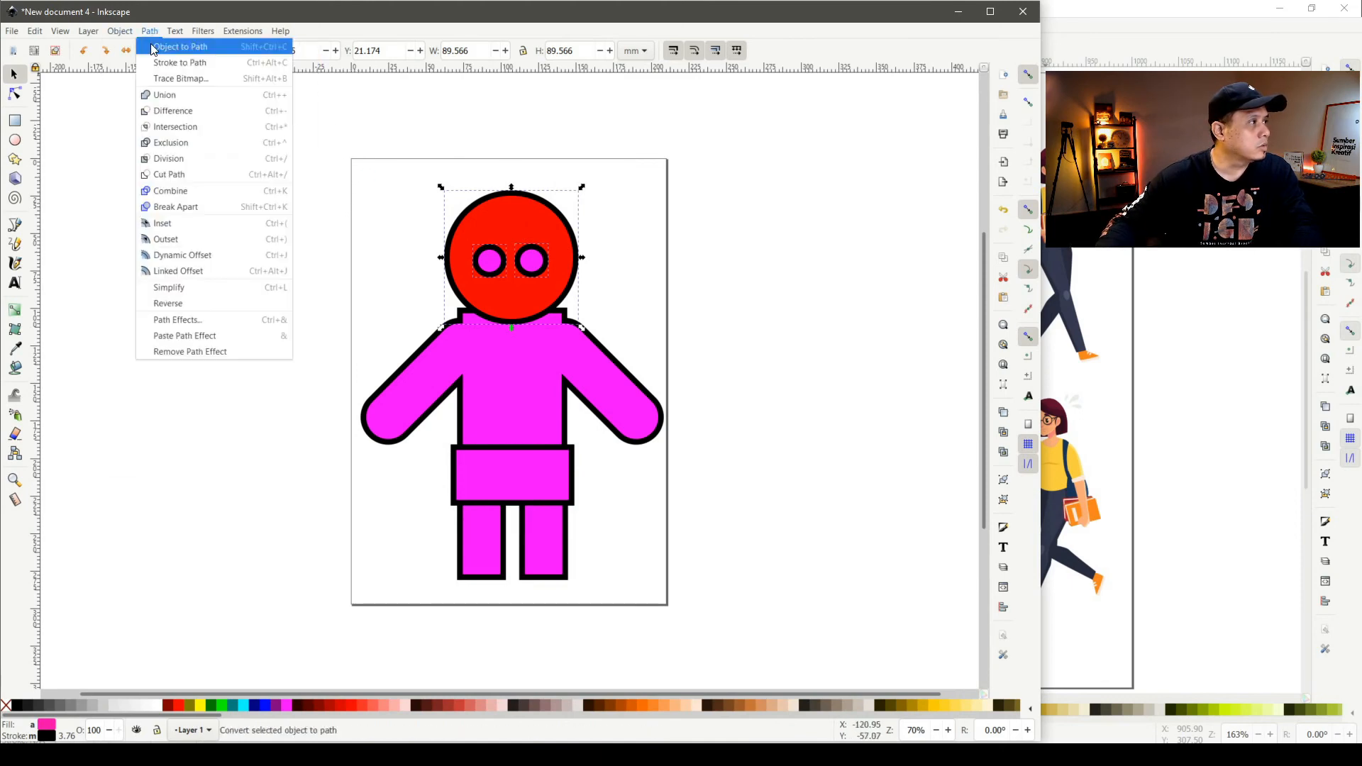
left_click(186, 111)
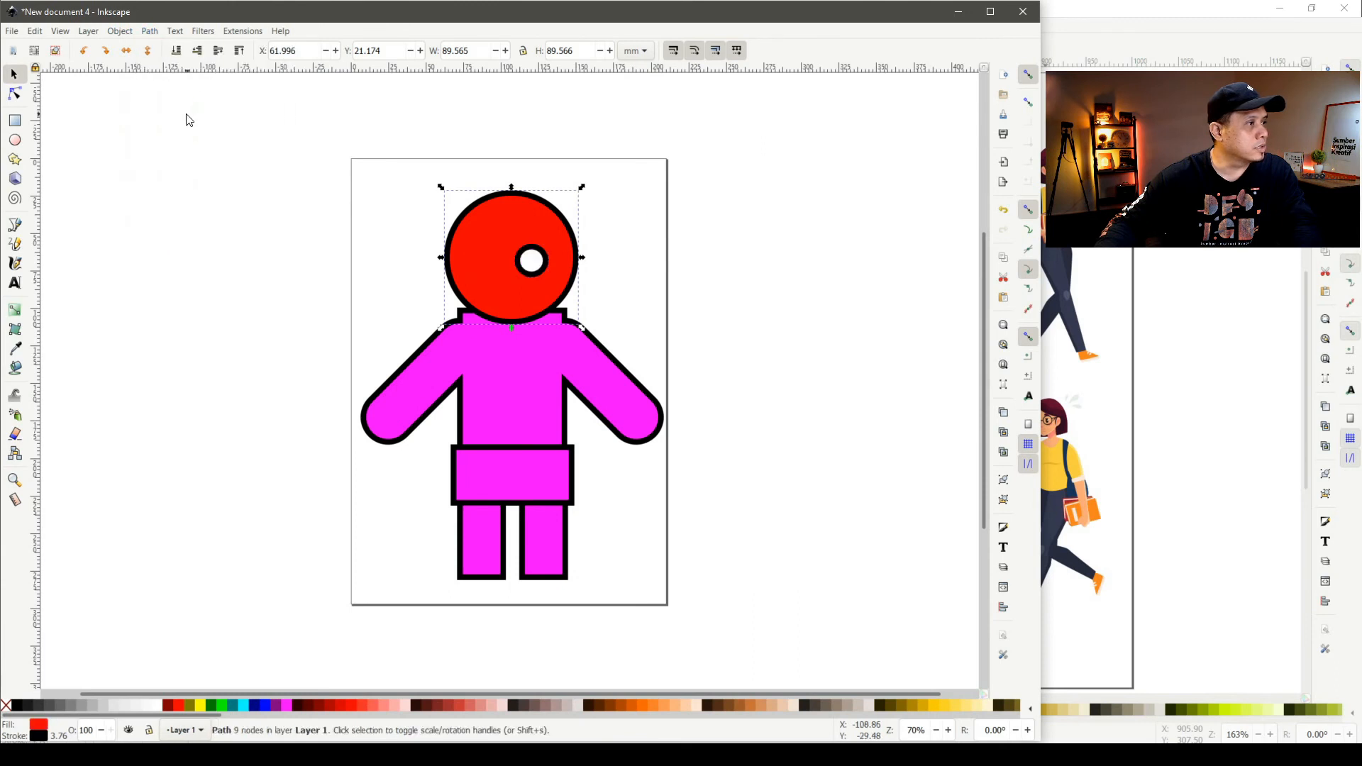
key("ctrl+z")
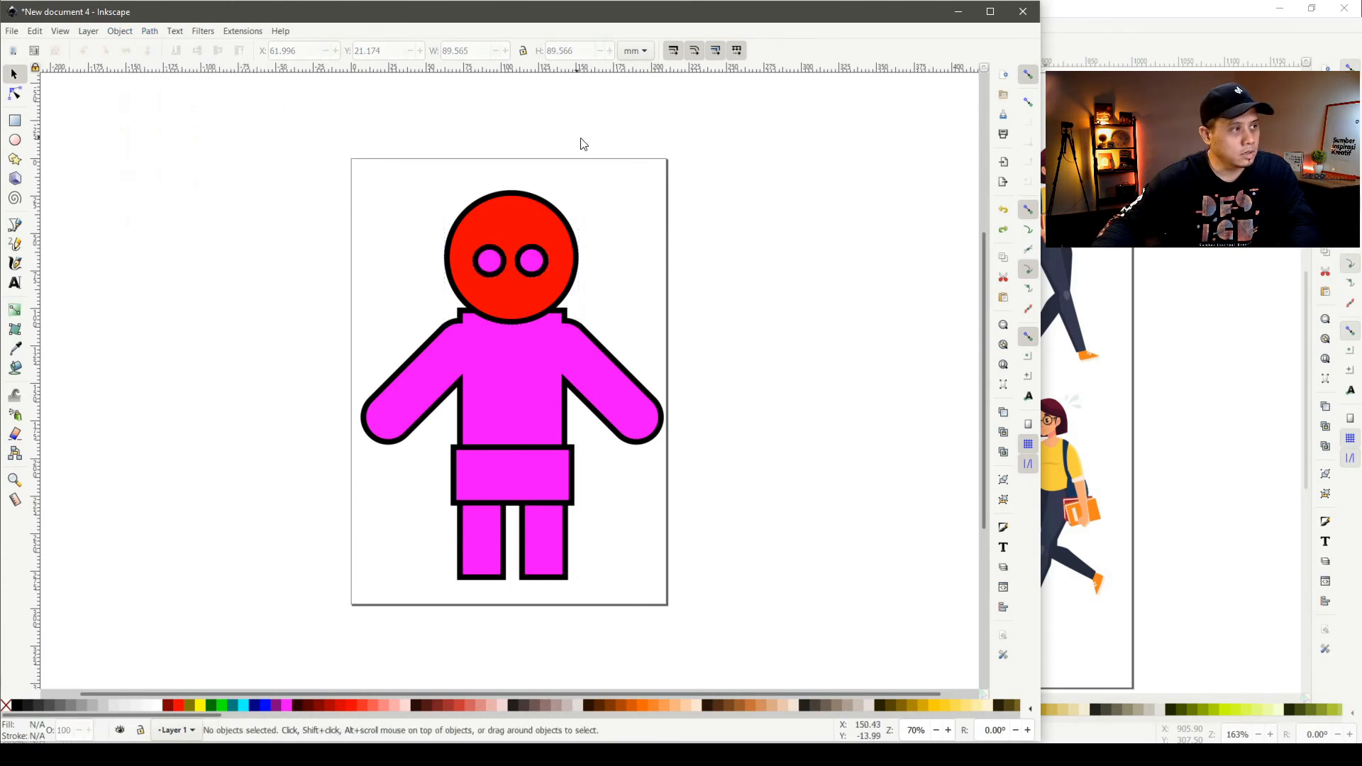
Cut the left eye ellipse out of the red head with Difference
left_click(504, 210)
left_click(490, 256, "shift")
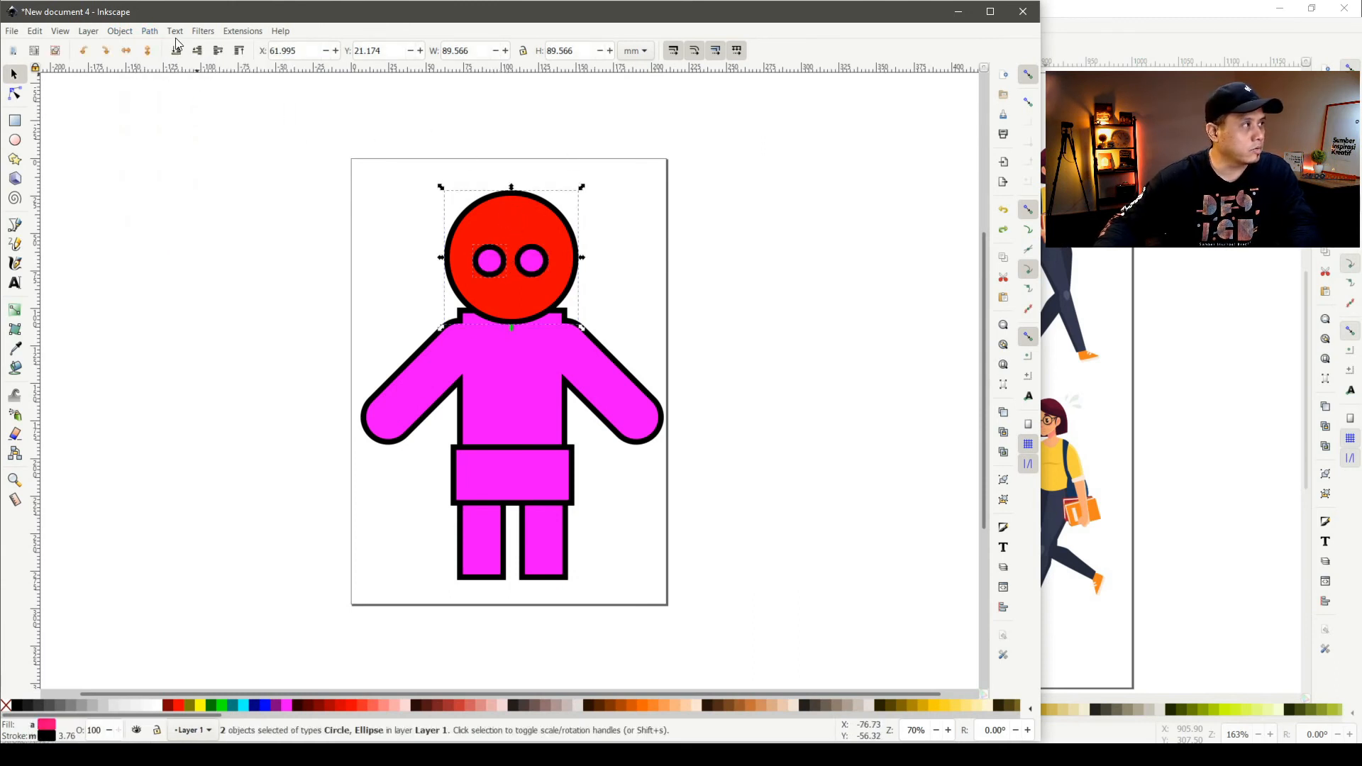
left_click(149, 32)
left_click(185, 111)
left_click(578, 210)
Subtract the right eye ellipse from the red head with Difference and deselect the result
left_click(536, 260)
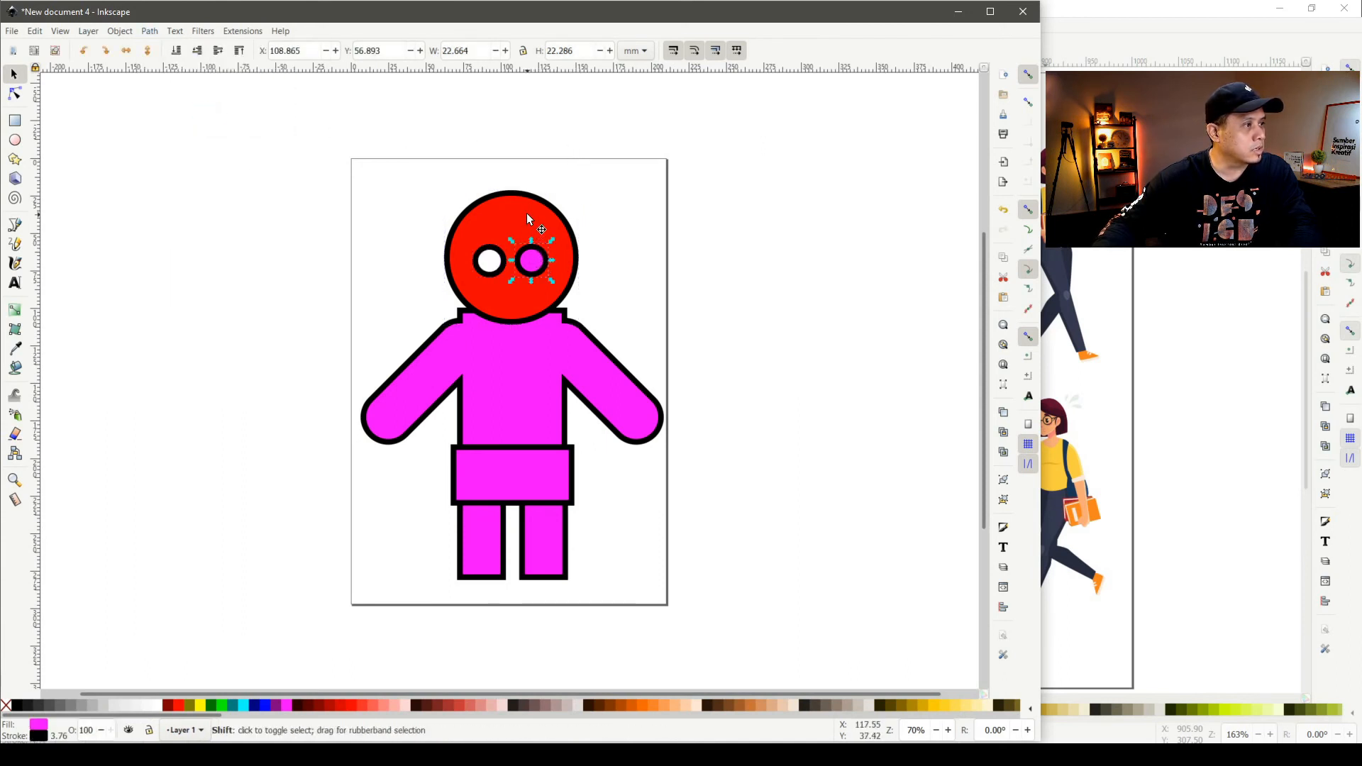
left_click(525, 213, "shift")
left_click(153, 33)
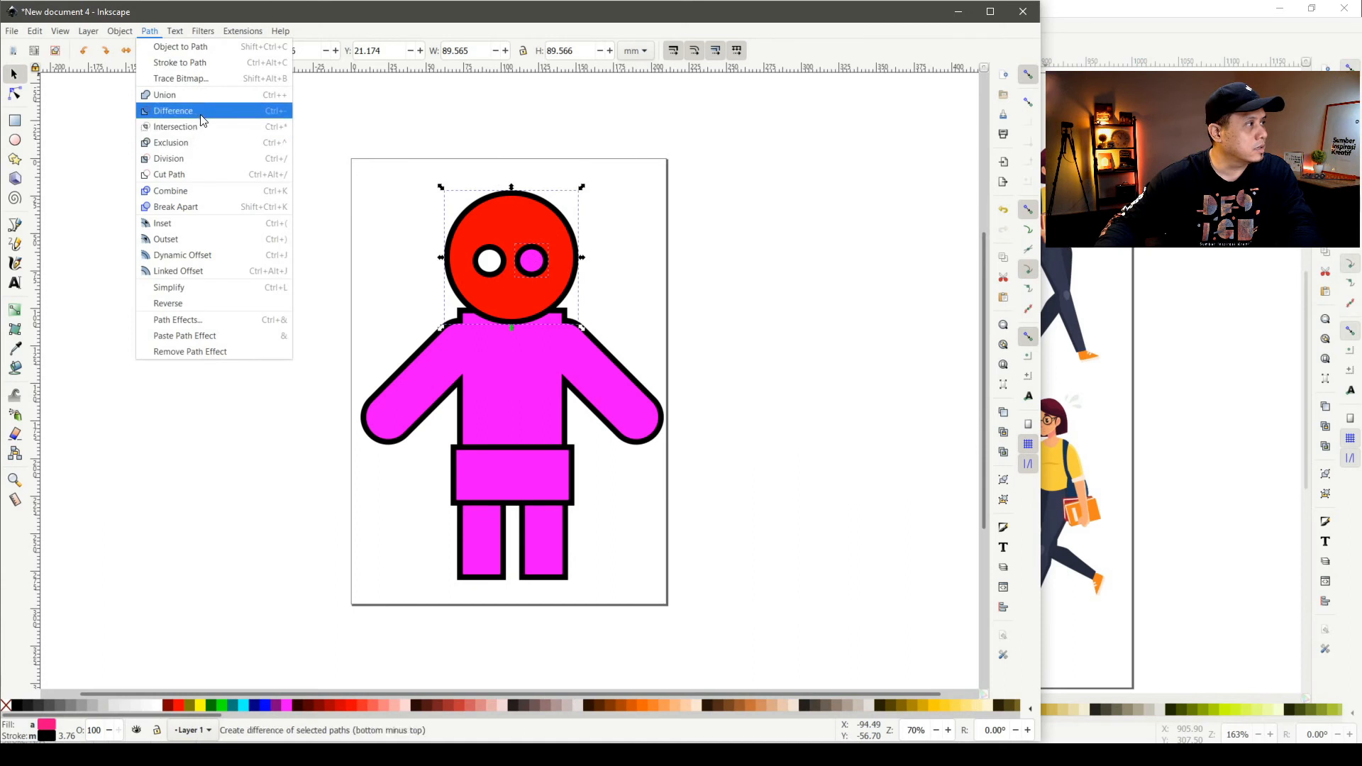
left_click(186, 110)
left_click(835, 184)
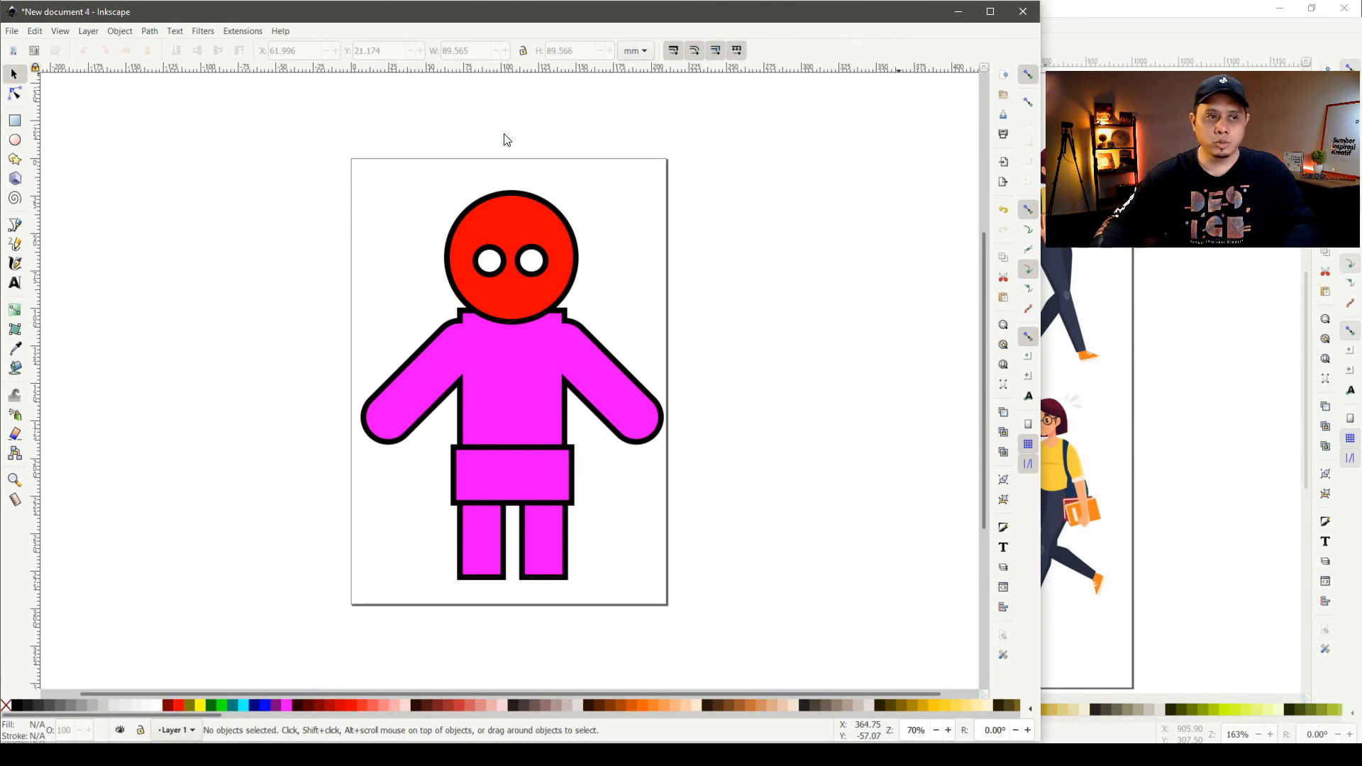
Draw a magenta circle about 97.5 mm wide in the empty area beside the character's page and reposition it
left_click(28, 122)
left_click(28, 141)
left_click_drag(417, 196, 404, 187)
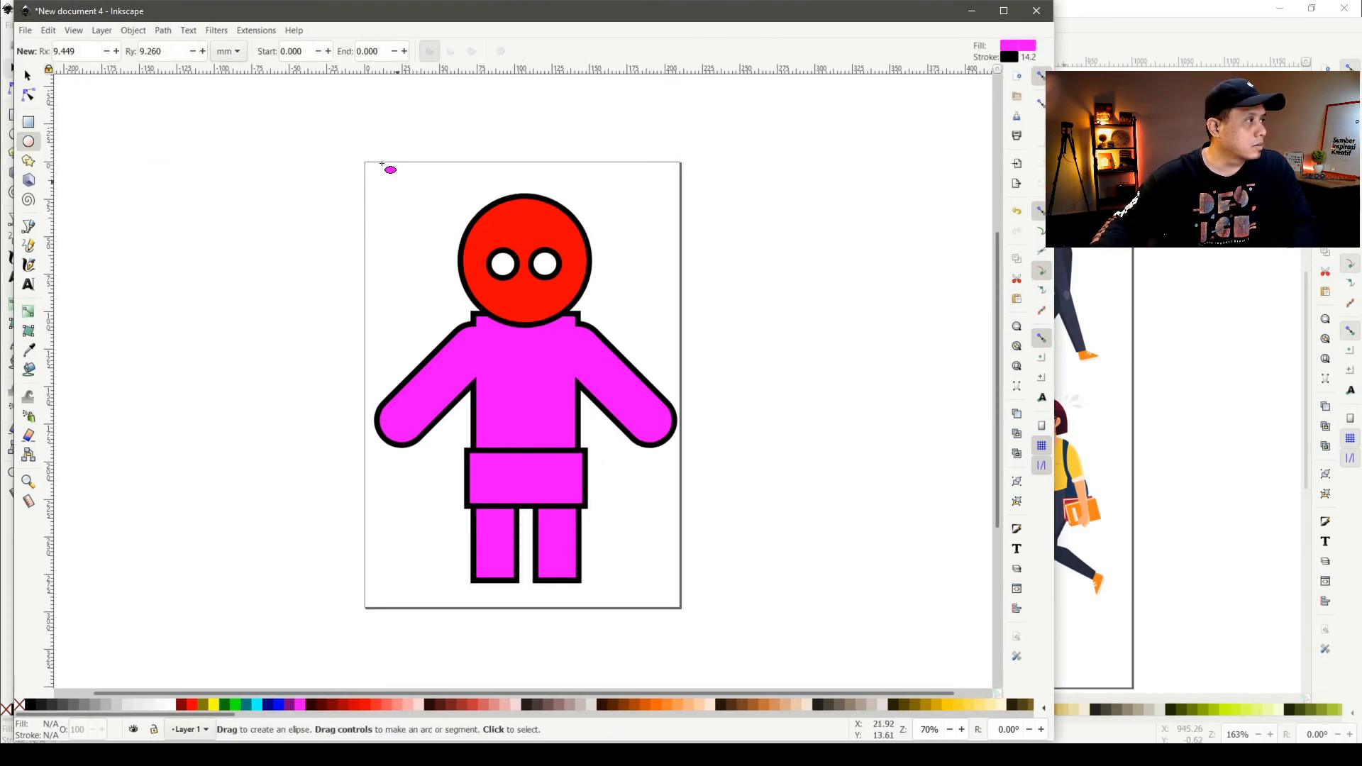
left_click_drag(186, 213, 268, 287)
left_click(28, 76)
left_click_drag(207, 181, 250, 211)
Duplicate the circle into three overlapping circles, shrink the topmost one, and deselect
key("ctrl+d")
key("ctrl+v")
left_click_drag(319, 134, 309, 214)
left_click(253, 210)
left_click(288, 159)
Try Exclusion on the three overlapping circles together, and undo it
left_click_drag(138, 152, 365, 398)
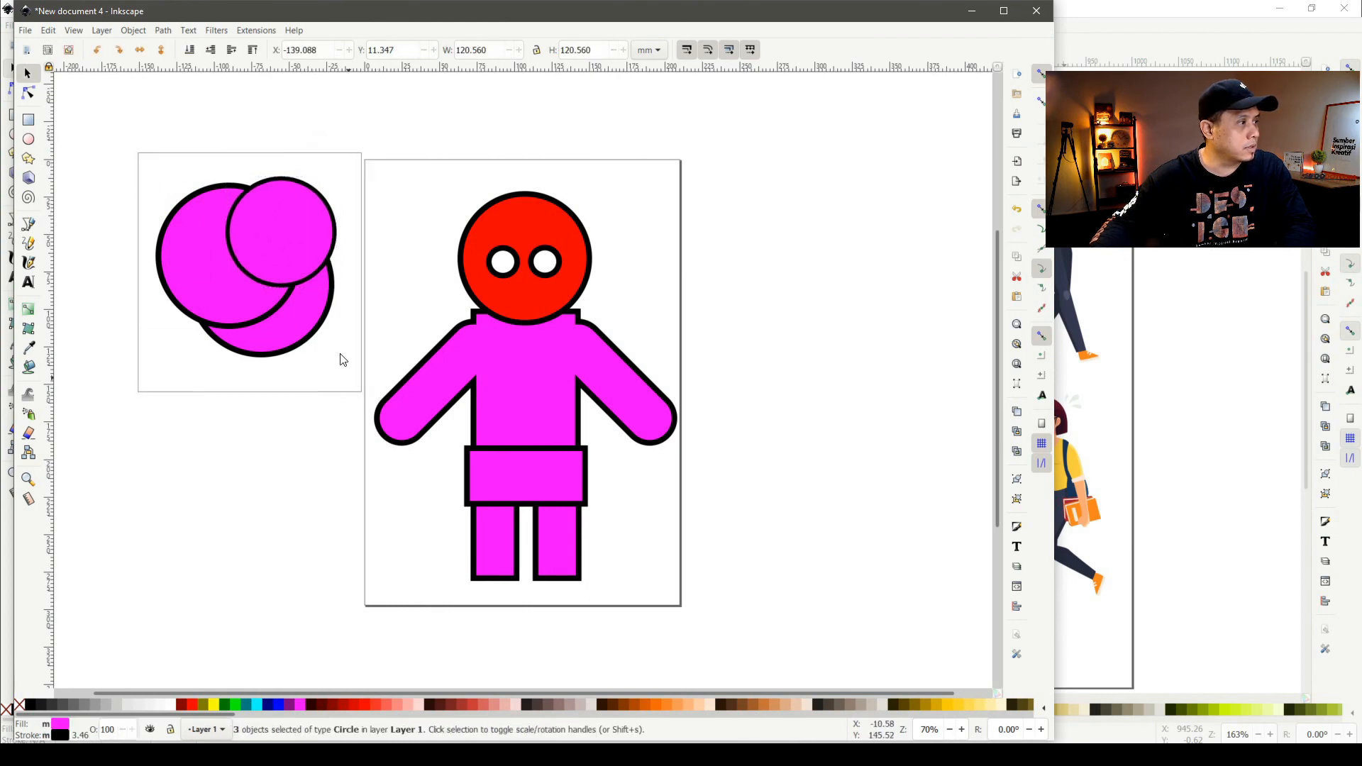
left_click(166, 31)
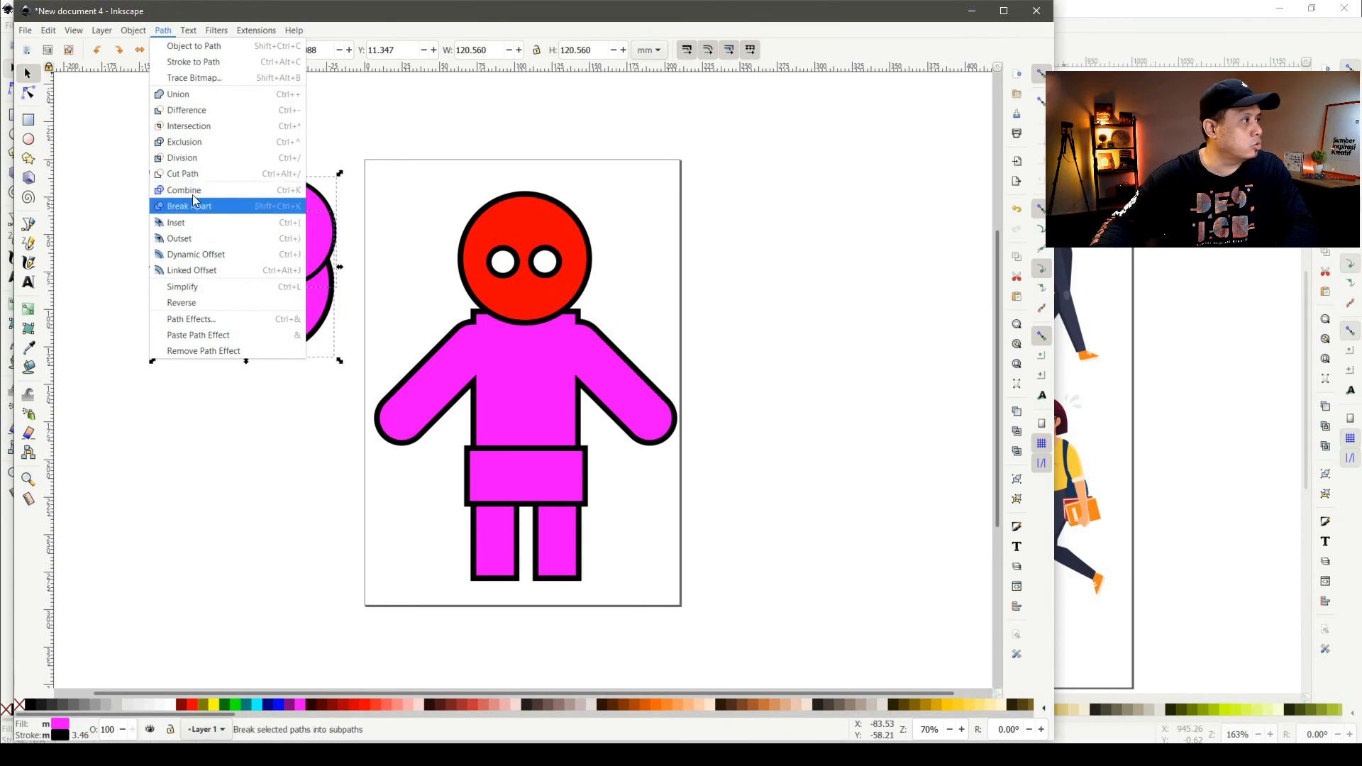
left_click(201, 143)
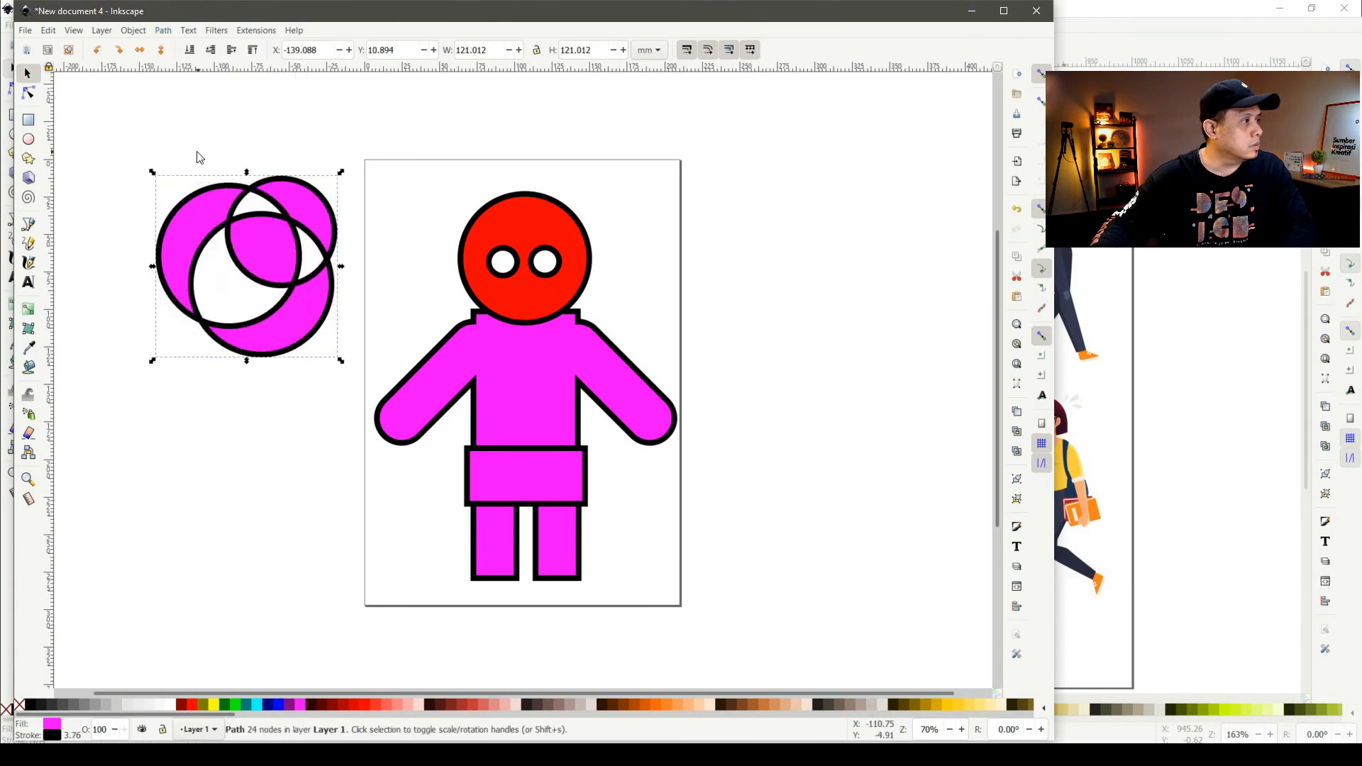
key("ctrl+z")
Subtract the large upper circle from the lower circle with Difference and deselect the result
left_click_drag(128, 116, 323, 379)
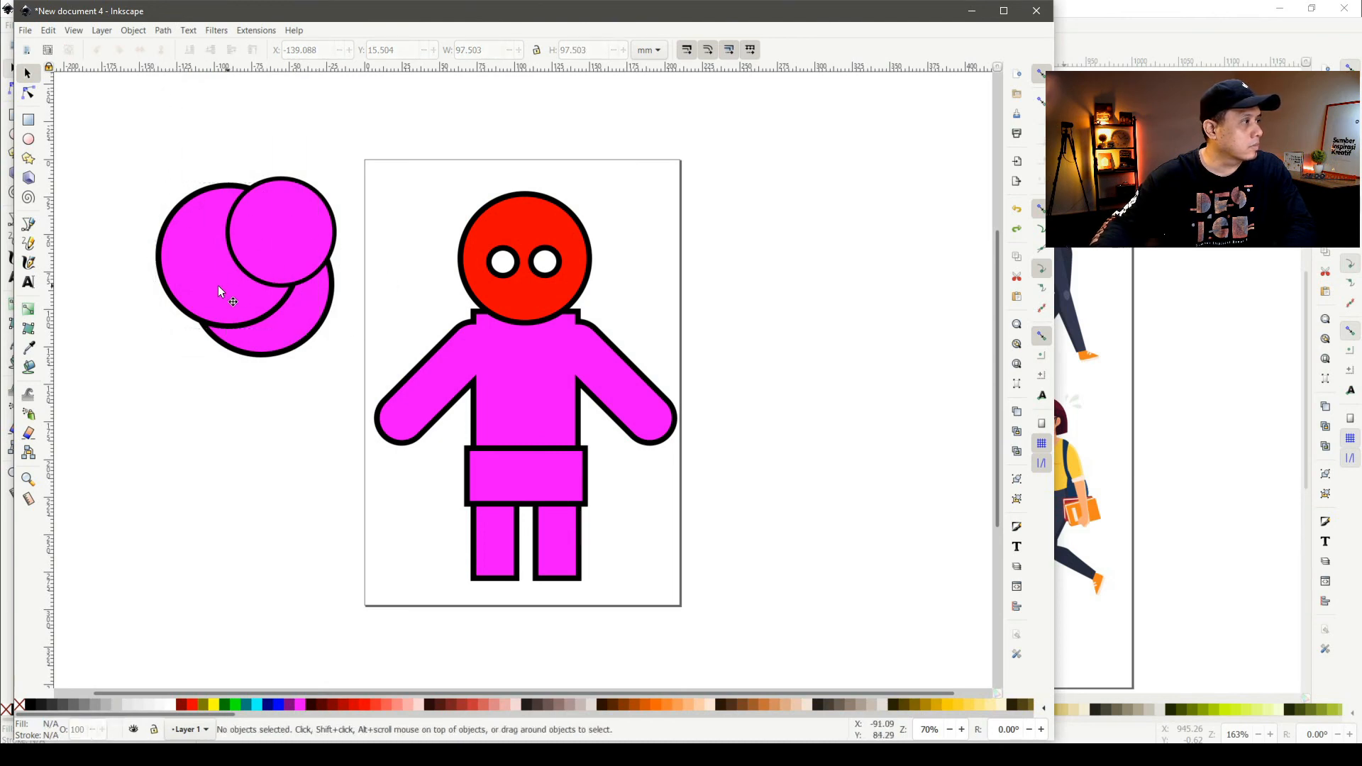
left_click(275, 337, "shift")
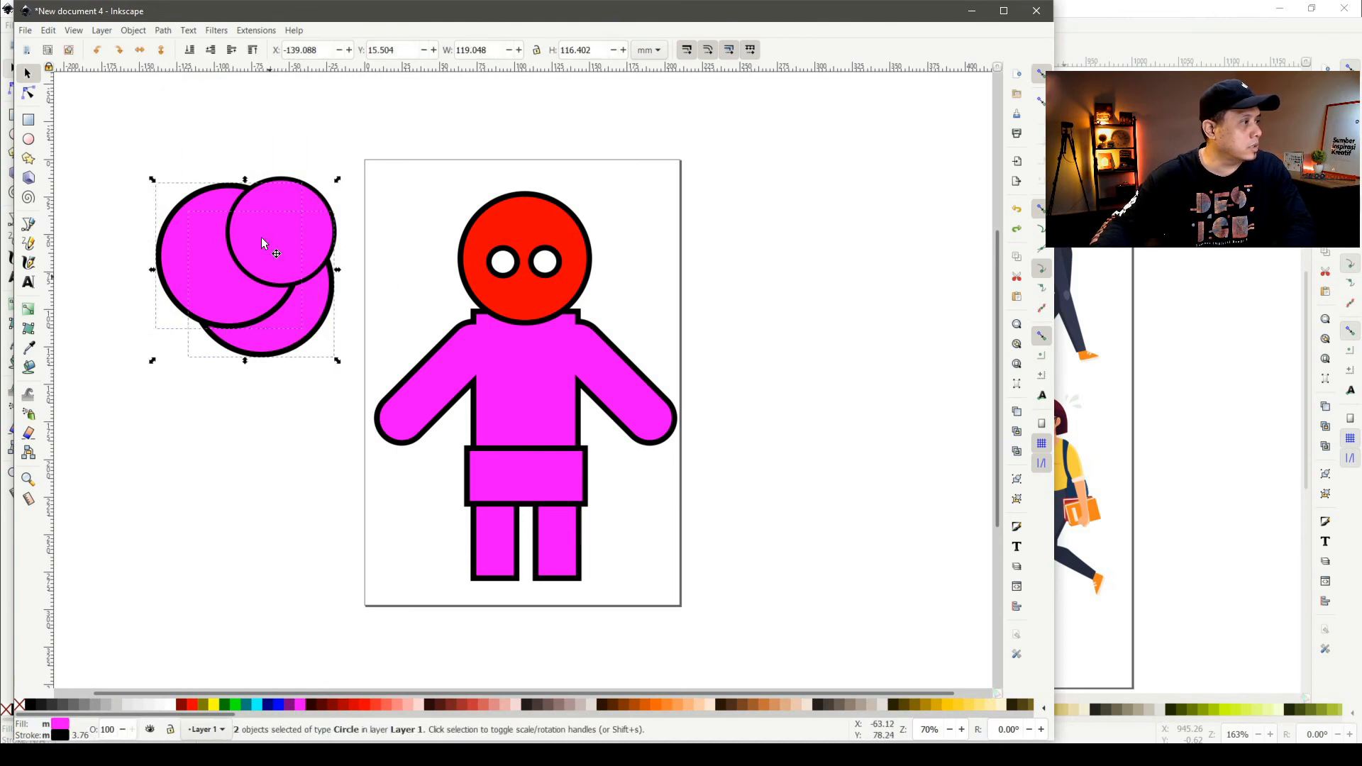
left_click(165, 31)
left_click(211, 110)
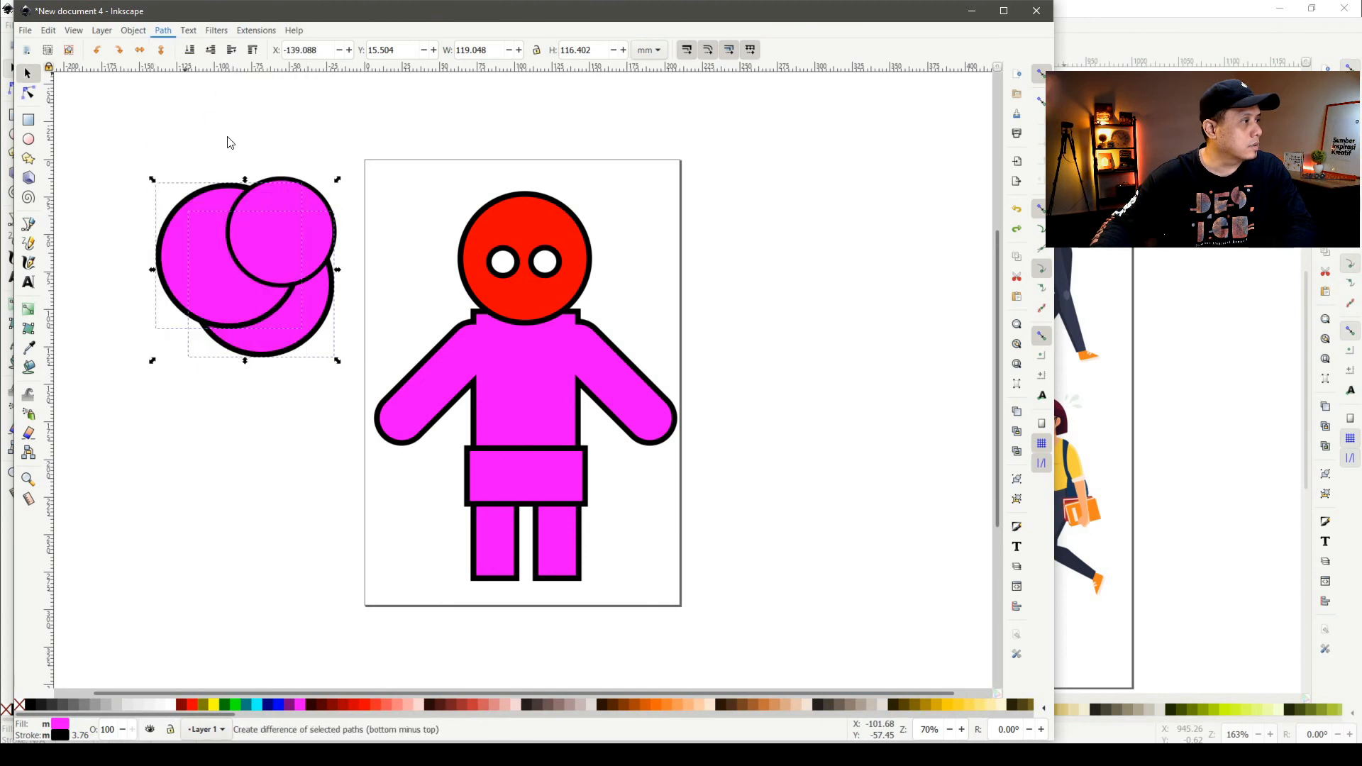
key("Escape")
Subtract the small circle from the remaining crescent with Difference, and undo both Difference operations
left_click(304, 215)
left_click(307, 316, "shift")
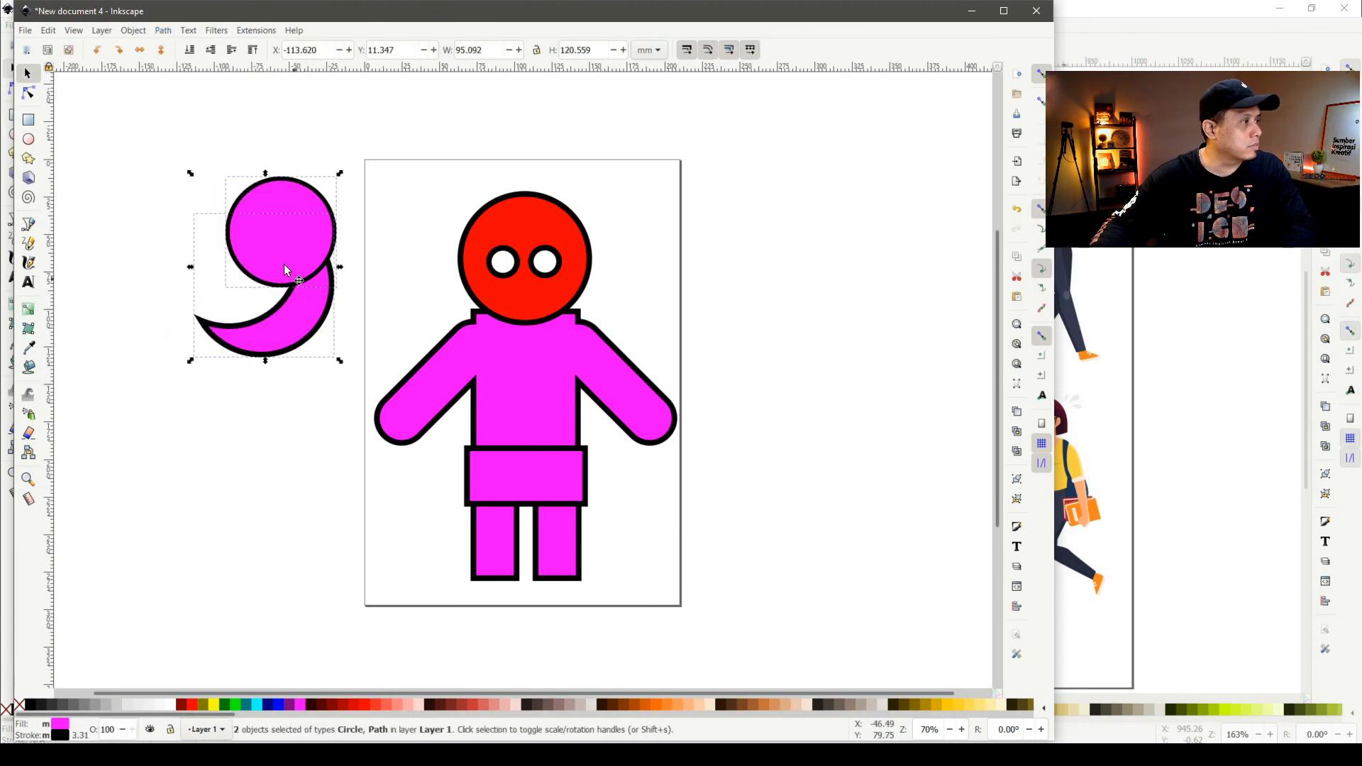
left_click(162, 31)
left_click(206, 125)
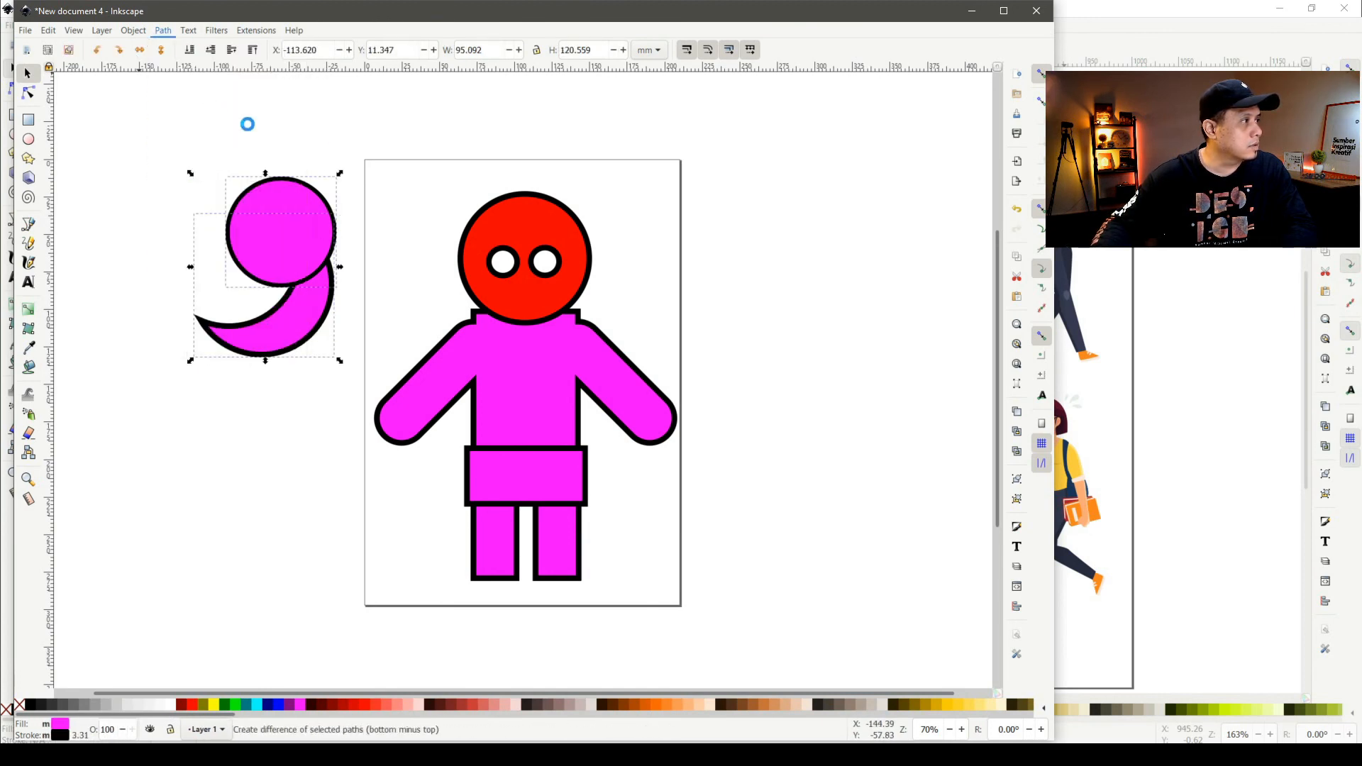
key("Escape")
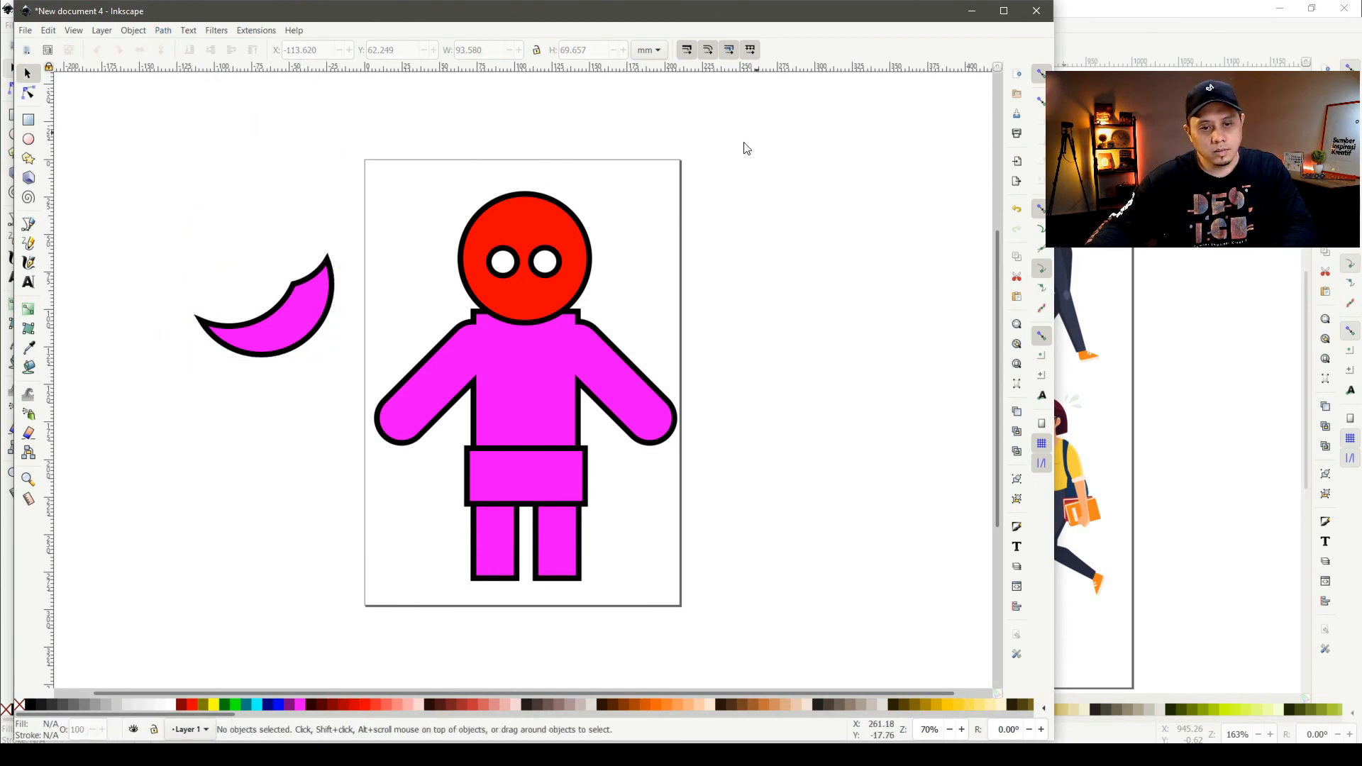
key("ctrl+z")
key("ctrl+z")
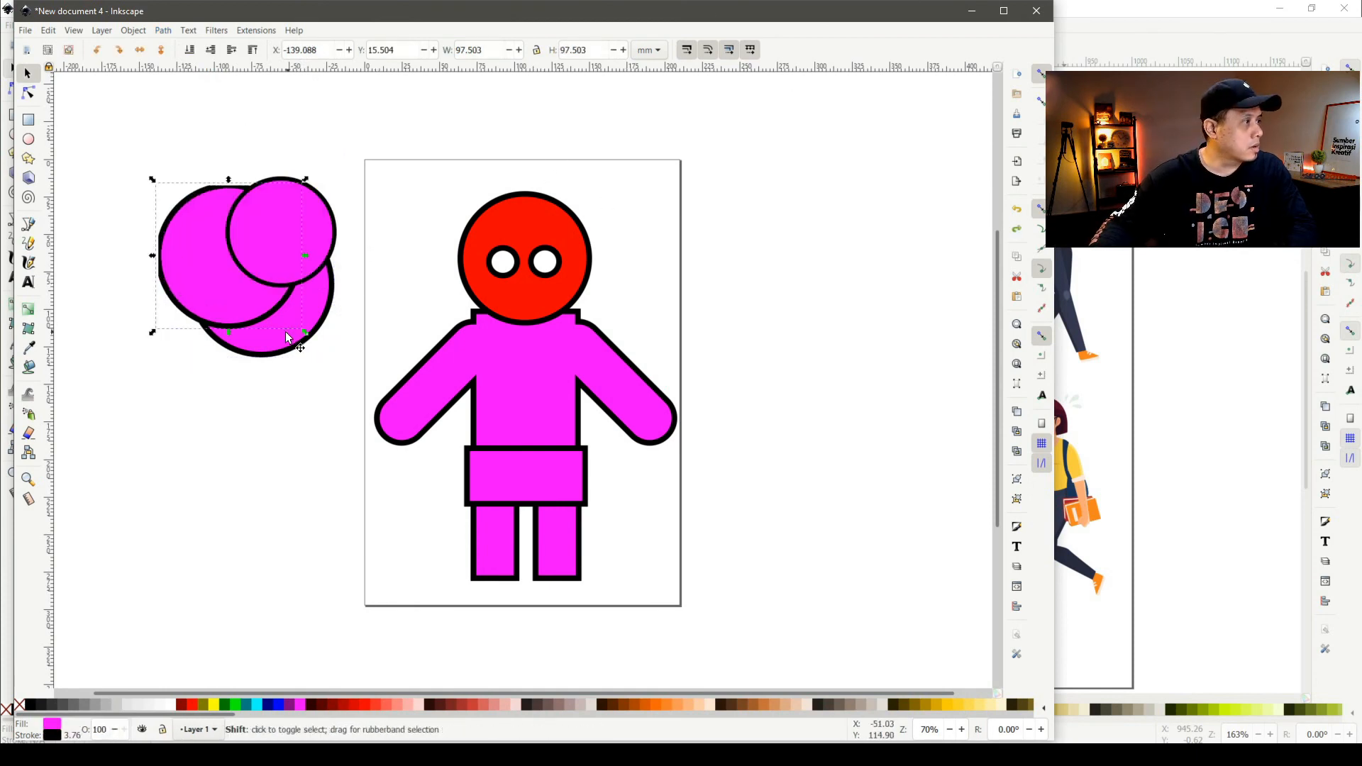
Split the lower circle along the large upper circle with Division, testing the overlap piece with a move that is undone
left_click(167, 31)
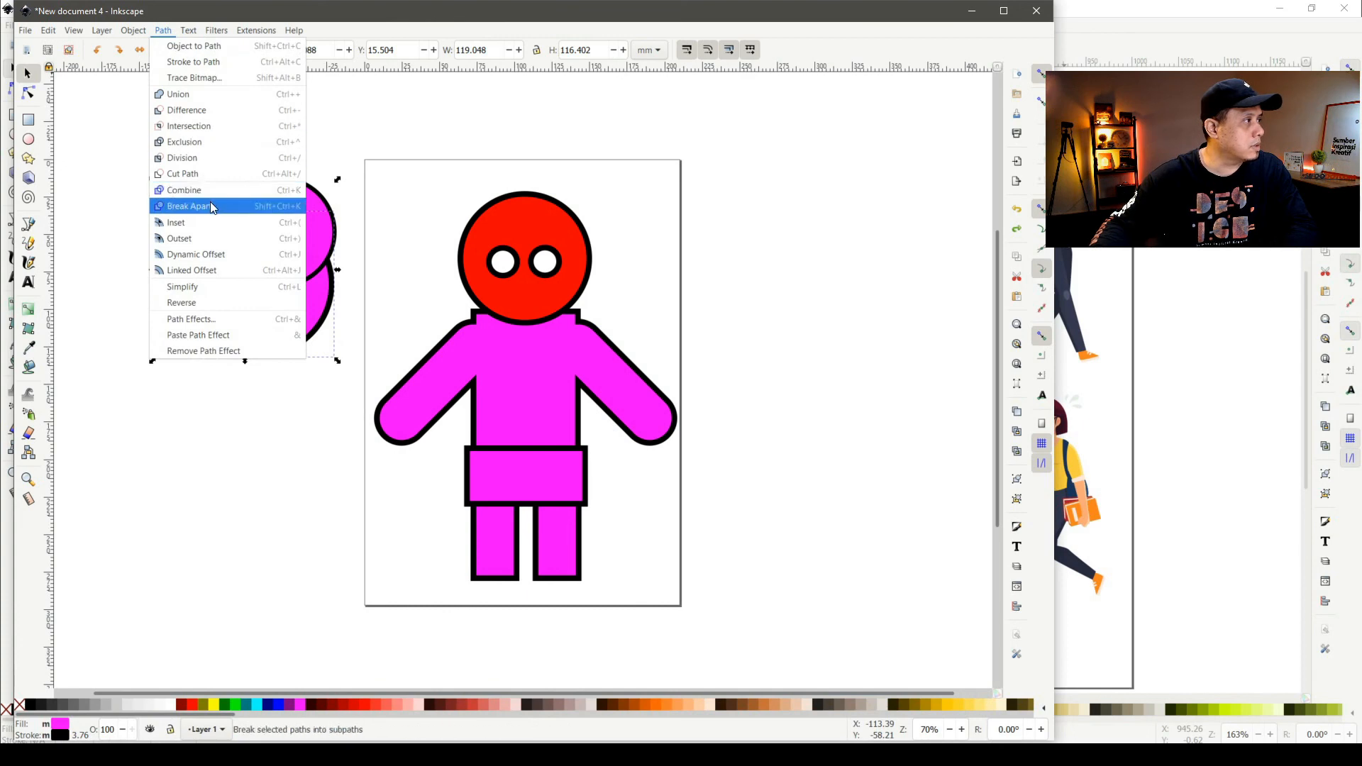
left_click(198, 164)
left_click(197, 141)
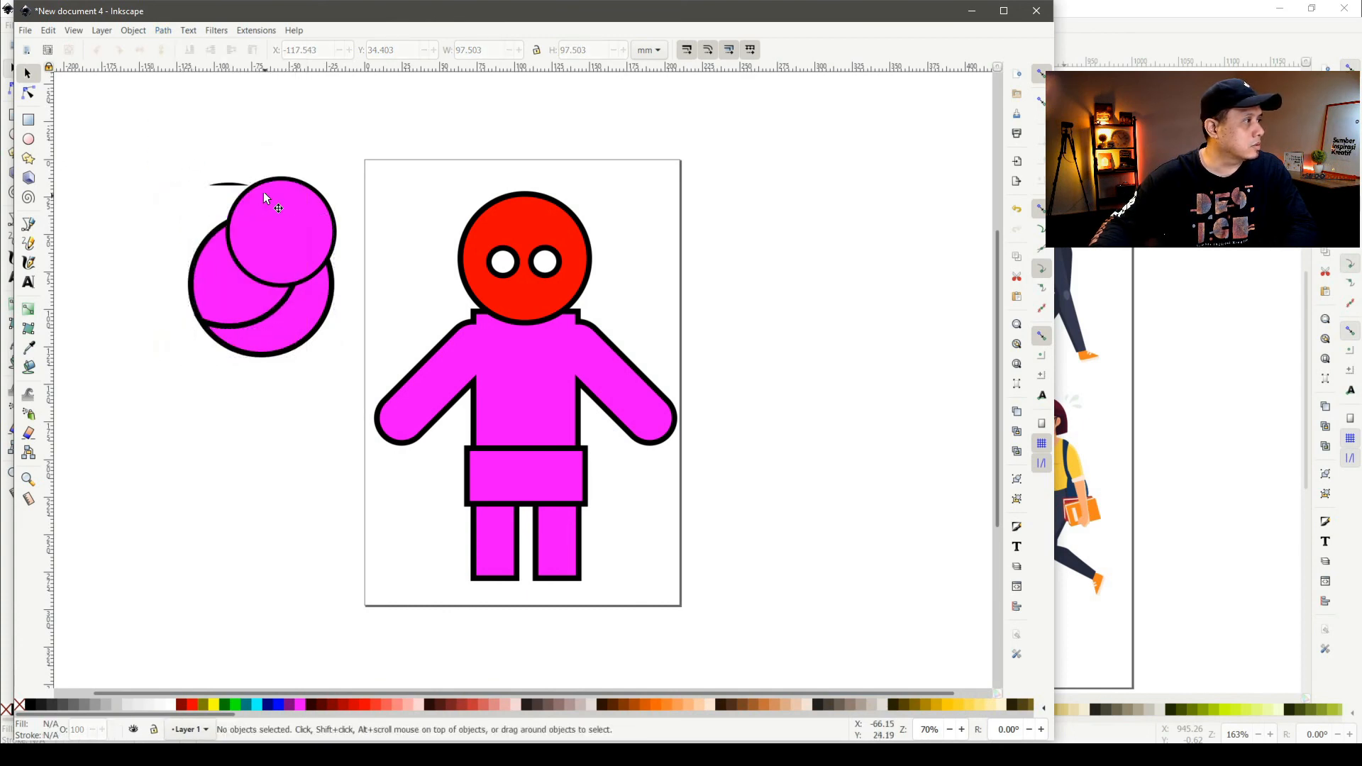
left_click_drag(213, 289, 151, 254)
key("ctrl+z")
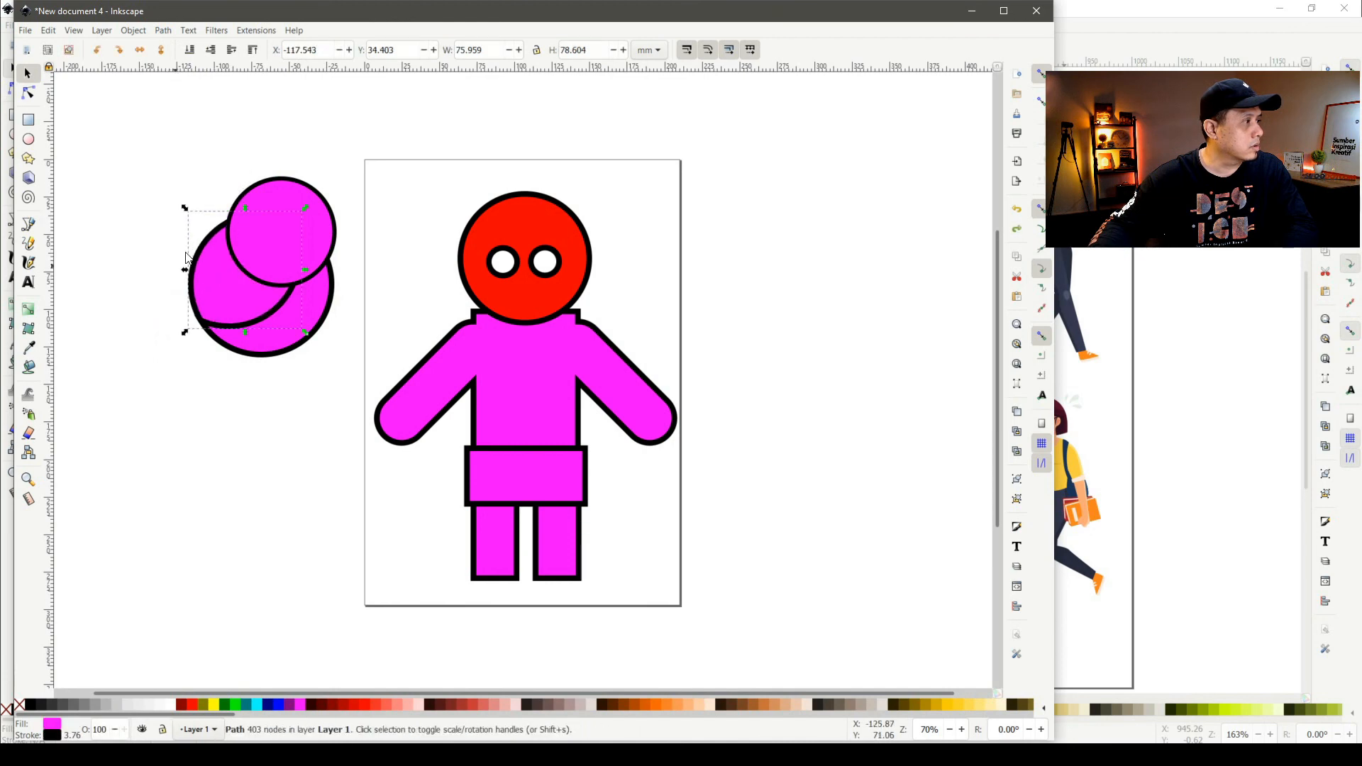
Split the left piece of the divided circle along the small circle with Division, and deselect the pieces
left_click(303, 154)
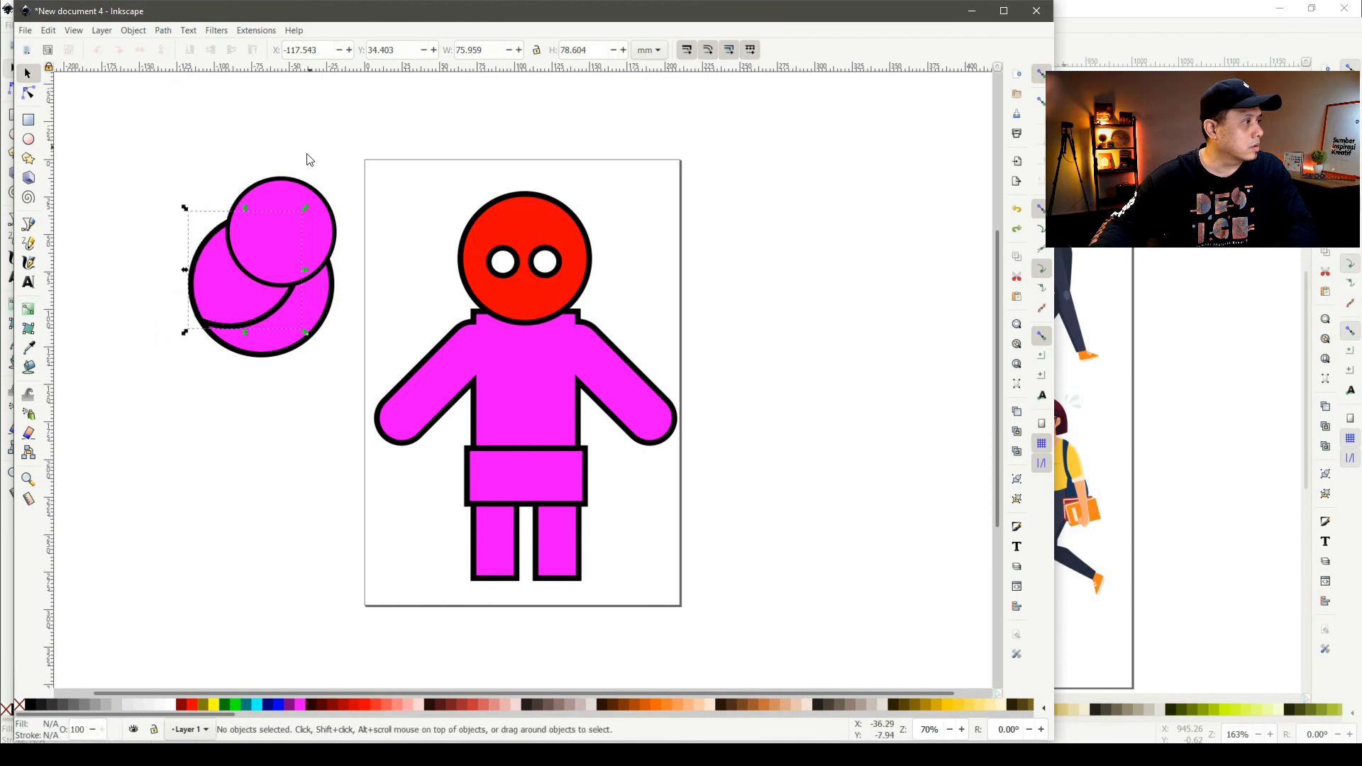
left_click(234, 300, "shift")
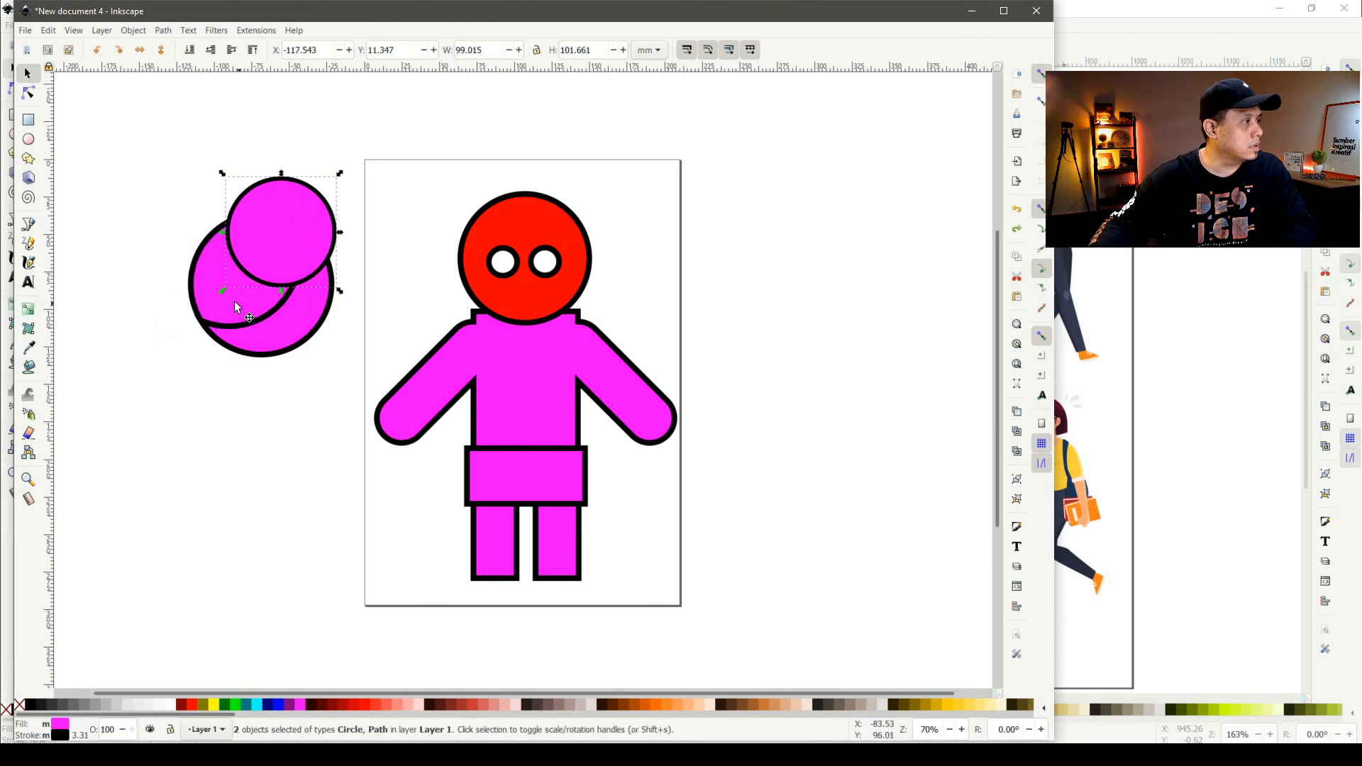
left_click(163, 33)
left_click(216, 157)
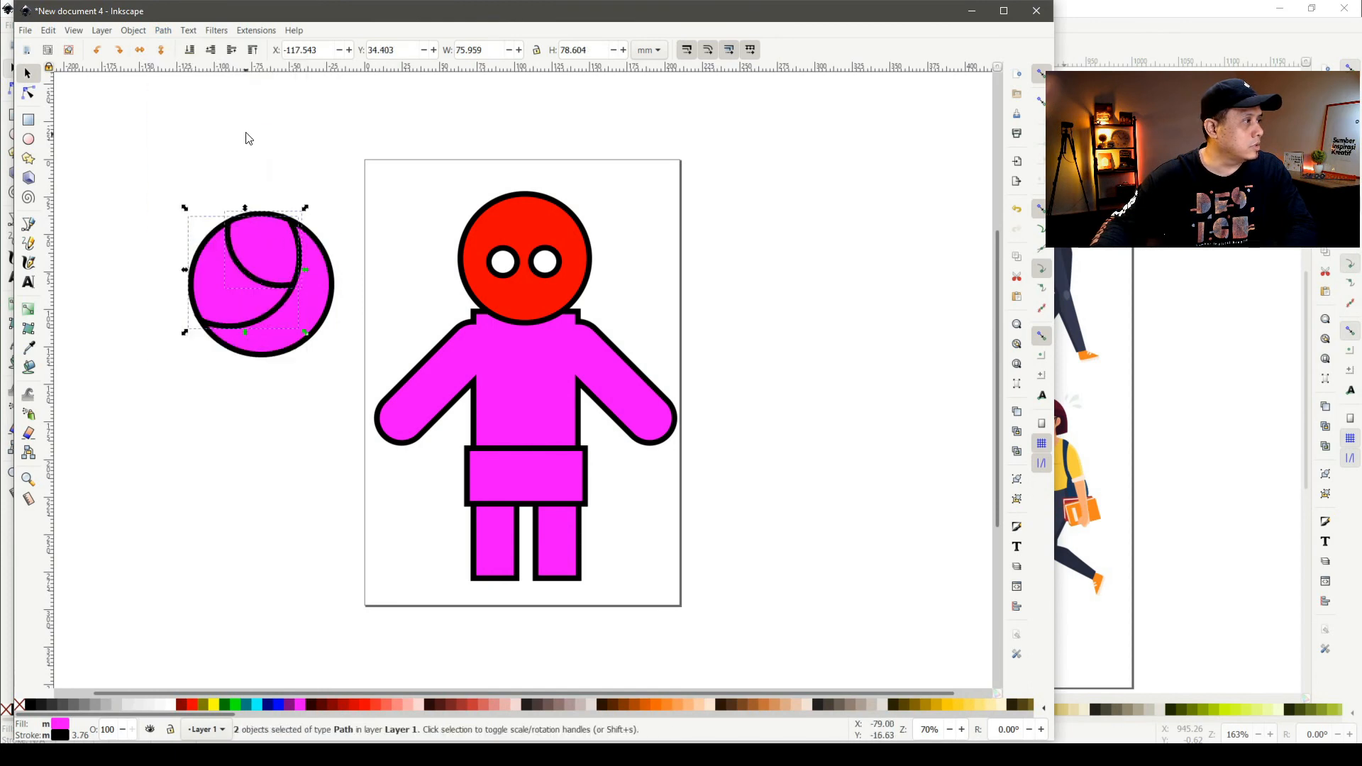
left_click(247, 140)
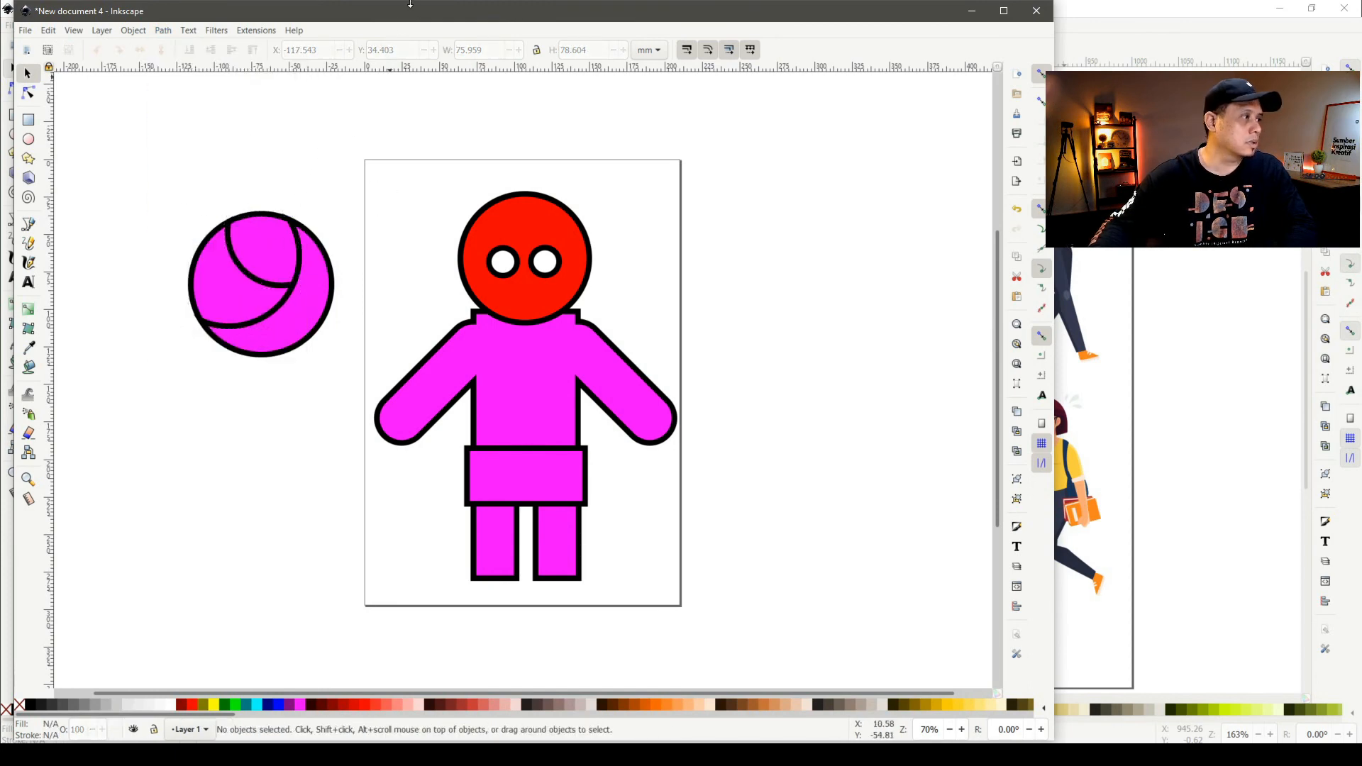
Fill the ball's top segment light salmon and its left segment bright red
left_click(247, 249)
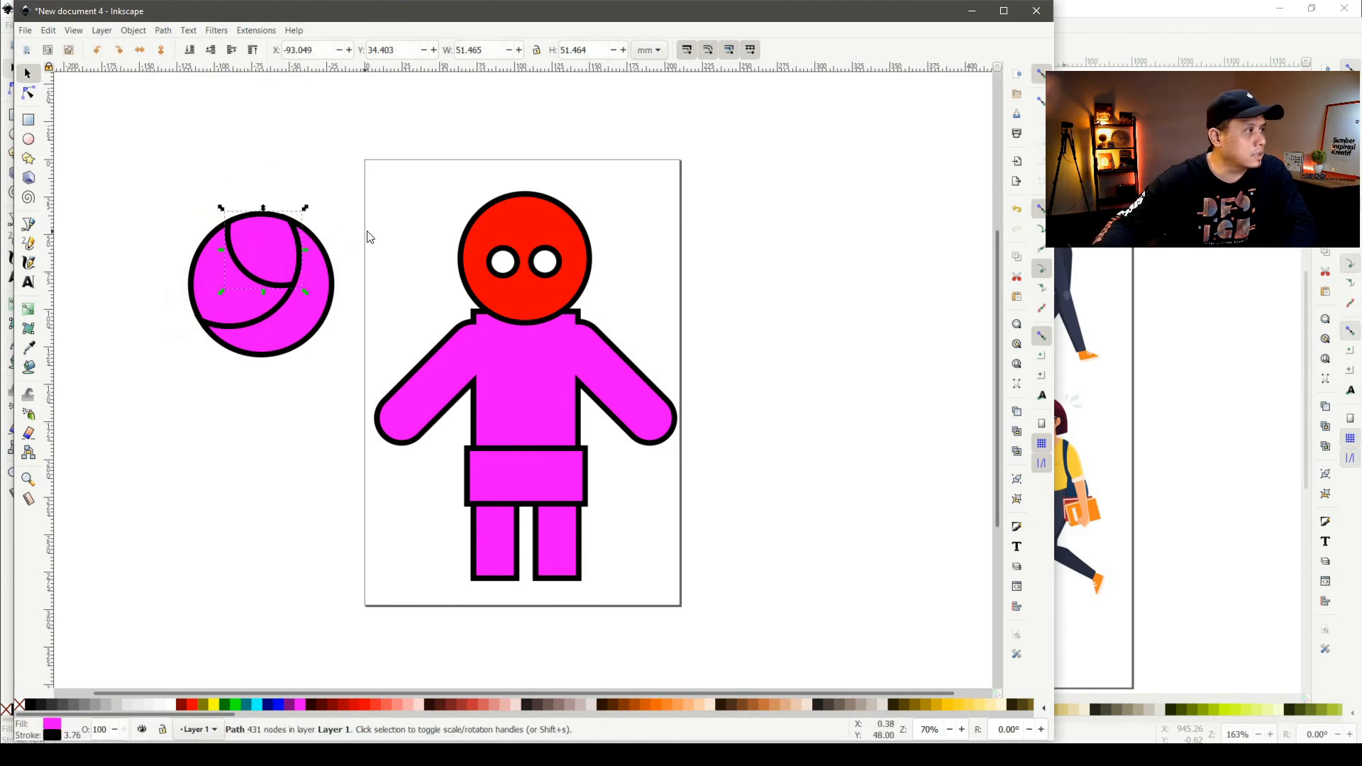
left_click(398, 706)
left_click(228, 304)
left_click(367, 706)
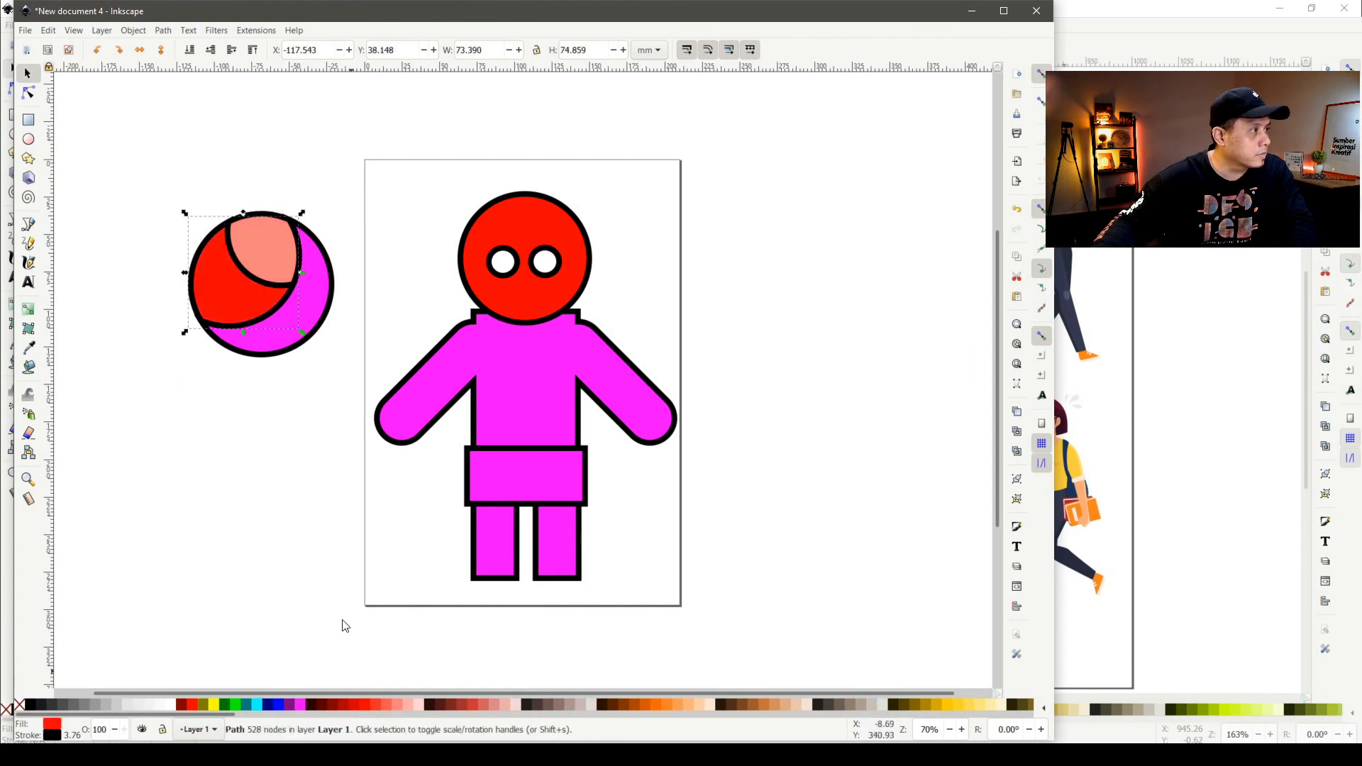
Fill the ball's lower-right crescent dark red, #AA0000, and deselect it
left_click(242, 347)
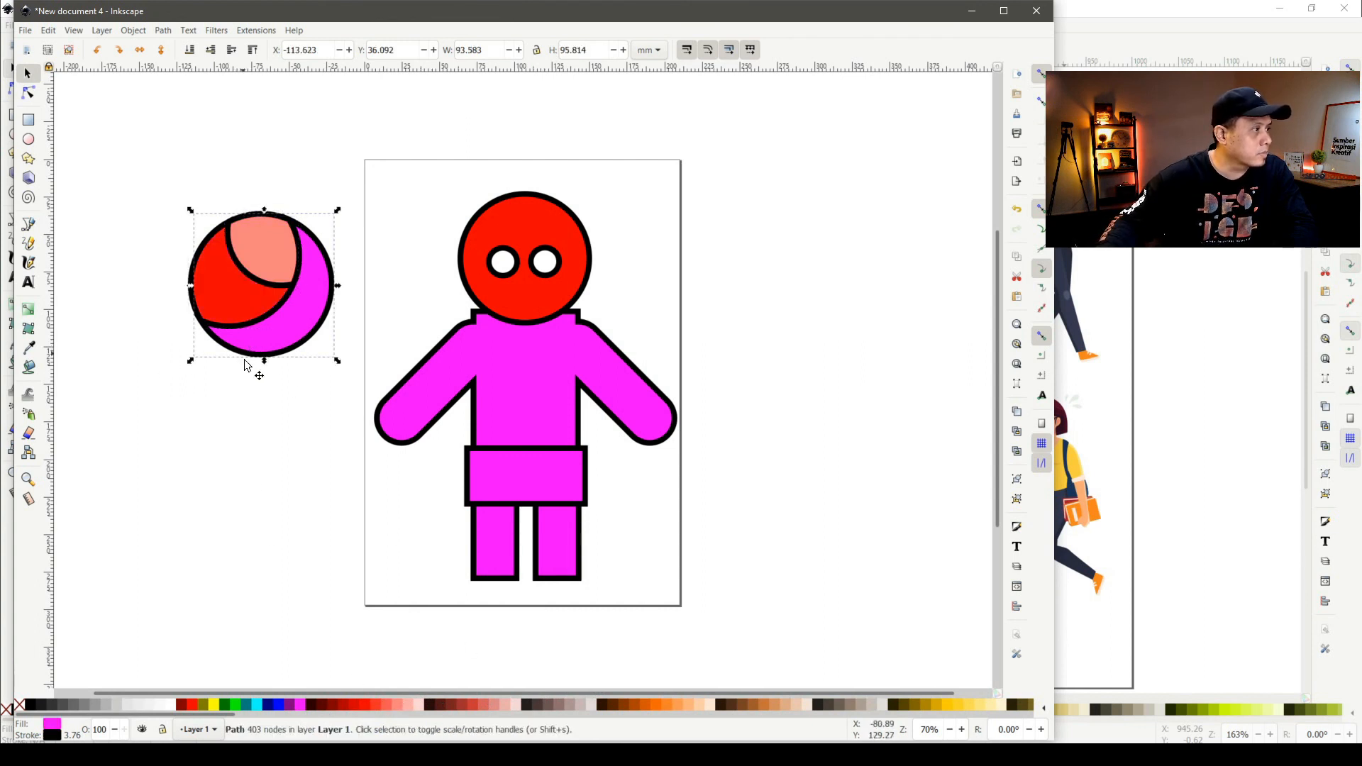
left_click(331, 706)
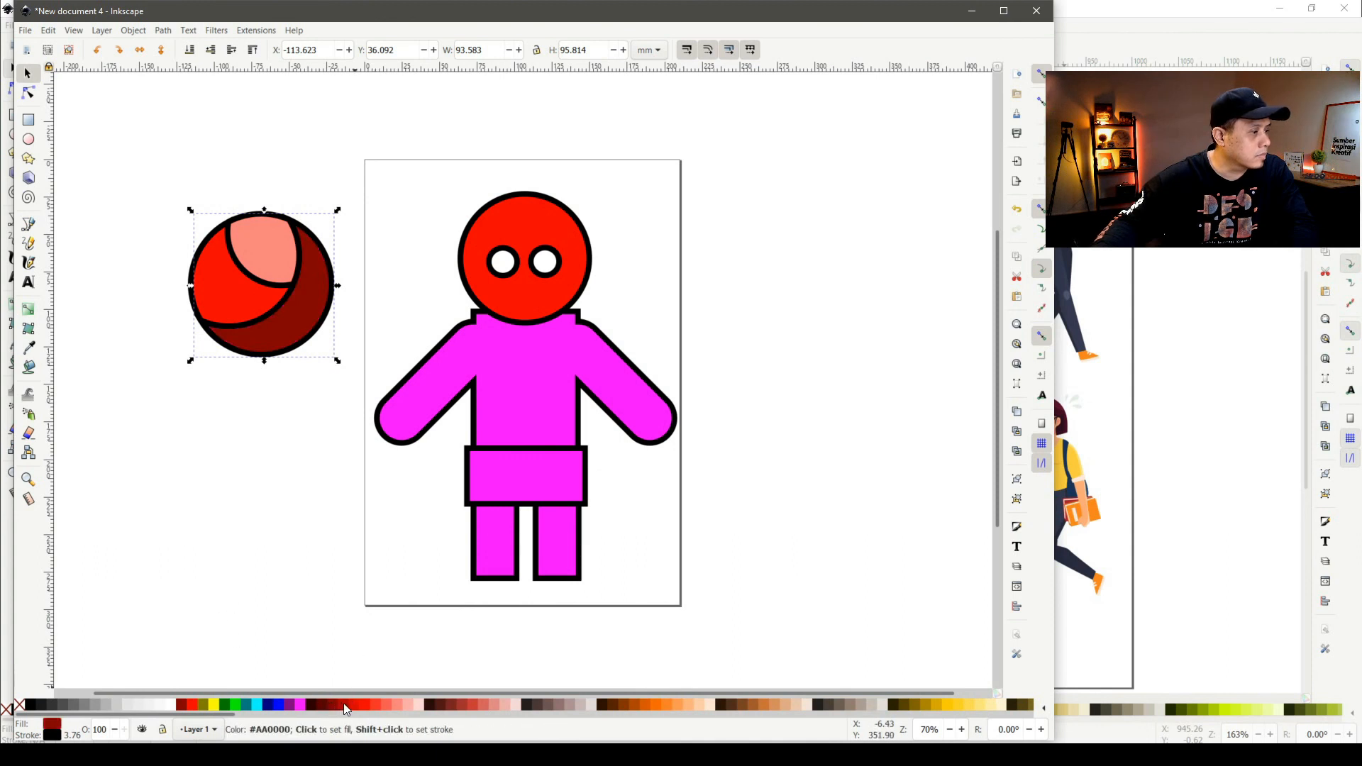
left_click(347, 707)
left_click(301, 605)
Change the stroke paint of all three ball segments to white (ffffffff) and deselect them
left_click_drag(151, 195, 352, 412)
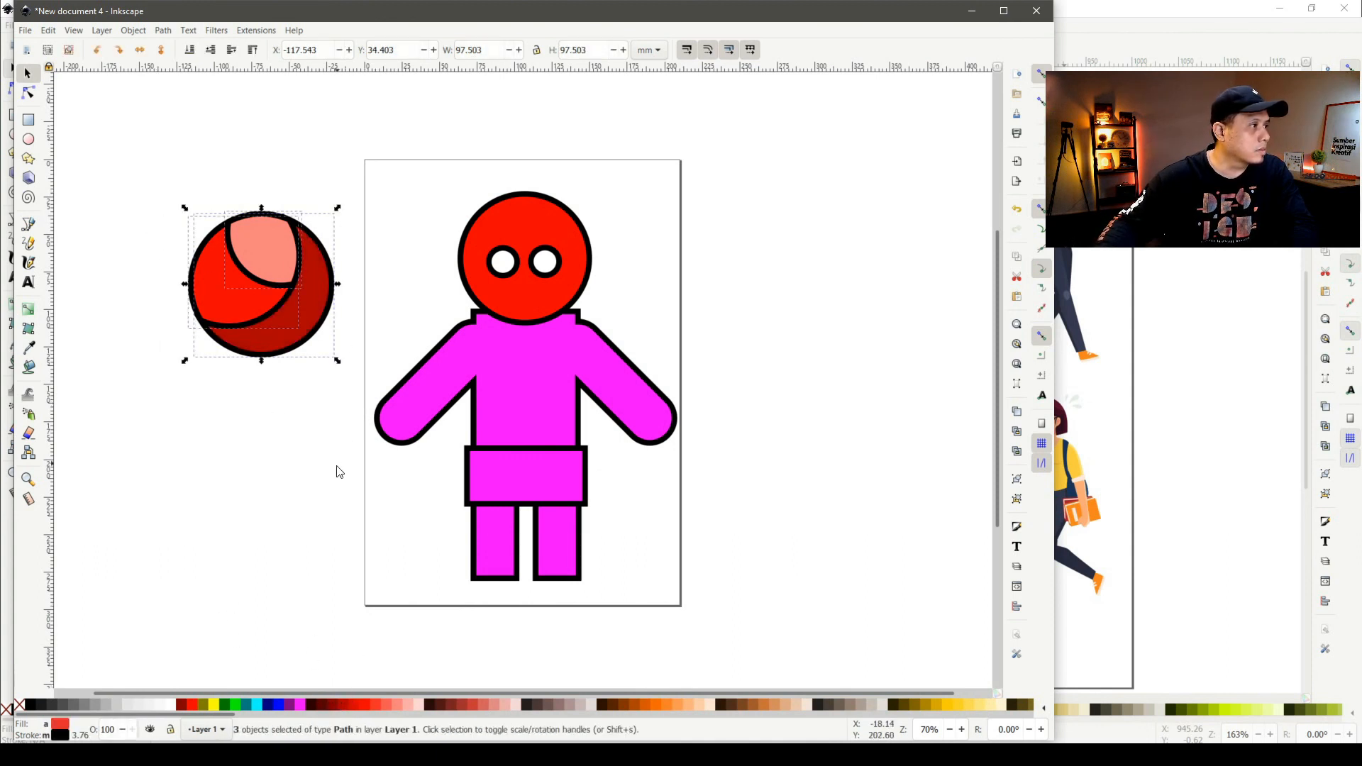
left_click(54, 736)
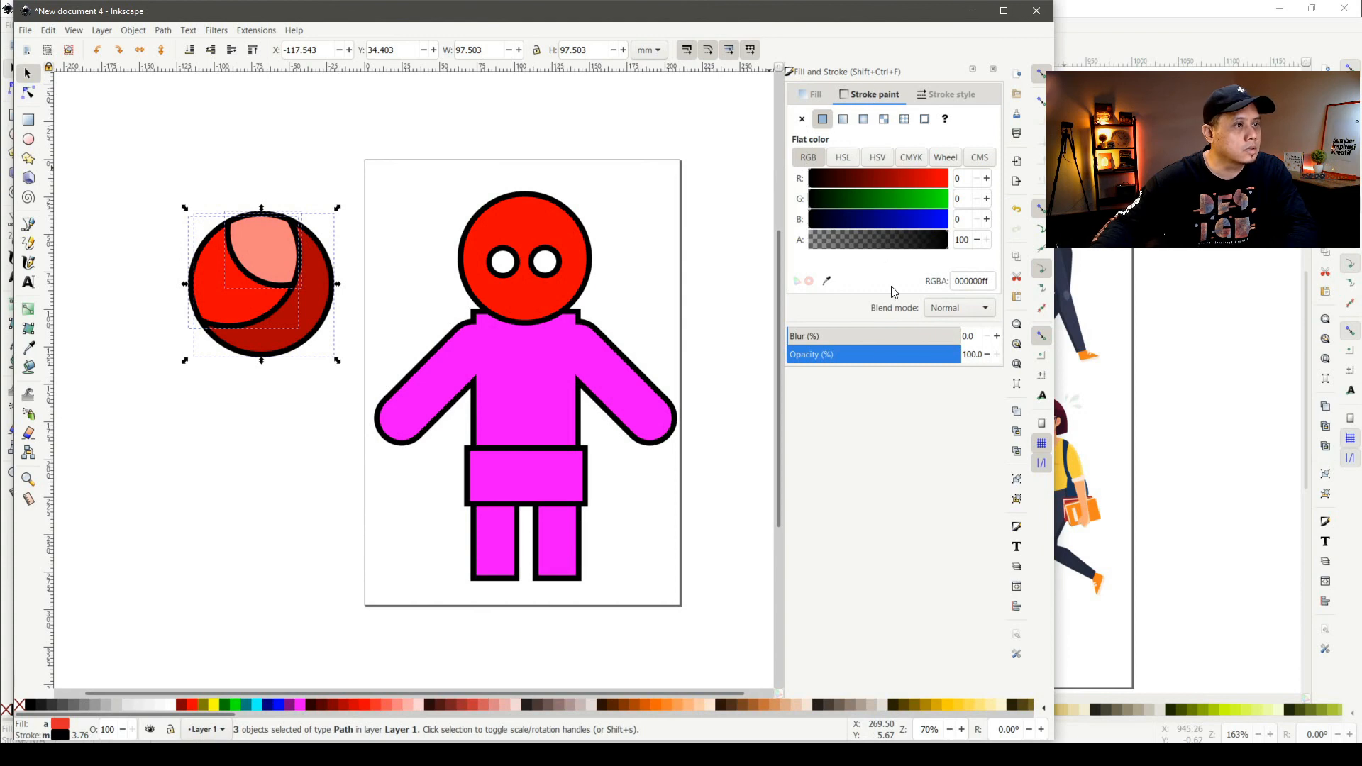
left_click(947, 159)
left_click_drag(892, 207, 831, 252)
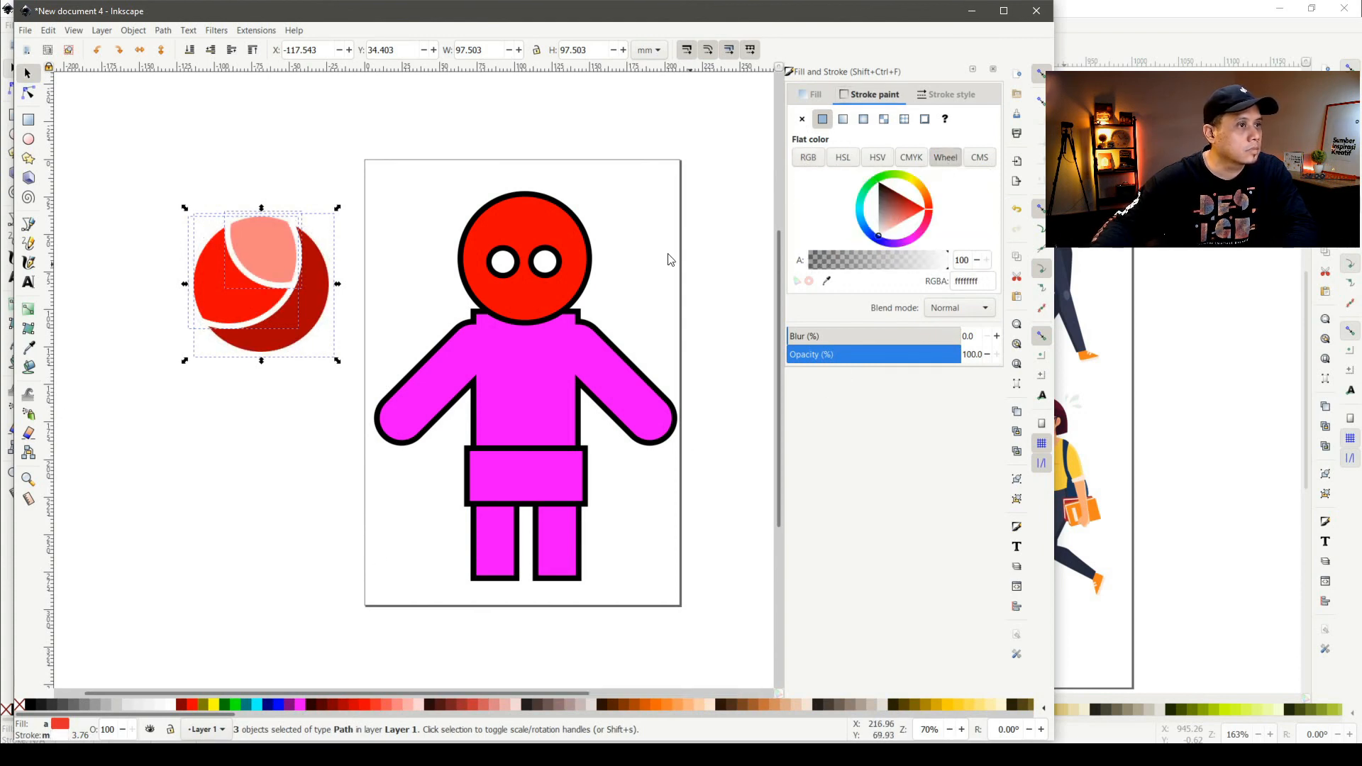
left_click(220, 151)
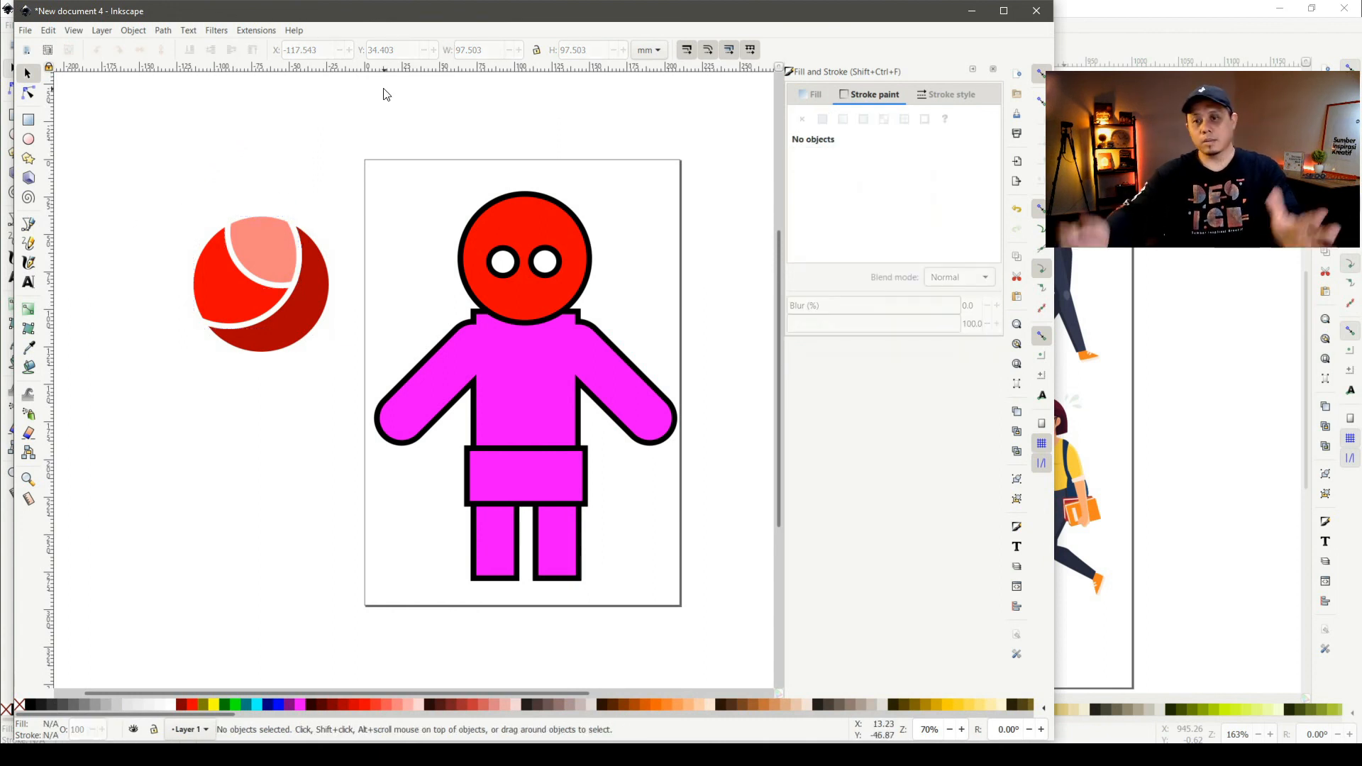